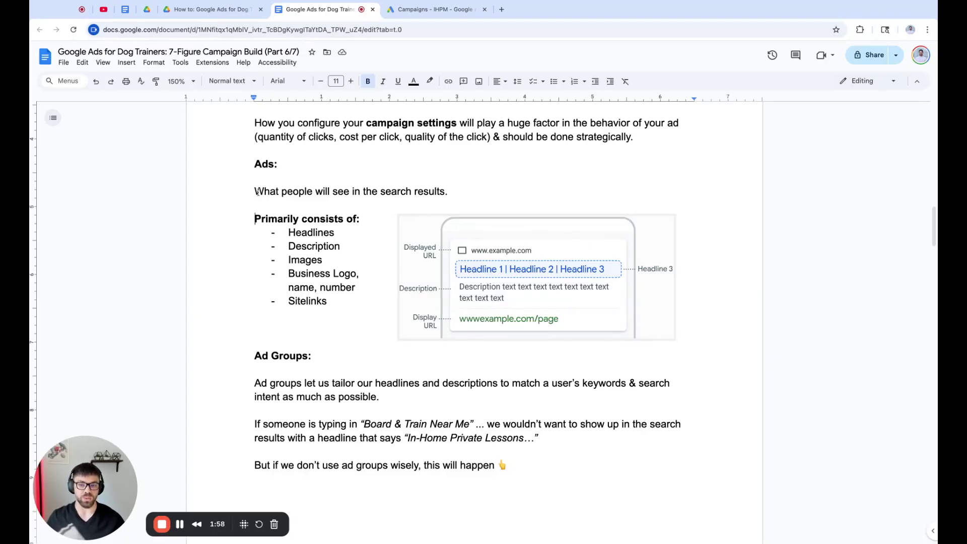
# Go through the Ads section, highlighting its description and each listed ad component from Headlines to Sitelinks.
pyautogui.moveTo(255, 192); pyautogui.dragTo(449, 192)
pyautogui.click(255, 220)
pyautogui.moveTo(256, 221); pyautogui.dragTo(286, 232)
pyautogui.tripleClick(286, 232)
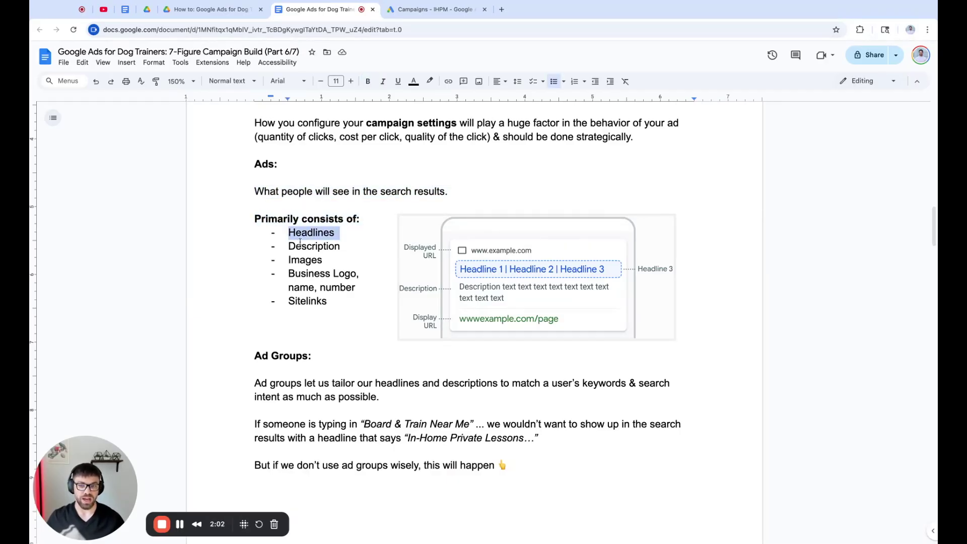
pyautogui.tripleClick(287, 245)
pyautogui.tripleClick(285, 261)
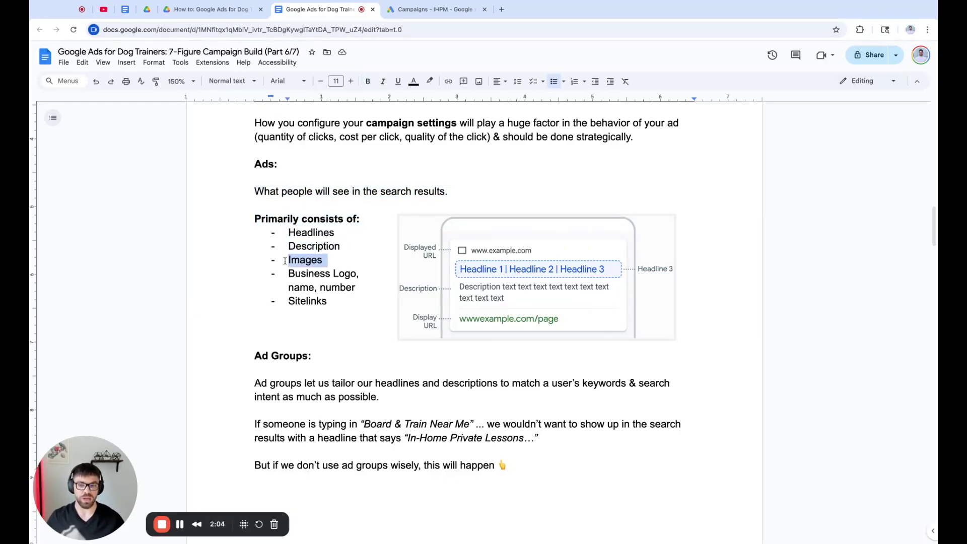
pyautogui.moveTo(289, 274); pyautogui.dragTo(356, 288)
pyautogui.doubleClick(289, 288)
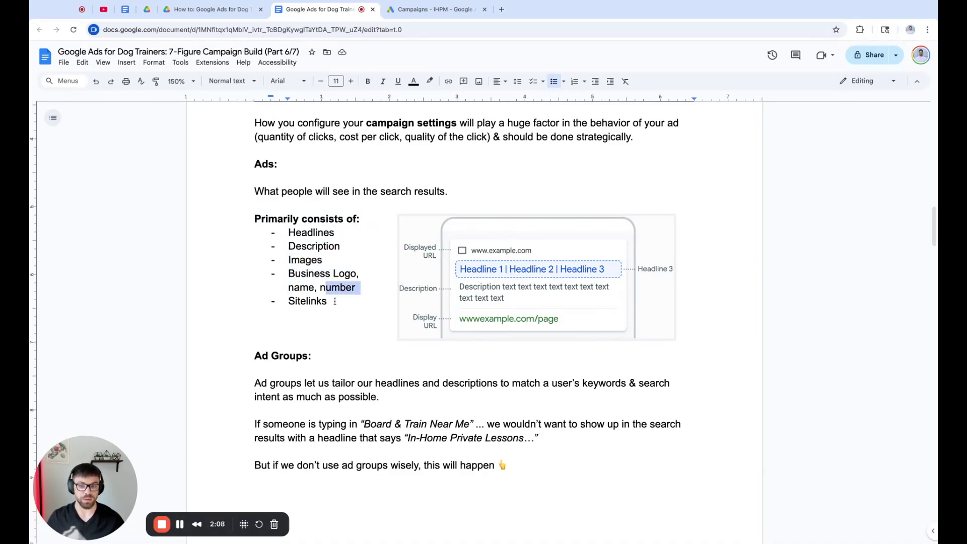
pyautogui.tripleClick(335, 301)
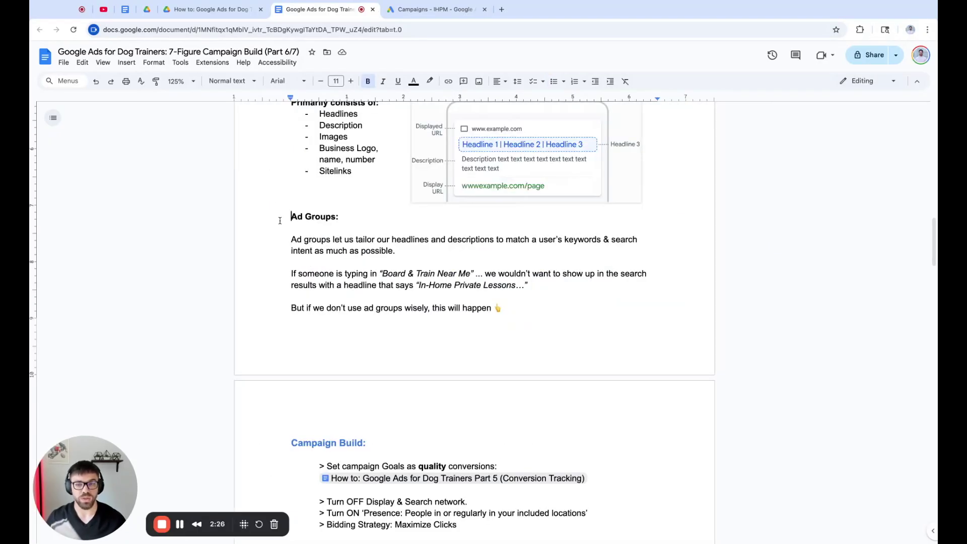
# Read through the Ad Groups section, highlighting its opening sentence and the closing line about using ad groups wisely.
pyautogui.moveTo(291, 216); pyautogui.dragTo(339, 217)
pyautogui.click(339, 217)
pyautogui.click(286, 239)
pyautogui.hotkey('shift', 'Right')
pyautogui.hotkey('shift', 'Right')
pyautogui.hotkey('shift', 'Right')
pyautogui.hotkey('shift', 'Right')
pyautogui.hotkey('shift', 'Right')
pyautogui.hotkey('shift', 'Right')
pyautogui.hotkey('shift', 'Right')
pyautogui.hotkey('shift', 'Right')
pyautogui.hotkey('shift', 'Right')
pyautogui.hotkey('shift', 'Right')
pyautogui.hotkey('shift', 'Right')
pyautogui.hotkey('shift', 'Right')
pyautogui.hotkey('shift', 'Right')
pyautogui.hotkey('shift', 'Right')
pyautogui.hotkey('shift', 'Right')
pyautogui.hotkey('shift', 'Right')
pyautogui.hotkey('shift', 'Right')
pyautogui.hotkey('shift', 'Right')
pyautogui.hotkey('shift', 'Right')
pyautogui.hotkey('shift', 'Right')
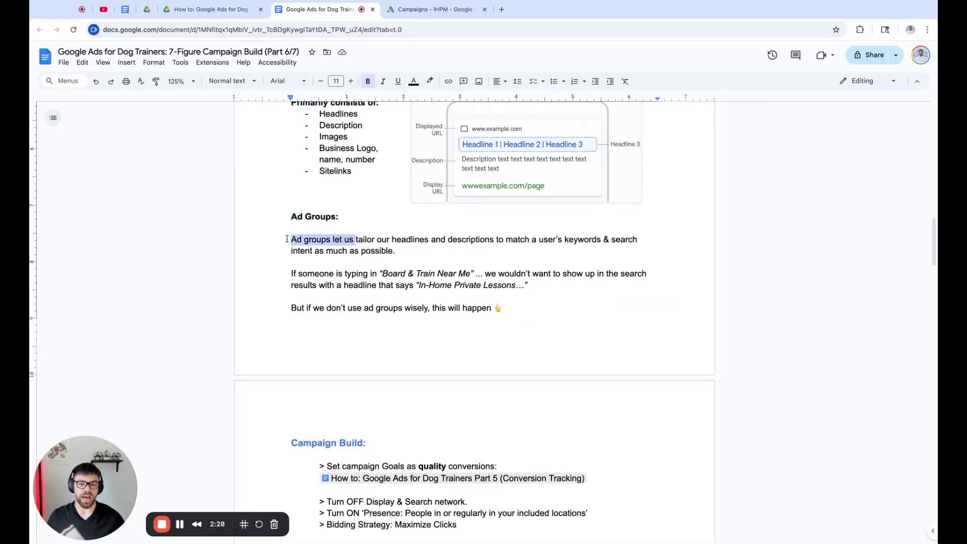
pyautogui.hotkey('shift', 'Right')
pyautogui.hotkey('shift', 'Right')
pyautogui.hotkey('shift', 'Right')
pyautogui.hotkey('shift', 'Right')
pyautogui.hotkey('shift', 'Right')
pyautogui.hotkey('shift', 'Right')
pyautogui.hotkey('shift', 'Right')
pyautogui.hotkey('shift', 'Right')
pyautogui.hotkey('shift', 'Right')
pyautogui.hotkey('shift', 'Right')
pyautogui.hotkey('shift', 'Right')
pyautogui.hotkey('shift', 'Right')
pyautogui.hotkey('shift', 'Right')
pyautogui.hotkey('shift', 'Right')
pyautogui.hotkey('shift', 'Right')
pyautogui.hotkey('shift', 'Right')
pyautogui.hotkey('shift', 'Right')
pyautogui.hotkey('shift', 'Right')
pyautogui.hotkey('shift', 'Right')
pyautogui.hotkey('shift', 'Right')
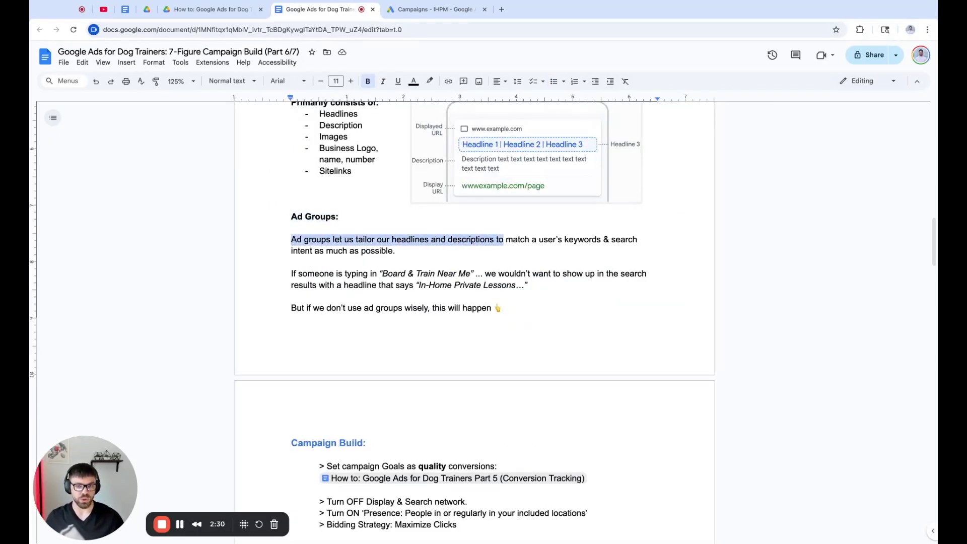
pyautogui.hotkey('shift', 'Right')
pyautogui.hotkey('shift', 'Right')
pyautogui.hotkey('shift', 'Right')
pyautogui.hotkey('shift', 'Right')
pyautogui.hotkey('shift', 'Right')
pyautogui.hotkey('shift', 'Right')
pyautogui.hotkey('shift', 'Right')
pyautogui.hotkey('shift', 'Right')
pyautogui.hotkey('shift', 'Right')
pyautogui.hotkey('shift', 'Right')
pyautogui.hotkey('shift', 'Right')
pyautogui.hotkey('shift', 'Right')
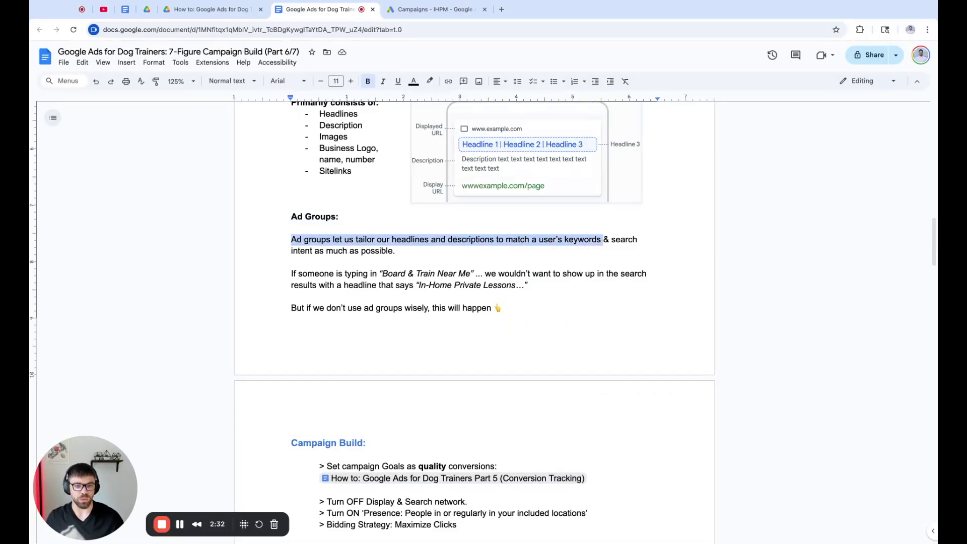
pyautogui.click(303, 254)
pyautogui.scroll(-1, 303, 254)
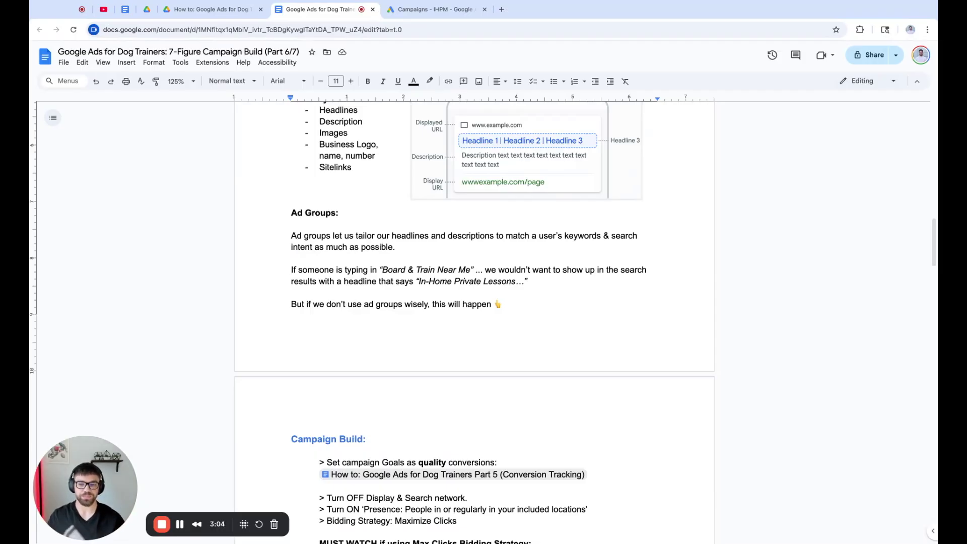
pyautogui.moveTo(291, 303); pyautogui.dragTo(509, 304)
# Examine the Campaign Structure diagram, covering how the campaign, ad groups and ads relate, and the sections below it.
pyautogui.scroll(15, 329, 360)
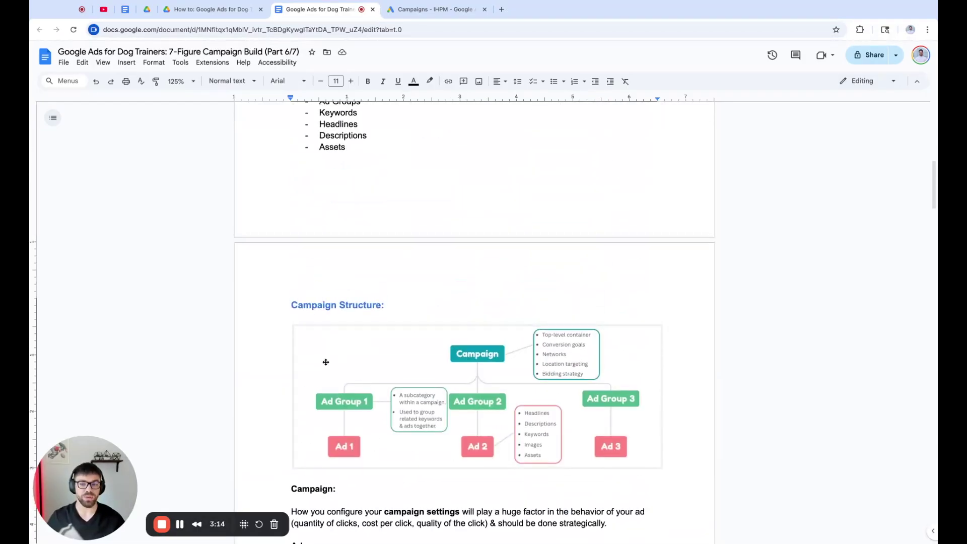
pyautogui.scroll(-5, 328, 360)
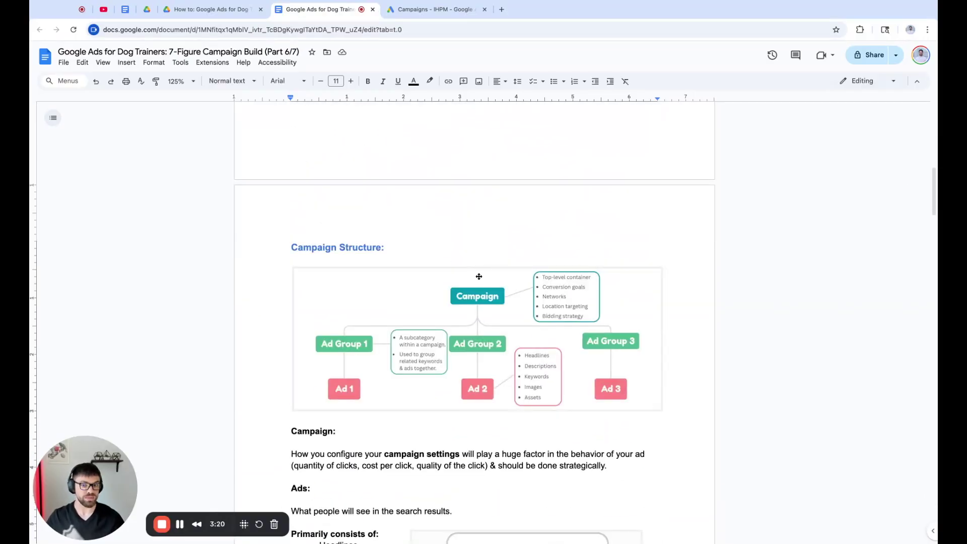
pyautogui.scroll(-1, 552, 271)
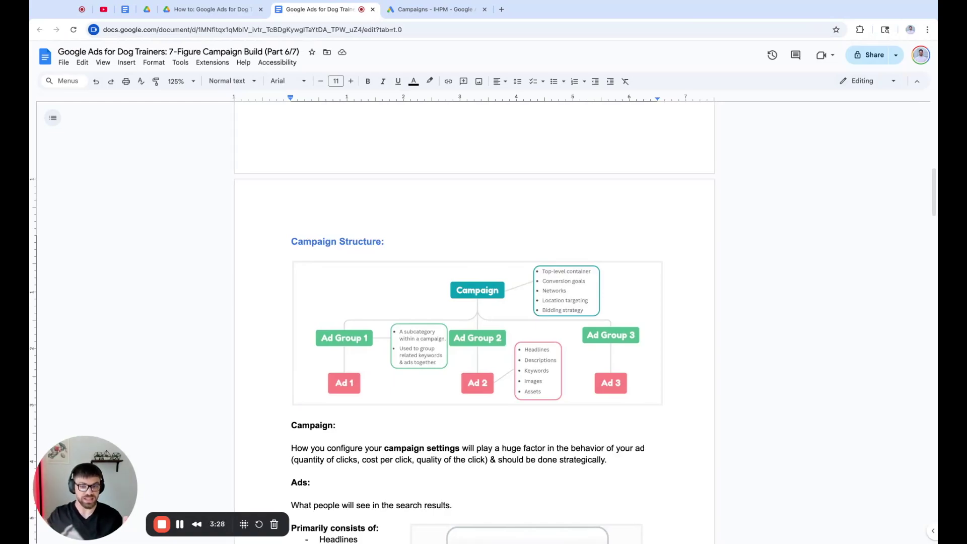
pyautogui.scroll(-2, 482, 336)
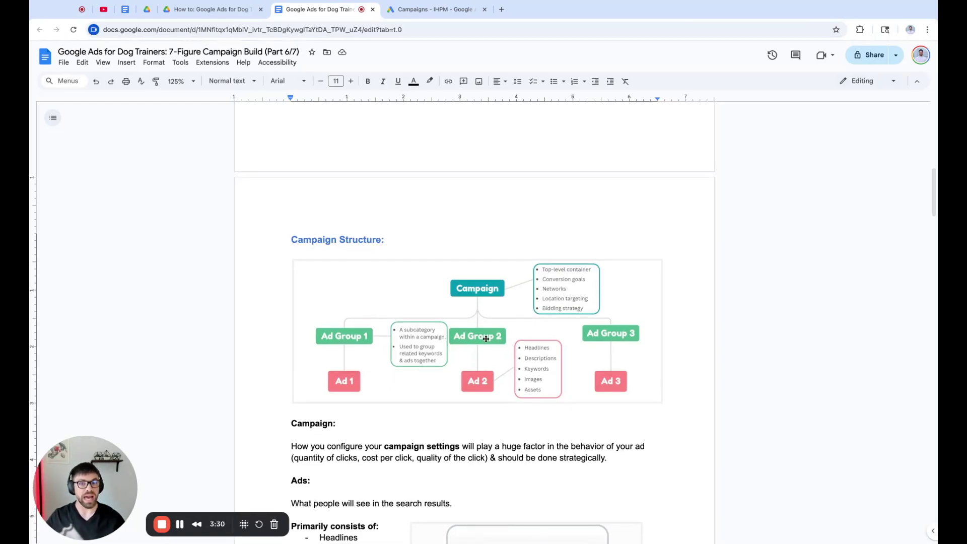
pyautogui.scroll(-1, 480, 378)
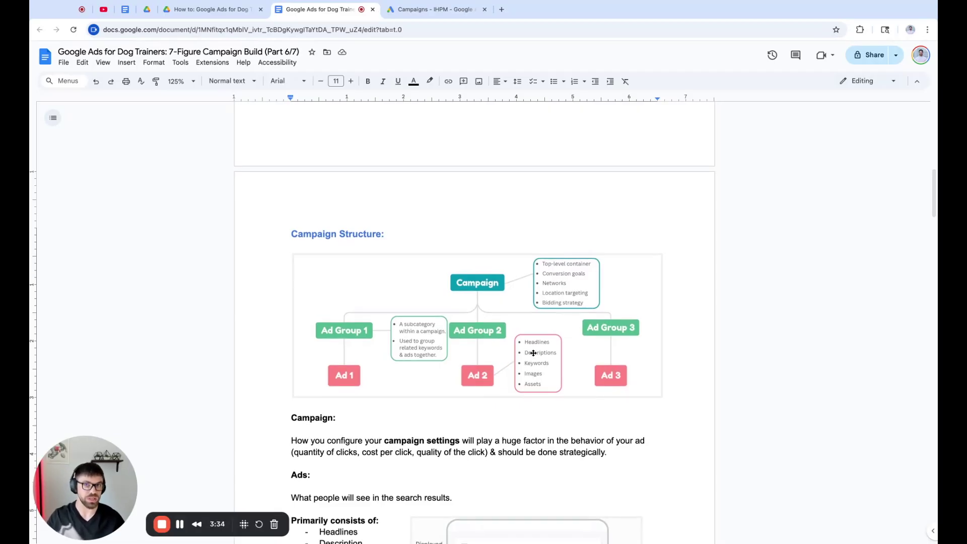
pyautogui.scroll(-3, 534, 353)
pyautogui.scroll(-6, 517, 334)
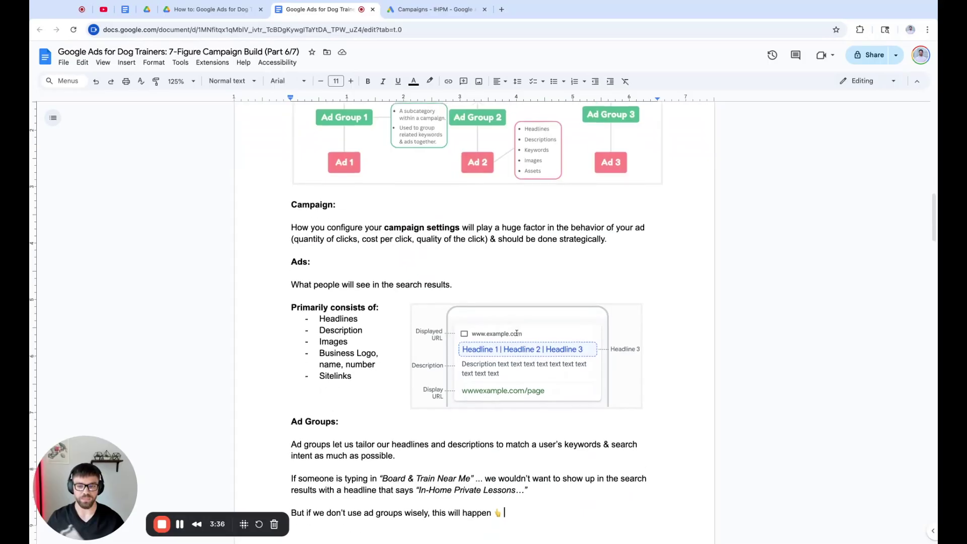
pyautogui.scroll(-6, 516, 332)
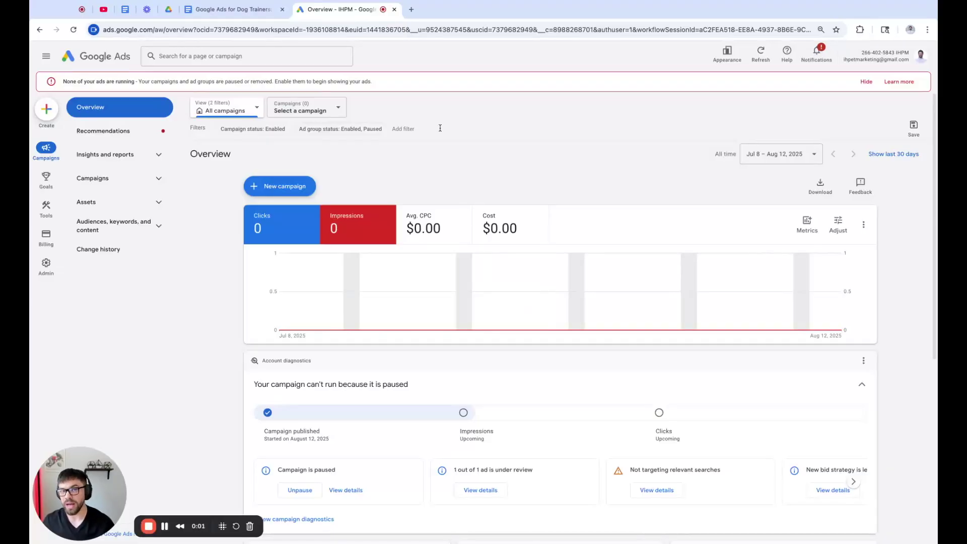
# Switch to Google Ads and start a new campaign without guidance, choosing Search as the campaign type.
pyautogui.click(47, 109)
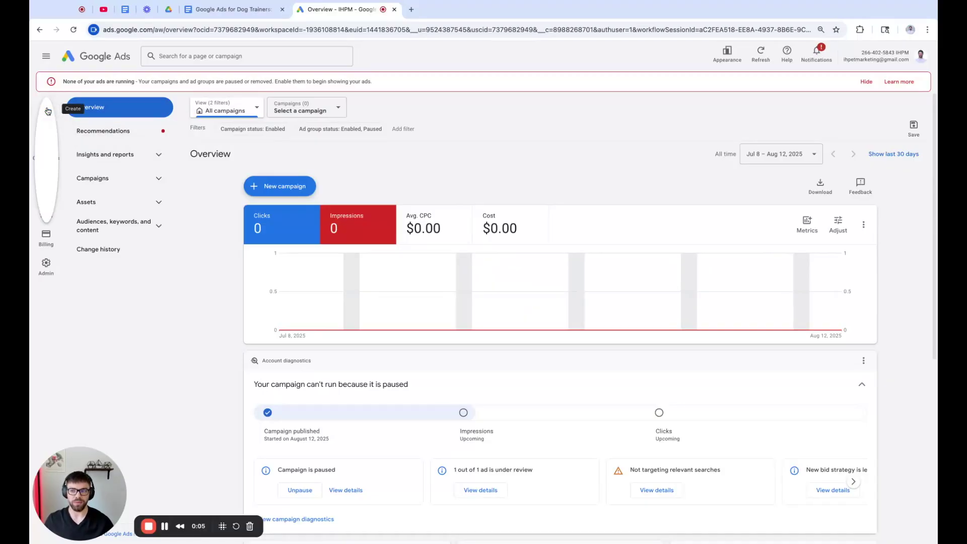
pyautogui.click(76, 116)
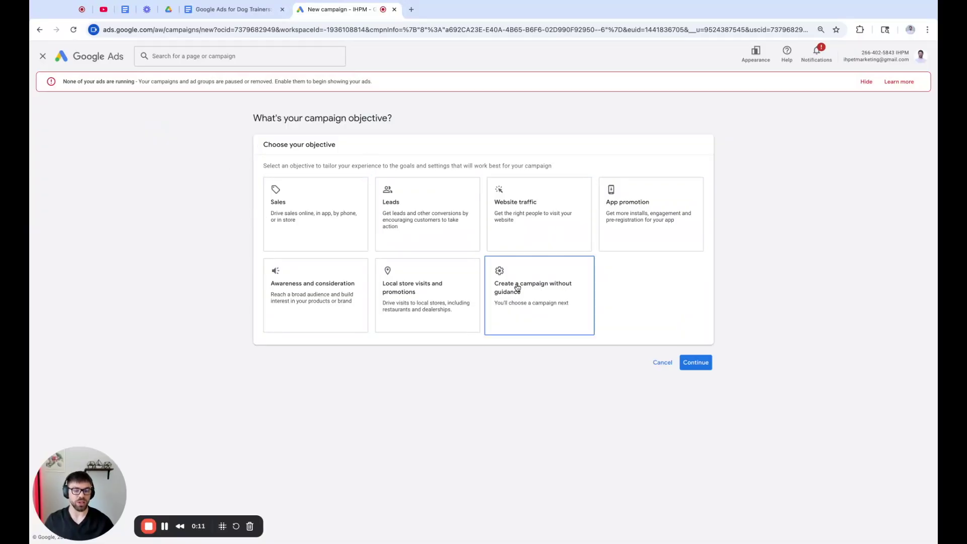
pyautogui.click(532, 303)
pyautogui.scroll(-2, 612, 336)
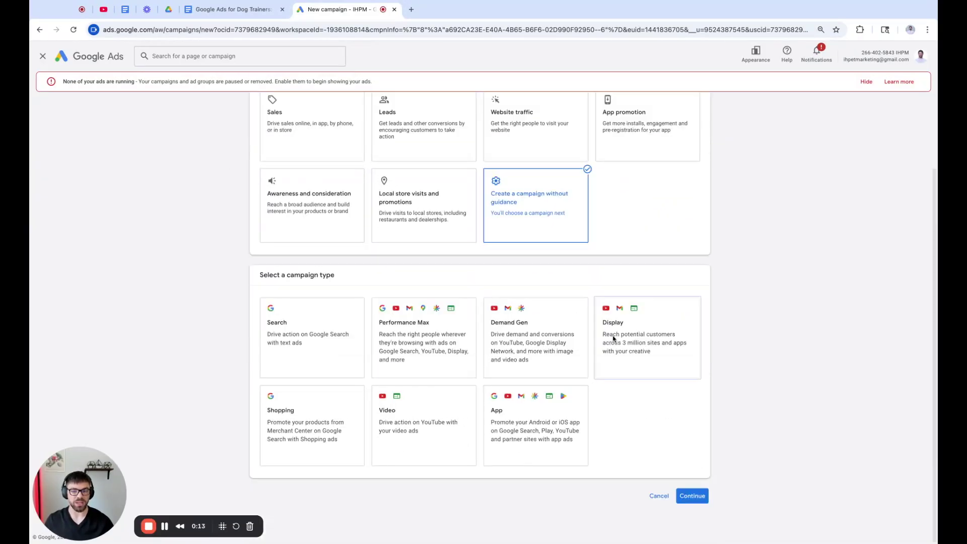
pyautogui.click(312, 328)
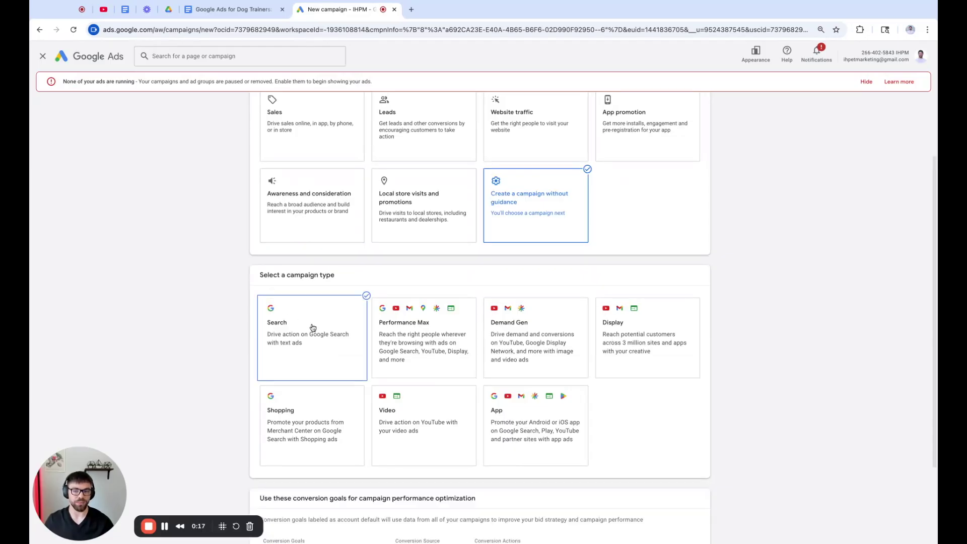
pyautogui.scroll(-2, 313, 327)
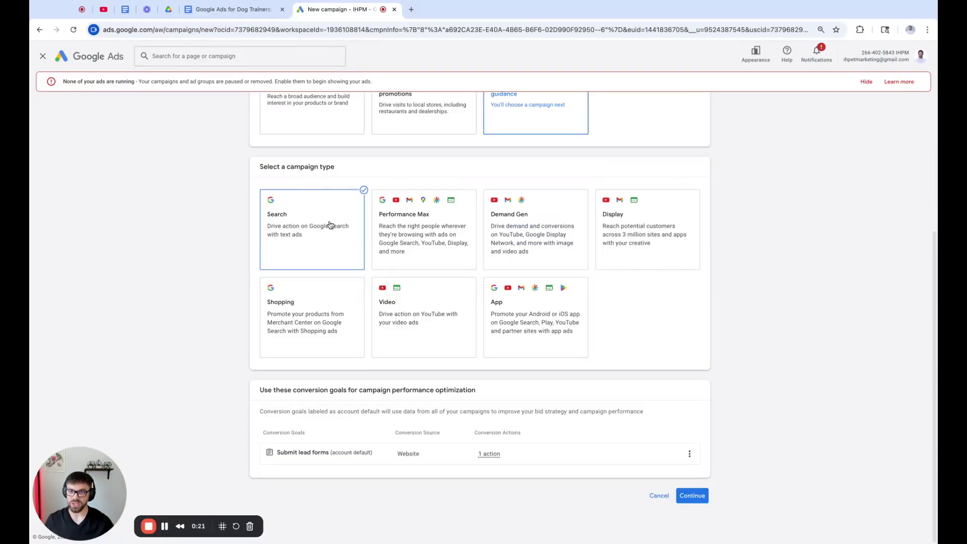
pyautogui.scroll(1, 348, 412)
# Switch to the Google Docs guide and highlight the Campaign Build line about setting campaign goals as quality conversions.
pyautogui.click(232, 9)
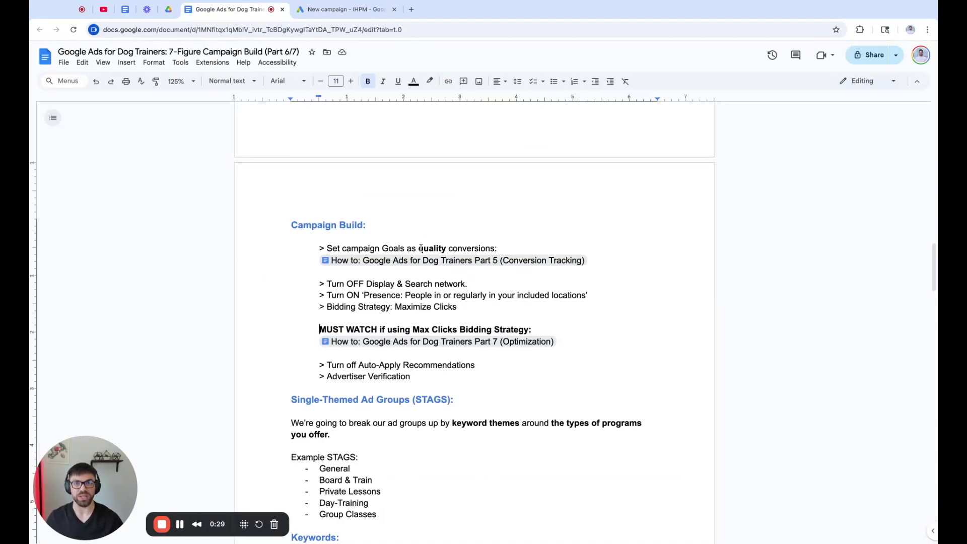
pyautogui.moveTo(501, 248); pyautogui.dragTo(283, 250)
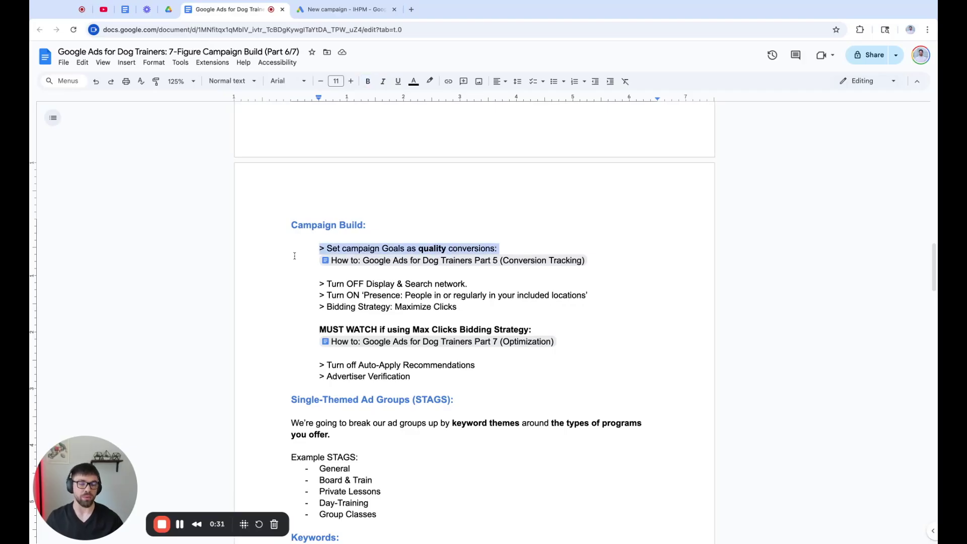
pyautogui.click(379, 249)
pyautogui.click(316, 251)
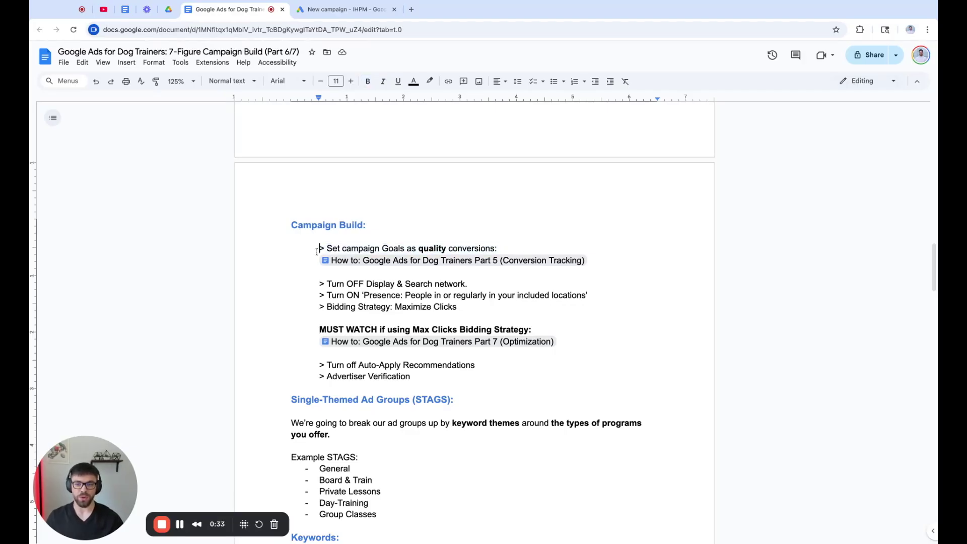
pyautogui.hotkey('ctrl', 'shift', 'Right')
pyautogui.hotkey('ctrl', 'shift', 'Right')
pyautogui.hotkey('ctrl', 'shift', 'Right')
pyautogui.hotkey('ctrl', 'shift', 'Right')
pyautogui.hotkey('ctrl', 'shift', 'Right')
pyautogui.hotkey('ctrl', 'shift', 'Right')
pyautogui.hotkey('ctrl', 'shift', 'Right')
pyautogui.hotkey('ctrl', 'shift', 'Right')
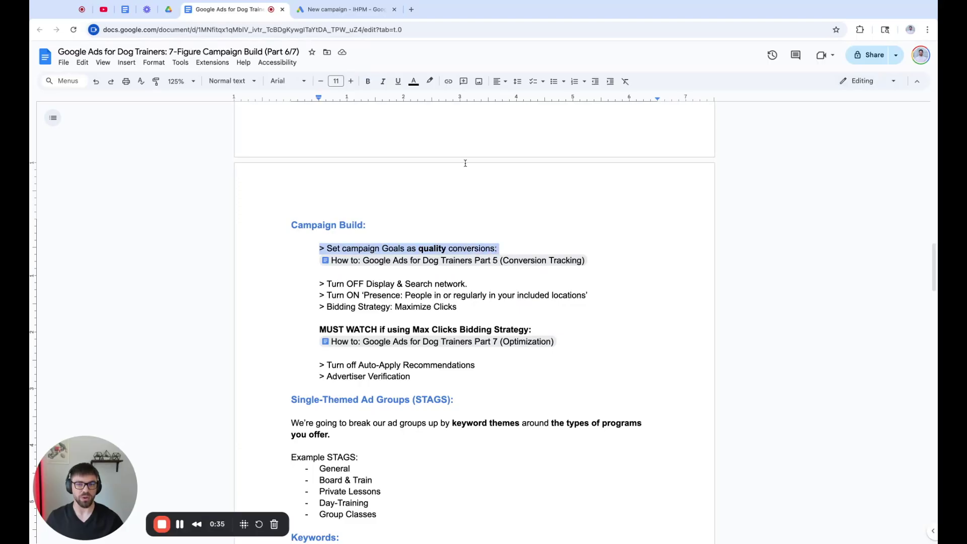
# Return to the new campaign in Google Ads and continue with Submit lead forms as the conversion goal.
pyautogui.click(338, 13)
pyautogui.scroll(-1, 225, 390)
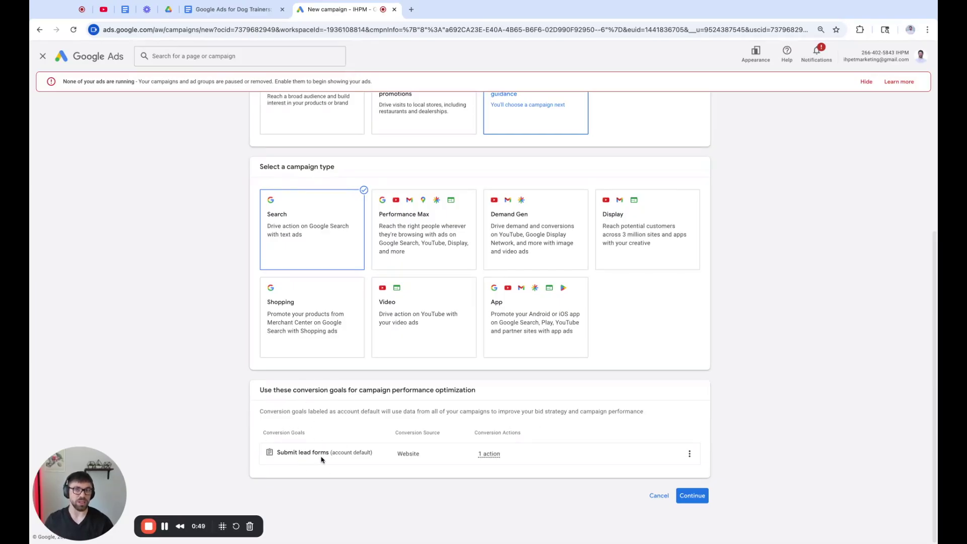
pyautogui.moveTo(492, 452)
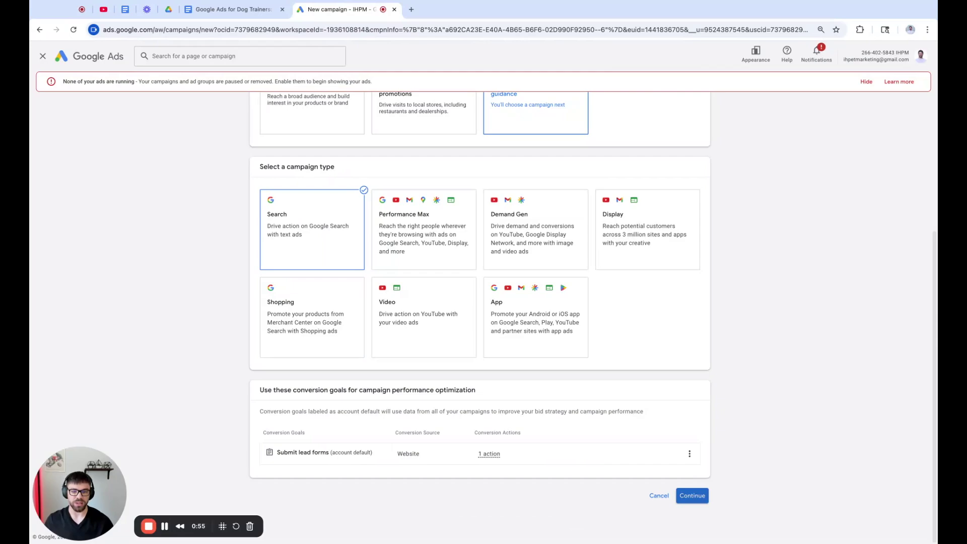
pyautogui.scroll(-2, 341, 423)
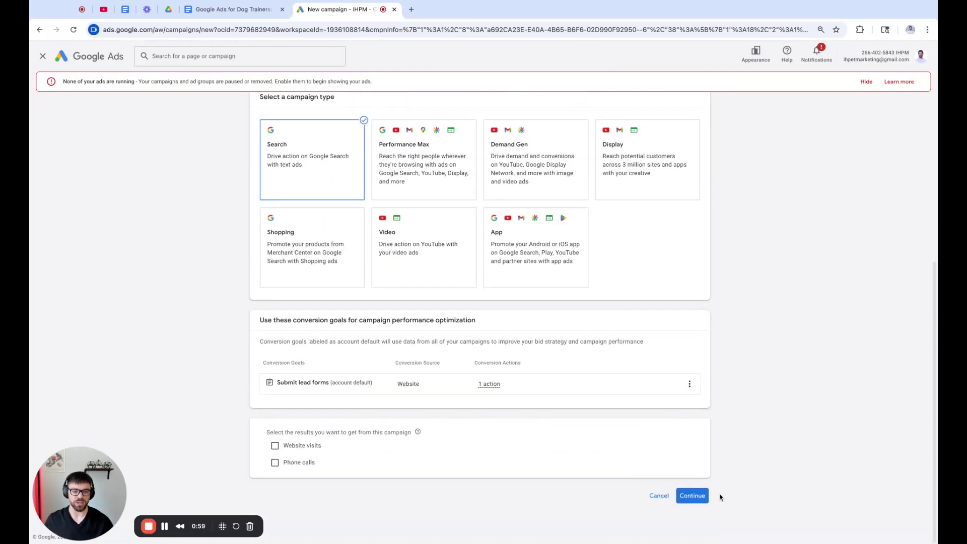
pyautogui.click(692, 495)
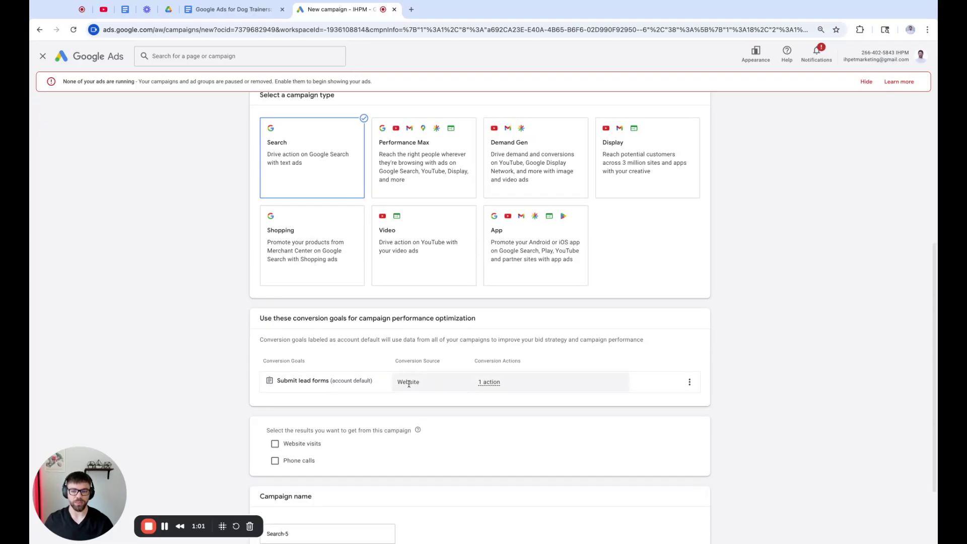
# Name the campaign "IHPM - Search" and continue to the bidding settings.
pyautogui.moveTo(305, 445); pyautogui.dragTo(253, 444)
pyautogui.write('IHPM - Search')
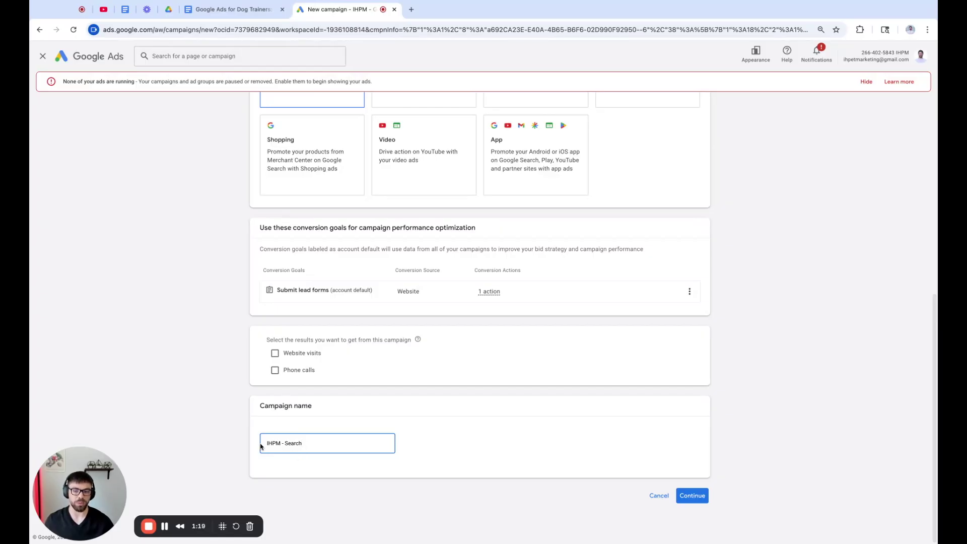
pyautogui.hotkey('ctrl', 'a')
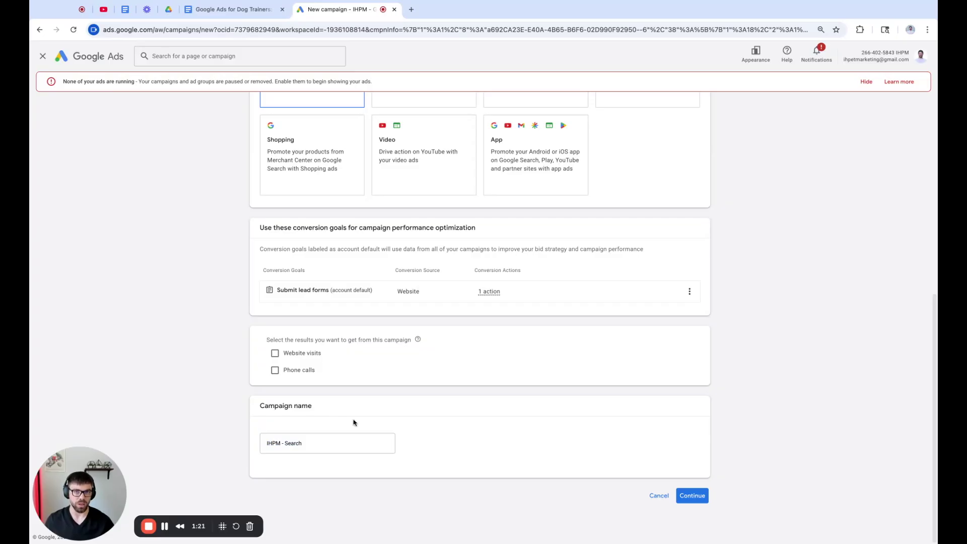
pyautogui.click(707, 500)
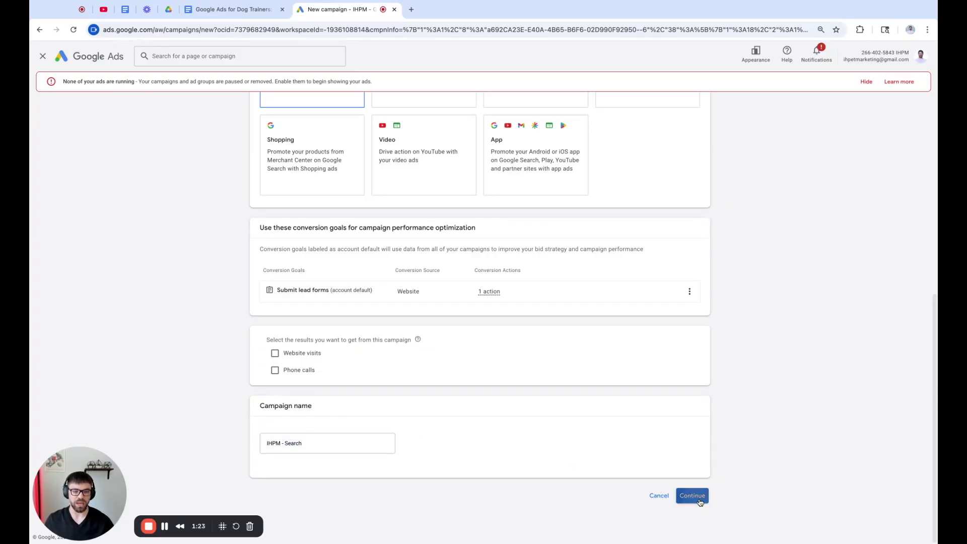
pyautogui.click(590, 384)
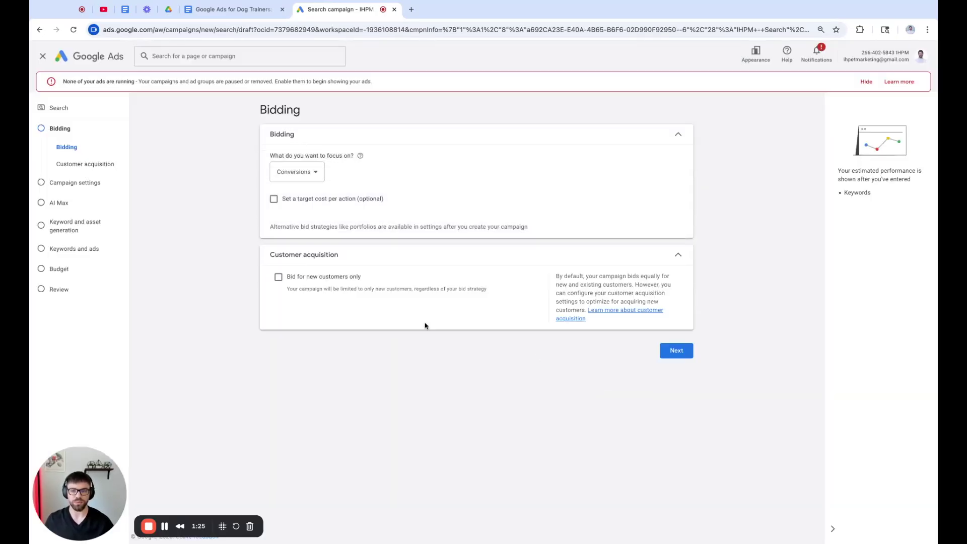
# Set the campaign's bidding focus to Clicks.
pyautogui.click(306, 172)
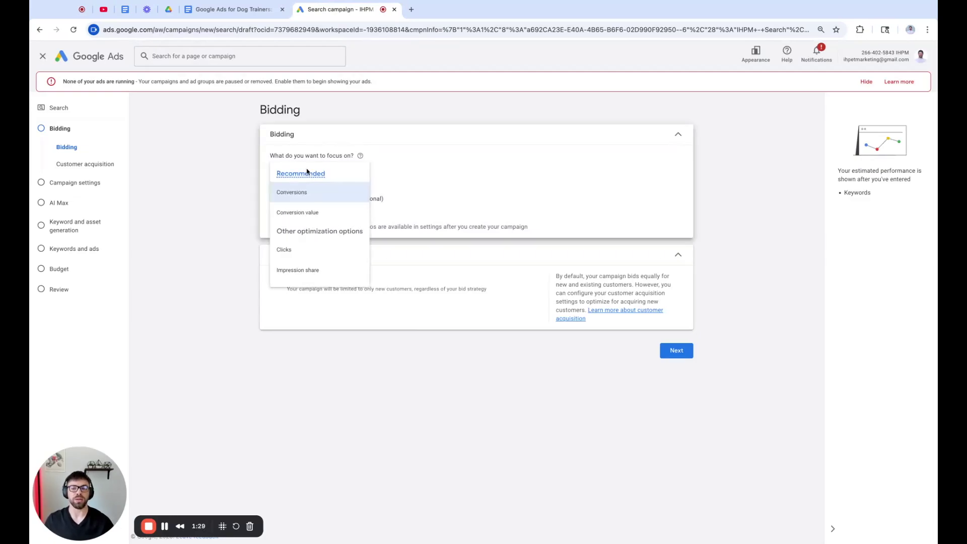
pyautogui.click(325, 249)
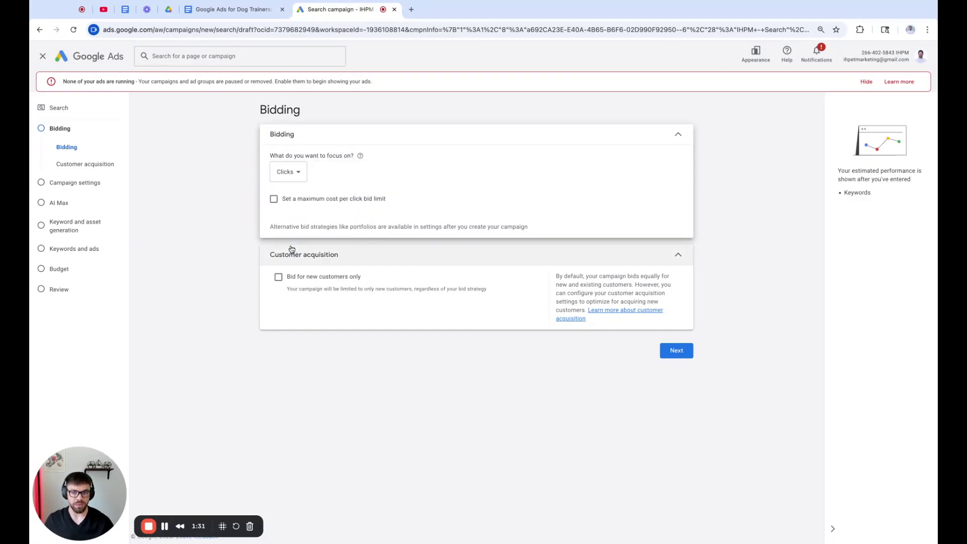
# Switch to the Google Docs guide and highlight the must-watch note about using the Max Clicks bidding strategy.
pyautogui.click(231, 11)
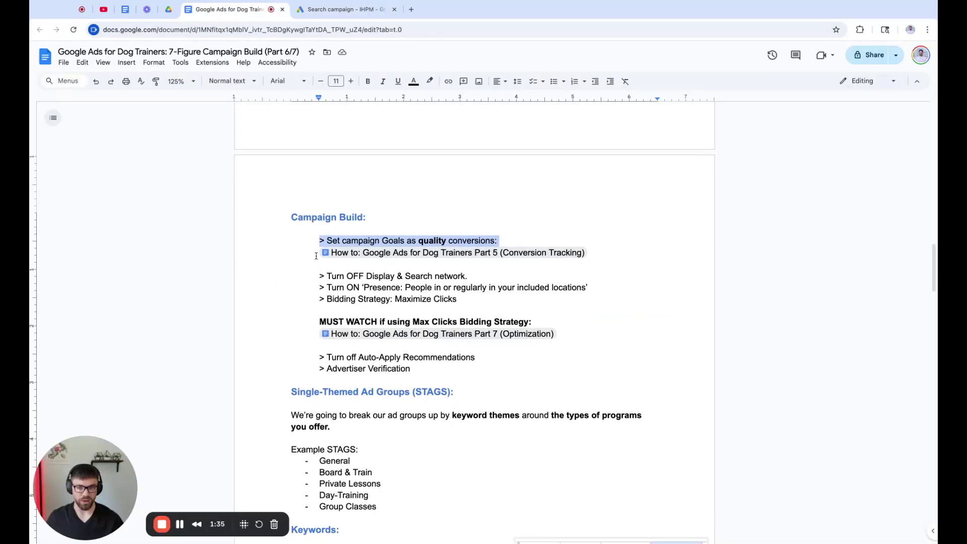
pyautogui.click(343, 9)
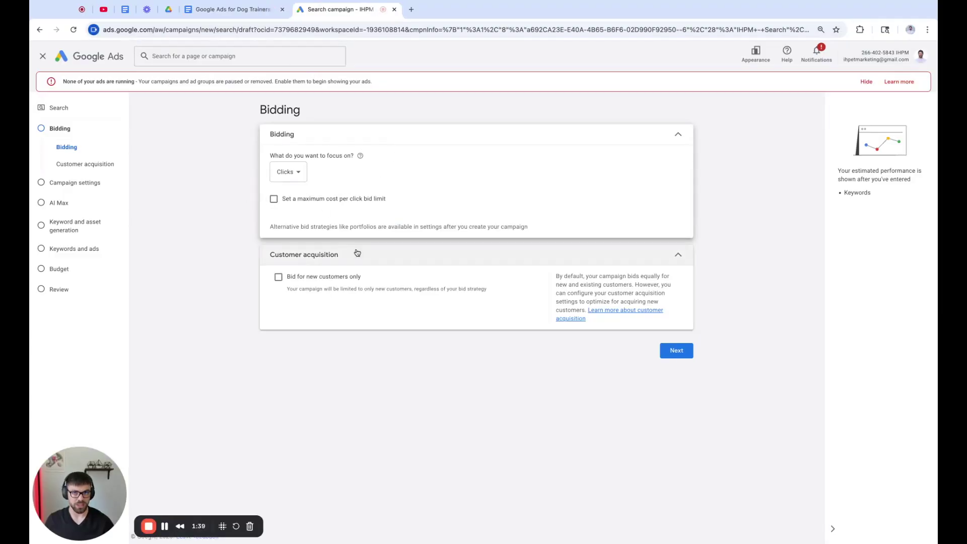
pyautogui.click(232, 9)
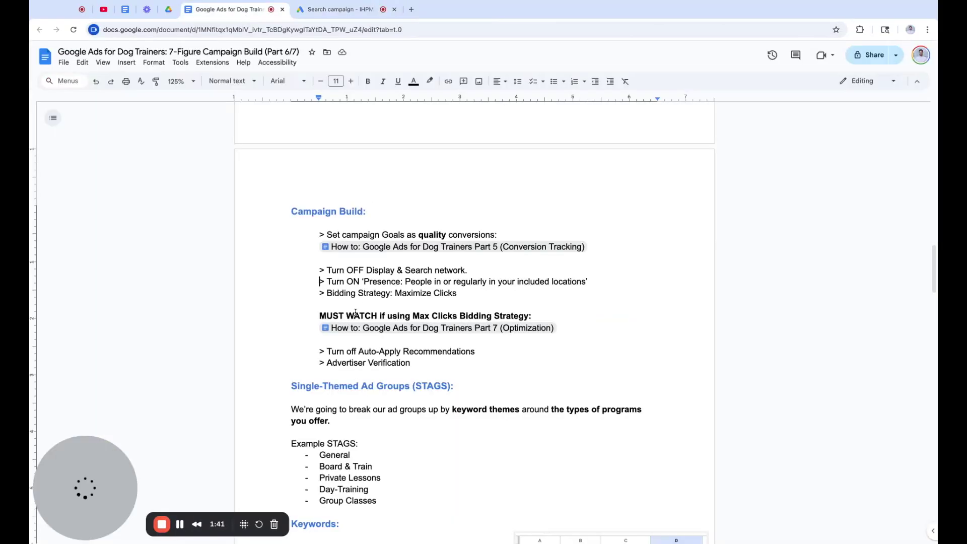
pyautogui.moveTo(321, 317); pyautogui.dragTo(535, 316)
pyautogui.click(542, 311)
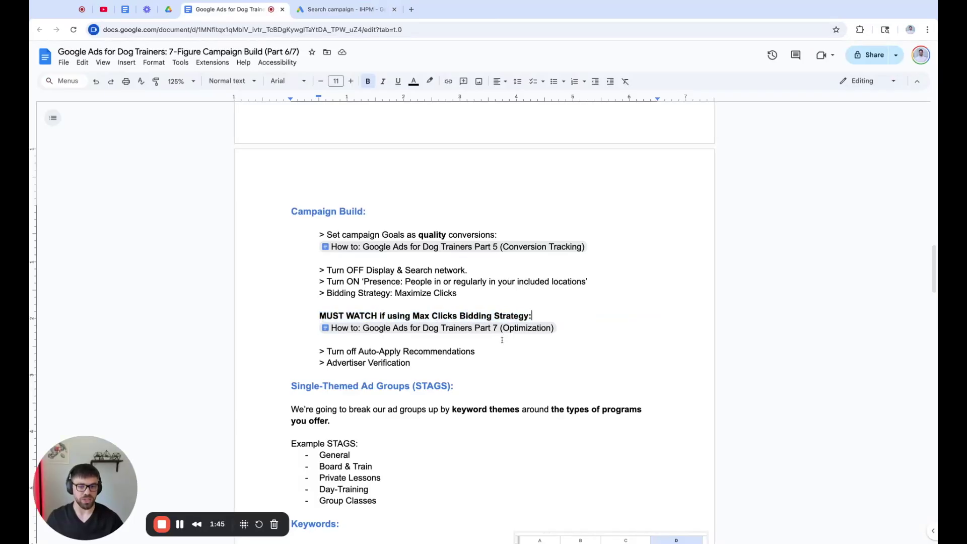
pyautogui.moveTo(493, 316); pyautogui.dragTo(313, 316)
pyautogui.click(377, 315)
pyautogui.hotkey('shift', 'Right')
pyautogui.hotkey('shift', 'Right')
pyautogui.hotkey('shift', 'Right')
pyautogui.hotkey('shift', 'Right')
pyautogui.hotkey('shift', 'Right')
pyautogui.hotkey('shift', 'Right')
pyautogui.hotkey('shift', 'Right')
pyautogui.hotkey('shift', 'Right')
pyautogui.hotkey('shift', 'Right')
pyautogui.hotkey('shift', 'Right')
pyautogui.hotkey('shift', 'Right')
pyautogui.hotkey('shift', 'Right')
pyautogui.hotkey('shift', 'Right')
pyautogui.hotkey('shift', 'Right')
pyautogui.hotkey('shift', 'Right')
pyautogui.hotkey('shift', 'Right')
pyautogui.hotkey('shift', 'Right')
pyautogui.hotkey('shift', 'Right')
pyautogui.hotkey('shift', 'Right')
pyautogui.hotkey('shift', 'Right')
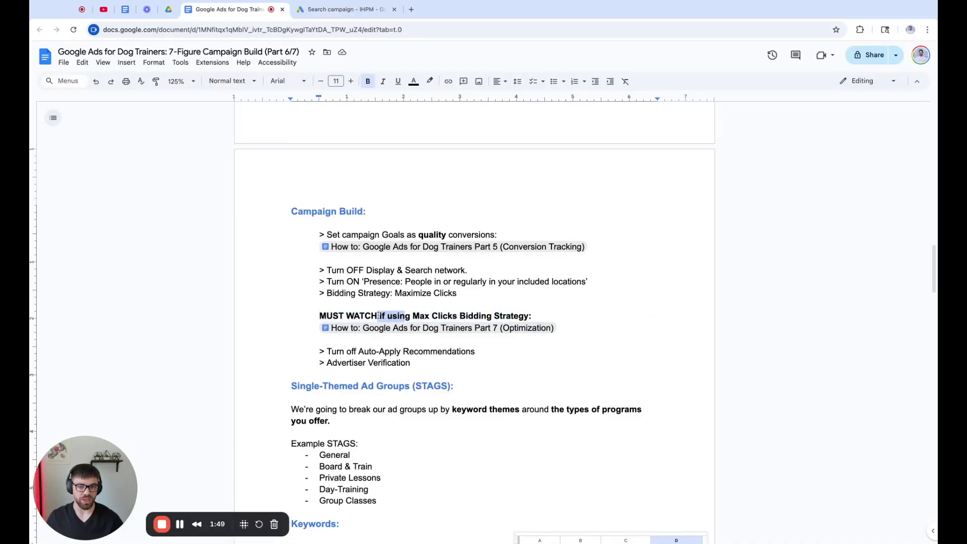
pyautogui.hotkey('shift', 'Right')
pyautogui.hotkey('shift', 'Right')
pyautogui.hotkey('shift', 'Right')
pyautogui.hotkey('shift', 'Right')
pyautogui.hotkey('shift', 'Right')
pyautogui.hotkey('shift', 'Right')
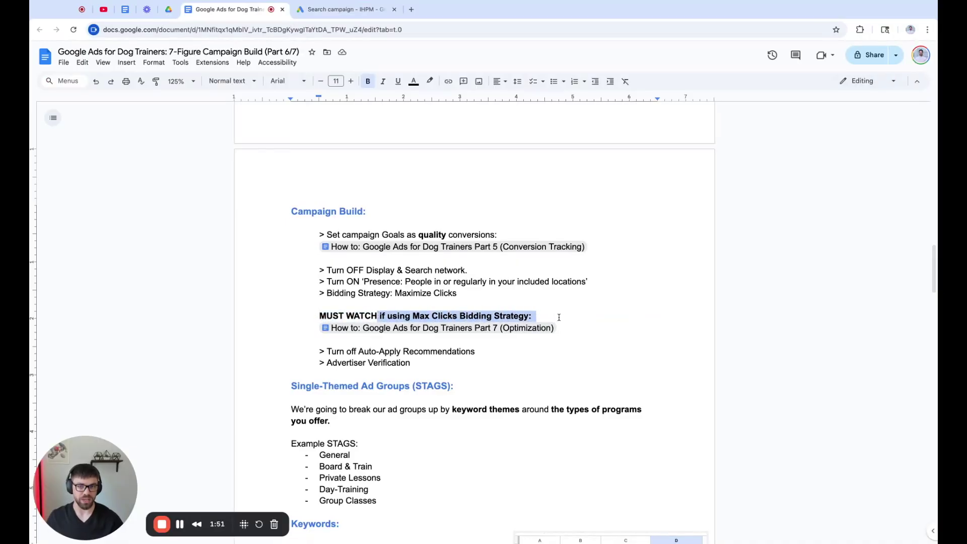
pyautogui.click(559, 316)
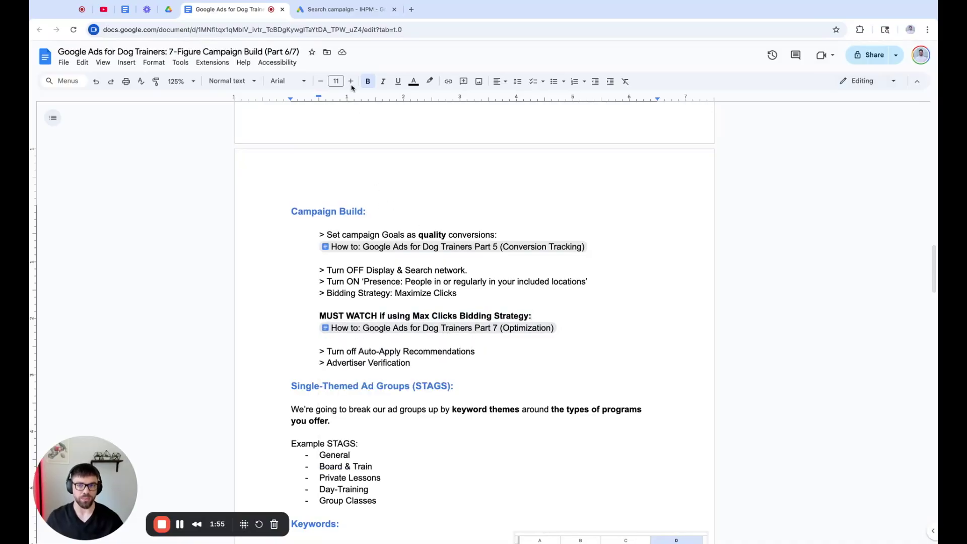
# Return to the Search campaign draft in Google Ads and continue from bidding to the campaign settings.
pyautogui.click(340, 9)
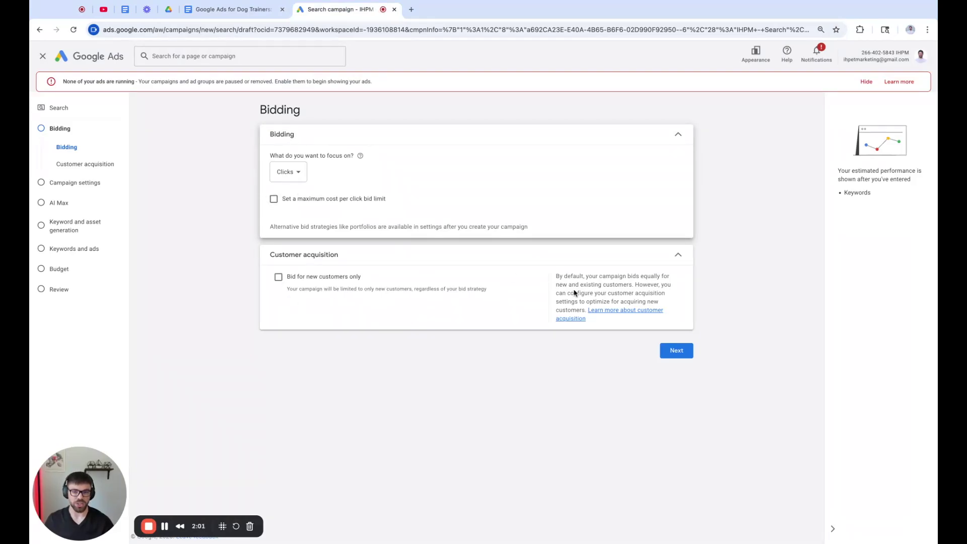
pyautogui.click(675, 351)
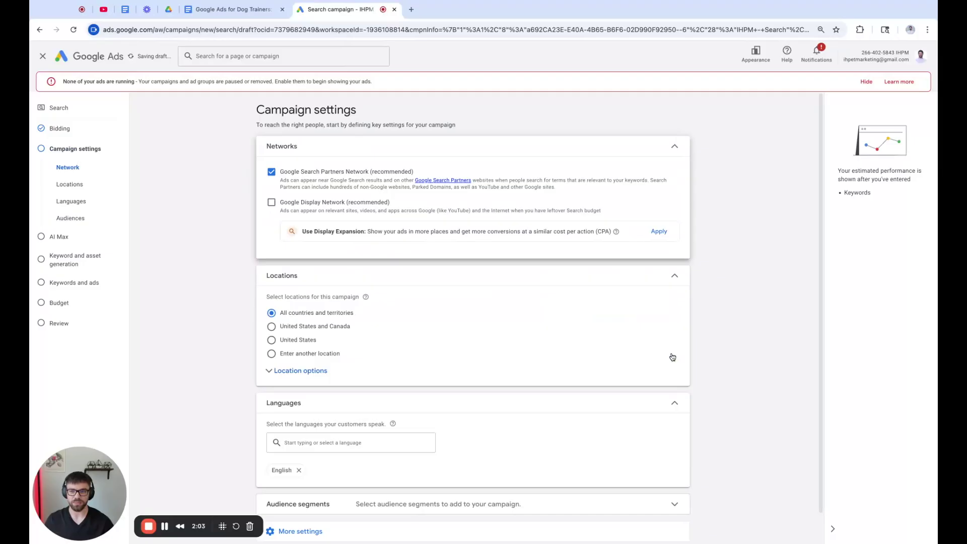
# Highlight the guide's line about turning off Display & Search network, and exclude the Google Search Partners Network from the campaign in Google Ads.
pyautogui.click(232, 9)
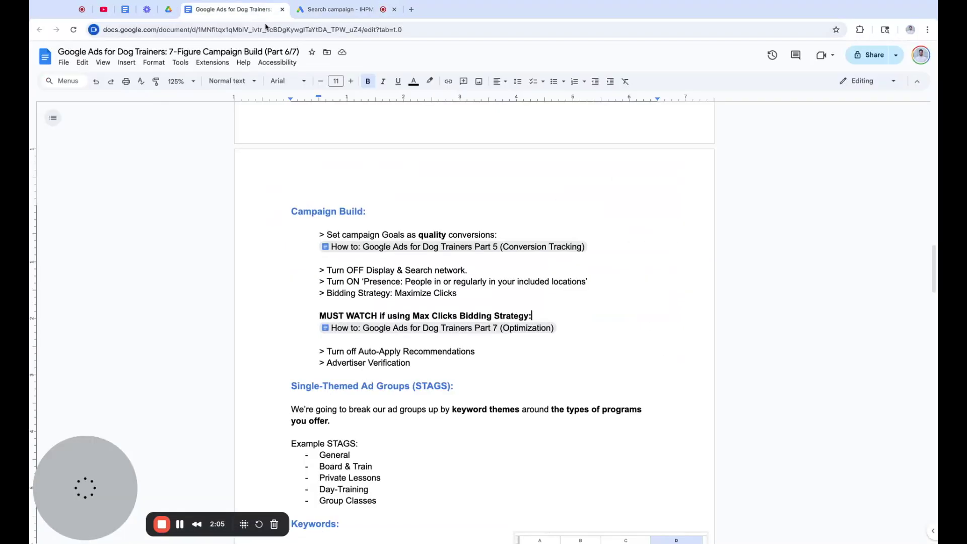
pyautogui.moveTo(319, 270); pyautogui.dragTo(467, 273)
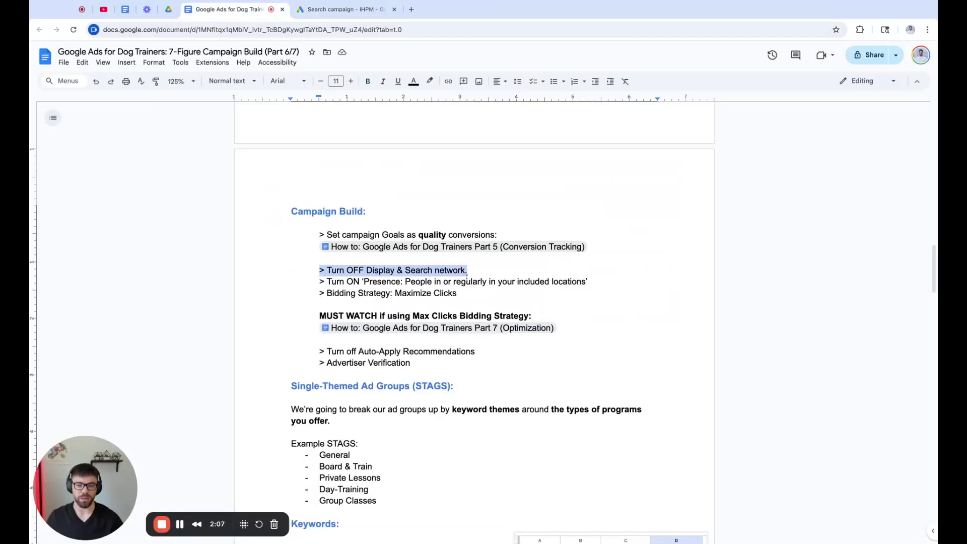
pyautogui.click(336, 9)
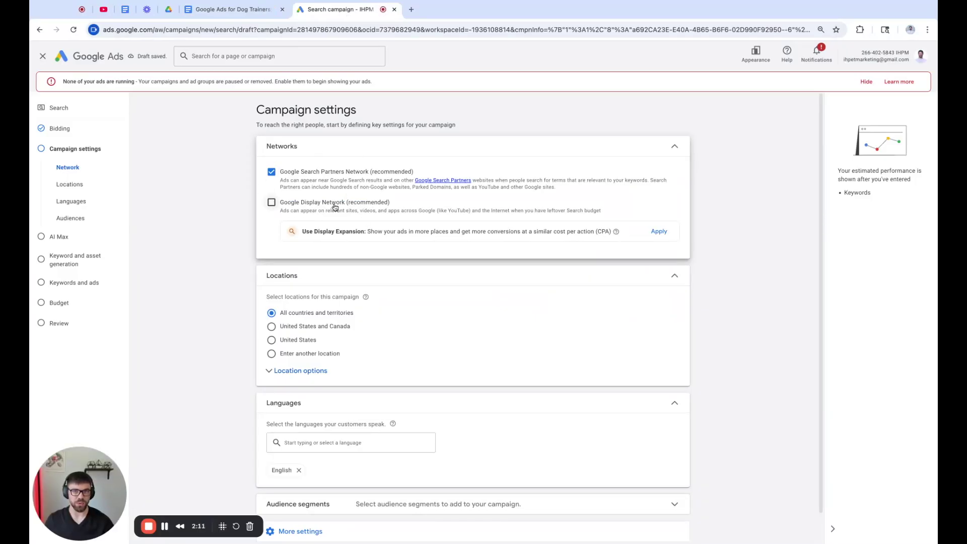
pyautogui.click(271, 173)
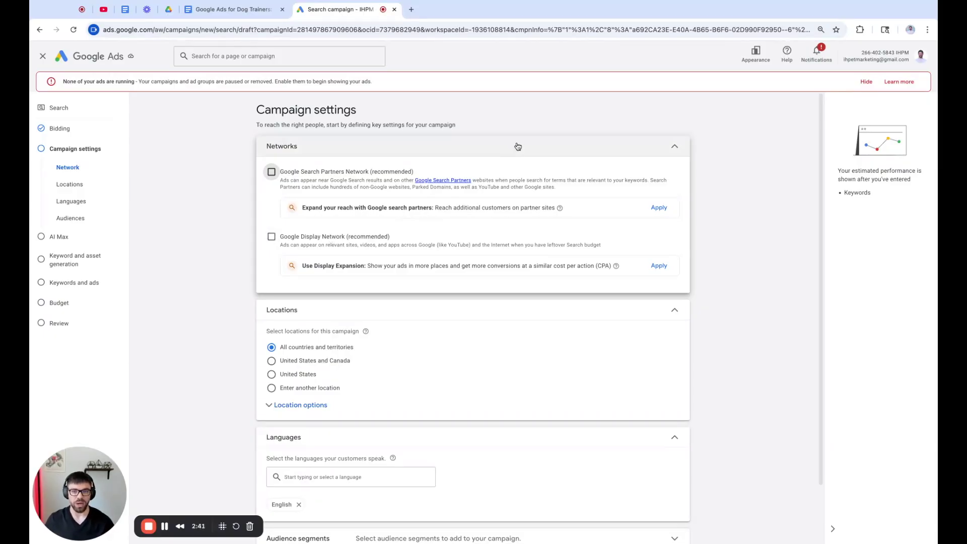
# Target the city of Dallas, Texas, United States as the campaign's custom location and save it.
pyautogui.scroll(-1, 307, 232)
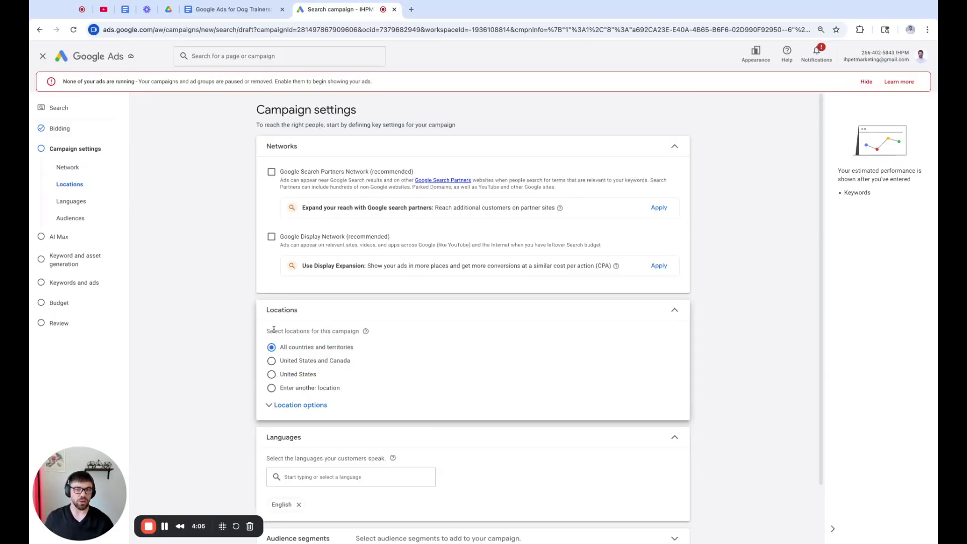
pyautogui.scroll(-2, 273, 330)
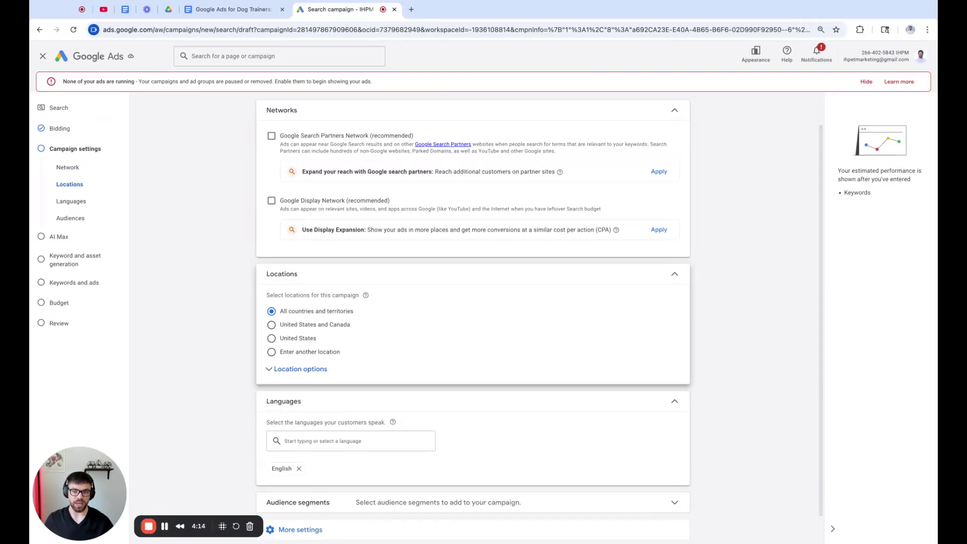
pyautogui.click(296, 352)
pyautogui.click(443, 380)
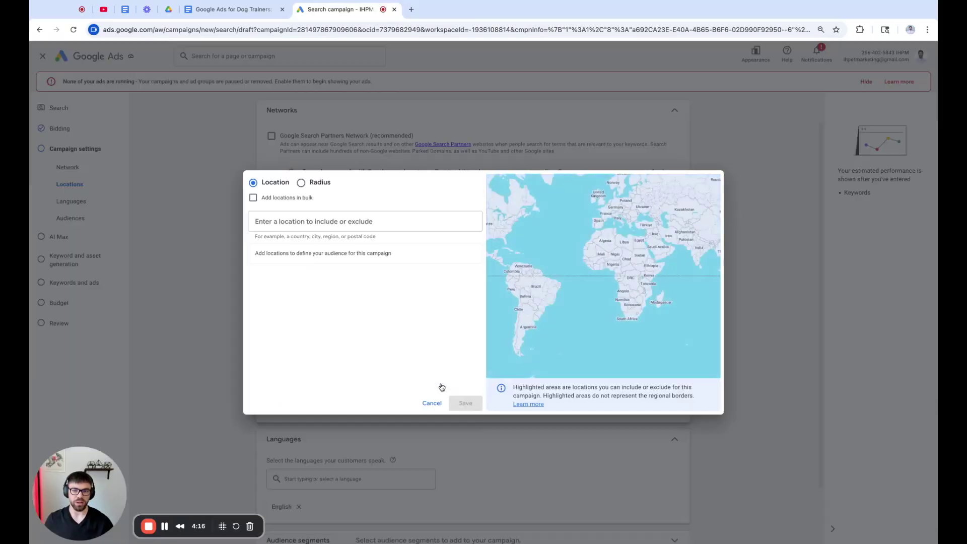
pyautogui.click(347, 226)
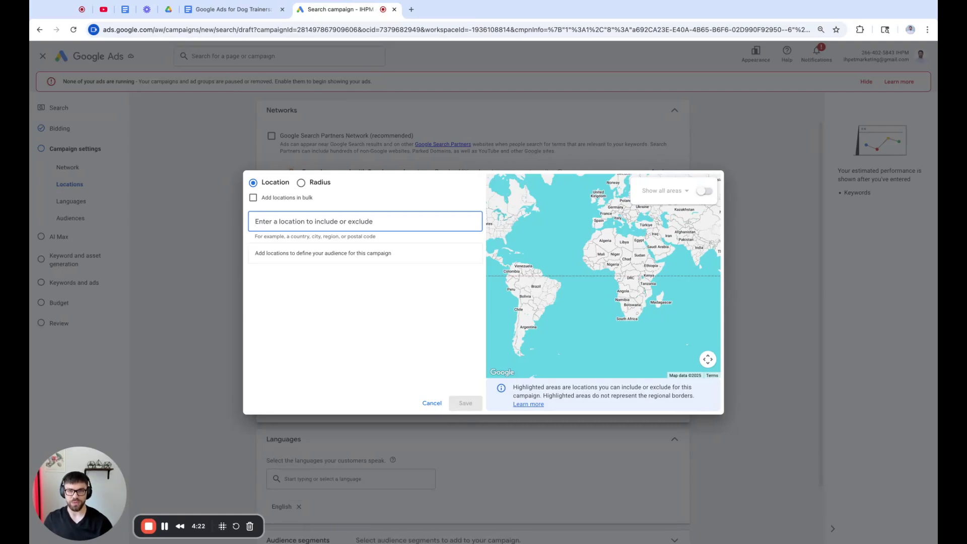
pyautogui.write('dallas')
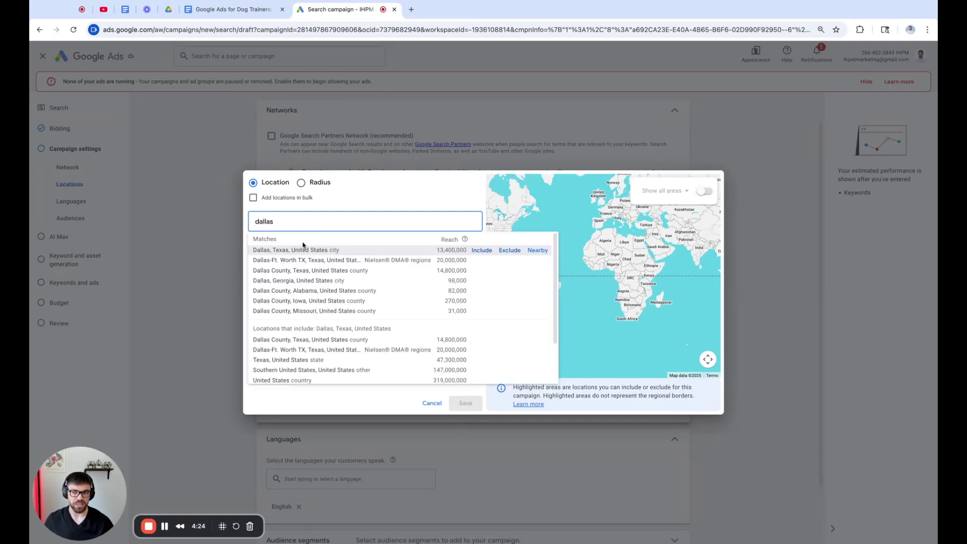
pyautogui.click(480, 252)
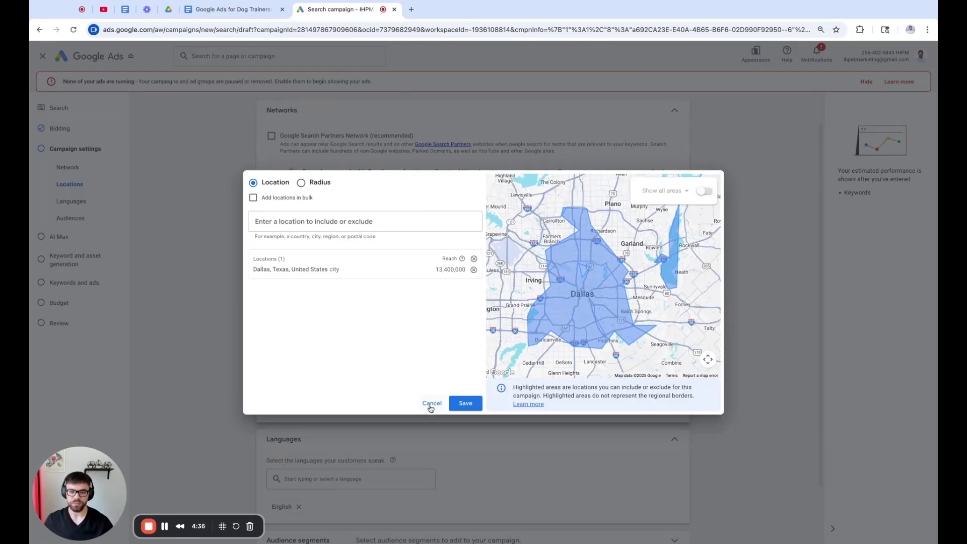
pyautogui.click(459, 404)
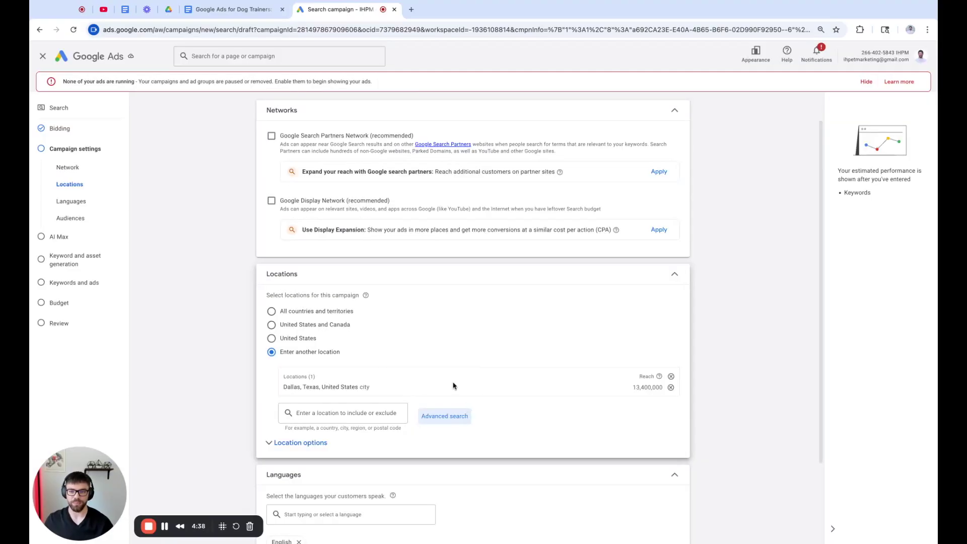
# Switch to the Google Docs guide and highlight the line about turning on 'Presence: People in or regularly in your included locations'.
pyautogui.click(231, 9)
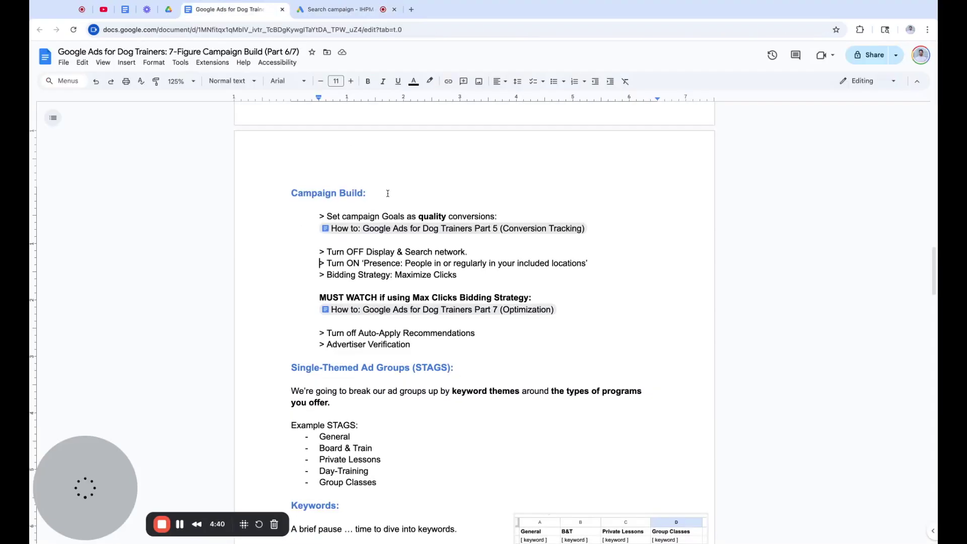
pyautogui.click(316, 264)
pyautogui.hotkey('shift', 'Right')
pyautogui.hotkey('shift', 'Right')
pyautogui.hotkey('shift', 'Right')
pyautogui.hotkey('shift', 'Right')
pyautogui.hotkey('shift', 'Right')
pyautogui.hotkey('shift', 'Right')
pyautogui.hotkey('shift', 'Right')
pyautogui.hotkey('shift', 'Right')
pyautogui.hotkey('shift', 'Right')
pyautogui.hotkey('shift', 'Right')
pyautogui.hotkey('shift', 'Right')
pyautogui.hotkey('shift', 'Right')
pyautogui.hotkey('shift', 'Right')
pyautogui.hotkey('shift', 'Right')
pyautogui.hotkey('shift', 'Right')
pyautogui.hotkey('shift', 'Right')
pyautogui.hotkey('shift', 'Right')
pyautogui.hotkey('shift', 'Right')
pyautogui.hotkey('shift', 'Right')
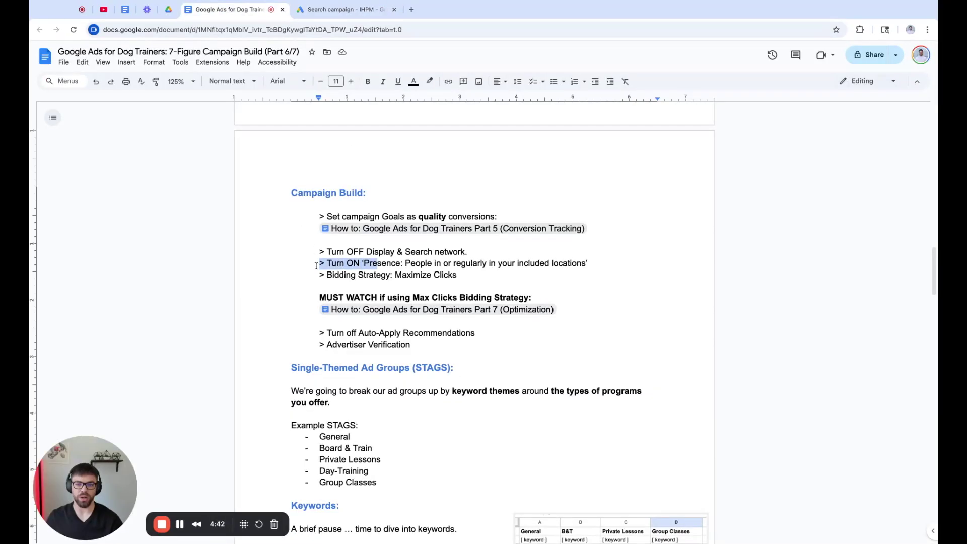
pyautogui.click(405, 263)
pyautogui.hotkey('shift', 'Right')
pyautogui.hotkey('shift', 'Right')
pyautogui.hotkey('shift', 'Right')
pyautogui.hotkey('shift', 'Right')
pyautogui.hotkey('shift', 'Right')
pyautogui.hotkey('shift', 'Right')
pyautogui.hotkey('shift', 'Right')
pyautogui.hotkey('shift', 'Right')
pyautogui.hotkey('shift', 'Right')
pyautogui.hotkey('shift', 'Right')
pyautogui.hotkey('shift', 'Right')
pyautogui.hotkey('shift', 'Right')
pyautogui.hotkey('shift', 'Right')
pyautogui.hotkey('shift', 'Right')
pyautogui.hotkey('shift', 'Right')
pyautogui.hotkey('shift', 'Right')
pyautogui.hotkey('shift', 'Right')
pyautogui.hotkey('shift', 'Right')
pyautogui.hotkey('shift', 'Right')
pyautogui.hotkey('shift', 'Right')
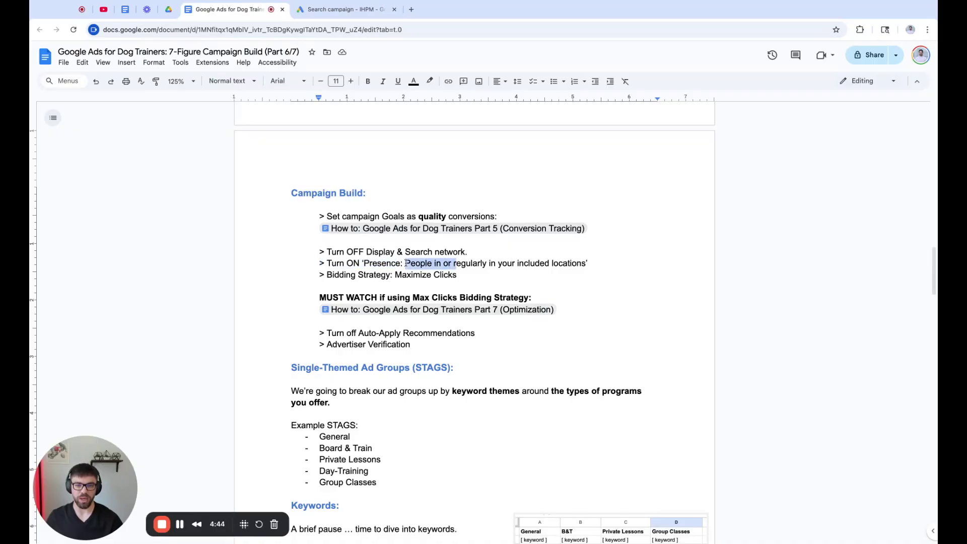
pyautogui.hotkey('shift', 'Right')
pyautogui.hotkey('shift', 'Right')
pyautogui.hotkey('shift', 'Right')
pyautogui.hotkey('shift', 'Right')
# Return to Google Ads and set the campaign's location option to "Presence: People in or regularly in your included locations".
pyautogui.click(343, 9)
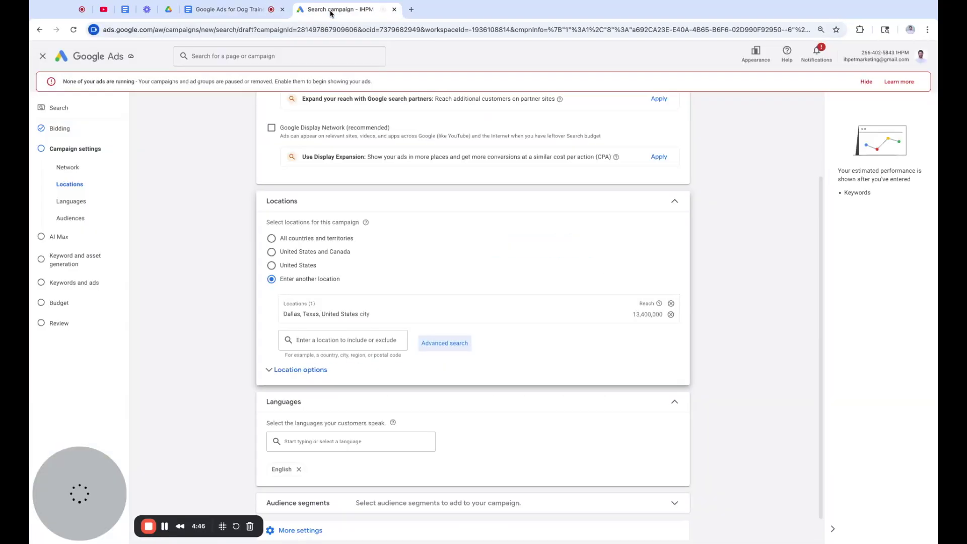
pyautogui.click(286, 371)
pyautogui.scroll(-1, 251, 332)
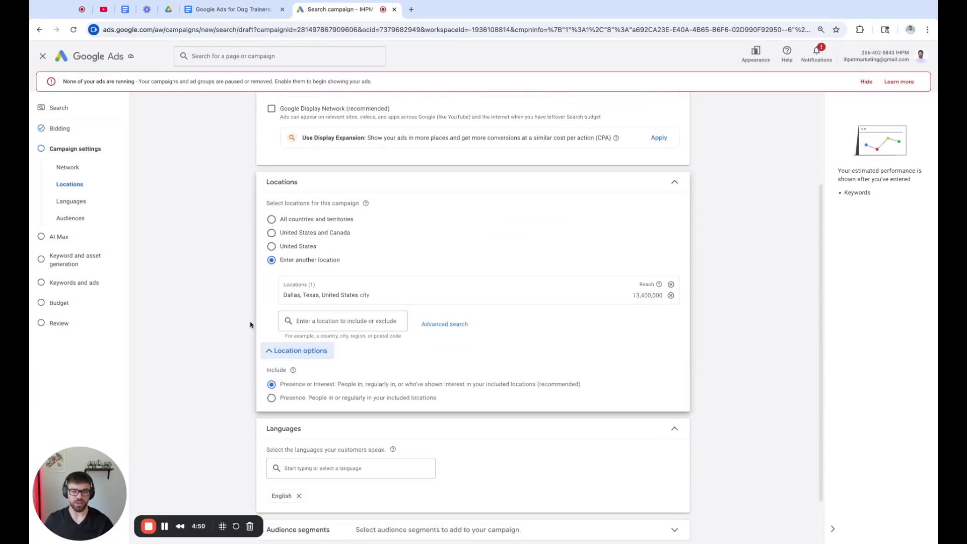
pyautogui.scroll(-2, 232, 304)
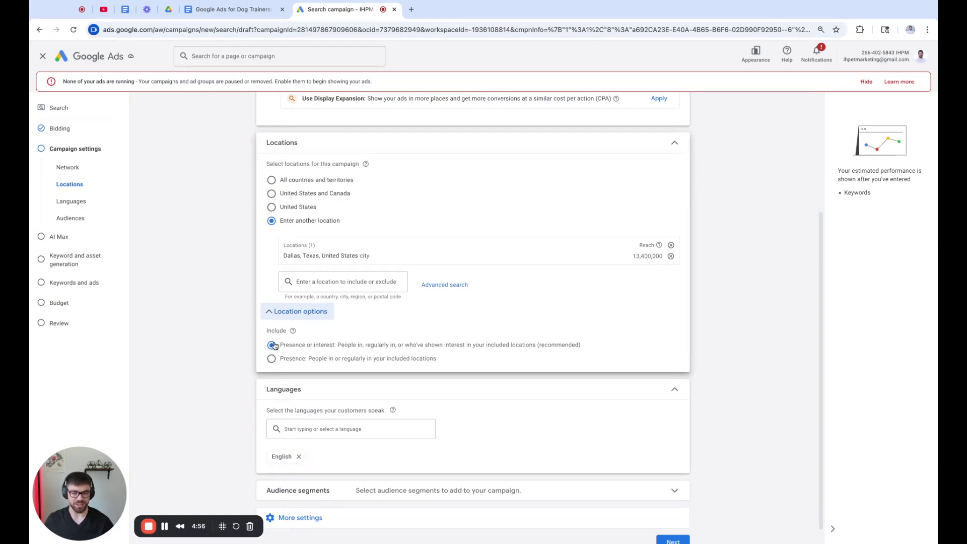
pyautogui.click(271, 358)
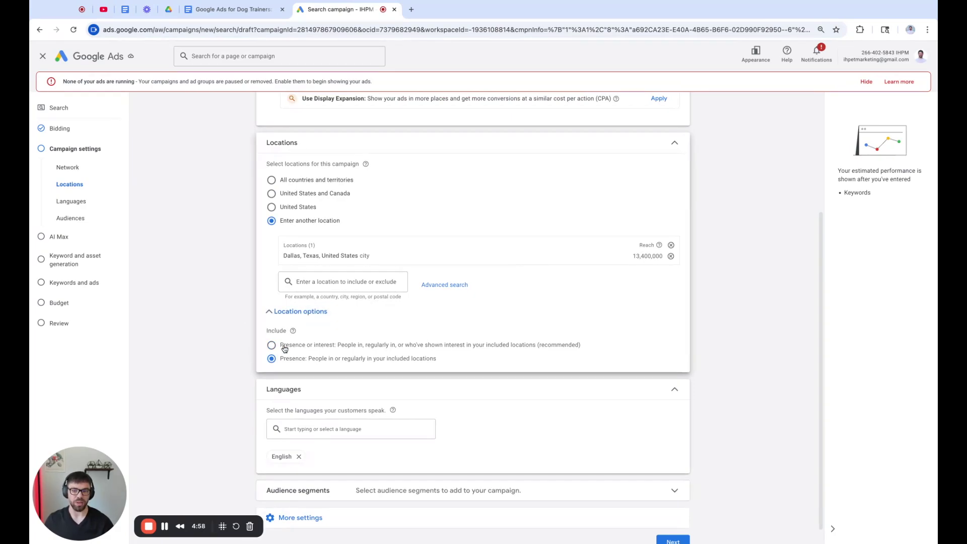
# Switch the location option to Presence or interest and highlight its wording, including "who've shown interest in your included locations".
pyautogui.scroll(-1, 283, 349)
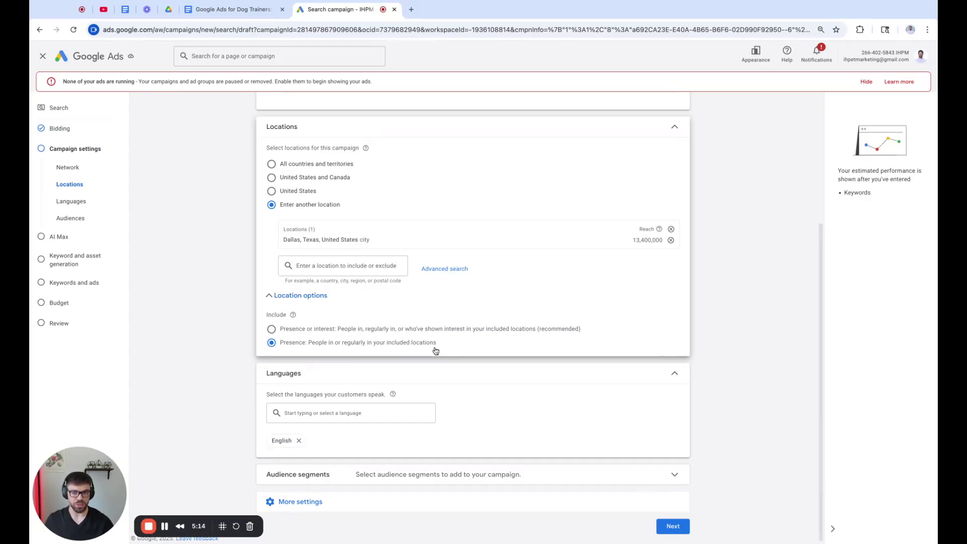
pyautogui.doubleClick(406, 333)
pyautogui.hotkey('shift', 'Right')
pyautogui.hotkey('shift', 'Right')
pyautogui.hotkey('shift', 'Right')
pyautogui.hotkey('shift', 'Right')
pyautogui.hotkey('shift', 'Right')
pyautogui.hotkey('shift', 'Right')
pyautogui.hotkey('shift', 'Right')
pyautogui.hotkey('shift', 'Right')
pyautogui.hotkey('shift', 'Right')
pyautogui.hotkey('shift', 'Right')
pyautogui.hotkey('shift', 'Right')
pyautogui.hotkey('shift', 'Right')
pyautogui.hotkey('shift', 'Right')
pyautogui.hotkey('shift', 'Right')
pyautogui.hotkey('shift', 'Right')
pyautogui.hotkey('shift', 'Right')
pyautogui.hotkey('shift', 'Right')
pyautogui.hotkey('shift', 'Right')
pyautogui.hotkey('shift', 'Right')
pyautogui.hotkey('shift', 'Right')
pyautogui.hotkey('shift', 'Right')
pyautogui.hotkey('shift', 'Right')
pyautogui.hotkey('shift', 'Right')
pyautogui.hotkey('shift', 'Right')
pyautogui.hotkey('shift', 'Right')
pyautogui.hotkey('shift', 'Right')
pyautogui.hotkey('shift', 'Right')
pyautogui.hotkey('shift', 'Right')
pyautogui.hotkey('shift', 'Right')
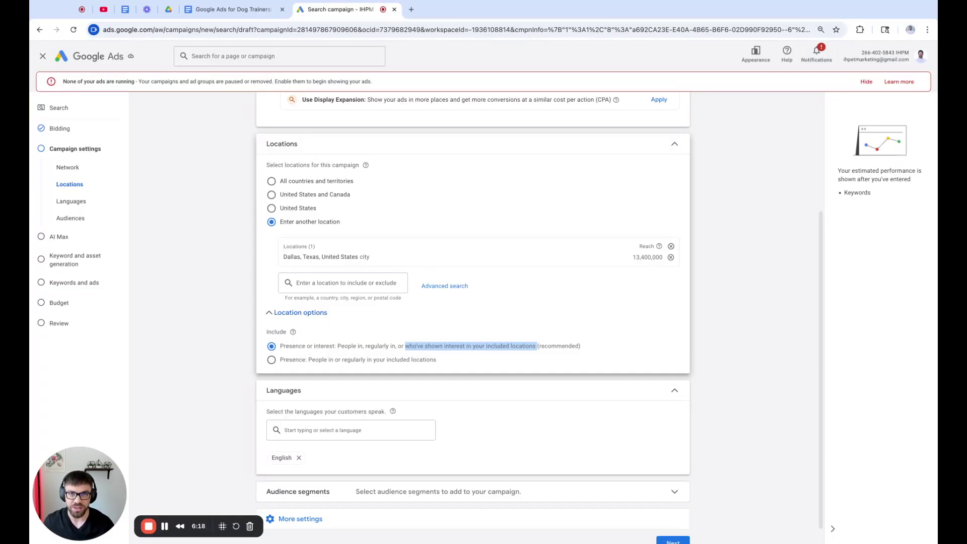
pyautogui.moveTo(297, 348); pyautogui.dragTo(583, 355)
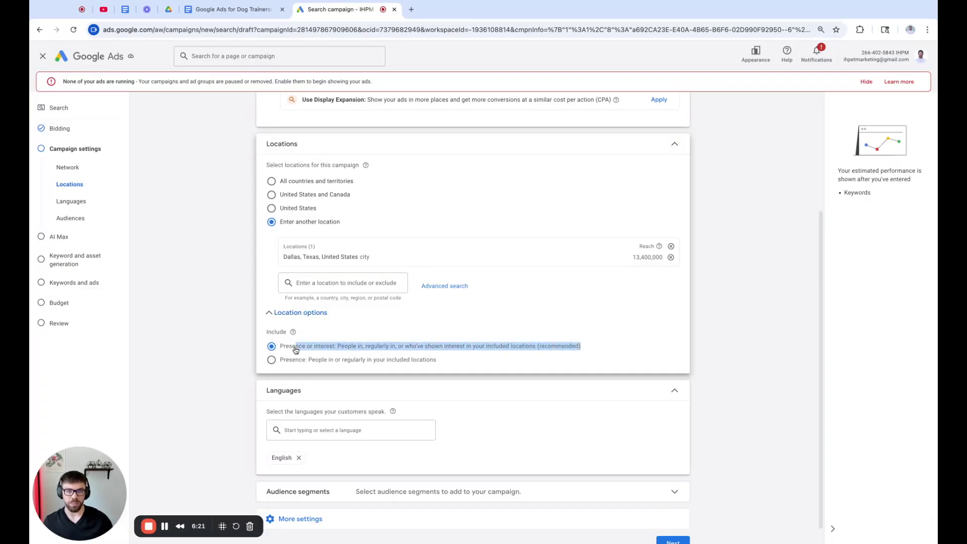
# Set the location option back to Presence and highlight its wording "People in or regularly in your included locations".
pyautogui.click(277, 357)
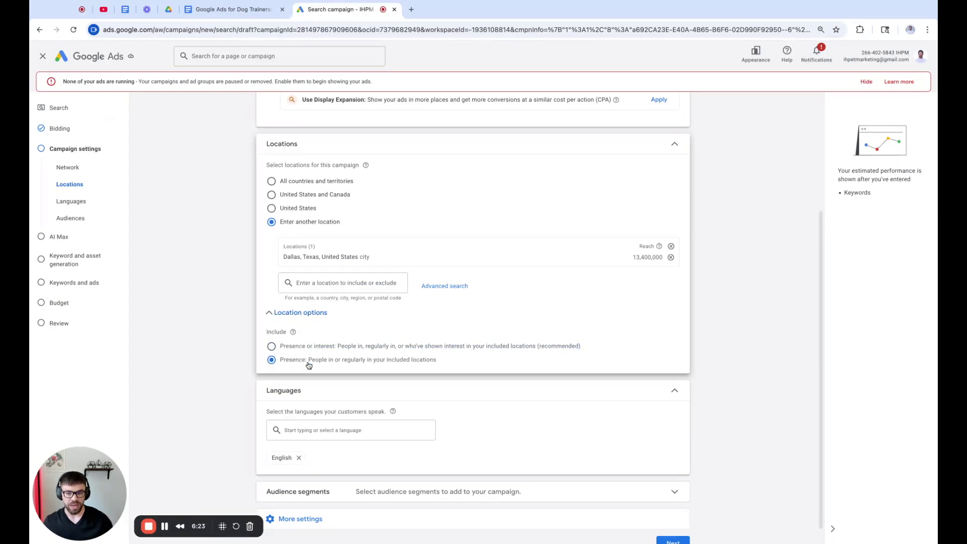
pyautogui.moveTo(315, 362); pyautogui.dragTo(448, 369)
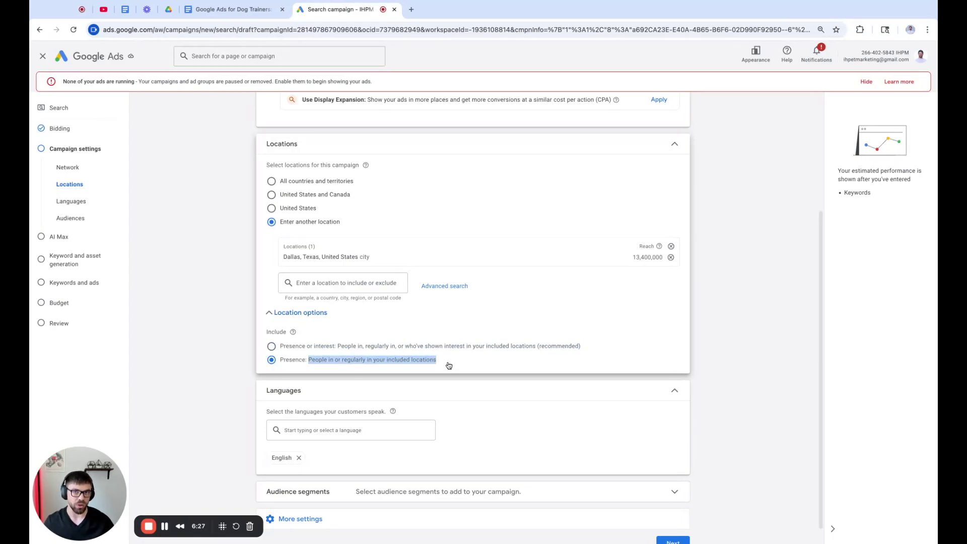
pyautogui.moveTo(405, 347); pyautogui.dragTo(536, 347)
pyautogui.click(476, 364)
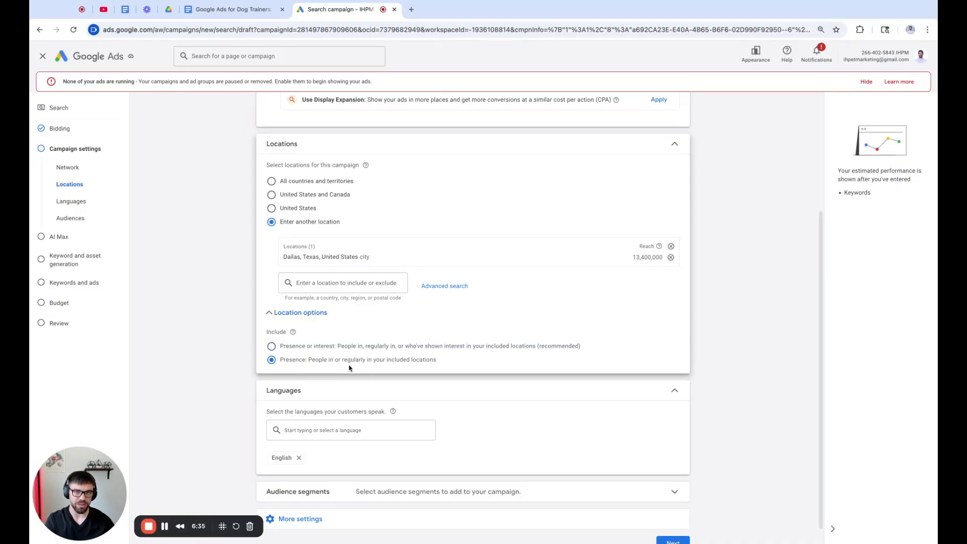
pyautogui.moveTo(308, 361); pyautogui.dragTo(465, 363)
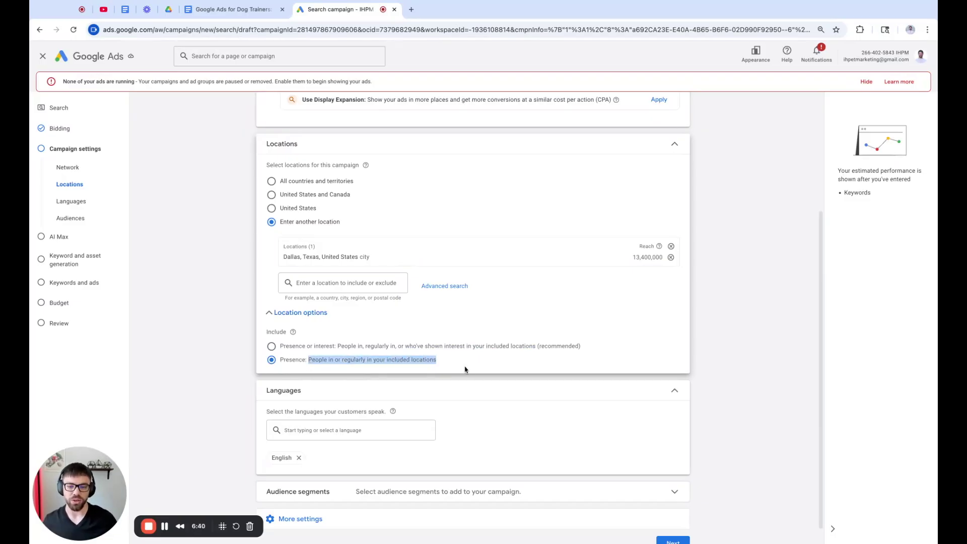
pyautogui.scroll(-1, 483, 336)
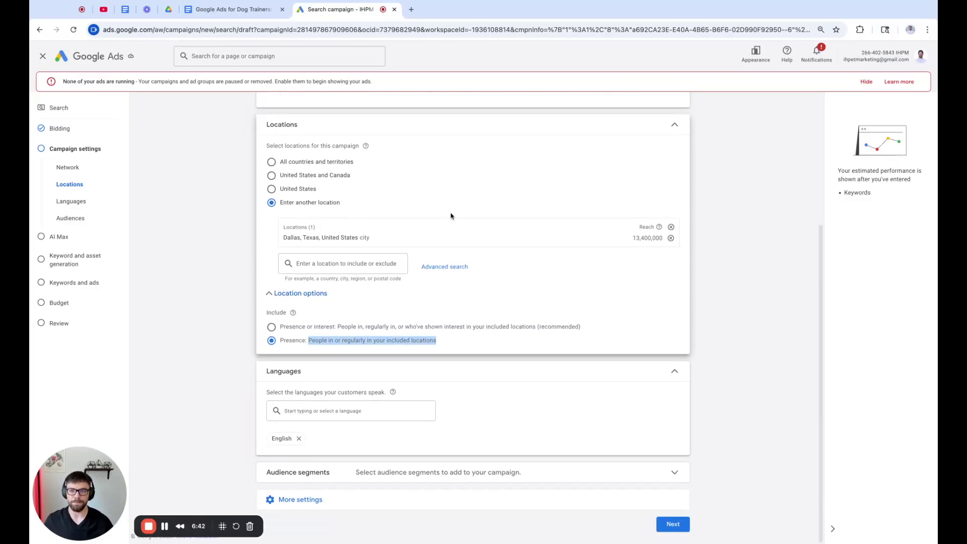
# Switch to the Google Docs guide and highlight the line "Bidding Strategy: Maximize Clicks".
pyautogui.click(236, 9)
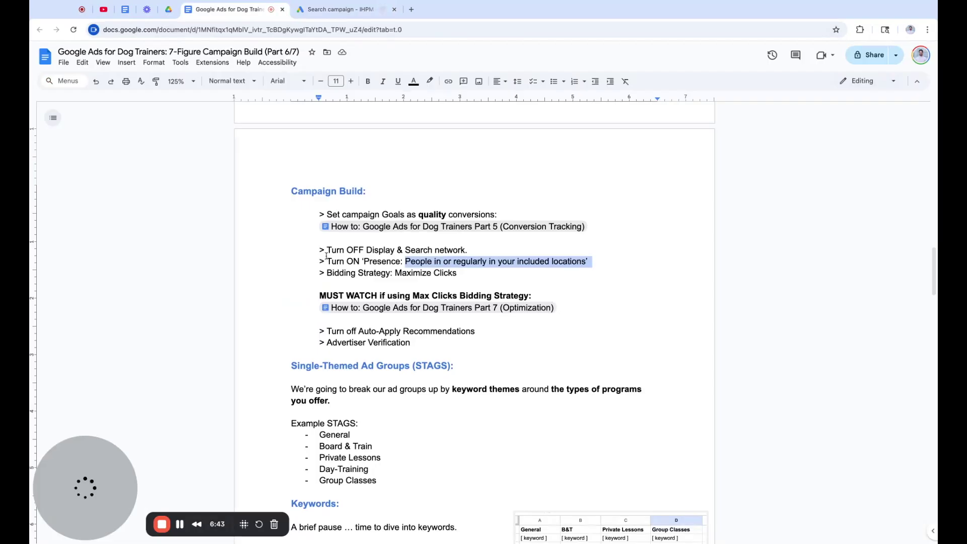
pyautogui.moveTo(391, 272); pyautogui.dragTo(312, 273)
pyautogui.tripleClick(312, 273)
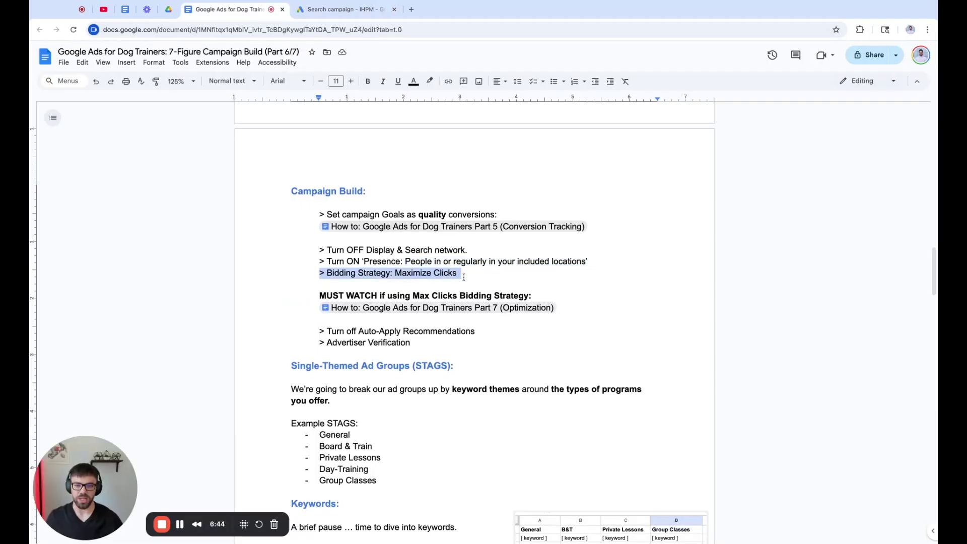
# Return to Google Ads, review the campaign's Networks settings and collapse that section.
pyautogui.click(342, 9)
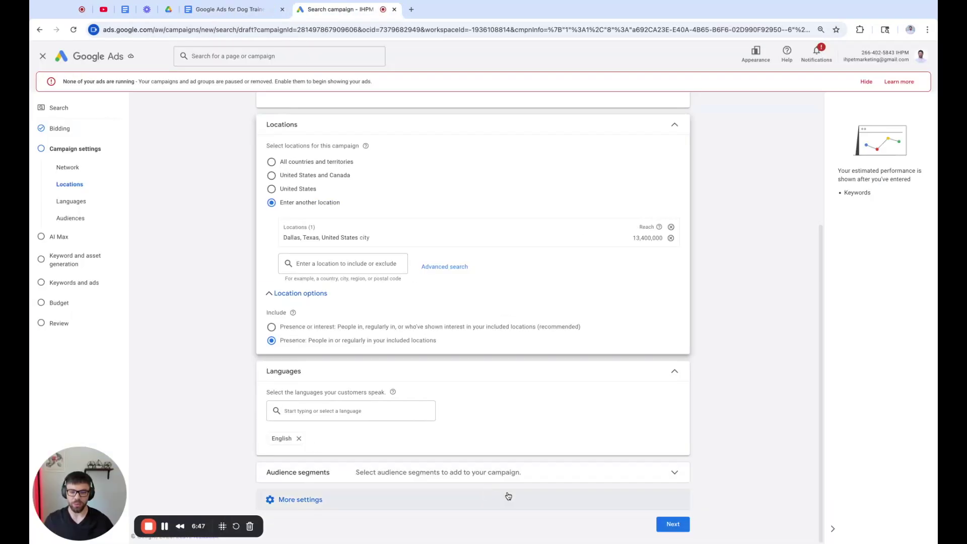
pyautogui.scroll(4, 405, 210)
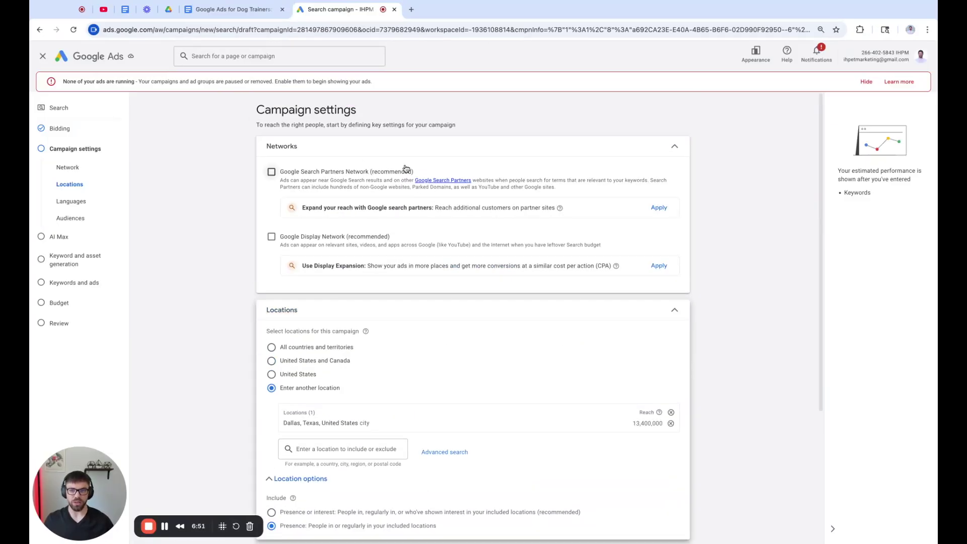
pyautogui.click(309, 148)
pyautogui.click(309, 146)
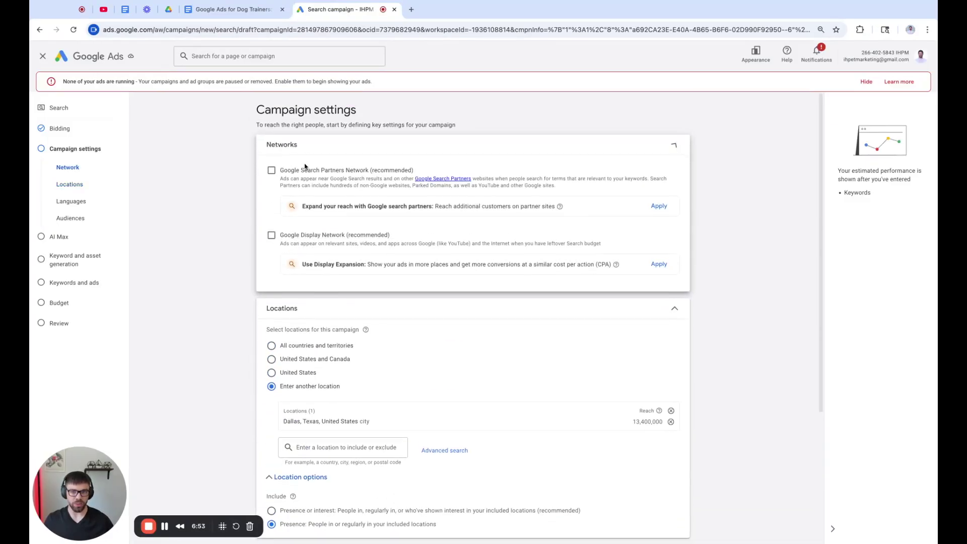
pyautogui.click(358, 144)
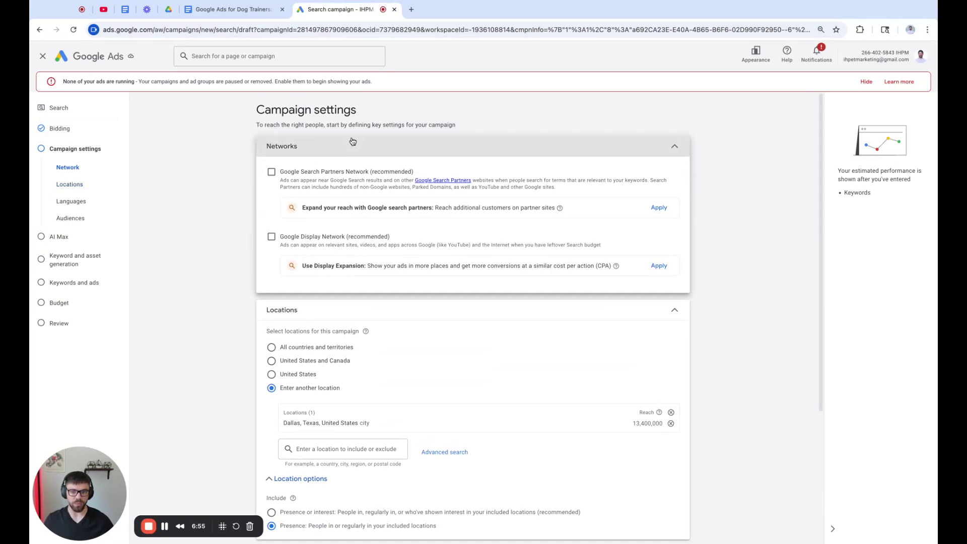
# Accept the campaign settings, leave AI Max off and skip keyword and asset generation.
pyautogui.scroll(-2, 321, 328)
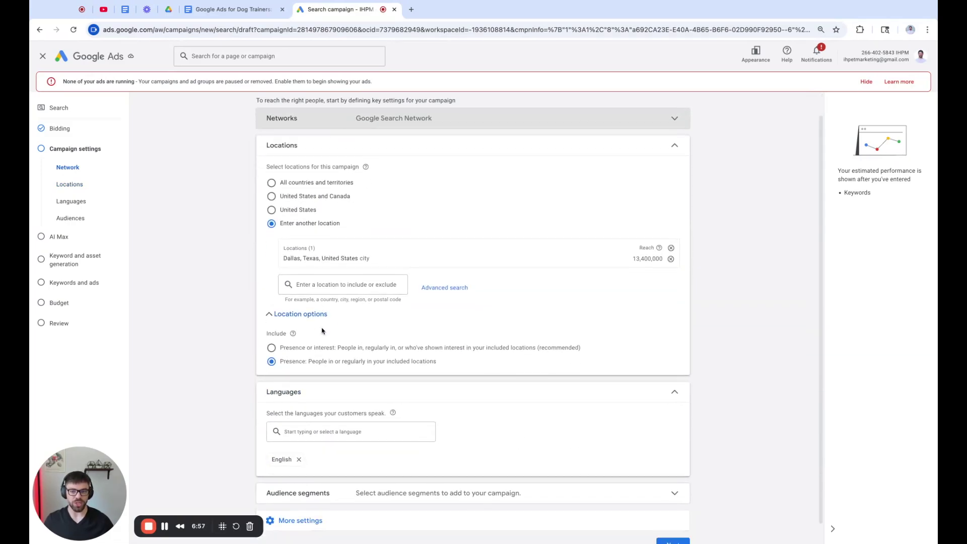
pyautogui.click(680, 530)
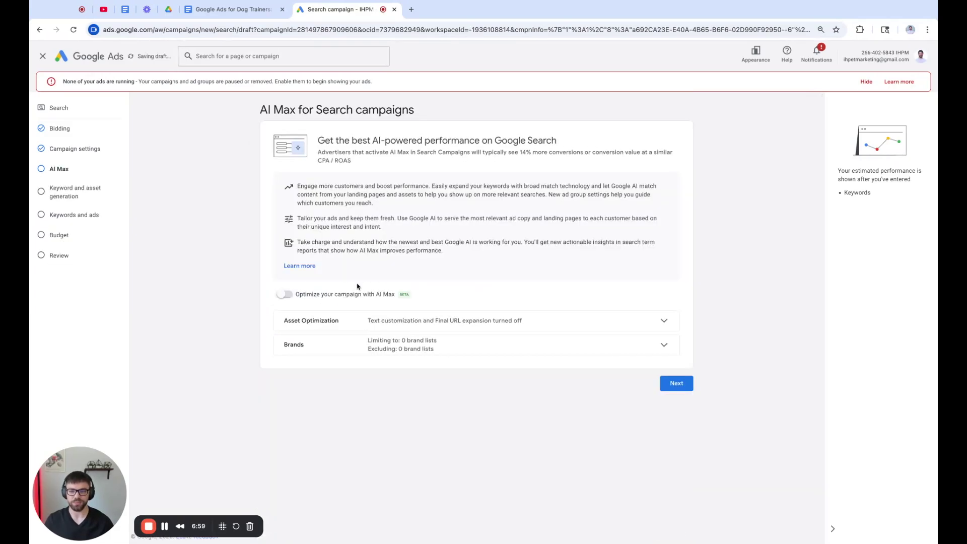
pyautogui.click(663, 386)
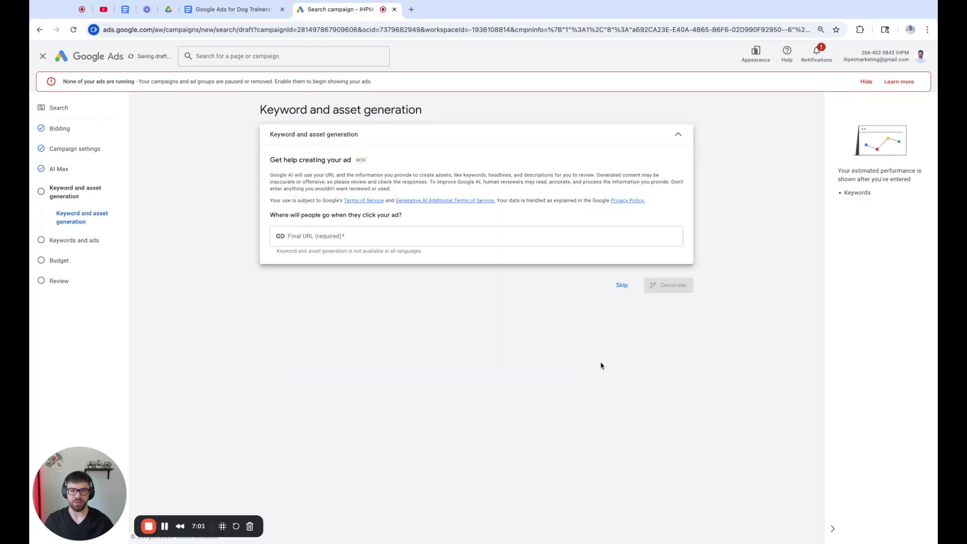
pyautogui.click(621, 285)
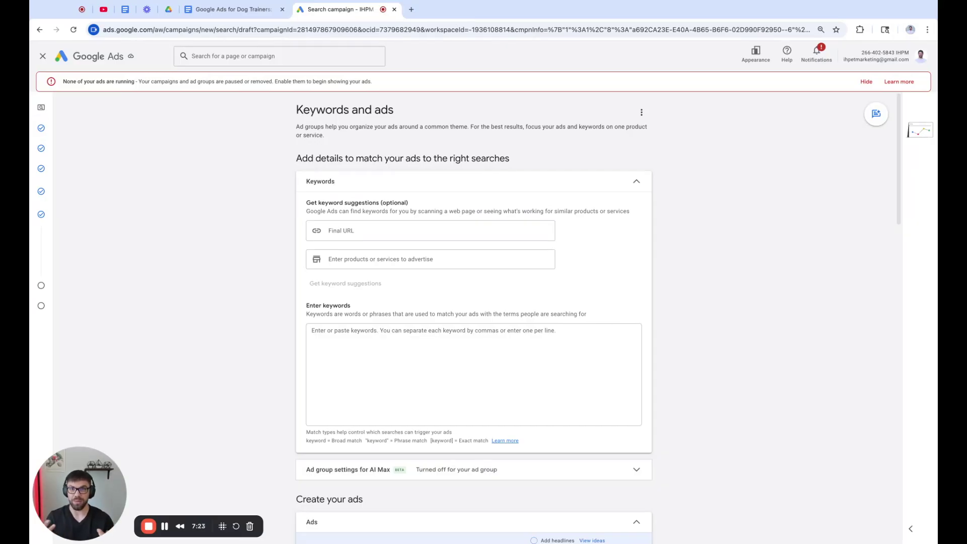
# Look over the Keywords and ads page and enter the placeholder keyword training123 for the ad group.
pyautogui.scroll(-15, 587, 339)
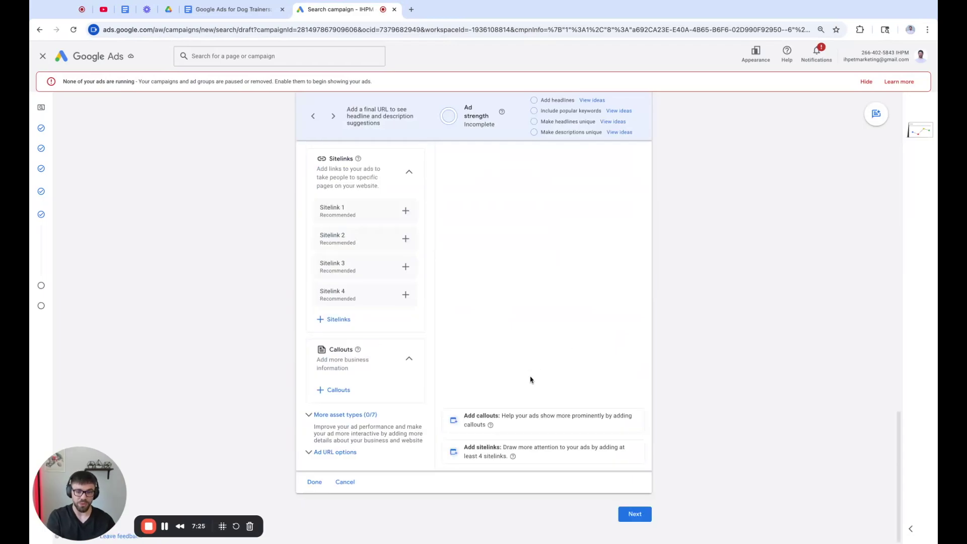
pyautogui.scroll(15, 519, 401)
pyautogui.click(374, 341)
pyautogui.click(709, 273)
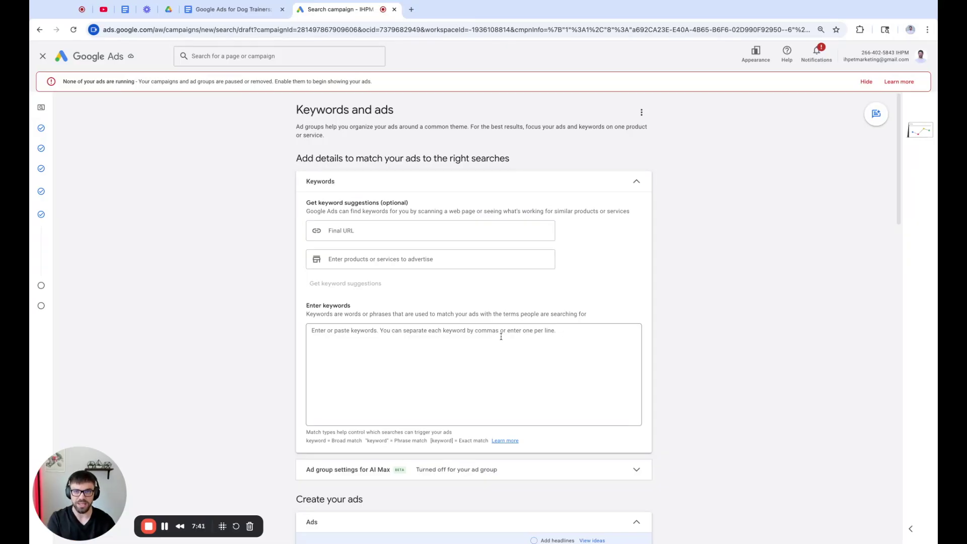
pyautogui.click(403, 343)
pyautogui.write('training123')
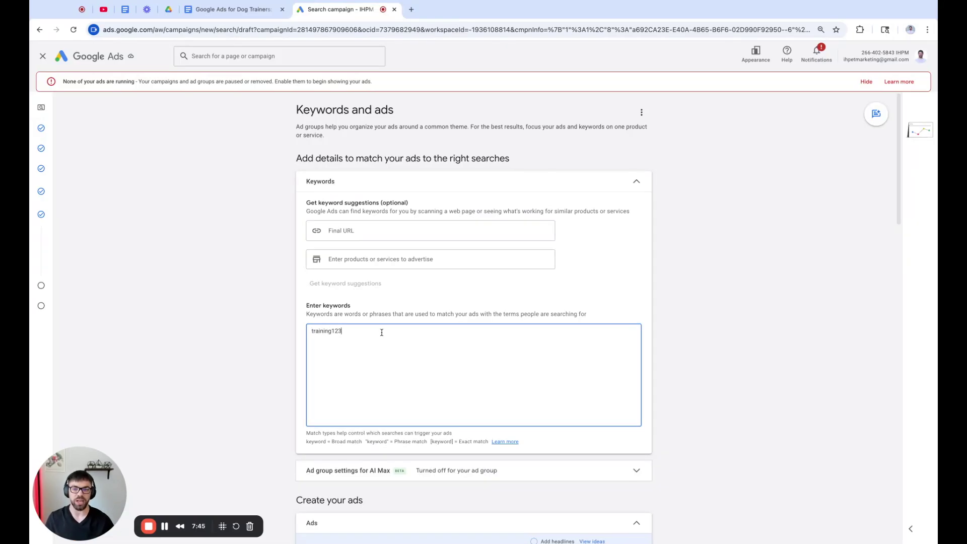
pyautogui.moveTo(382, 332); pyautogui.dragTo(304, 336)
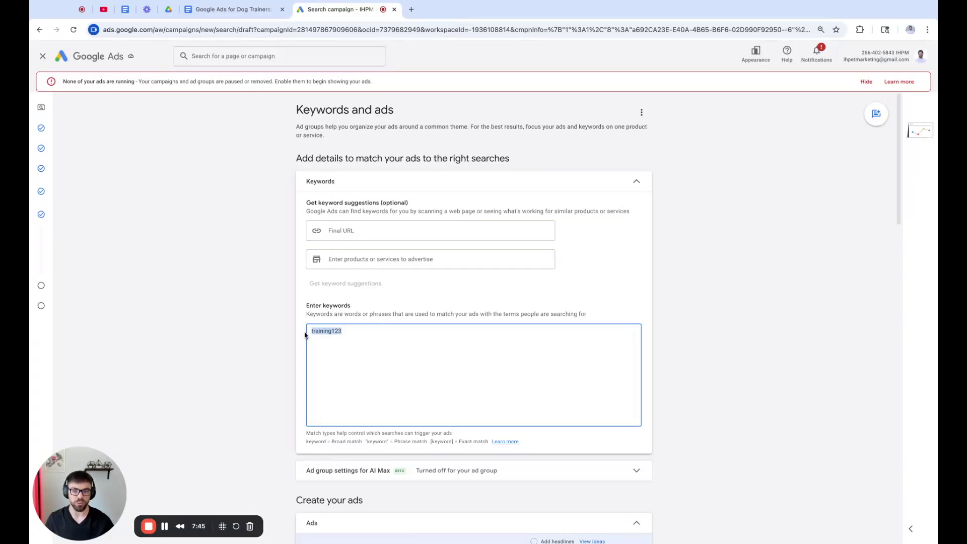
pyautogui.scroll(-2, 298, 337)
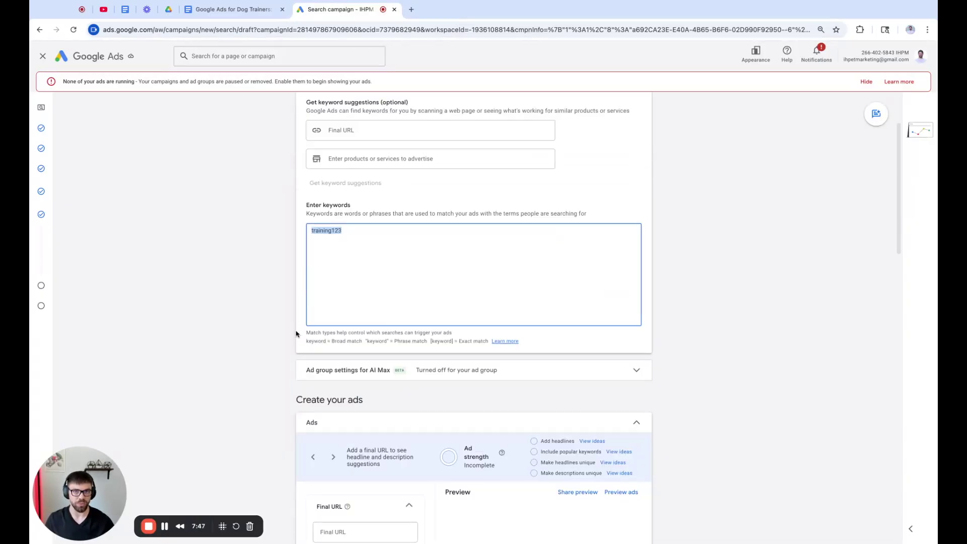
pyautogui.scroll(1, 293, 340)
pyautogui.scroll(2, 291, 347)
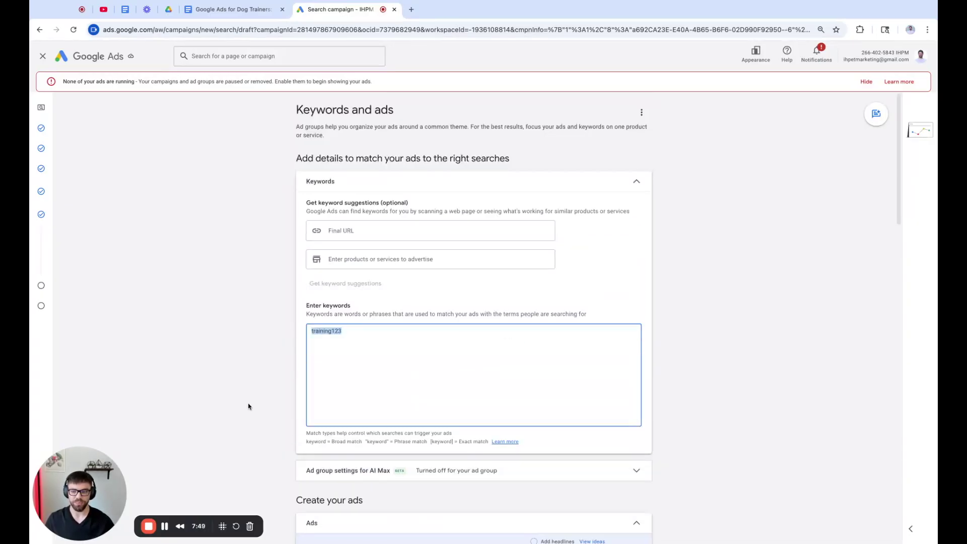
pyautogui.click(277, 253)
pyautogui.scroll(-4, 280, 253)
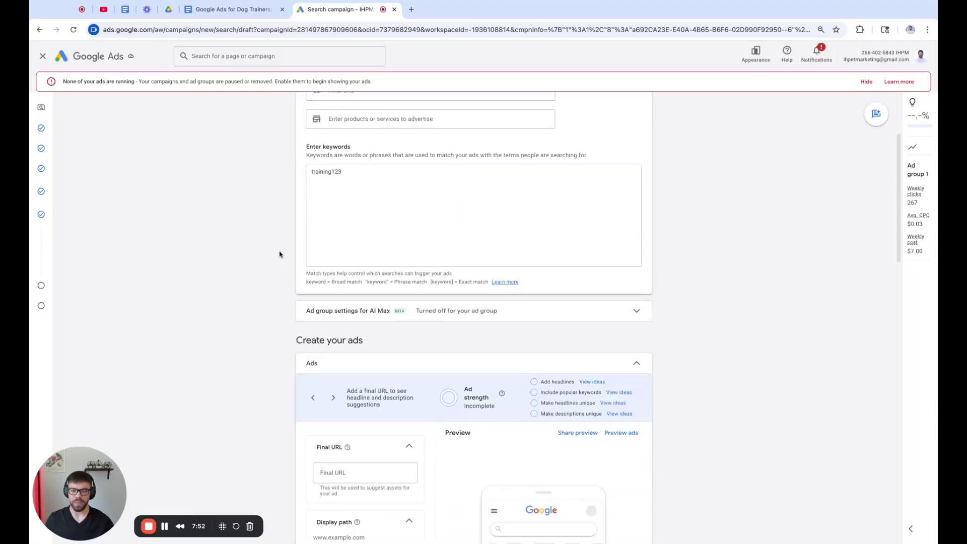
pyautogui.scroll(-1, 282, 251)
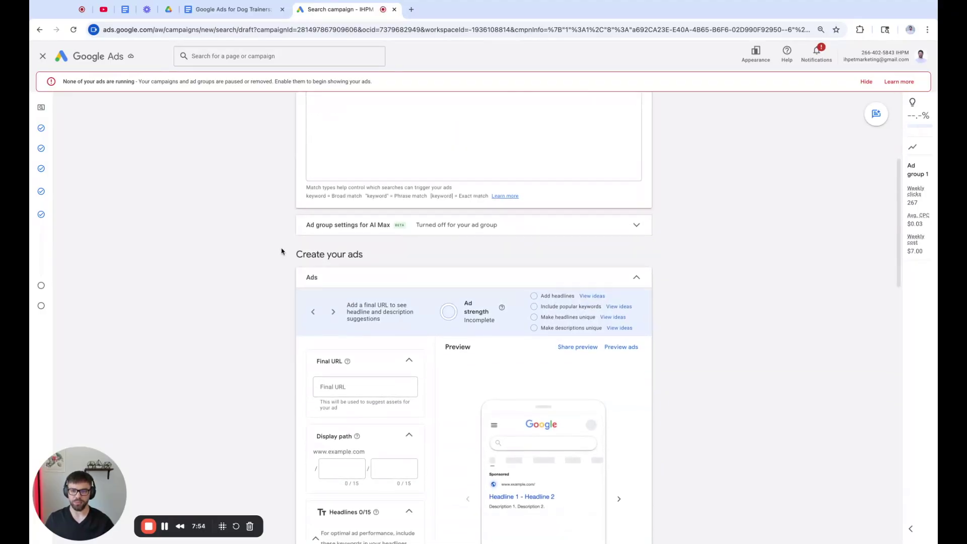
pyautogui.click(348, 392)
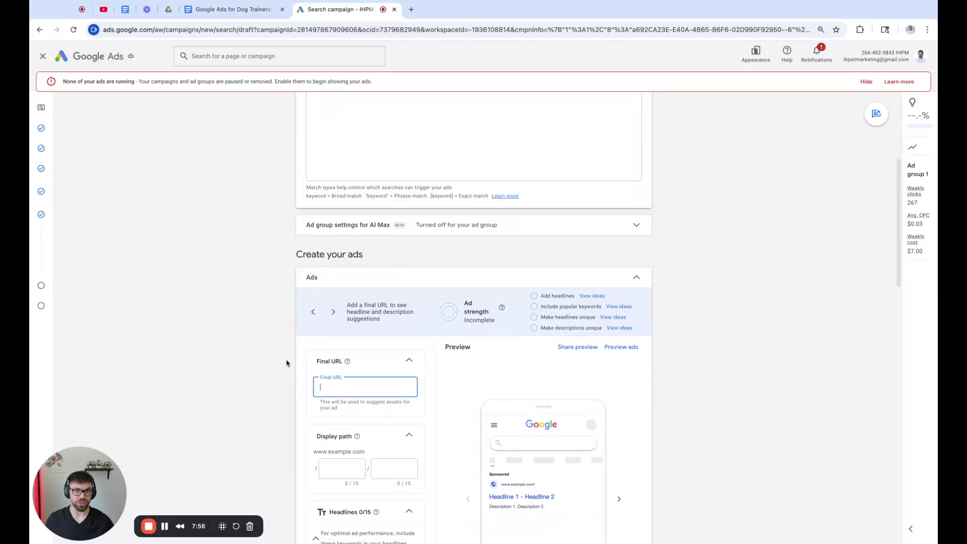
pyautogui.write('https://ih-pet-marketing.webflow.io/')
# Fill the ad's three required headlines with training123, training1234 and training12345.
pyautogui.scroll(-2, 282, 347)
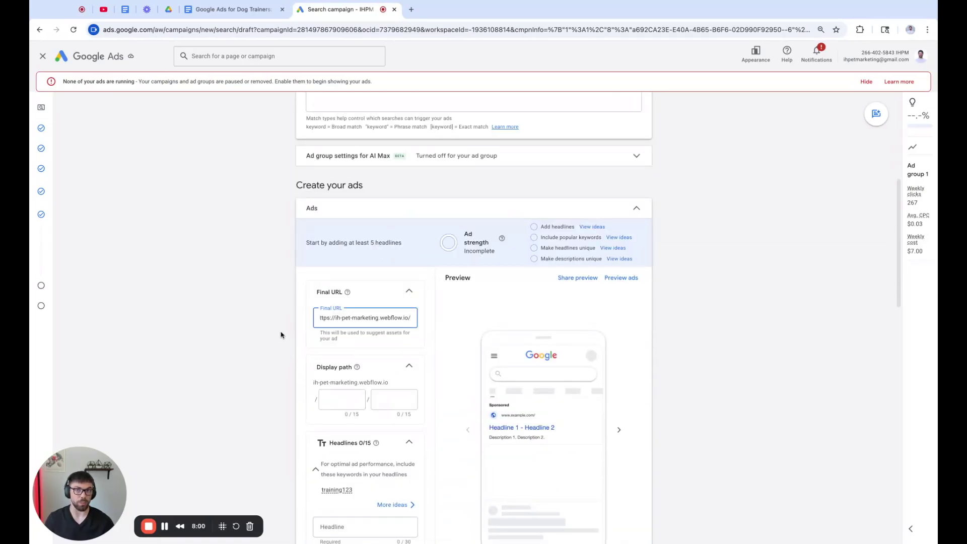
pyautogui.scroll(-4, 280, 334)
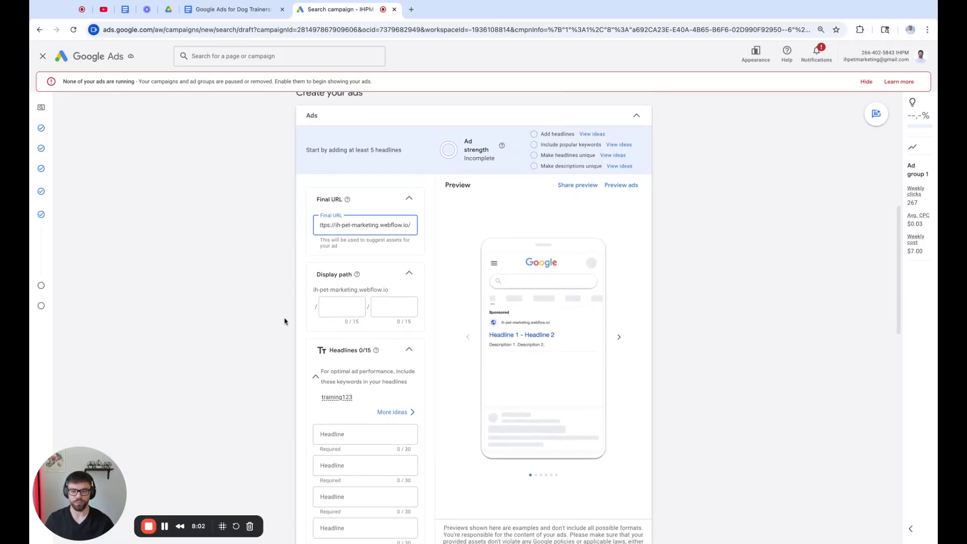
pyautogui.scroll(-1, 285, 322)
pyautogui.click(358, 367)
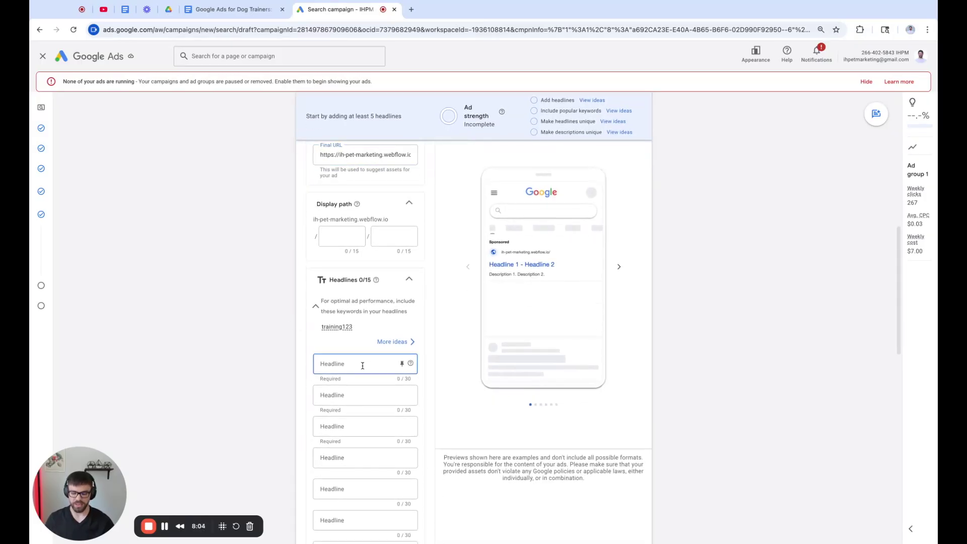
pyautogui.write('training123')
pyautogui.click(347, 388)
pyautogui.write('training1234')
pyautogui.click(355, 424)
pyautogui.write('training12345')
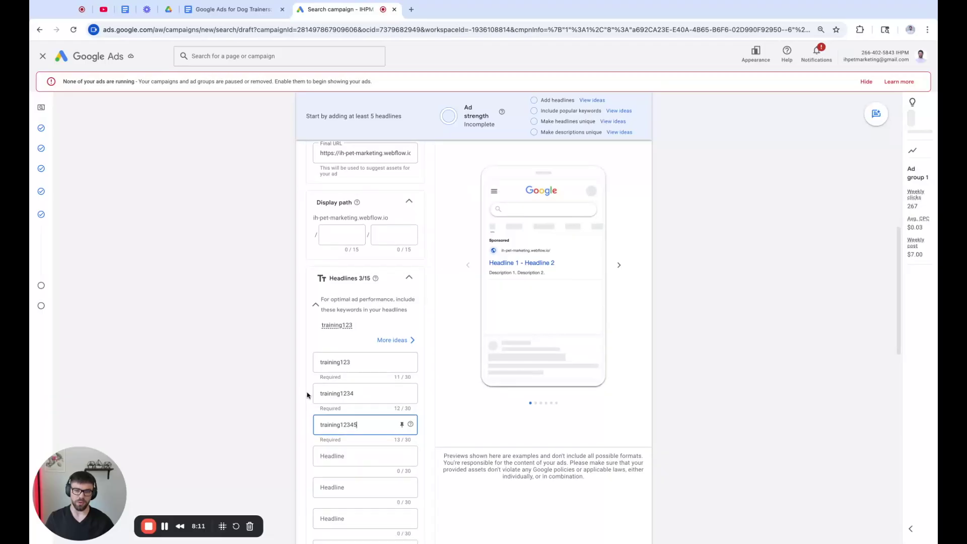
# Enter the ad descriptions training1233 and training1234, leave sitelinks and callouts empty, and continue to the budget.
pyautogui.scroll(-3, 307, 396)
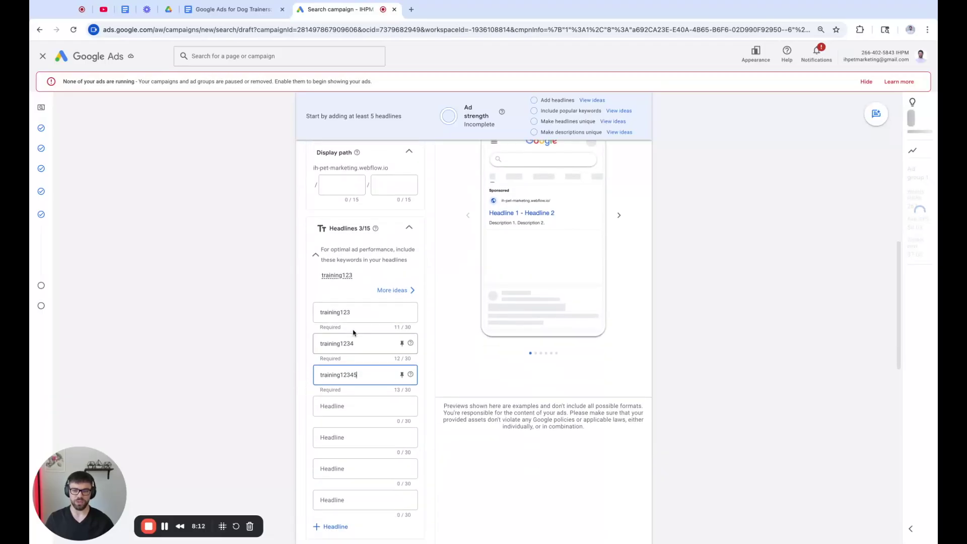
pyautogui.scroll(-5, 327, 347)
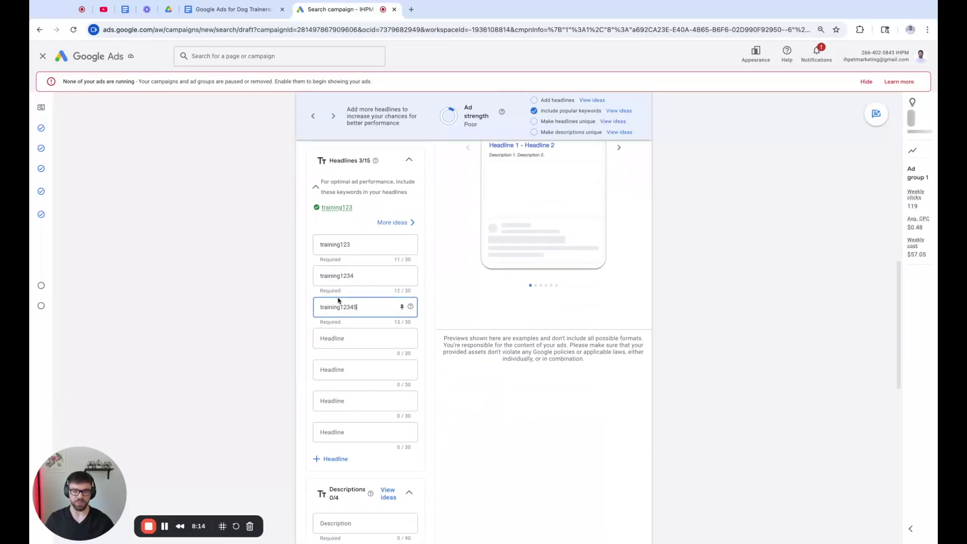
pyautogui.click(339, 302)
pyautogui.write('training1233')
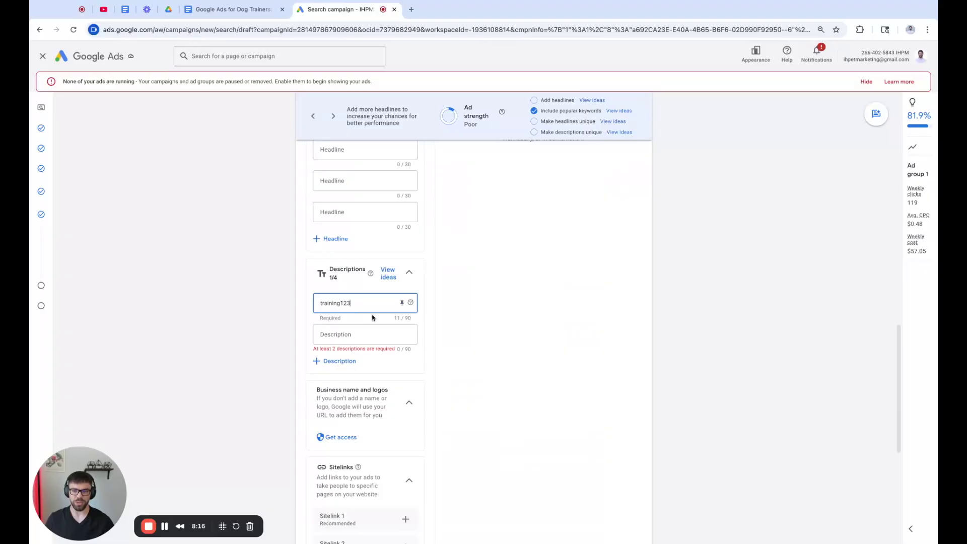
pyautogui.click(361, 332)
pyautogui.write('training1234')
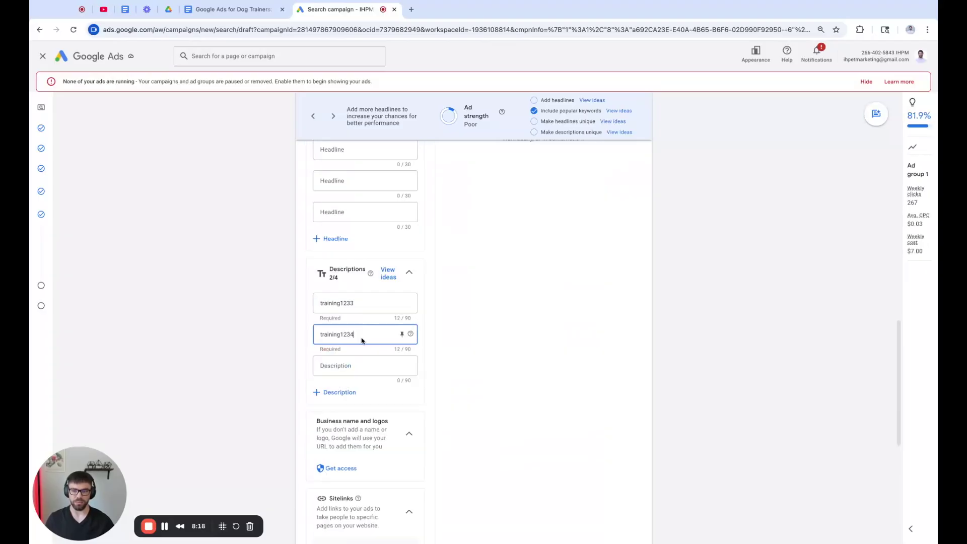
pyautogui.scroll(-1, 361, 337)
pyautogui.scroll(-6, 360, 336)
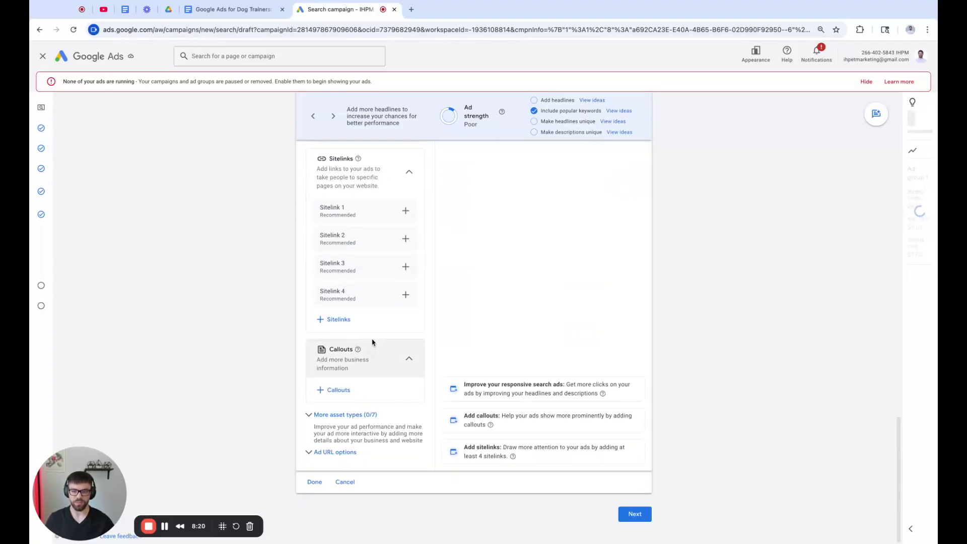
pyautogui.click(624, 514)
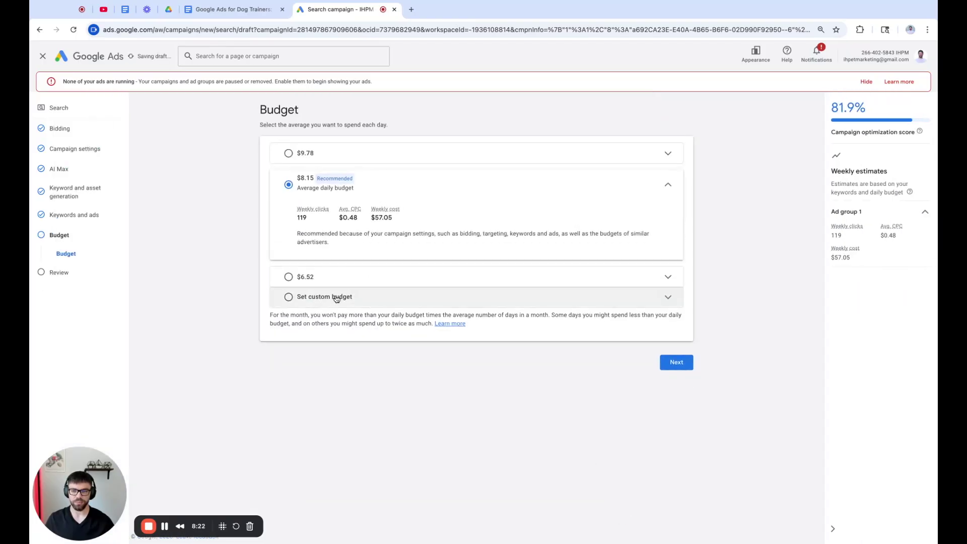
# Set a custom average daily budget of $1 for the campaign and continue to the review.
pyautogui.click(311, 297)
pyautogui.click(334, 259)
pyautogui.write('1')
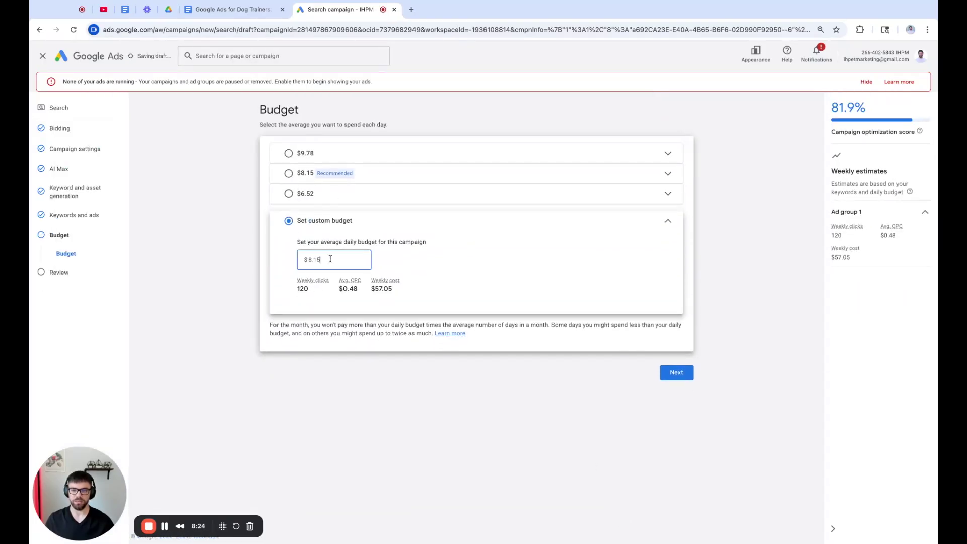
pyautogui.click(676, 372)
# Review the campaign summary and publish the campaign.
pyautogui.scroll(-7, 513, 308)
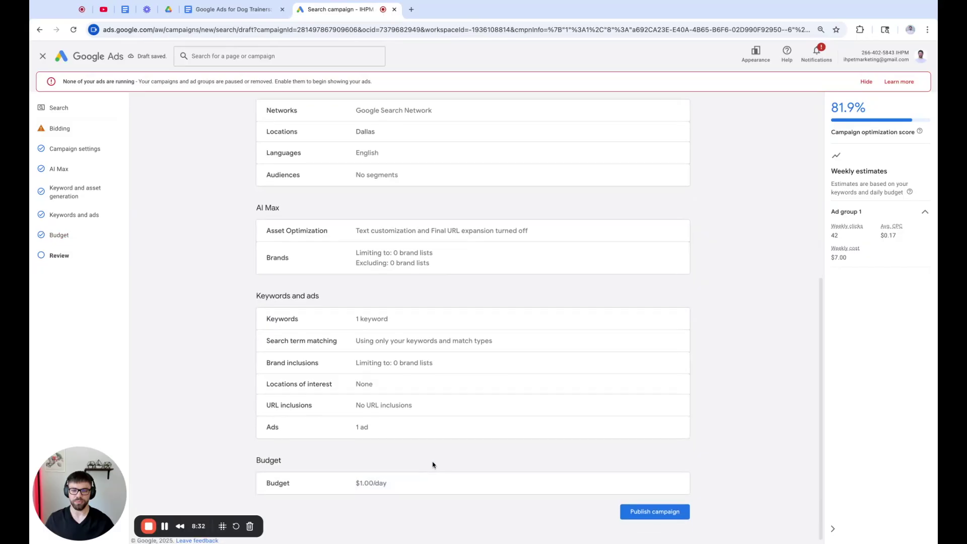
pyautogui.scroll(-6, 441, 478)
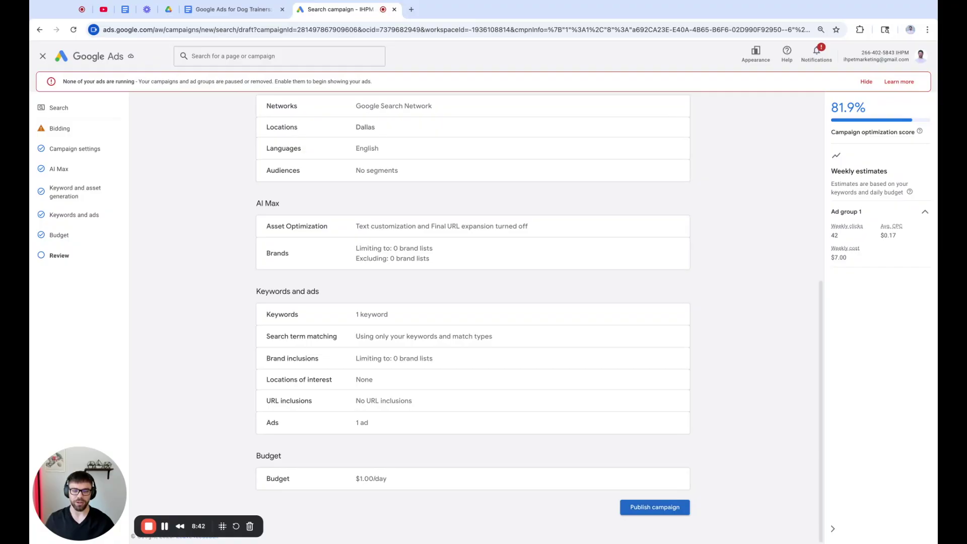
pyautogui.click(655, 506)
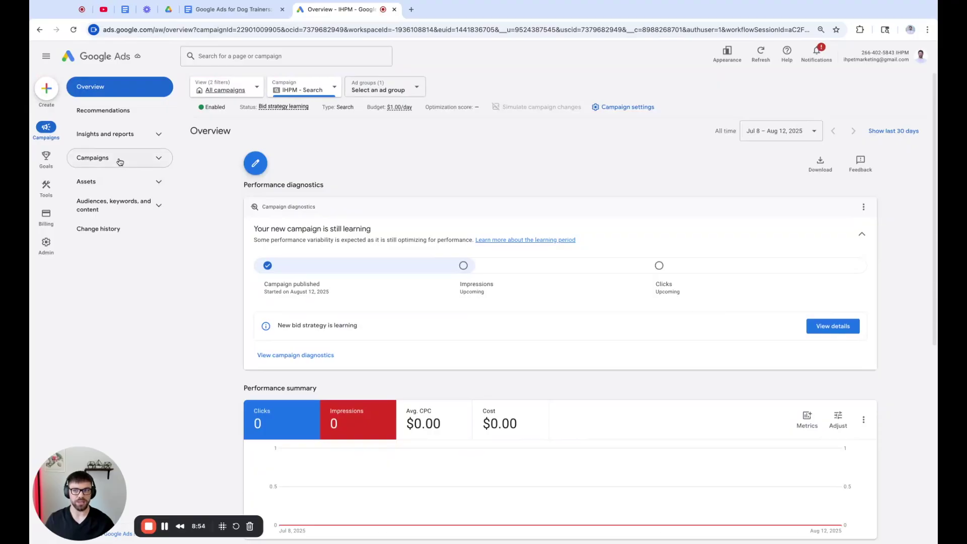
# Pause the newly published IHPM - Search campaign from its overview.
pyautogui.click(120, 162)
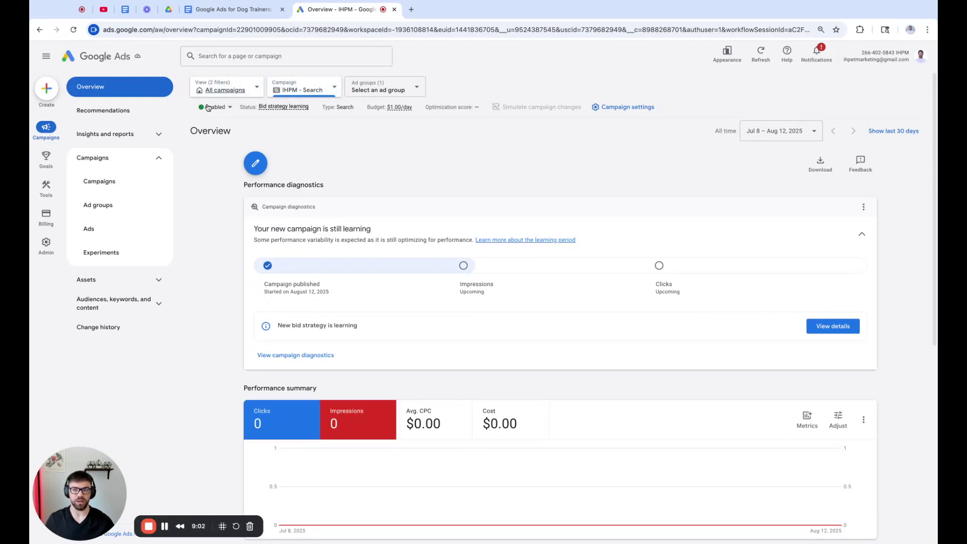
pyautogui.click(231, 108)
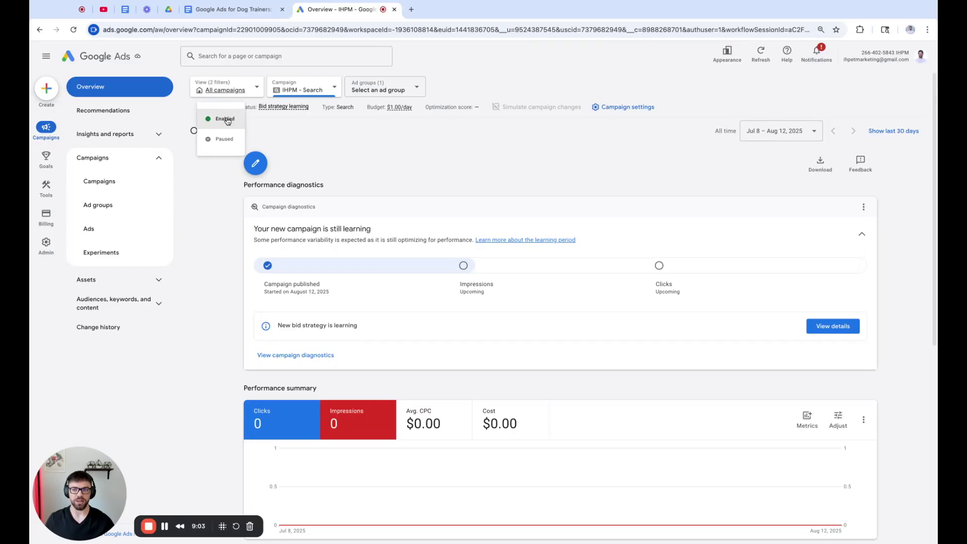
pyautogui.click(219, 143)
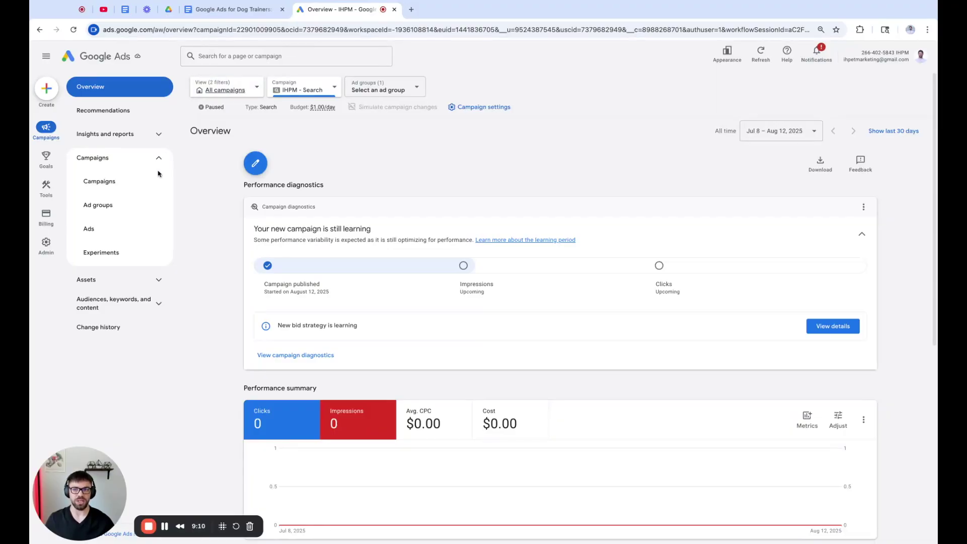
# Open the campaign list and choose Pause as the status of the IHPM - Search campaign.
pyautogui.click(108, 185)
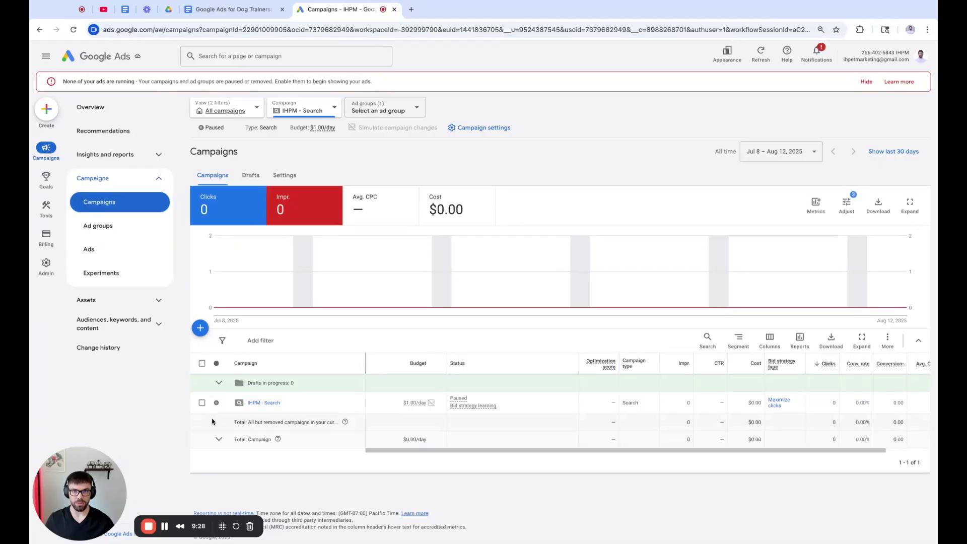
pyautogui.click(223, 406)
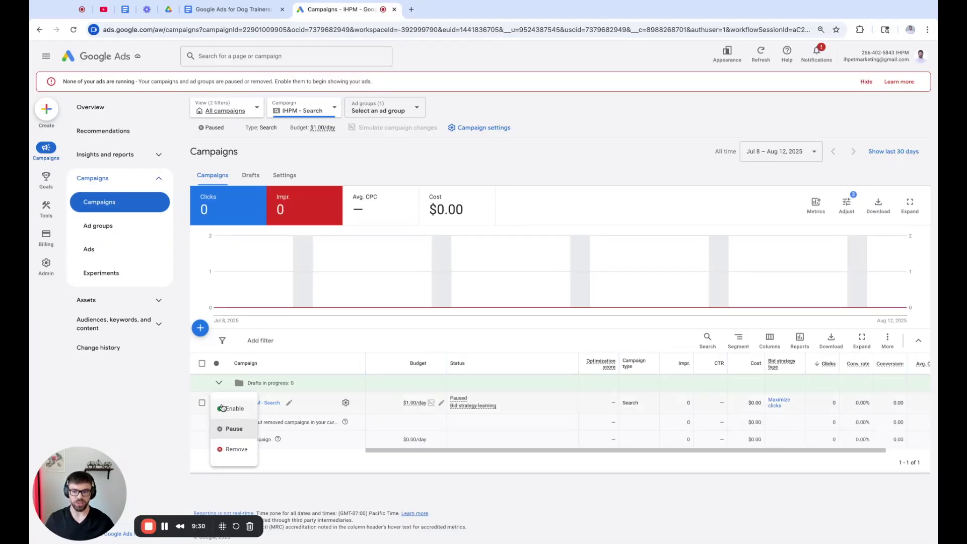
pyautogui.click(233, 433)
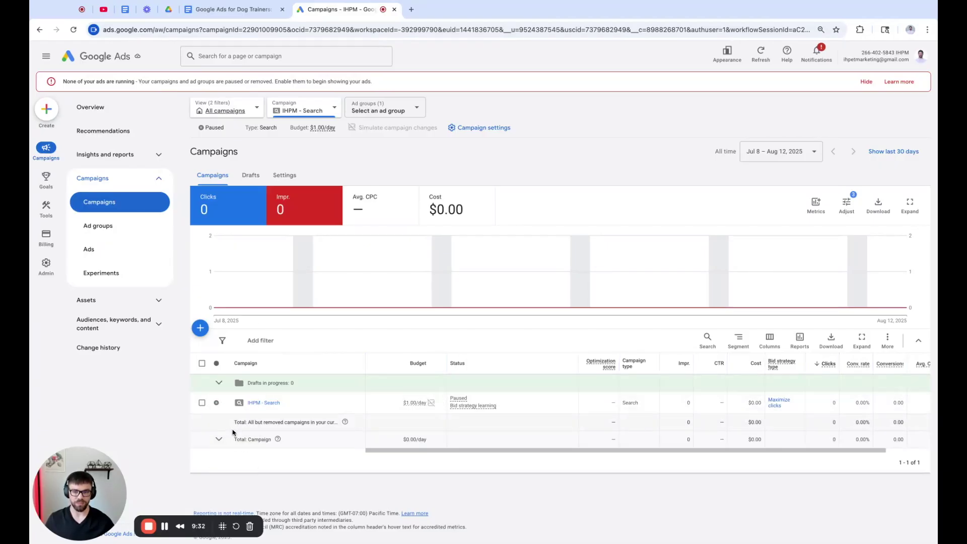
# In the Google Docs guide, go back to the Campaign Structure diagram and examine it at 150% zoom.
pyautogui.moveTo(425, 367)
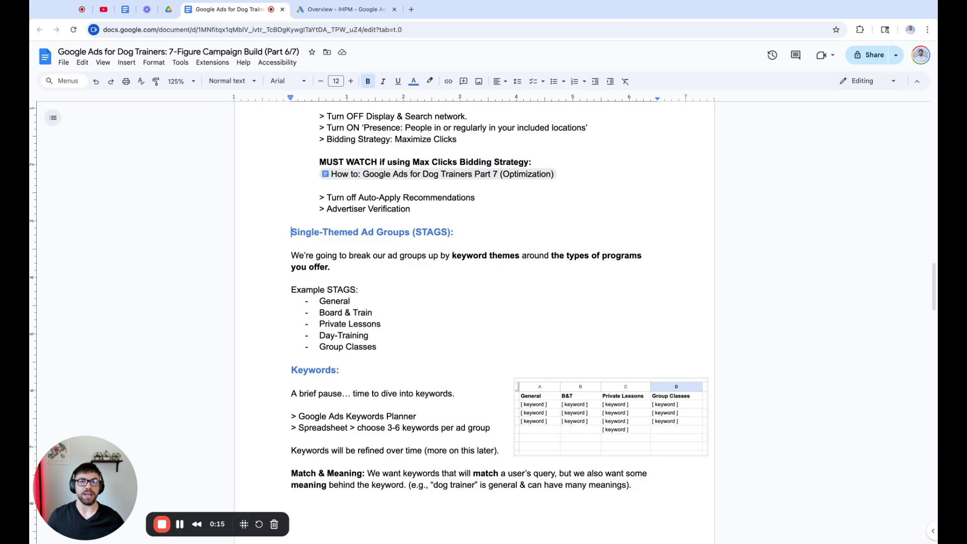
pyautogui.scroll(12, 299, 236)
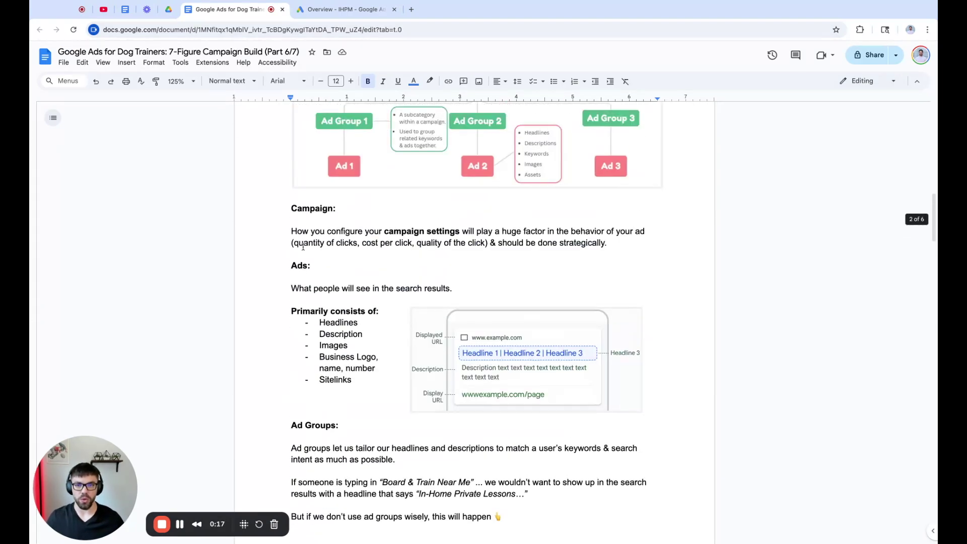
pyautogui.scroll(3, 302, 247)
pyautogui.click(180, 81)
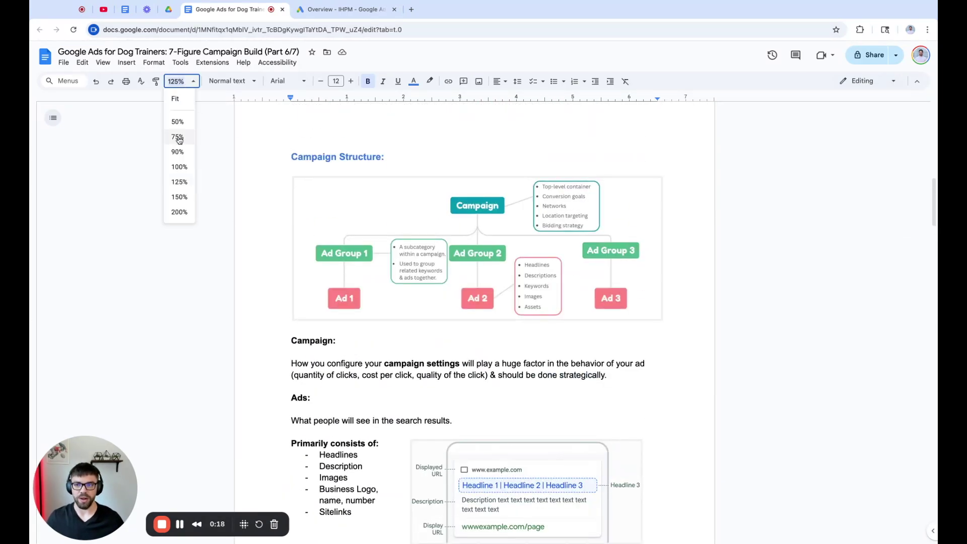
pyautogui.click(180, 197)
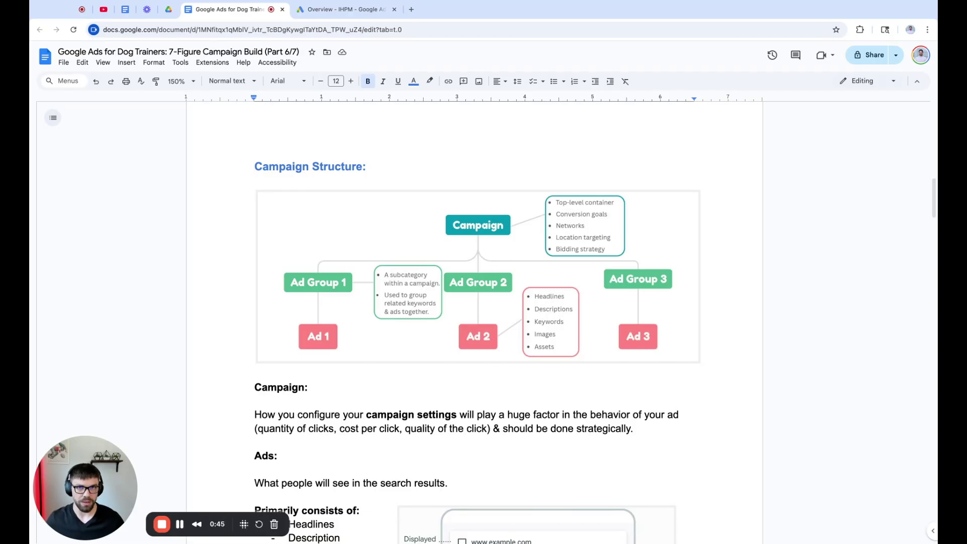
pyautogui.scroll(-1, 477, 302)
# Move on at 125% zoom to the Single-Themed Ad Groups (STAGS) section and enlarge it to 150% for reading.
pyautogui.click(179, 81)
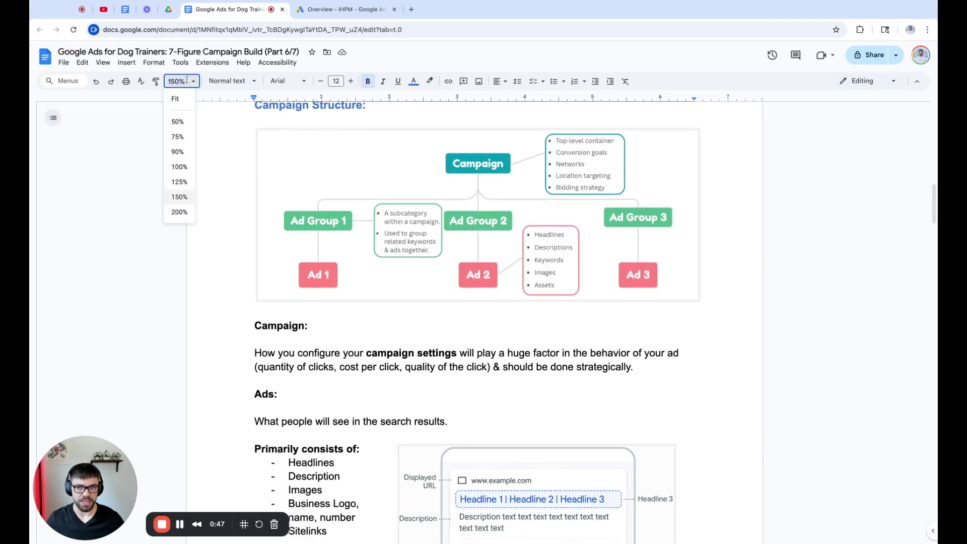
pyautogui.click(180, 183)
pyautogui.scroll(-5, 392, 227)
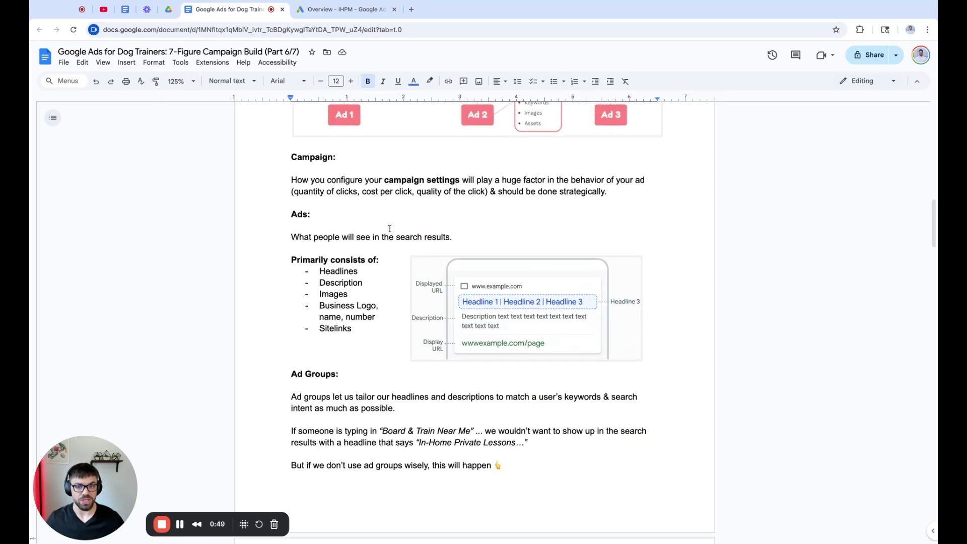
pyautogui.scroll(-4, 386, 227)
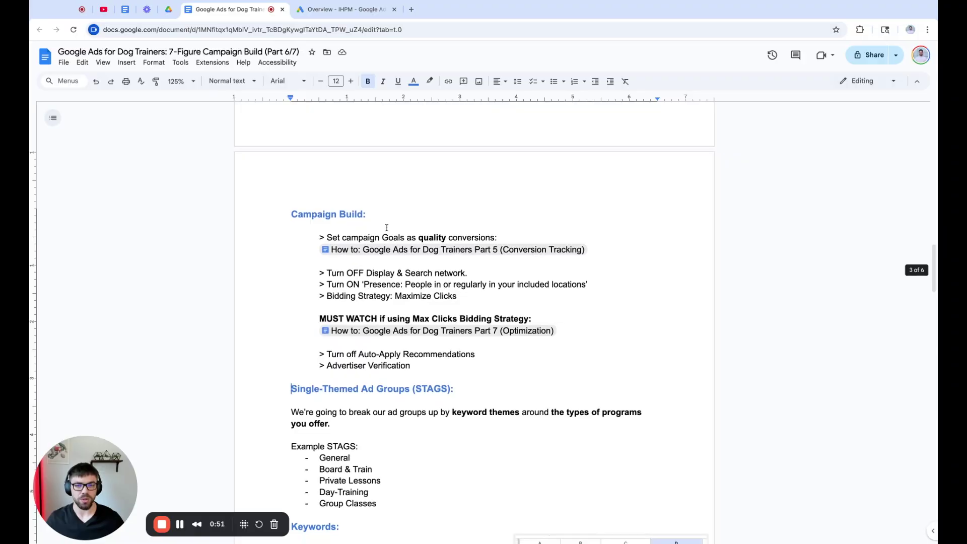
pyautogui.scroll(-3, 386, 227)
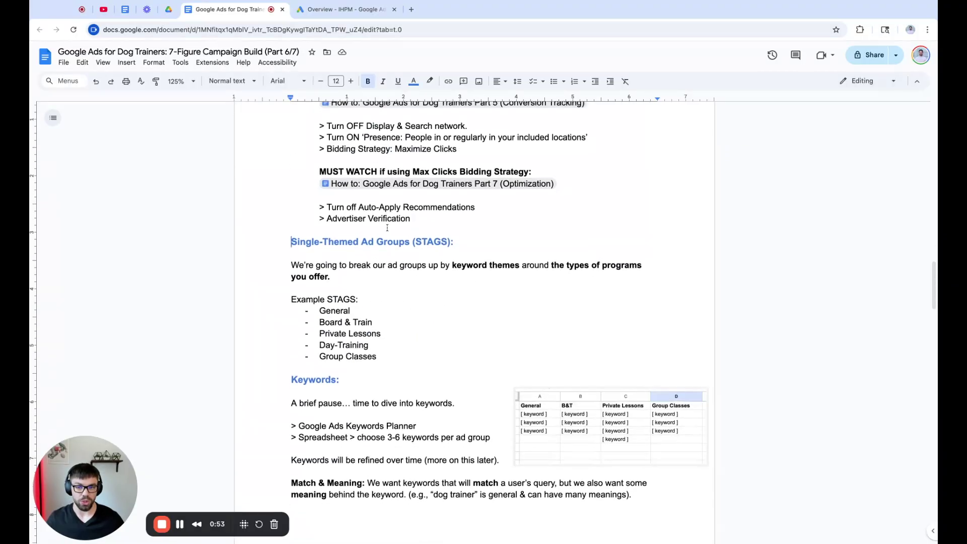
pyautogui.click(182, 81)
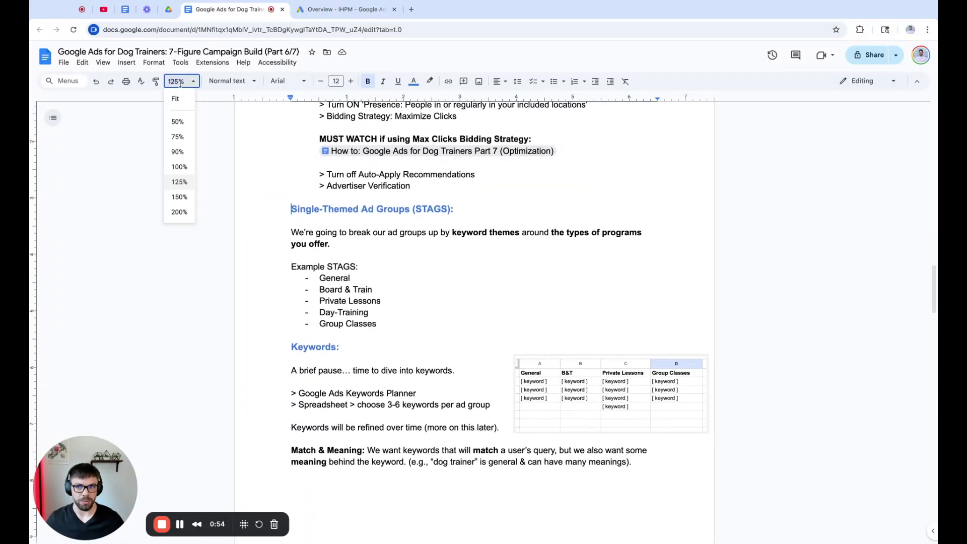
pyautogui.click(178, 197)
pyautogui.scroll(-2, 331, 218)
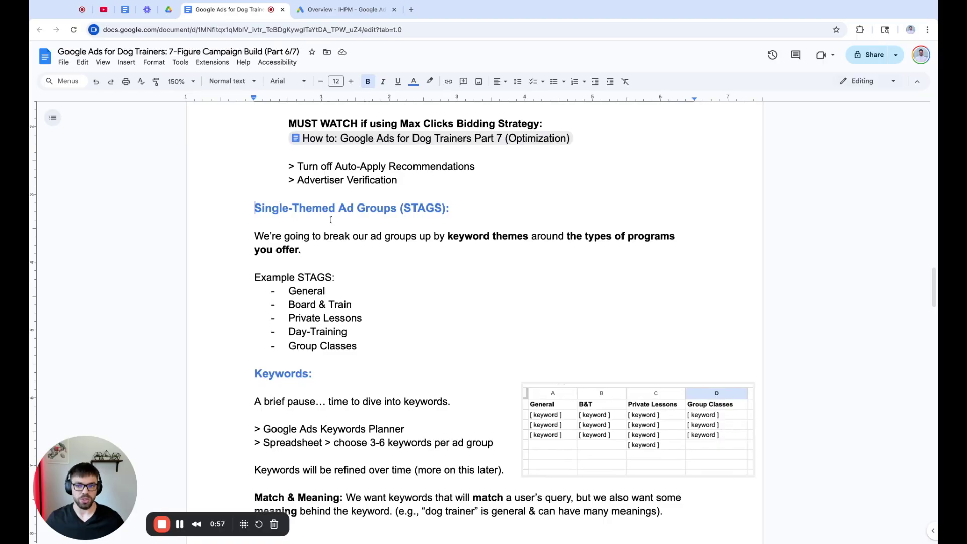
# Set the document zoom to 125% and highlight the Single-Themed Ad Groups (STAGS) heading for reading.
pyautogui.click(182, 81)
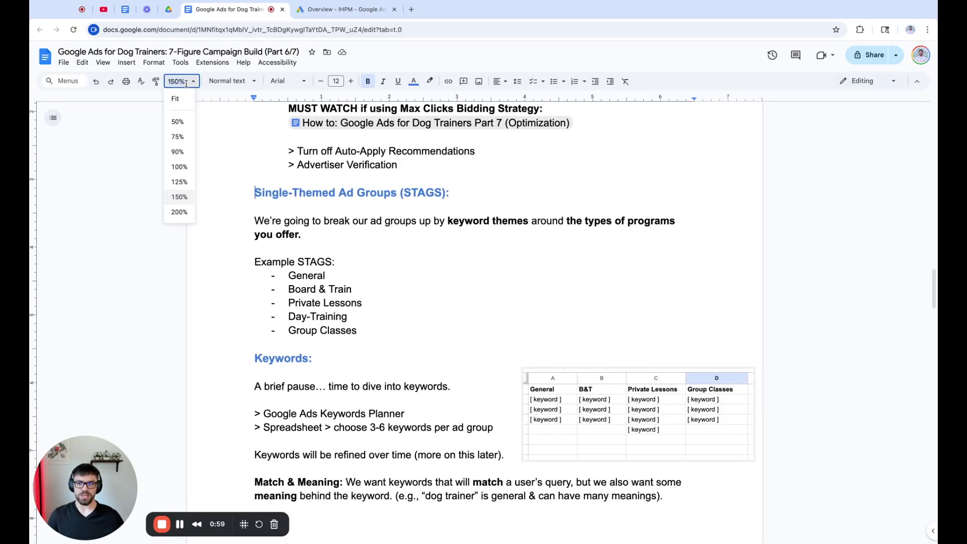
pyautogui.click(179, 182)
pyautogui.moveTo(289, 179); pyautogui.dragTo(482, 185)
pyautogui.click(482, 183)
pyautogui.tripleClick(480, 182)
pyautogui.click(301, 193)
pyautogui.click(291, 202)
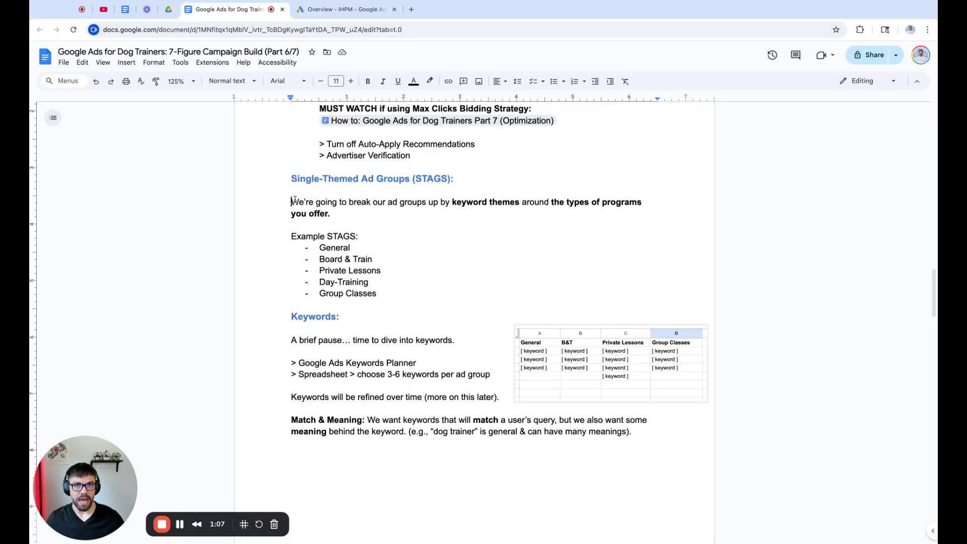
# Read the STAGS introduction, highlighting "keyword themes" and "the types of programs you offer".
pyautogui.moveTo(288, 204); pyautogui.dragTo(382, 206)
pyautogui.click(363, 208)
pyautogui.click(452, 204)
pyautogui.hotkey('shift', 'Right')
pyautogui.hotkey('shift', 'Right')
pyautogui.hotkey('shift', 'Right')
pyautogui.hotkey('shift', 'Right')
pyautogui.hotkey('shift', 'Right')
pyautogui.hotkey('shift', 'Right')
pyautogui.hotkey('shift', 'Right')
pyautogui.hotkey('shift', 'Right')
pyautogui.hotkey('shift', 'Right')
pyautogui.hotkey('shift', 'Right')
pyautogui.hotkey('shift', 'Right')
pyautogui.hotkey('shift', 'Right')
pyautogui.hotkey('shift', 'Right')
pyautogui.hotkey('shift', 'Right')
pyautogui.moveTo(549, 204); pyautogui.dragTo(557, 215)
pyautogui.click(409, 216)
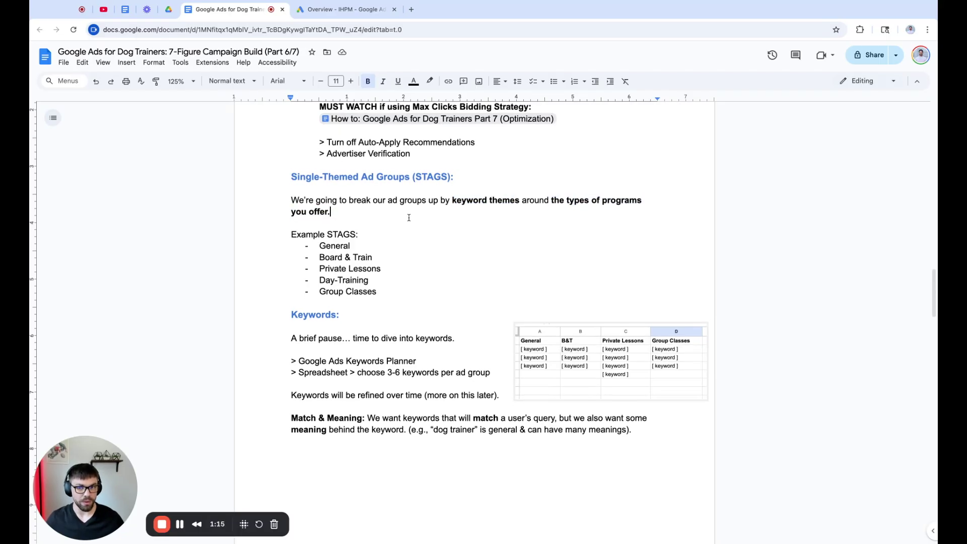
# Highlight the "Example STAGS:" line above the list of ad groups.
pyautogui.scroll(-1, 409, 215)
pyautogui.click(288, 225)
pyautogui.hotkey('shift', 'Right')
pyautogui.hotkey('shift', 'Right')
pyautogui.hotkey('shift', 'Right')
pyautogui.hotkey('shift', 'Right')
pyautogui.hotkey('shift', 'Right')
pyautogui.hotkey('shift', 'Right')
pyautogui.hotkey('shift', 'Right')
pyautogui.hotkey('shift', 'Right')
pyautogui.hotkey('shift', 'Right')
pyautogui.hotkey('shift', 'Right')
pyautogui.hotkey('shift', 'Right')
pyautogui.hotkey('shift', 'Right')
pyautogui.hotkey('shift', 'Right')
pyautogui.hotkey('shift', 'Right')
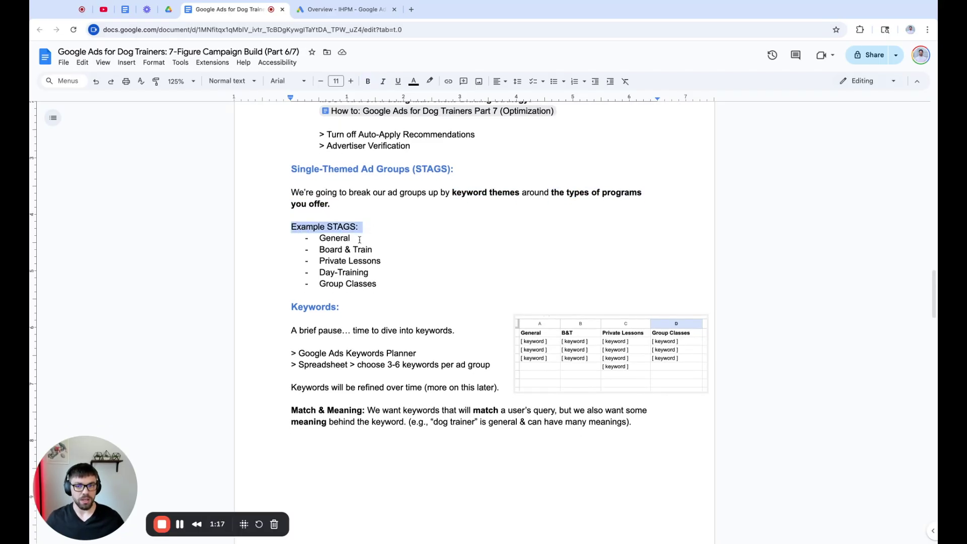
# Highlight the General entry in the example STAGS list, then clear the selection.
pyautogui.moveTo(358, 238); pyautogui.dragTo(312, 241)
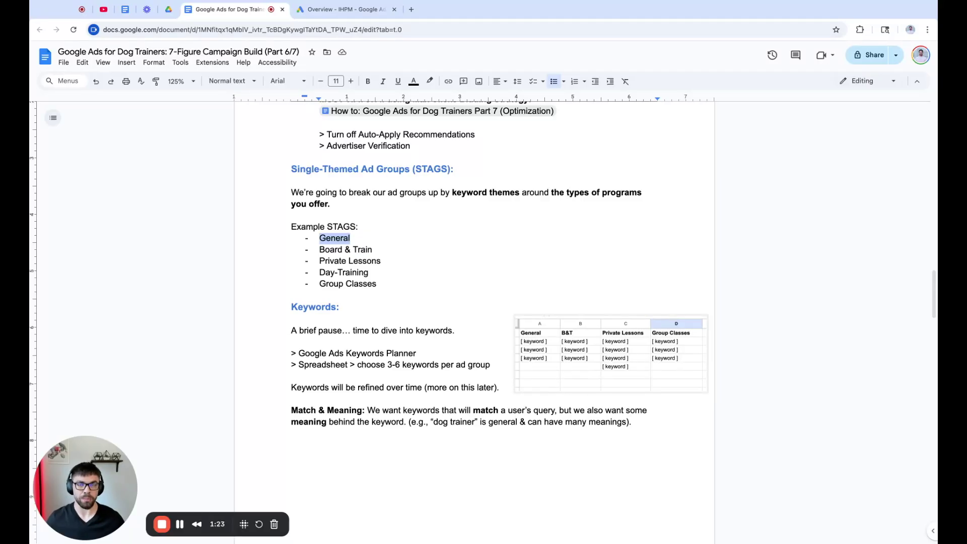
pyautogui.click(350, 238)
pyautogui.hotkey('ctrl', 'shift', 'Left')
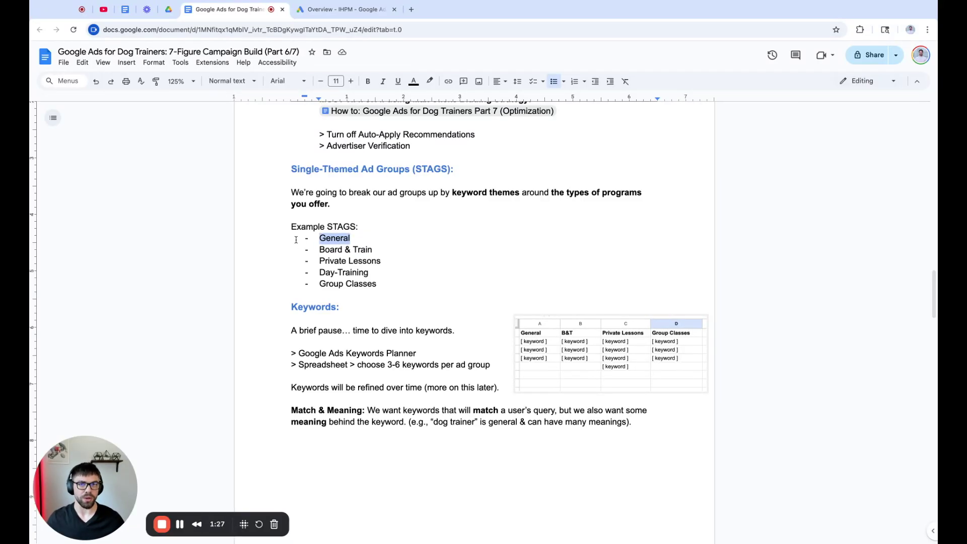
pyautogui.click(348, 241)
pyautogui.hotkey('ctrl', 'shift', 'Left')
pyautogui.click(361, 238)
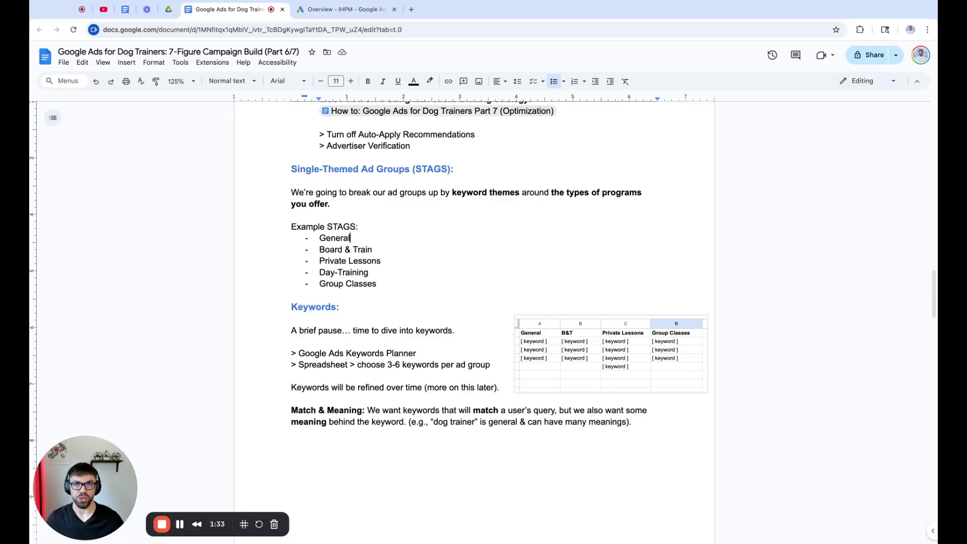
# Highlight the Board & Train, Private Lessons, Day-Training and Group Classes entries one after another.
pyautogui.tripleClick(376, 249)
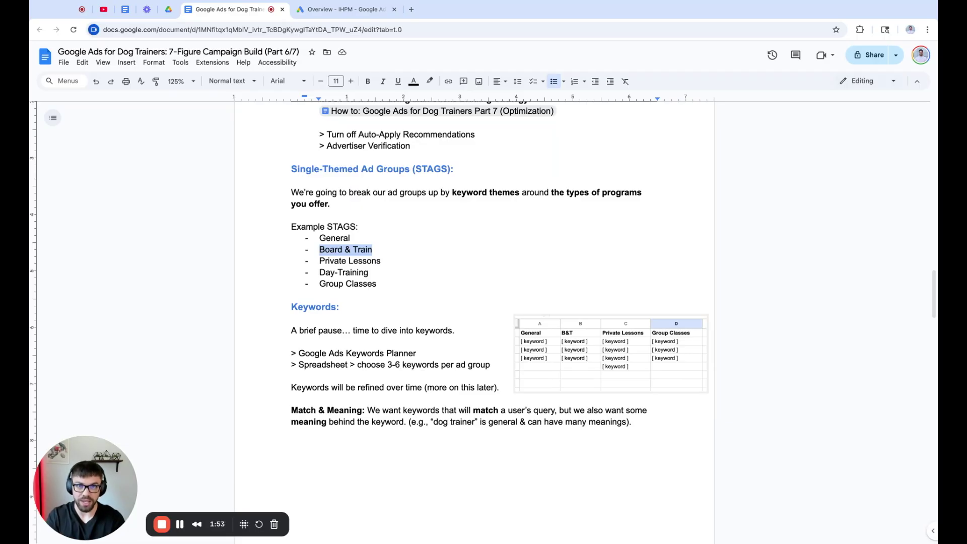
pyautogui.scroll(-1, 395, 266)
pyautogui.tripleClick(393, 260)
pyautogui.tripleClick(383, 271)
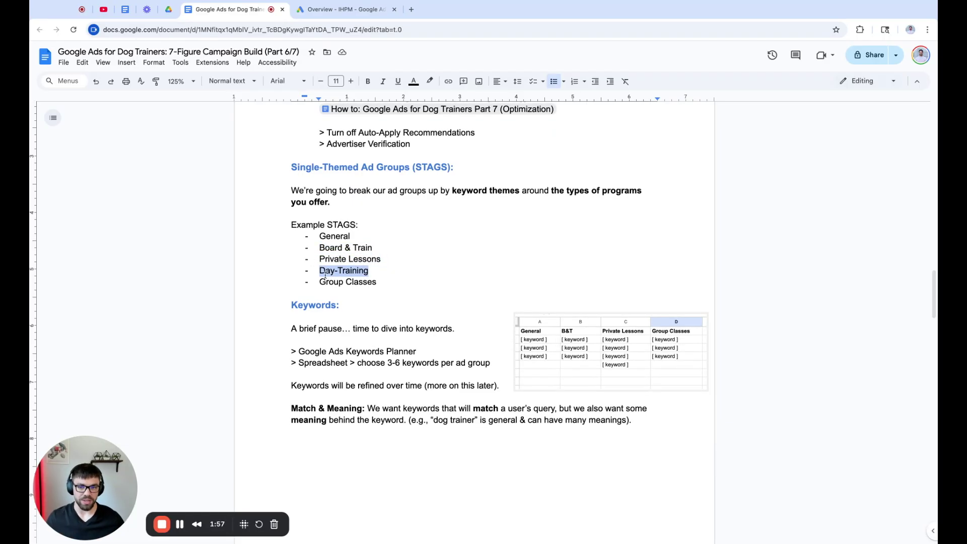
pyautogui.tripleClick(385, 281)
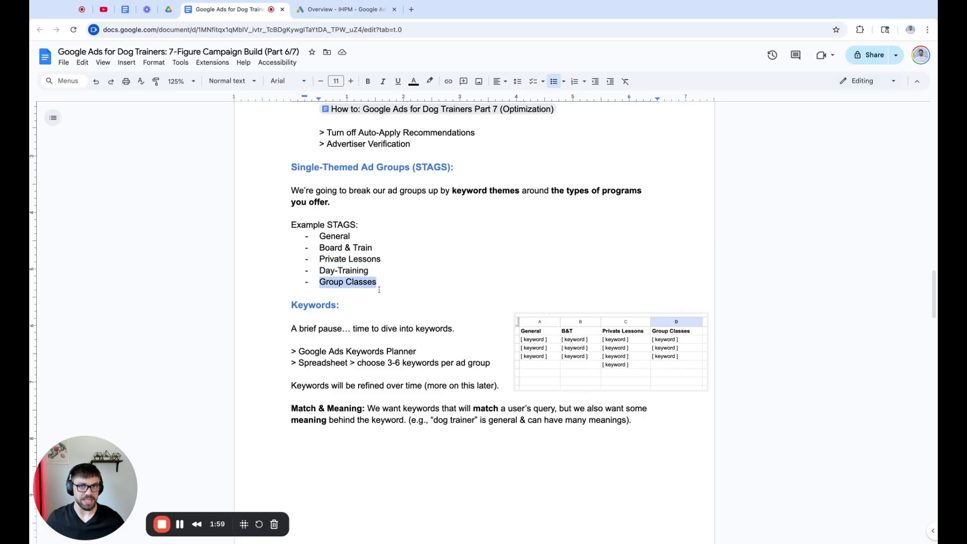
pyautogui.scroll(-1, 377, 286)
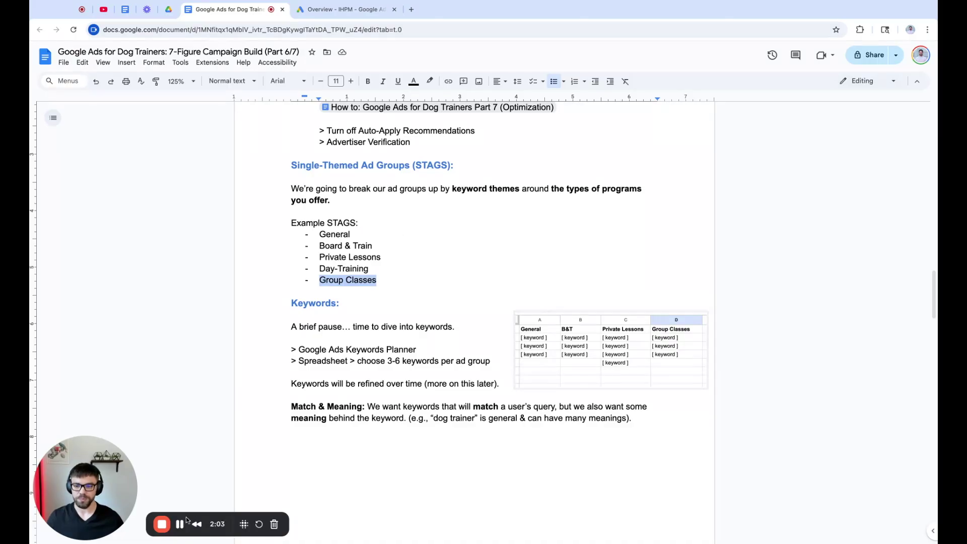
pyautogui.scroll(-1, 352, 302)
pyautogui.moveTo(376, 277); pyautogui.dragTo(382, 275)
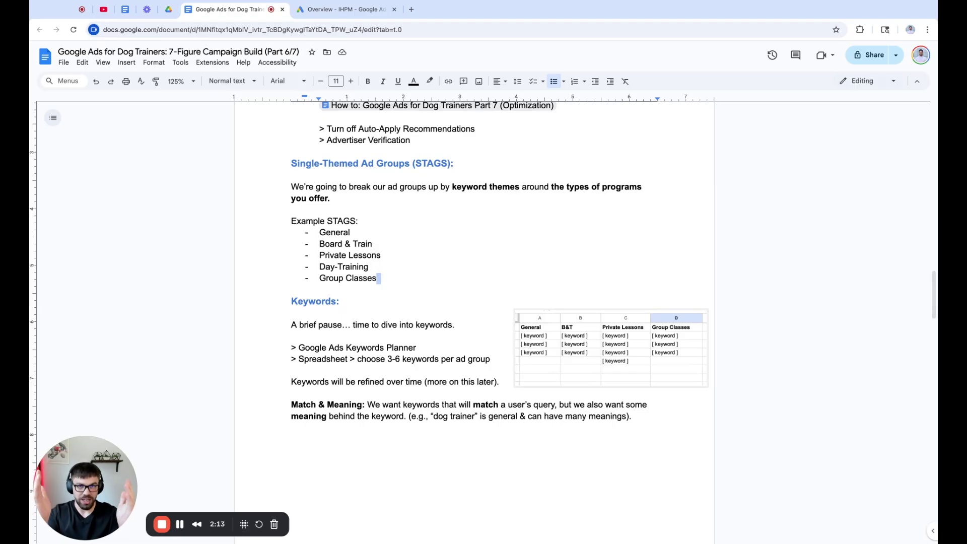
# Go to the Keywords section and highlight its heading and the phrase "time to dive into keywords.".
pyautogui.scroll(-2, 302, 251)
pyautogui.moveTo(303, 249); pyautogui.dragTo(285, 248)
pyautogui.tripleClick(286, 249)
pyautogui.scroll(-1, 361, 278)
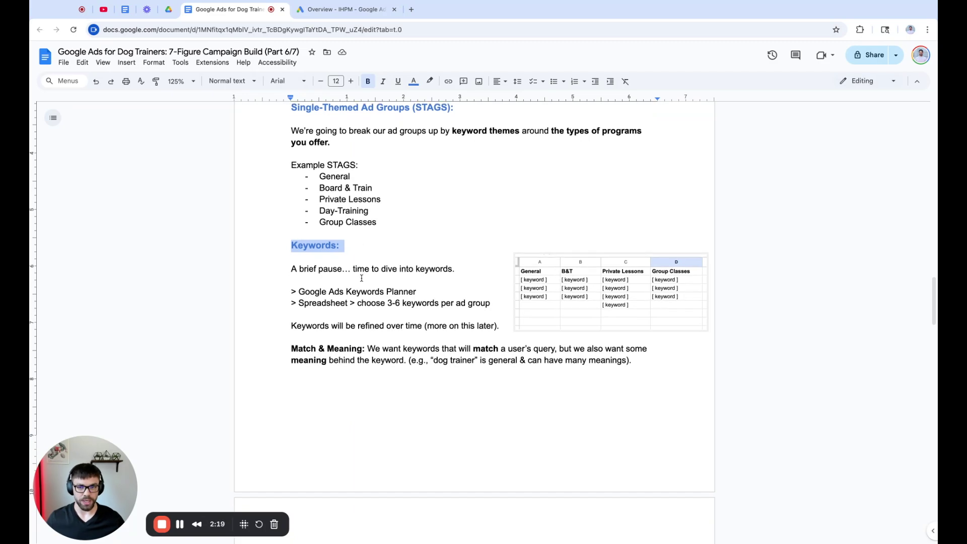
pyautogui.scroll(-1, 362, 277)
pyautogui.moveTo(291, 258); pyautogui.dragTo(459, 258)
pyautogui.scroll(-1, 458, 258)
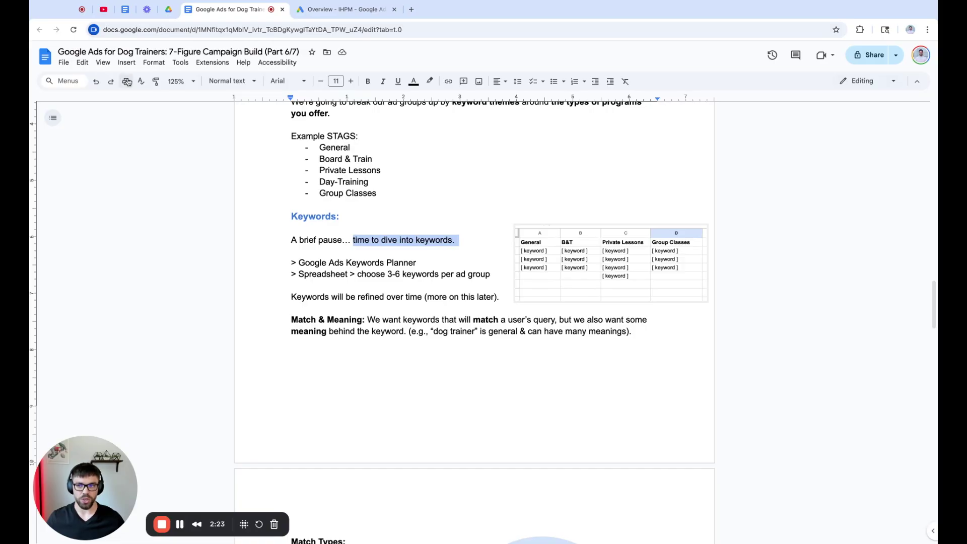
# Enlarge the document to 200% and examine the Keywords section with its example keyword spreadsheet.
pyautogui.click(180, 81)
pyautogui.click(179, 197)
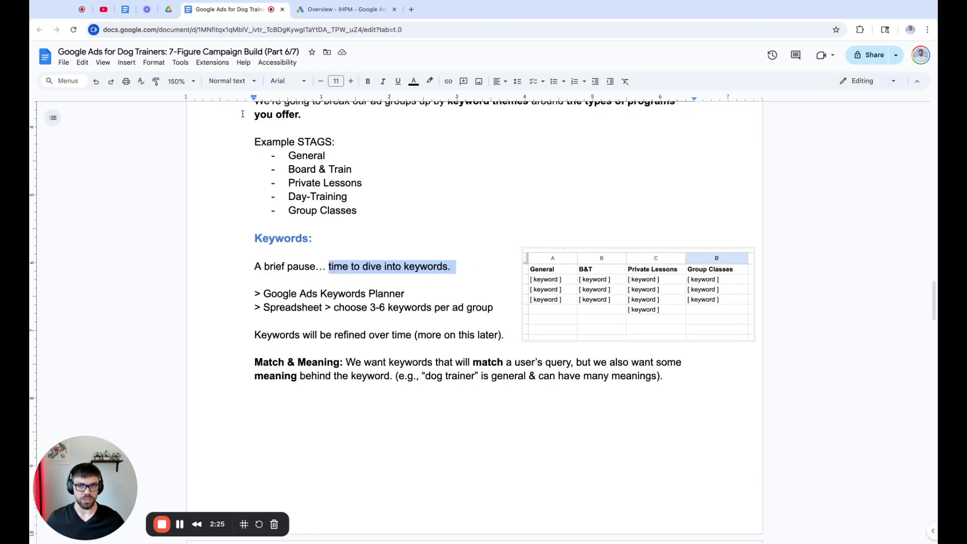
pyautogui.click(180, 81)
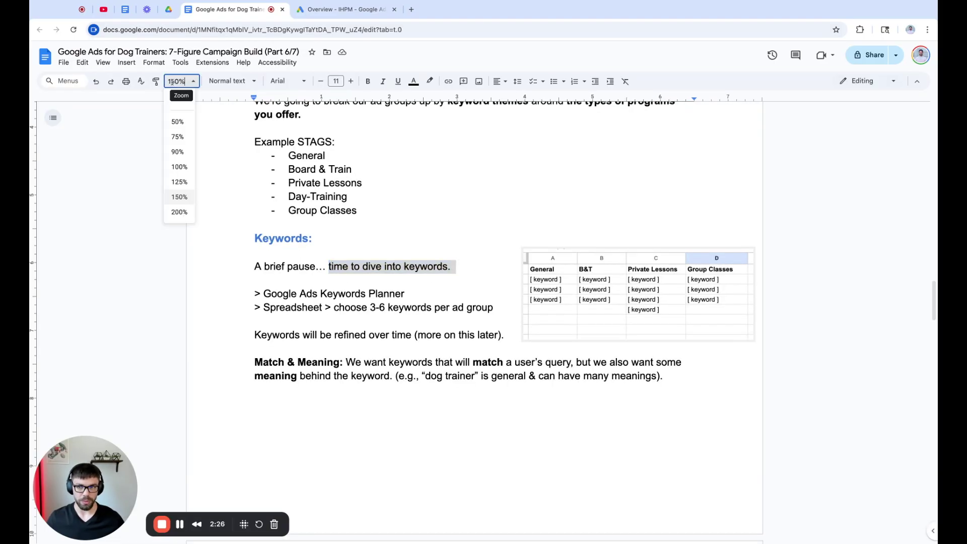
pyautogui.click(186, 219)
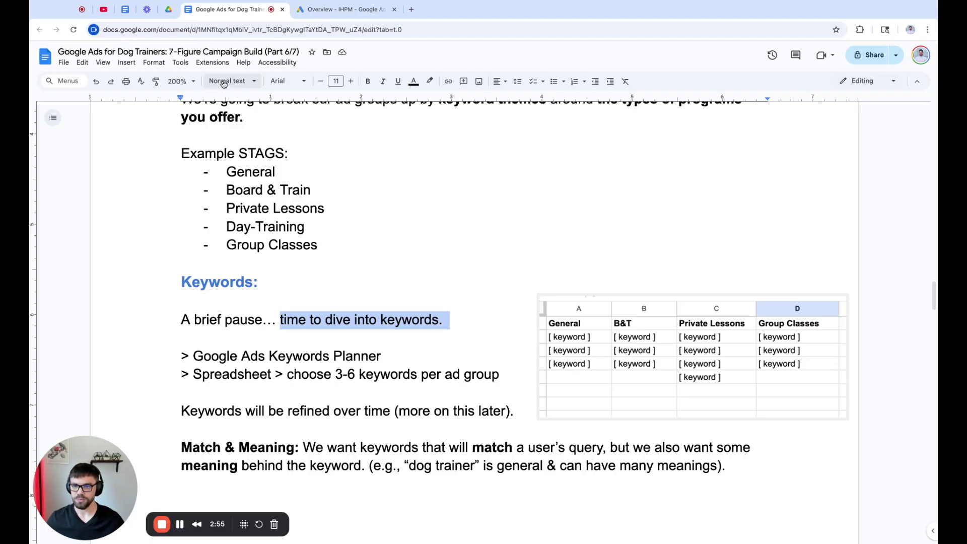
# Set the document zoom to 125% and highlight the "Google Ads Keywords Planner" line.
pyautogui.click(180, 81)
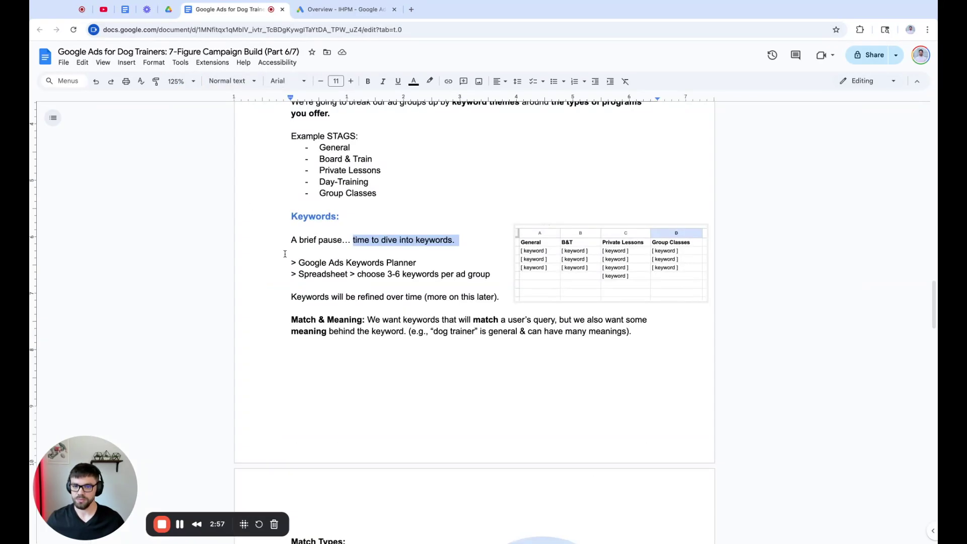
pyautogui.moveTo(288, 263); pyautogui.dragTo(441, 265)
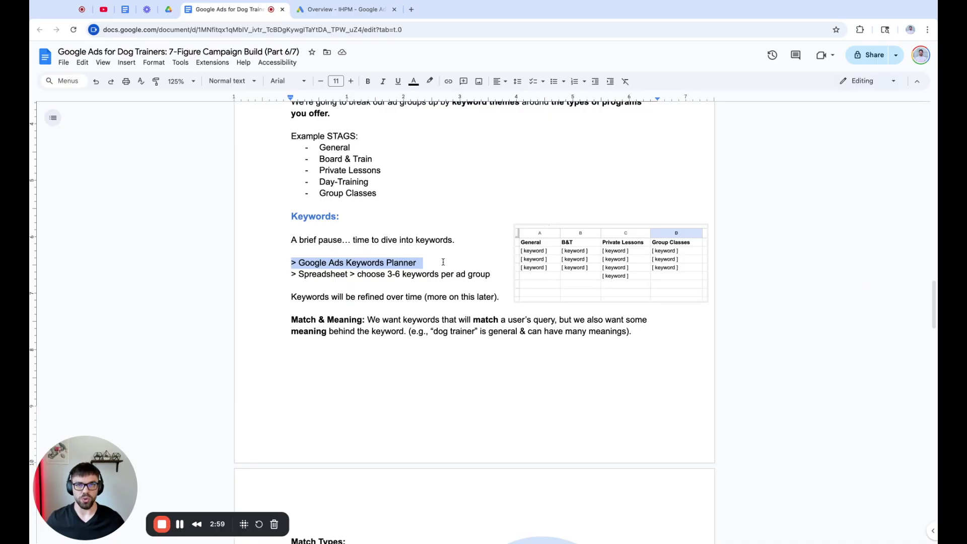
# Switch to Google Ads, open Keyword Planner and start discovering new keywords.
pyautogui.click(330, 15)
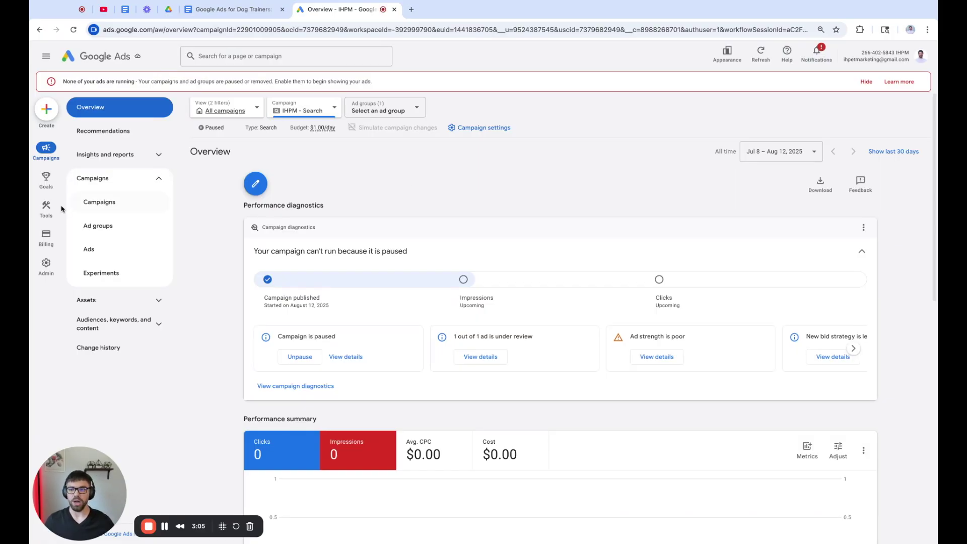
pyautogui.moveTo(45, 210)
pyautogui.click(132, 112)
pyautogui.click(132, 112)
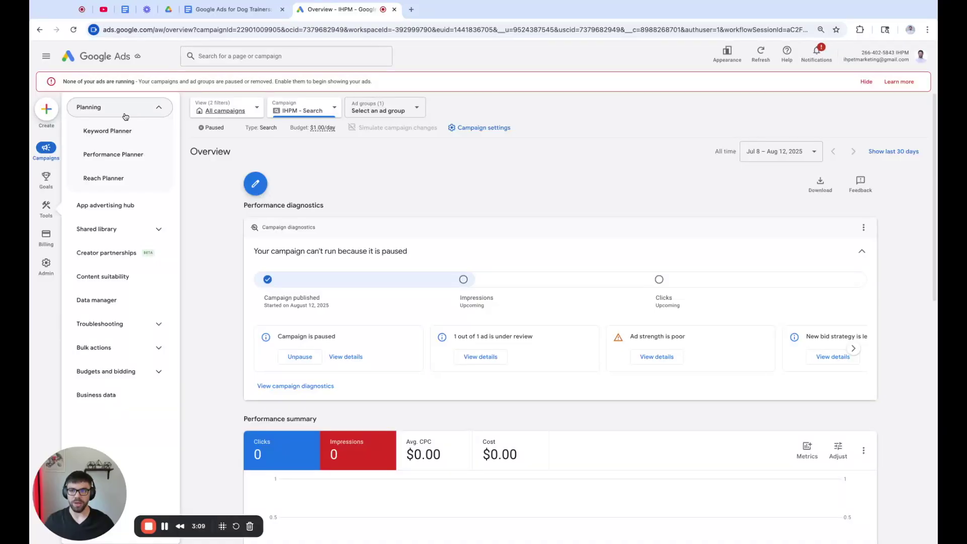
pyautogui.click(120, 134)
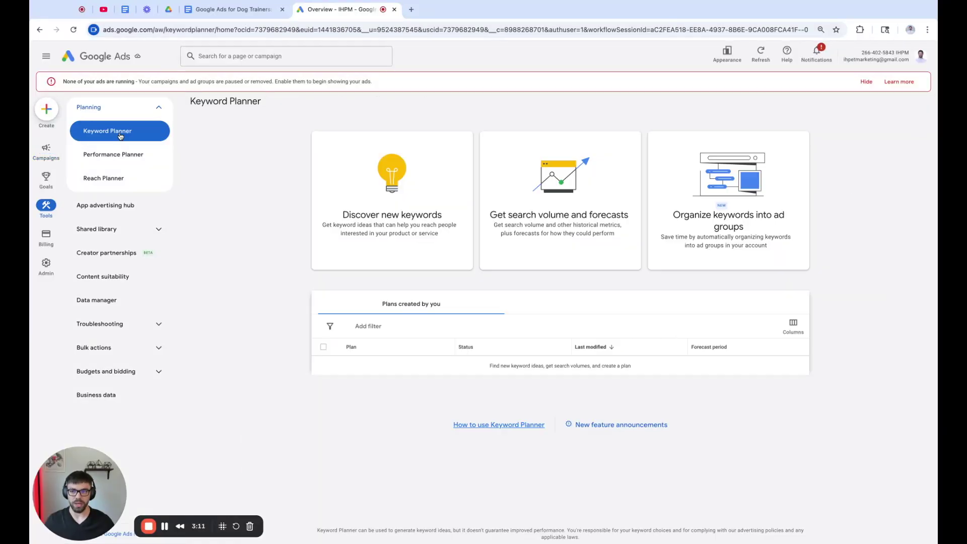
pyautogui.click(386, 210)
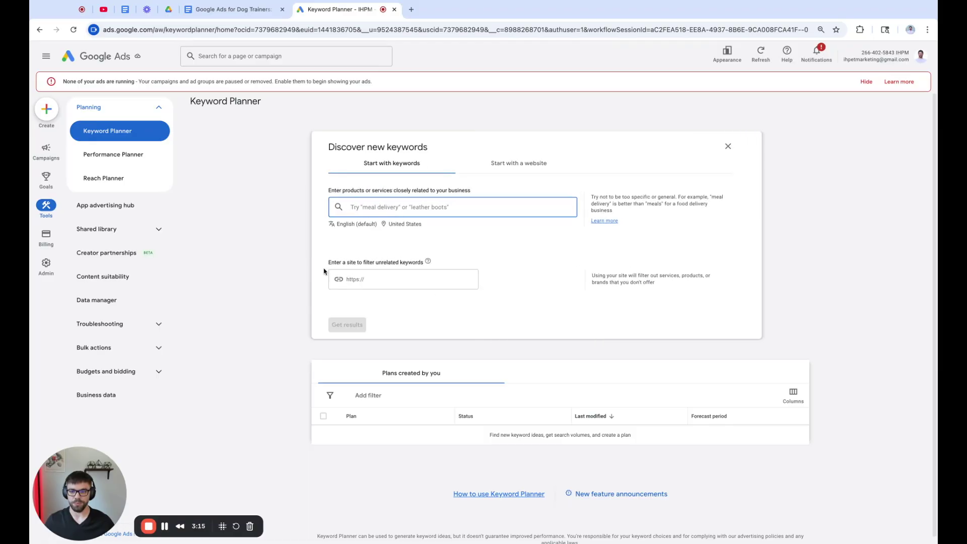
# Return to the guide document and highlight the Board & Train, Private Lessons and Day-Training ad group examples.
pyautogui.click(229, 9)
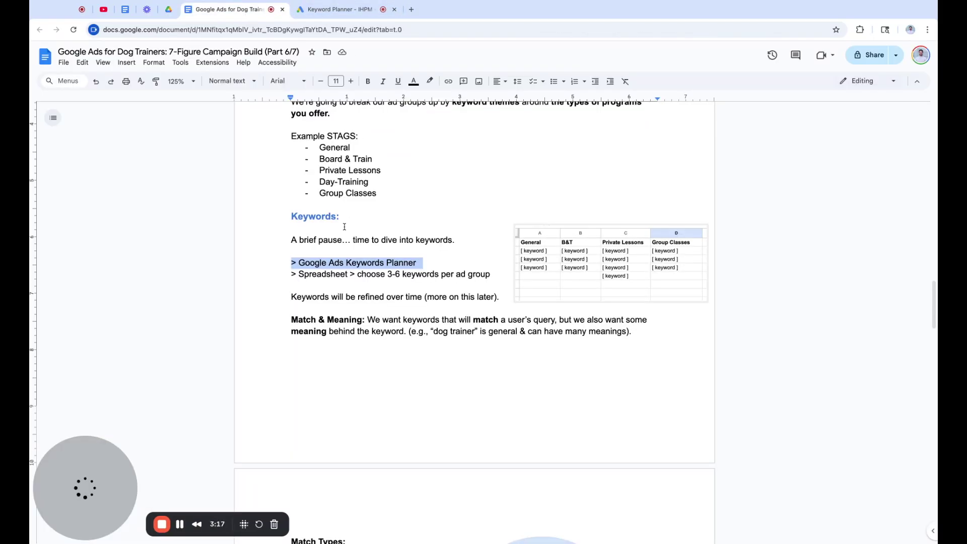
pyautogui.click(343, 274)
pyautogui.click(343, 9)
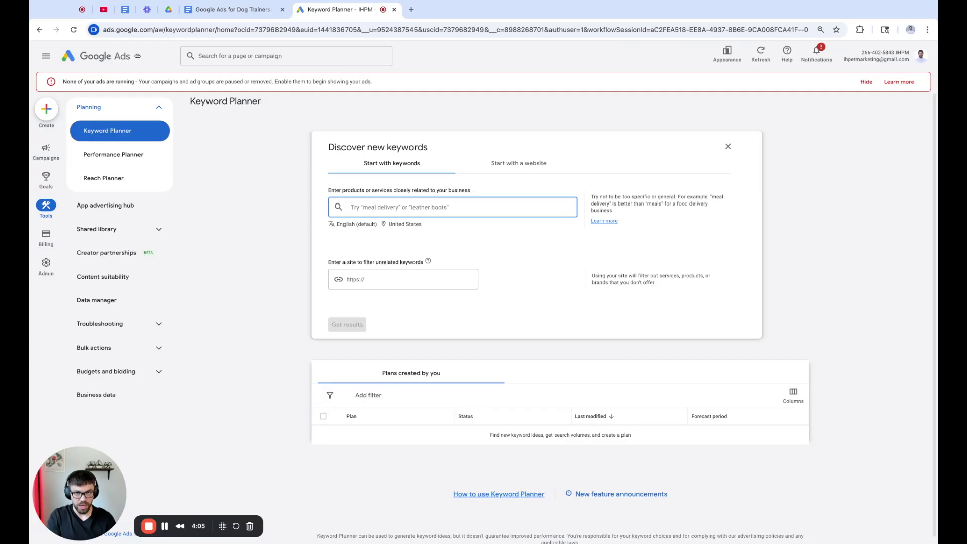
pyautogui.click(259, 9)
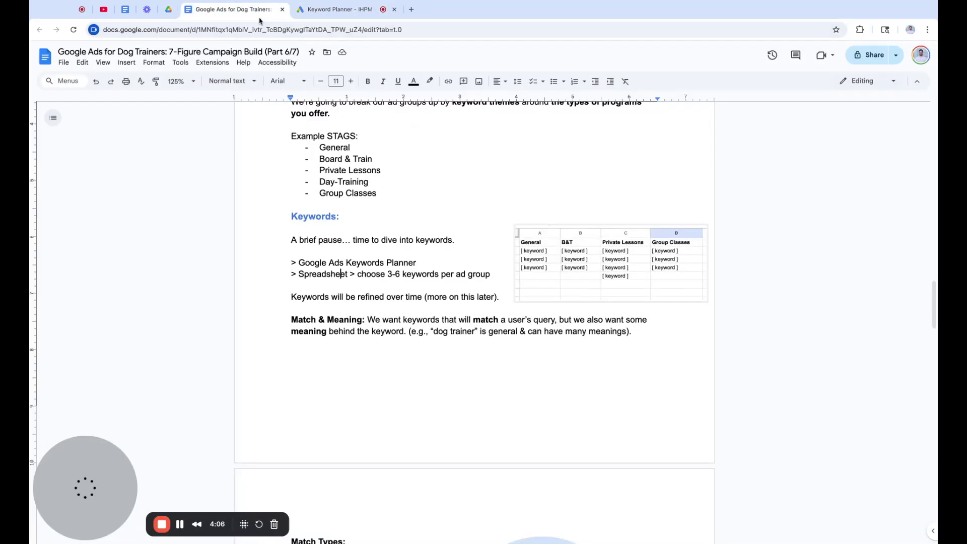
pyautogui.moveTo(325, 159); pyautogui.dragTo(385, 162)
pyautogui.click(393, 162)
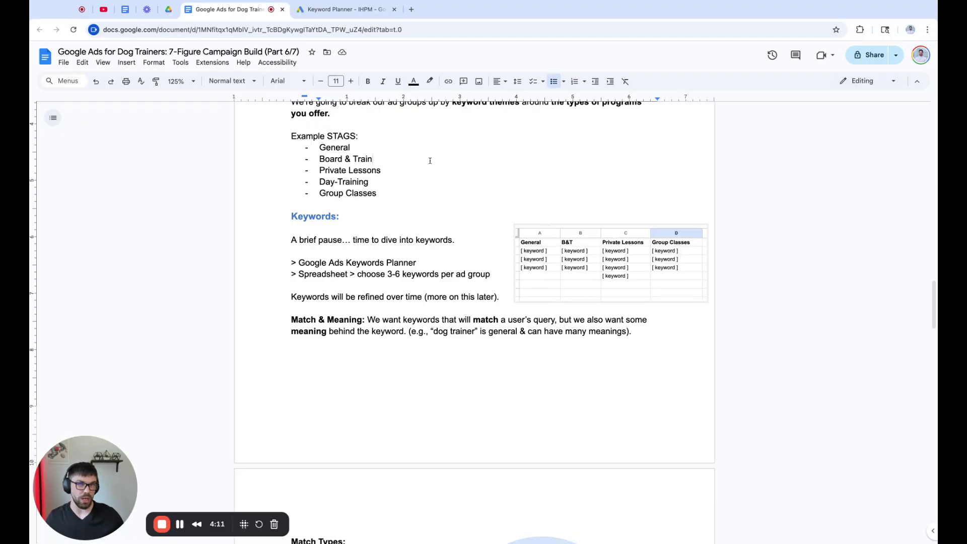
pyautogui.tripleClick(412, 171)
pyautogui.click(382, 184)
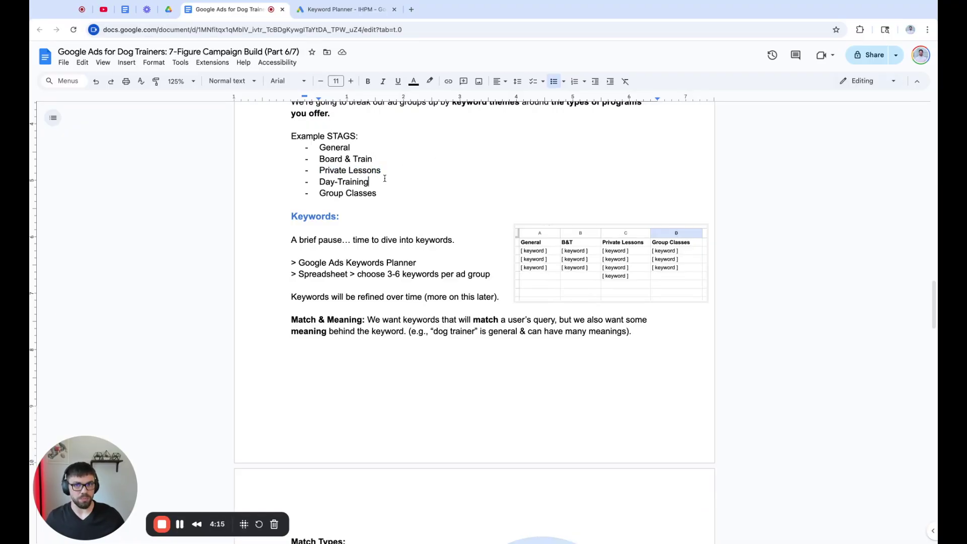
pyautogui.moveTo(384, 179); pyautogui.dragTo(325, 181)
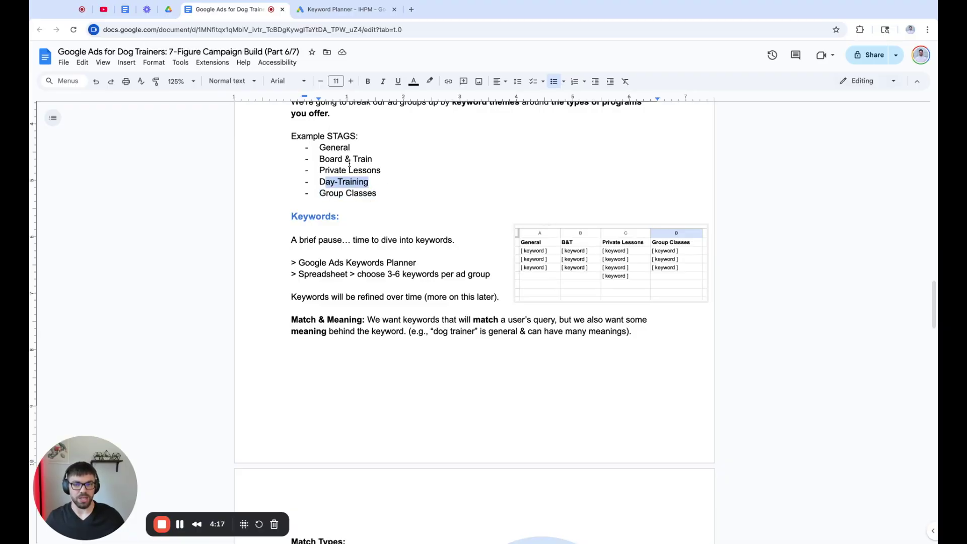
# Switch to Keyword Planner and get keyword ideas for "board and train near me".
pyautogui.click(322, 10)
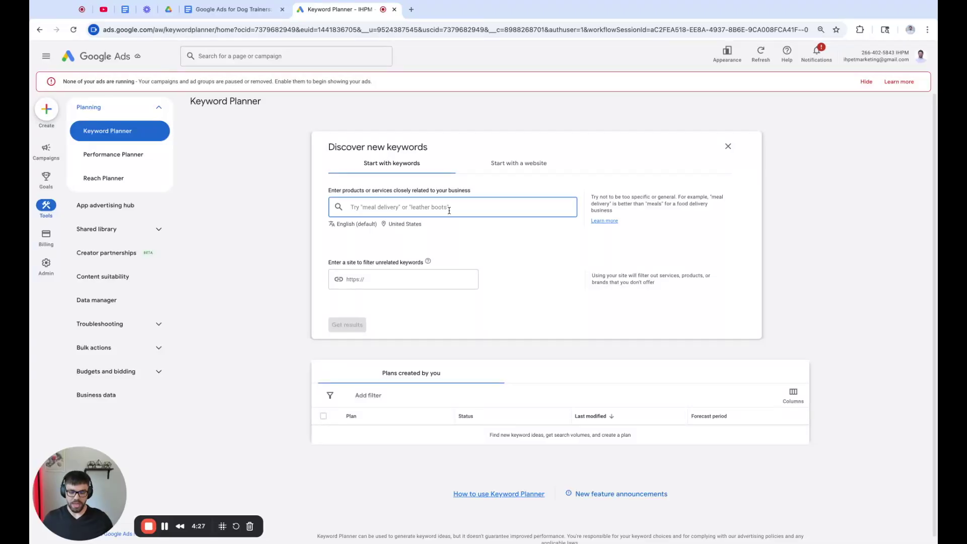
pyautogui.write('board and train')
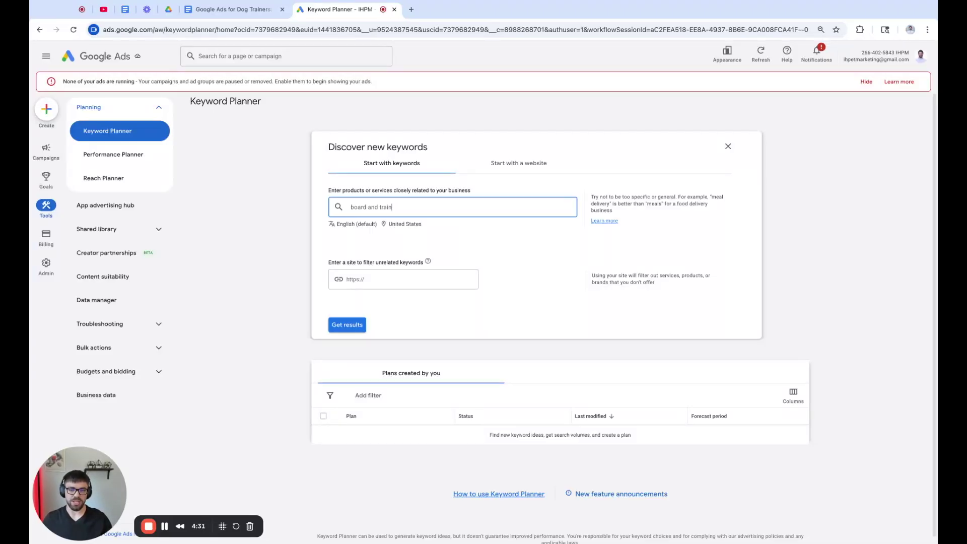
pyautogui.write(' near me')
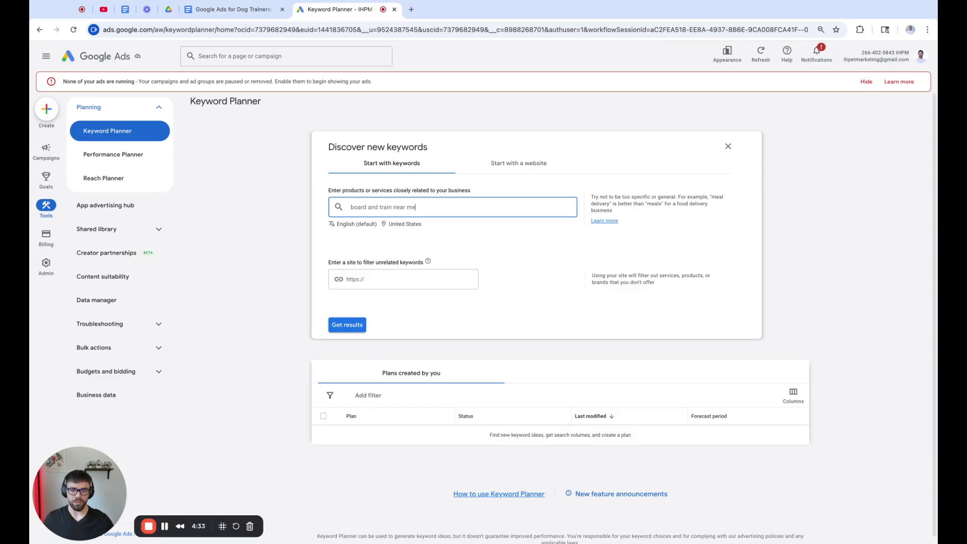
pyautogui.press('Return')
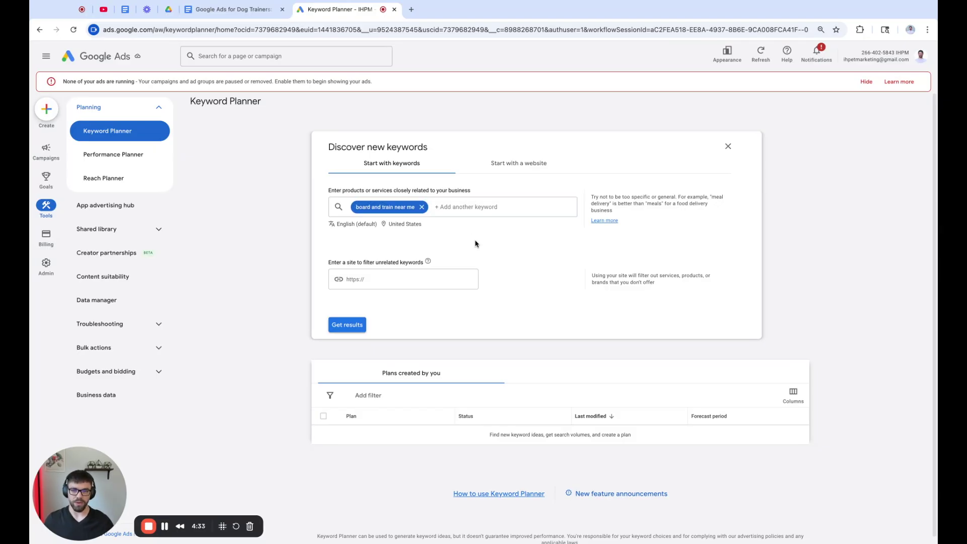
pyautogui.click(353, 328)
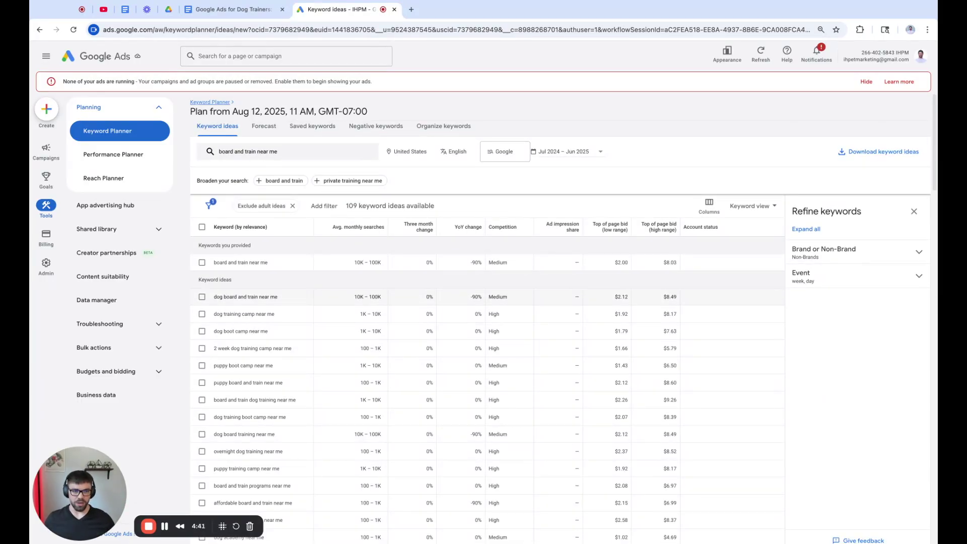
# Sort the keyword ideas by average monthly searches, highest first, and look through the list.
pyautogui.click(332, 228)
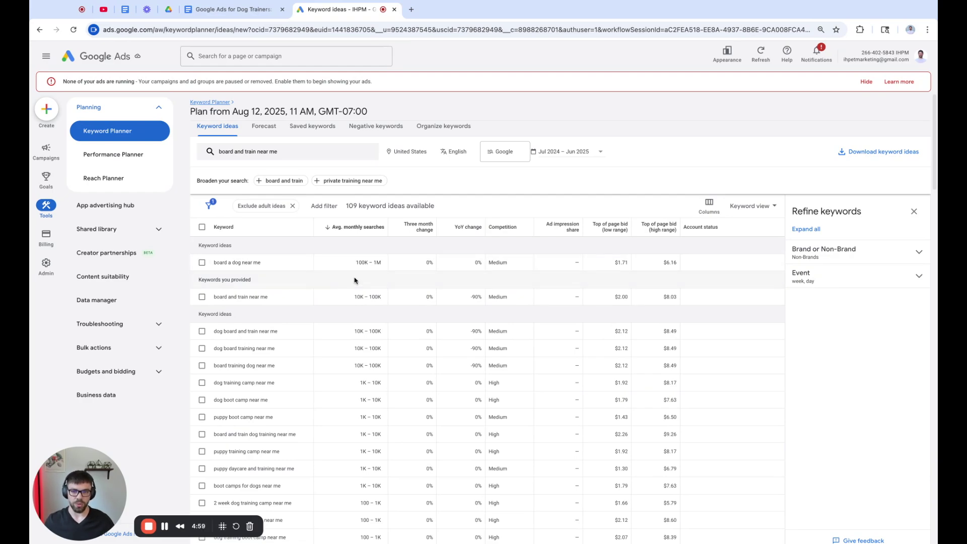
pyautogui.scroll(-1, 347, 292)
pyautogui.scroll(-10, 347, 327)
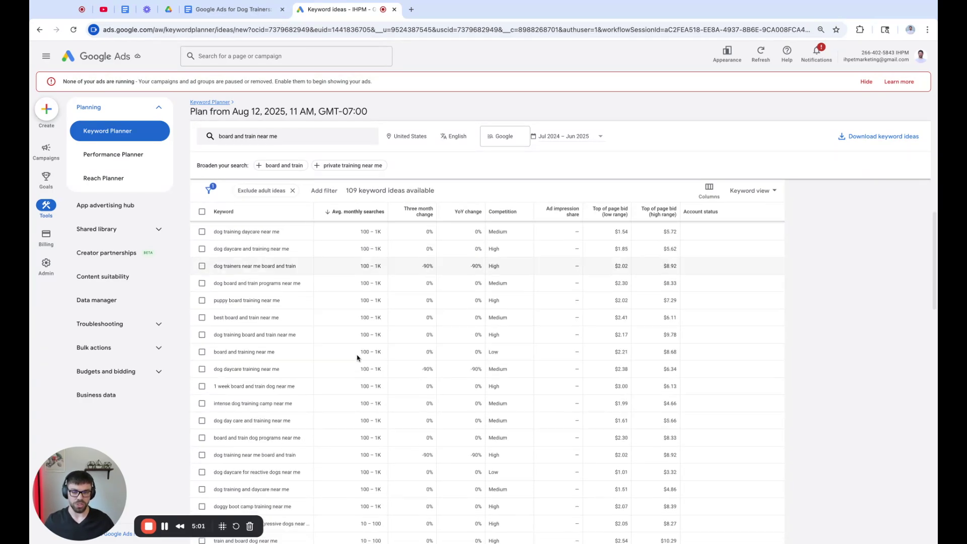
pyautogui.scroll(10, 363, 438)
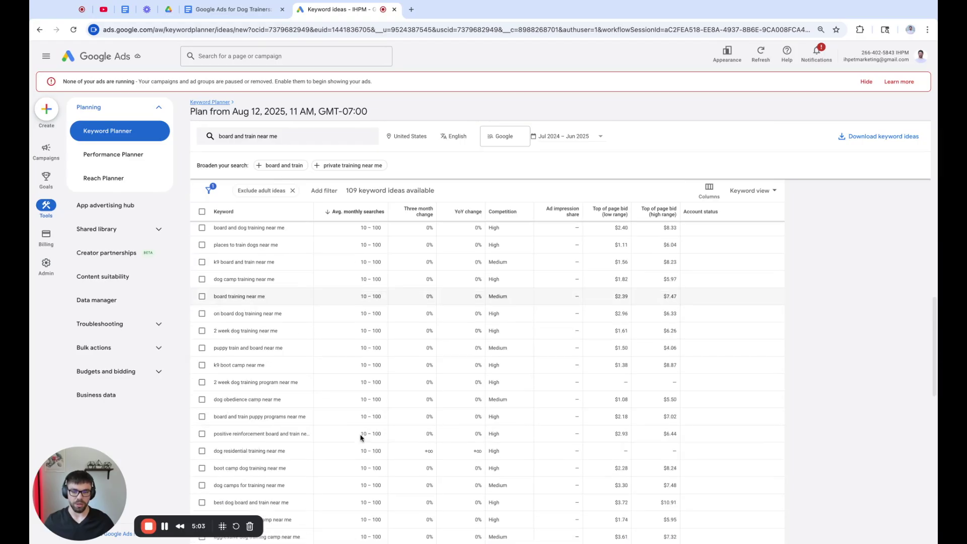
pyautogui.scroll(2, 359, 436)
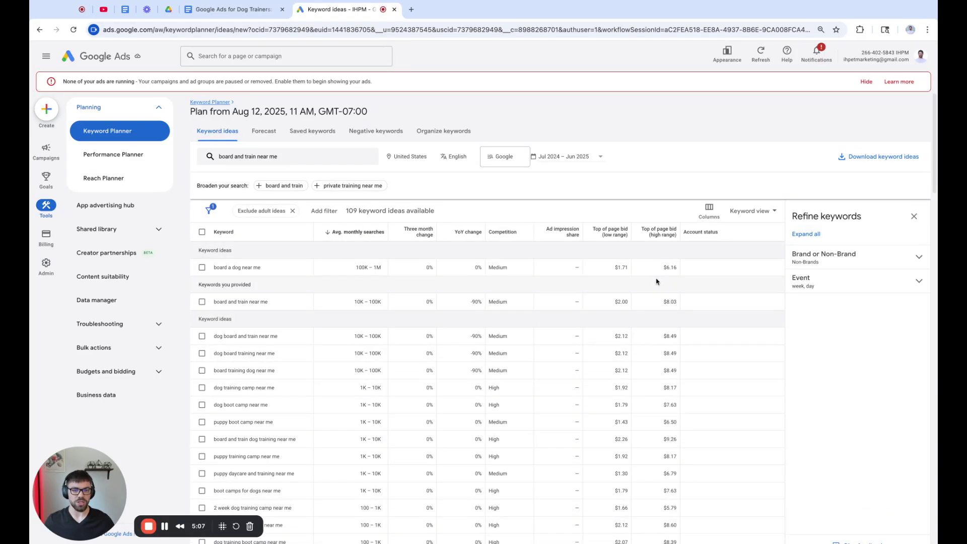
# Read the explanations of the low and high top of page bid ranges and compare the bids for "board and train near me".
pyautogui.moveTo(602, 233)
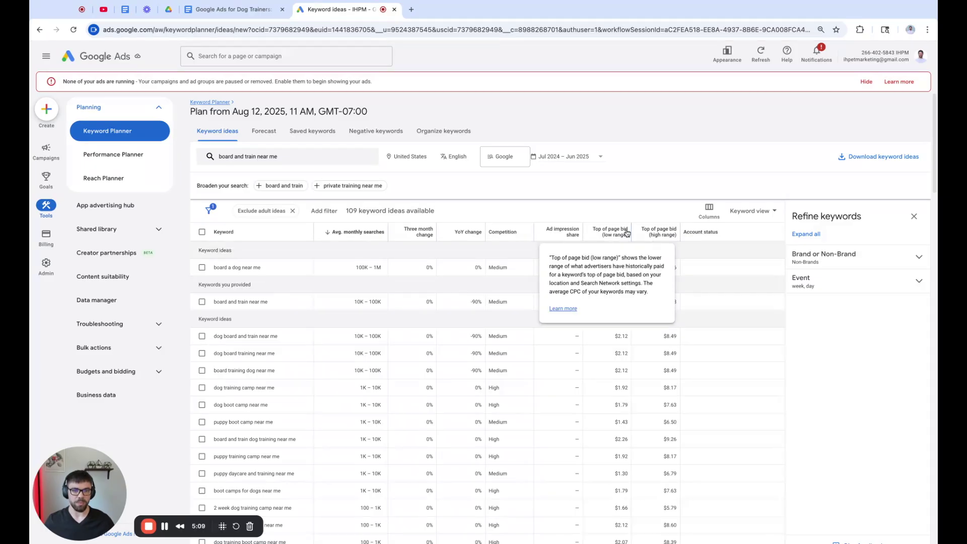
pyautogui.moveTo(657, 236)
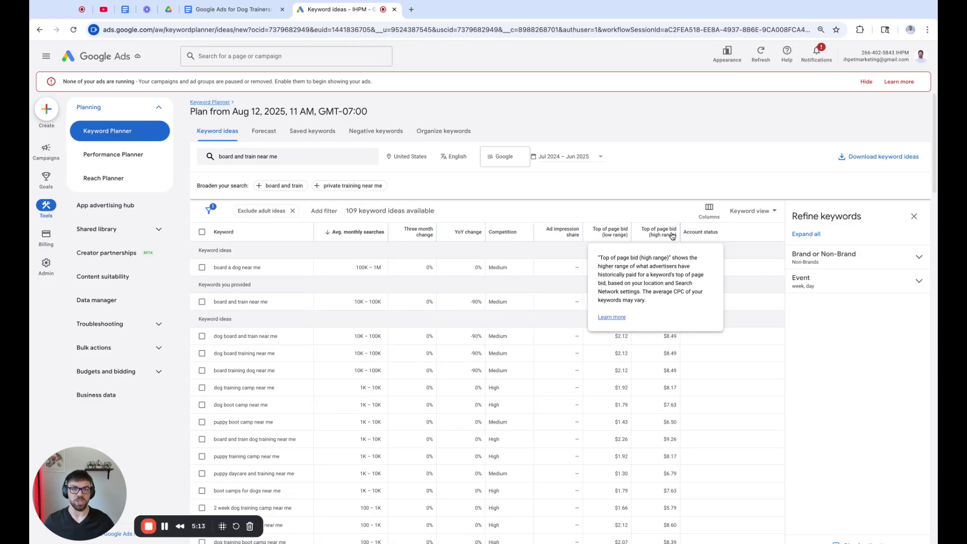
pyautogui.moveTo(613, 268); pyautogui.dragTo(677, 270)
pyautogui.click(614, 307)
pyautogui.moveTo(655, 303); pyautogui.dragTo(683, 303)
pyautogui.click(651, 316)
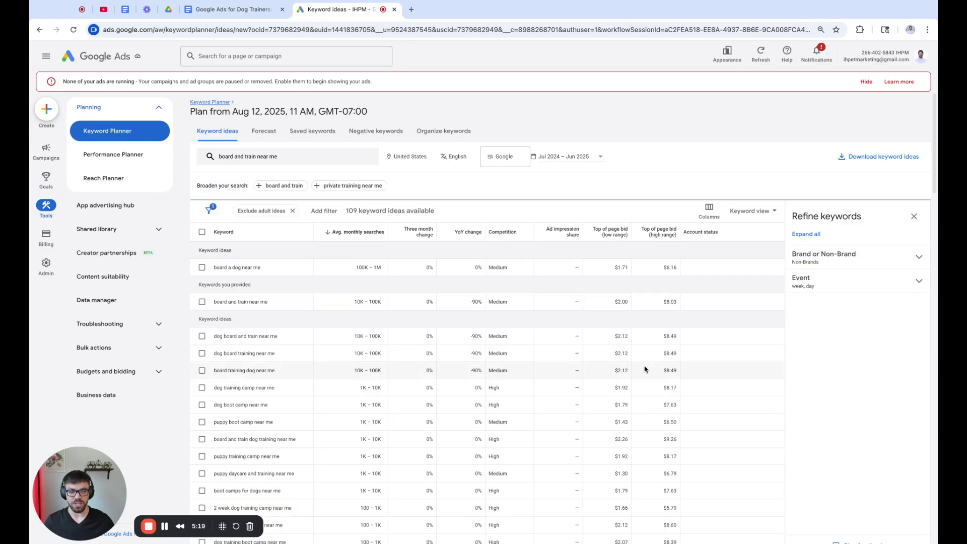
# Highlight the low and high top of page bids for "dog board and train near me".
pyautogui.moveTo(613, 336); pyautogui.dragTo(636, 341)
pyautogui.doubleClick(658, 338)
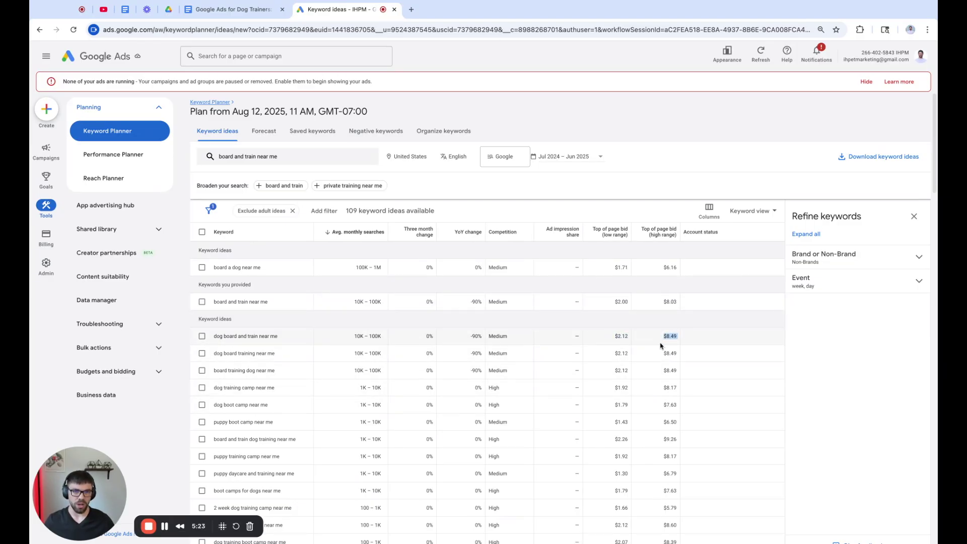
pyautogui.click(647, 340)
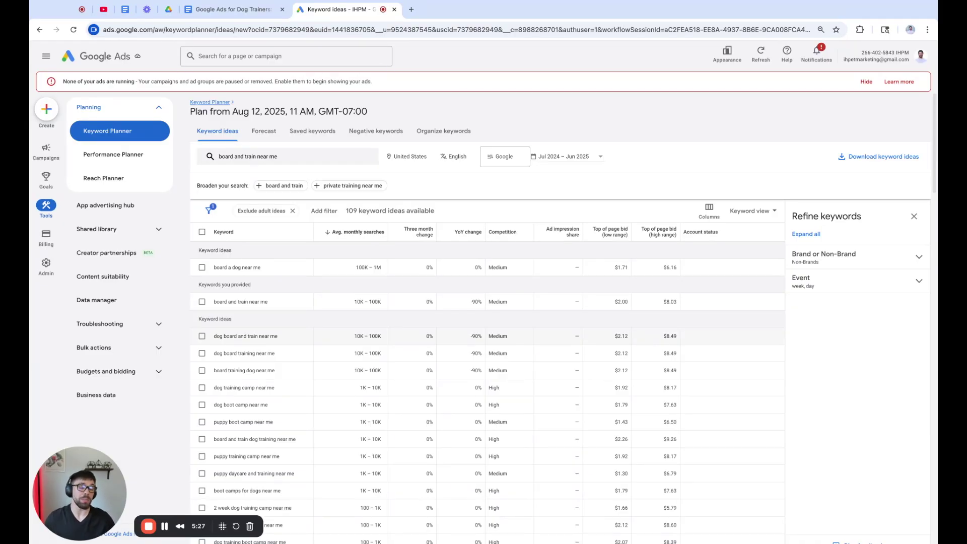
pyautogui.doubleClick(663, 336)
pyautogui.click(646, 338)
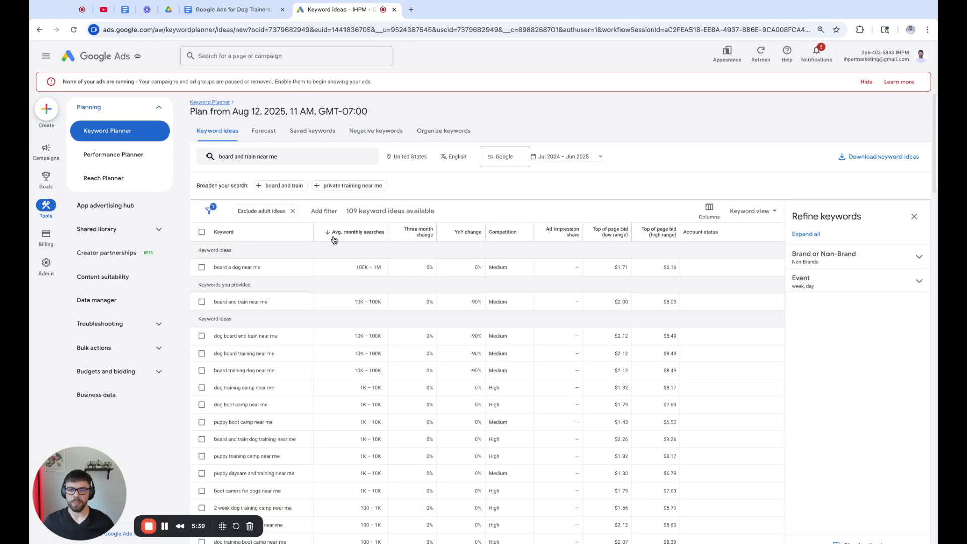
# Read the average monthly searches explanation and highlight the ideas "board training dog near me" and "dog board training near me".
pyautogui.moveTo(335, 237)
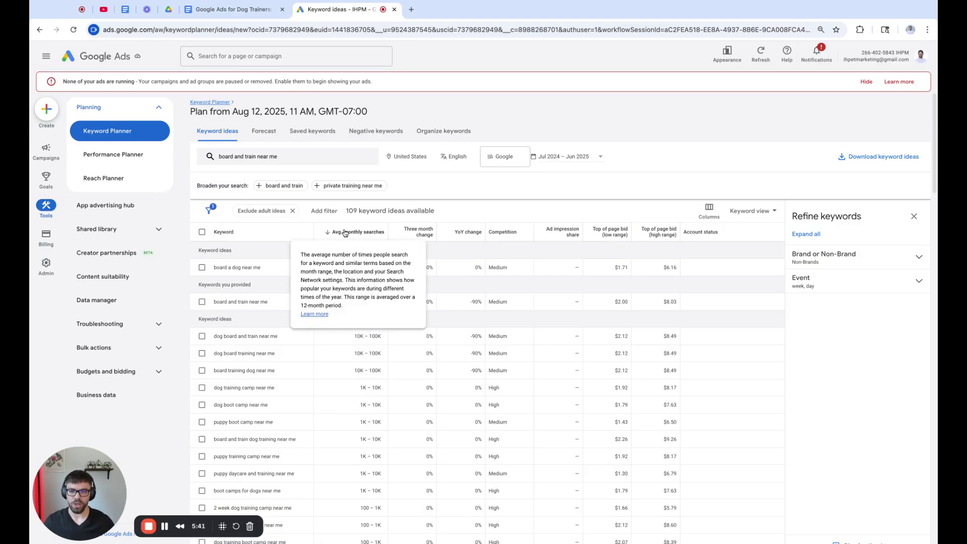
pyautogui.scroll(-1, 344, 298)
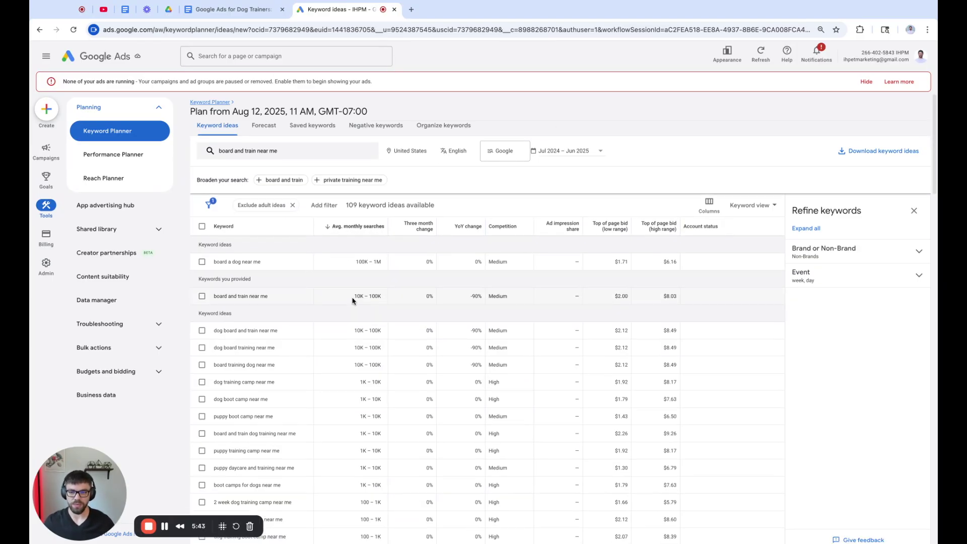
pyautogui.moveTo(281, 354); pyautogui.dragTo(215, 353)
pyautogui.click(275, 355)
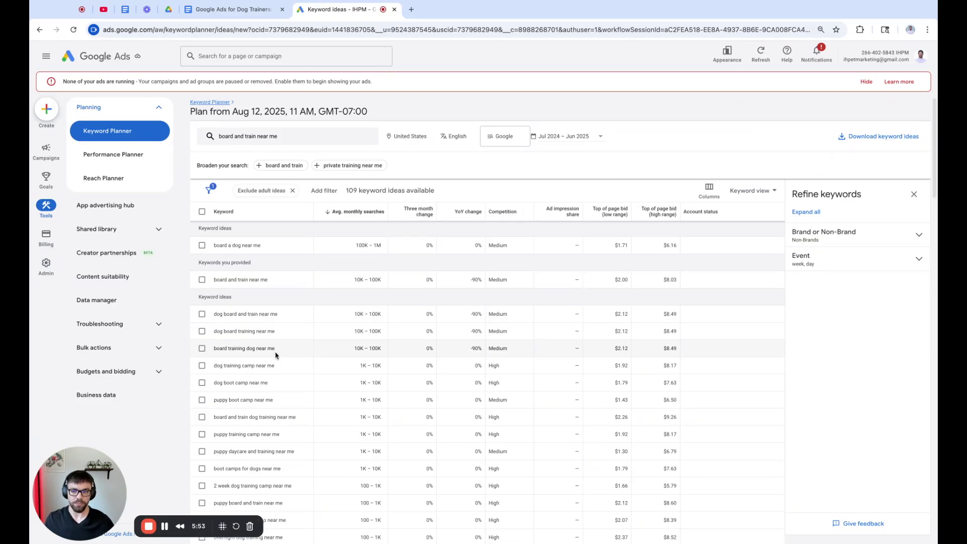
pyautogui.scroll(-1, 276, 355)
pyautogui.tripleClick(282, 341)
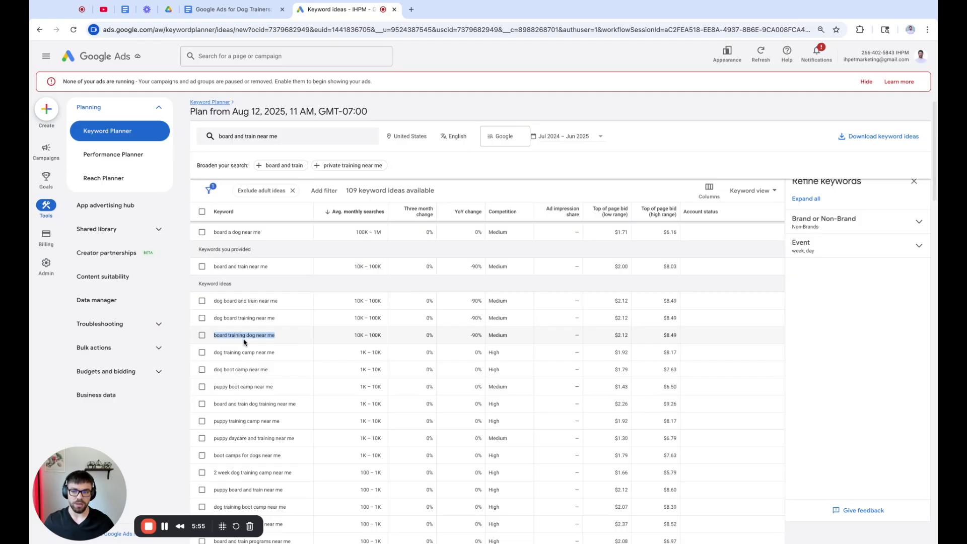
pyautogui.click(214, 338)
pyautogui.tripleClick(283, 338)
pyautogui.click(280, 319)
pyautogui.tripleClick(280, 319)
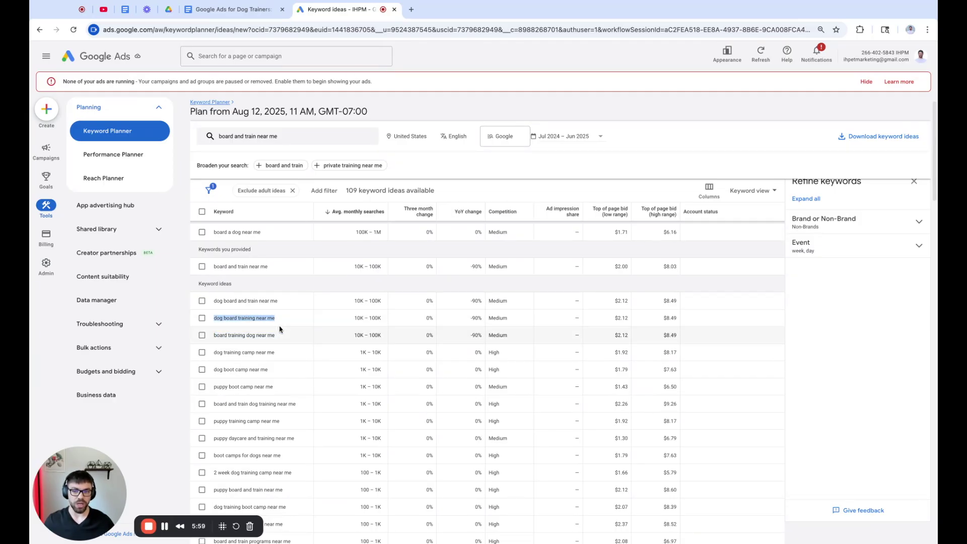
# Examine the lower-volume keyword ideas and highlight "puppy boot camp near me".
pyautogui.scroll(-1, 287, 332)
pyautogui.scroll(-1, 291, 332)
pyautogui.scroll(-1, 291, 332)
pyautogui.click(288, 343)
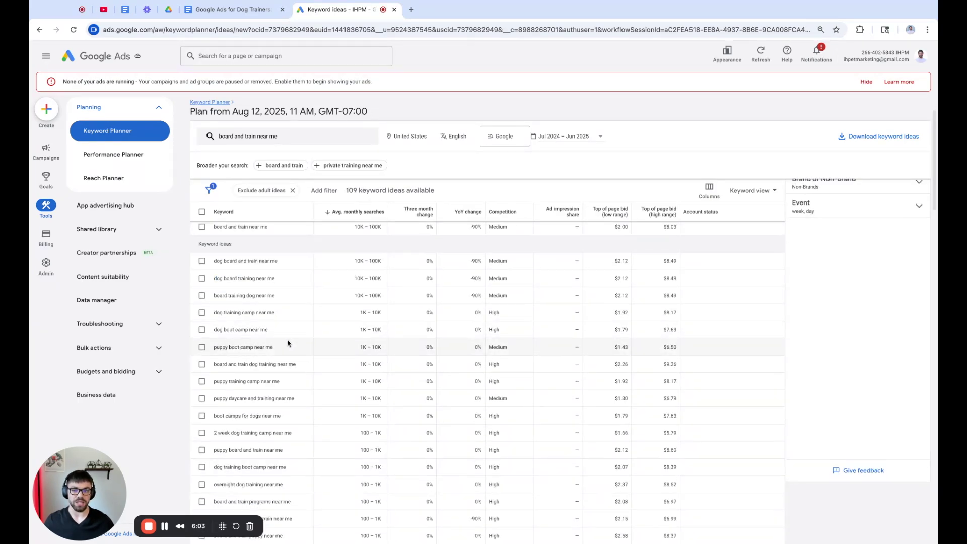
pyautogui.scroll(-1, 287, 344)
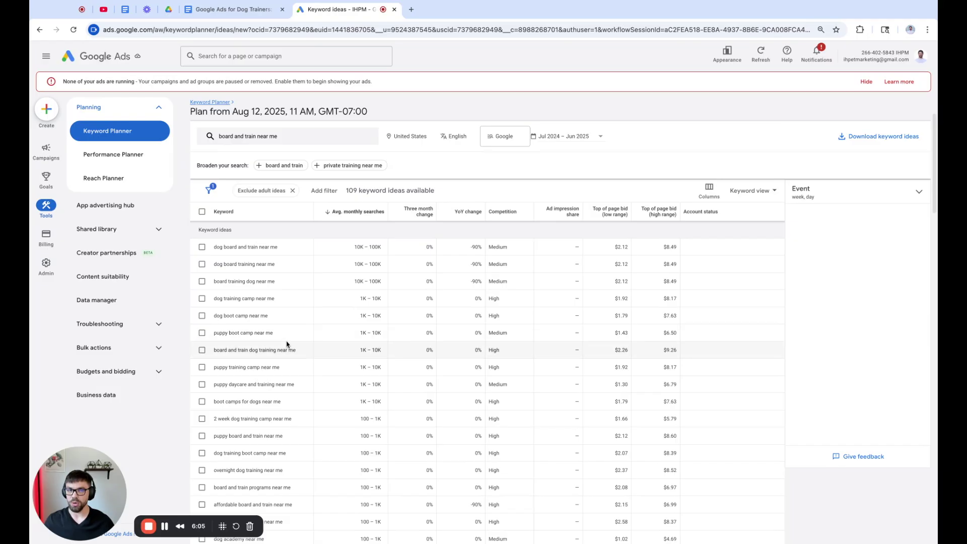
pyautogui.scroll(-1, 285, 344)
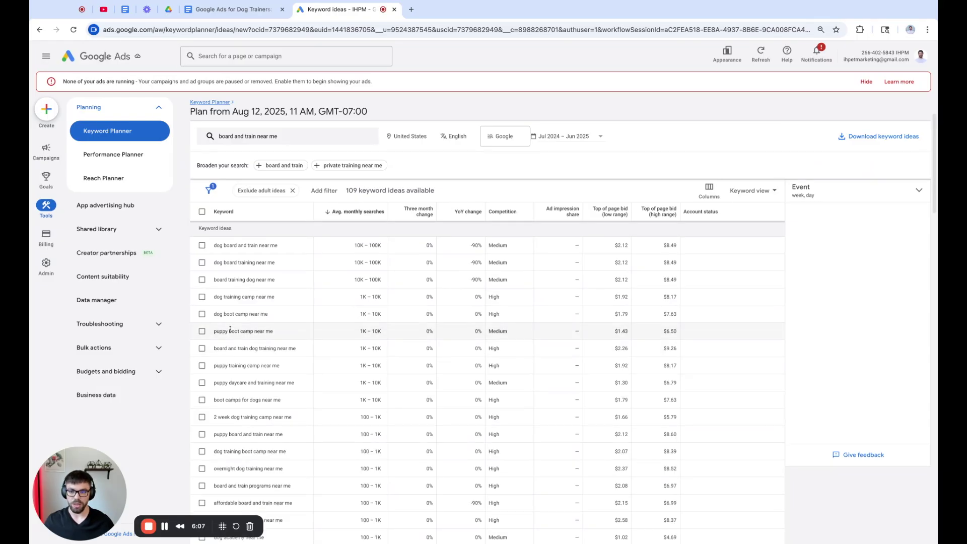
pyautogui.moveTo(273, 332); pyautogui.dragTo(213, 333)
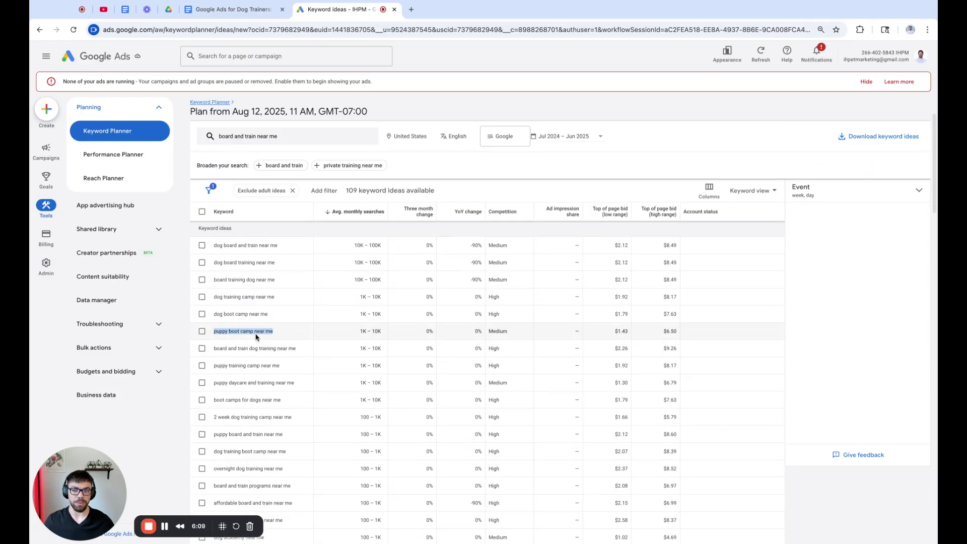
pyautogui.click(281, 330)
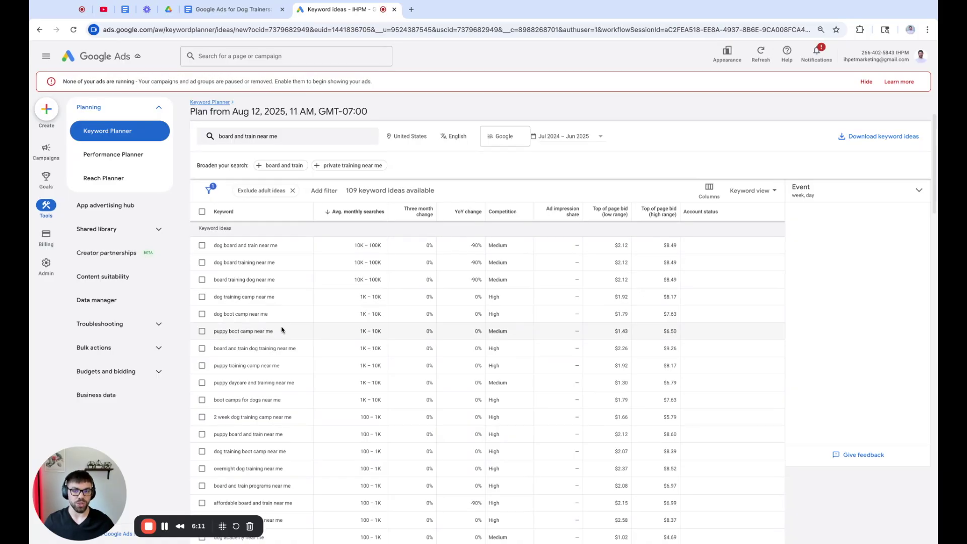
# Highlight the idea "dog boot camp near me" in the keyword ideas list.
pyautogui.scroll(-1, 280, 330)
pyautogui.moveTo(277, 297)
pyautogui.mouseDown()
pyautogui.moveTo(217, 296)
pyautogui.moveTo(272, 298)
pyautogui.mouseUp()
pyautogui.click(269, 298)
pyautogui.click(276, 299)
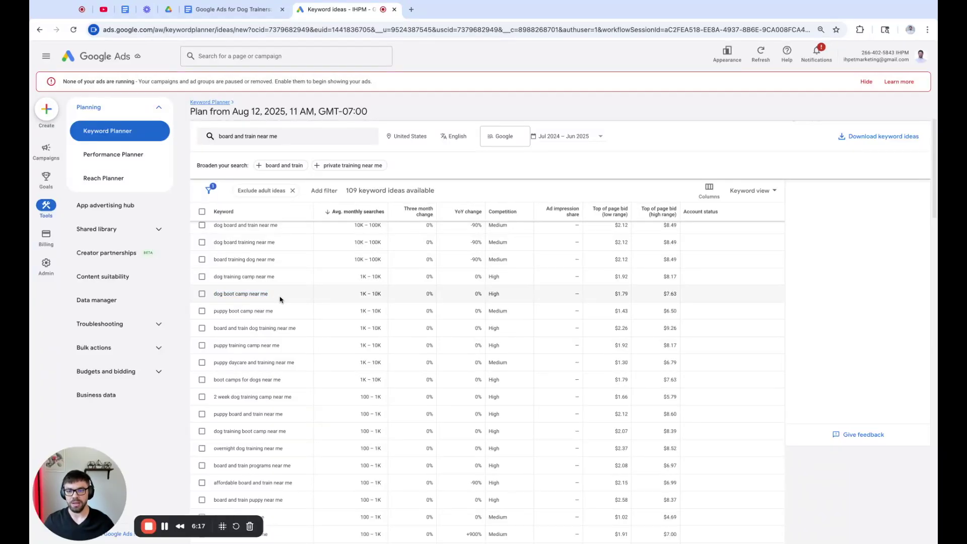
pyautogui.moveTo(280, 298); pyautogui.dragTo(216, 296)
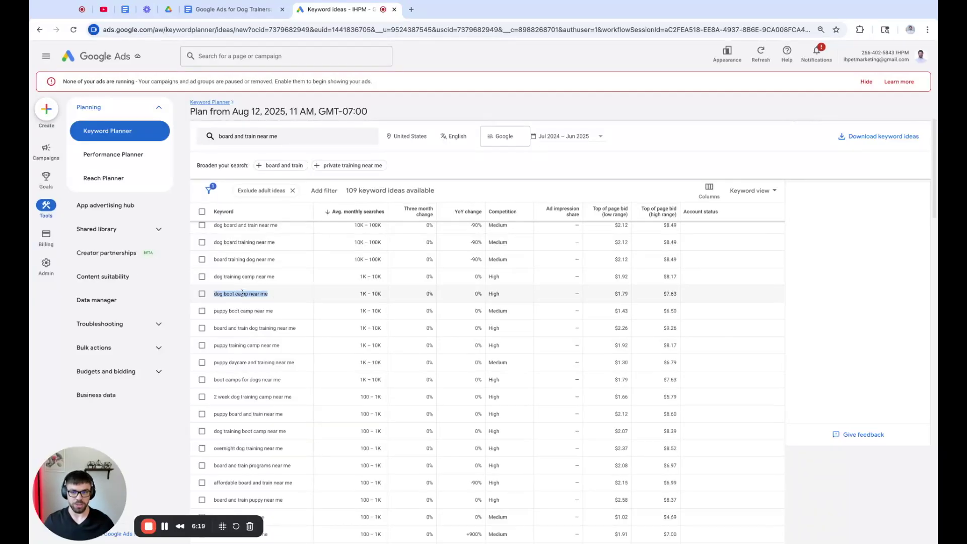
pyautogui.scroll(-1, 242, 294)
pyautogui.scroll(-1, 242, 310)
pyautogui.click(239, 330)
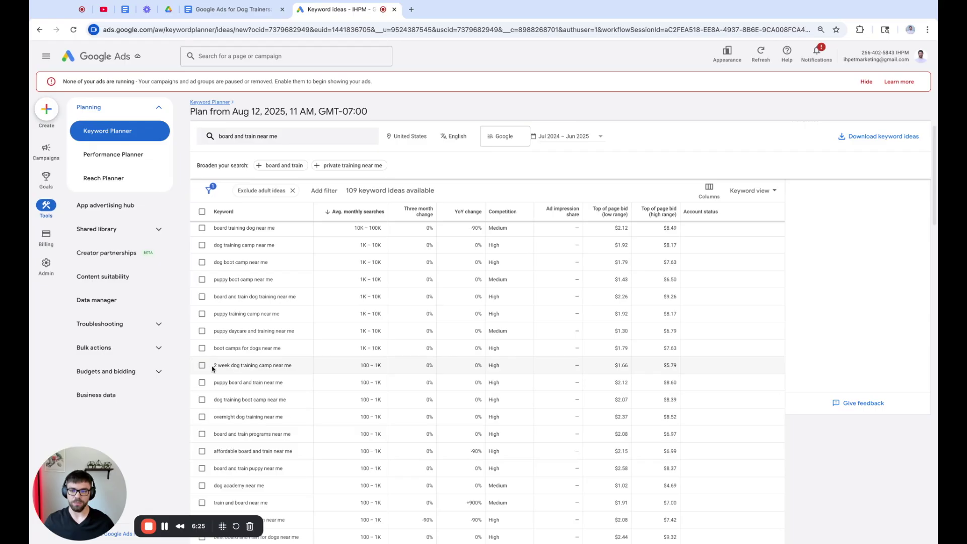
# Highlight the idea "2 week dog training camp near me" and the words "2 week" within it.
pyautogui.moveTo(212, 367); pyautogui.dragTo(290, 364)
pyautogui.tripleClick(297, 368)
pyautogui.click(225, 362)
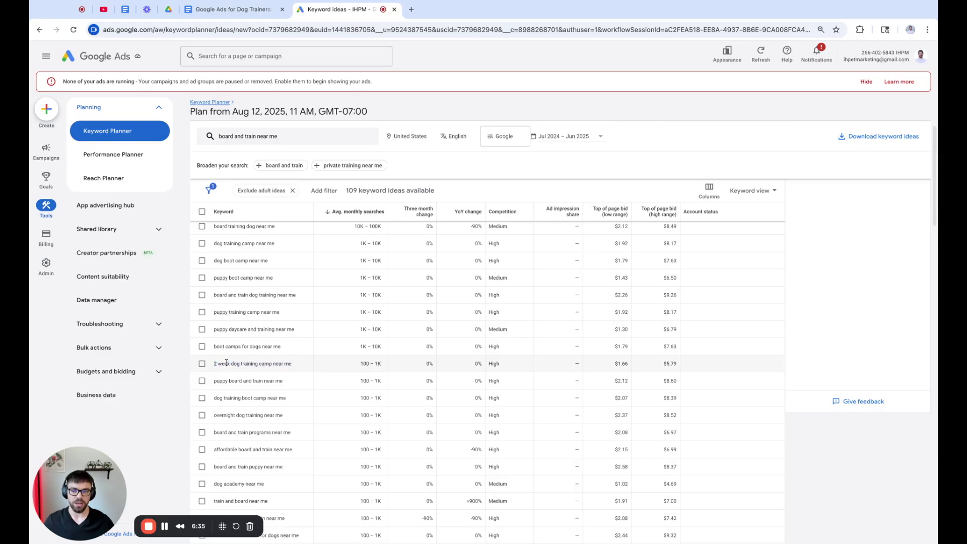
pyautogui.scroll(-1, 225, 362)
pyautogui.moveTo(216, 362); pyautogui.dragTo(298, 365)
pyautogui.click(300, 363)
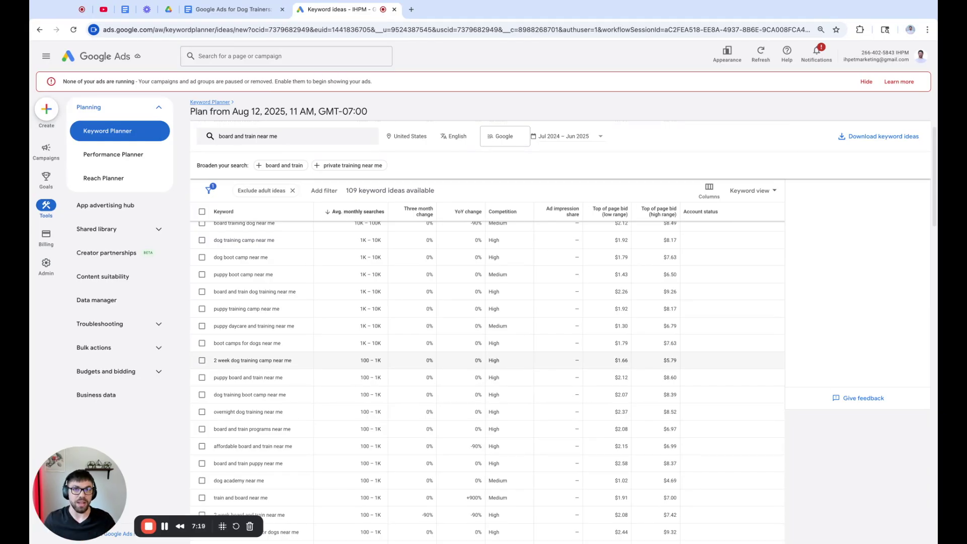
pyautogui.moveTo(231, 361); pyautogui.dragTo(213, 361)
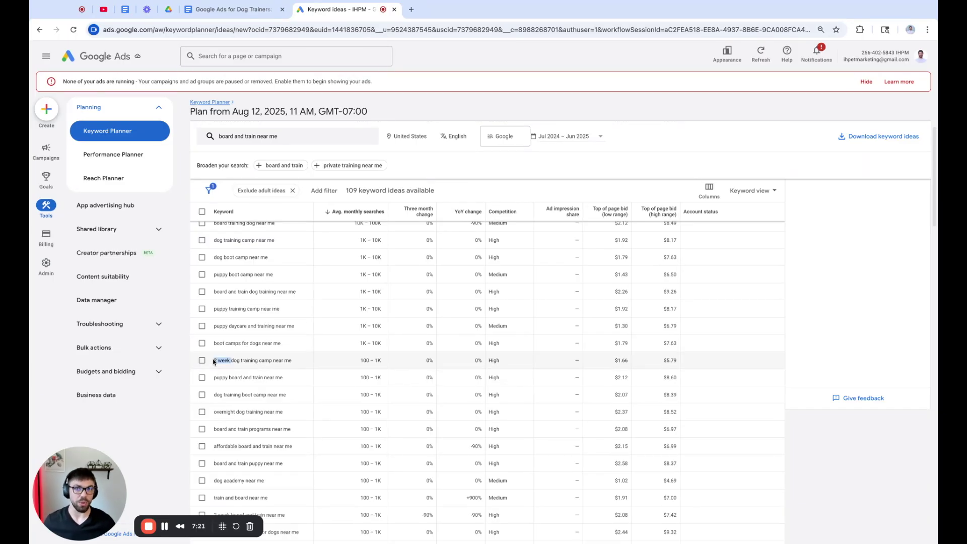
pyautogui.click(240, 360)
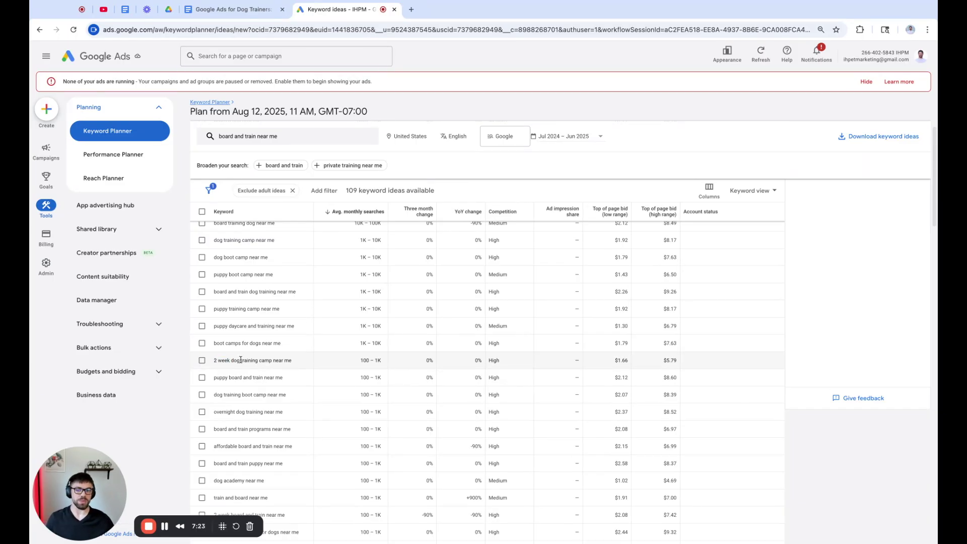
# Replace the search keyword "board and train near me" with "group classes for dogs" and get the new keyword ideas.
pyautogui.scroll(-2, 241, 358)
pyautogui.scroll(2, 247, 350)
pyautogui.scroll(4, 256, 412)
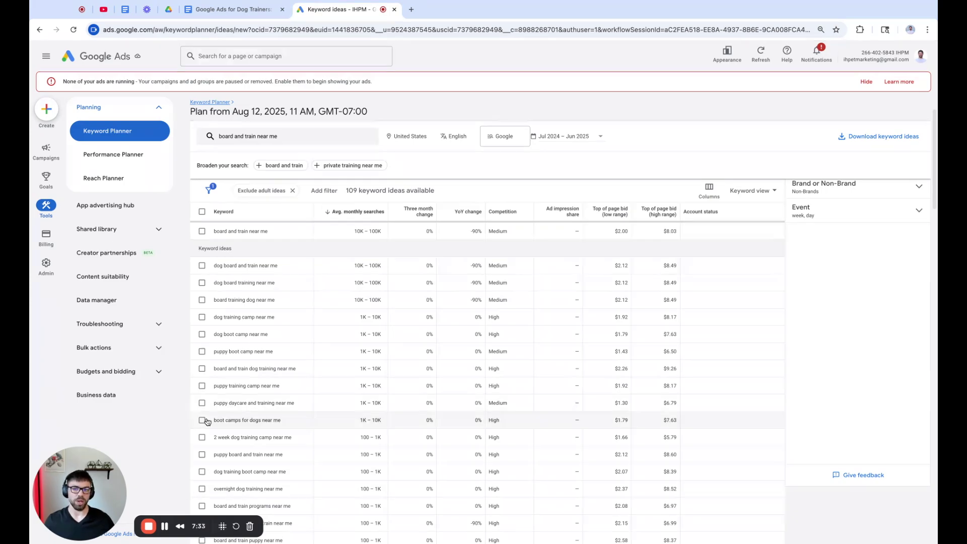
pyautogui.click(290, 136)
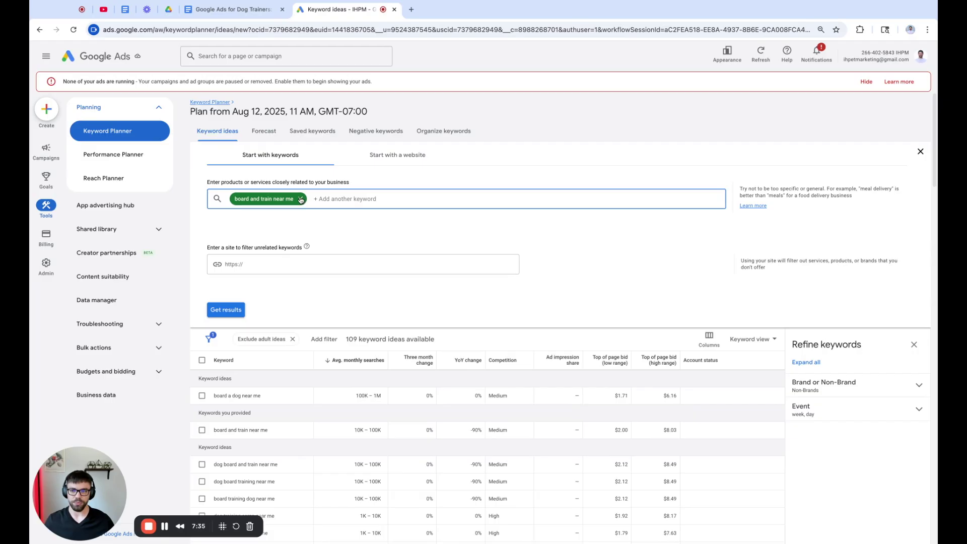
pyautogui.click(301, 199)
pyautogui.write('grou')
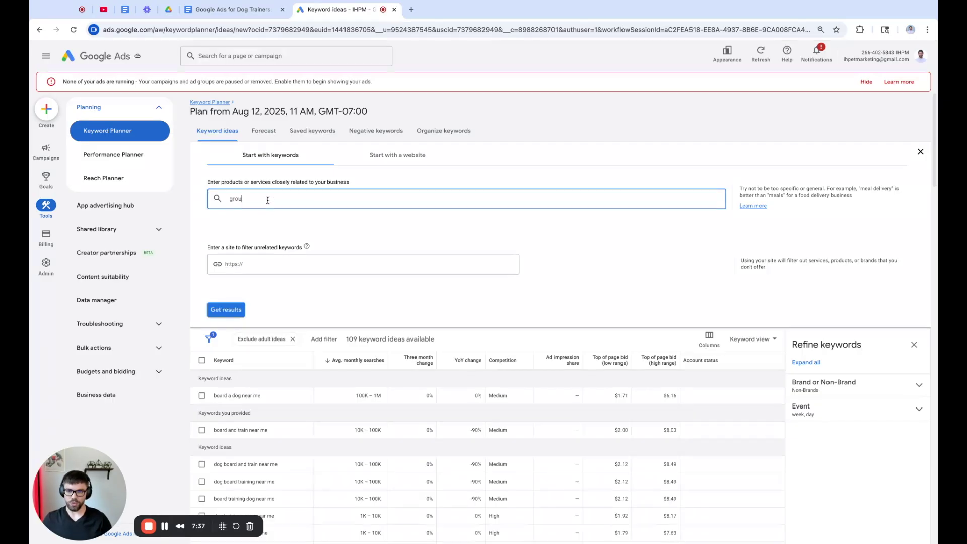
pyautogui.write('p classes for dogs')
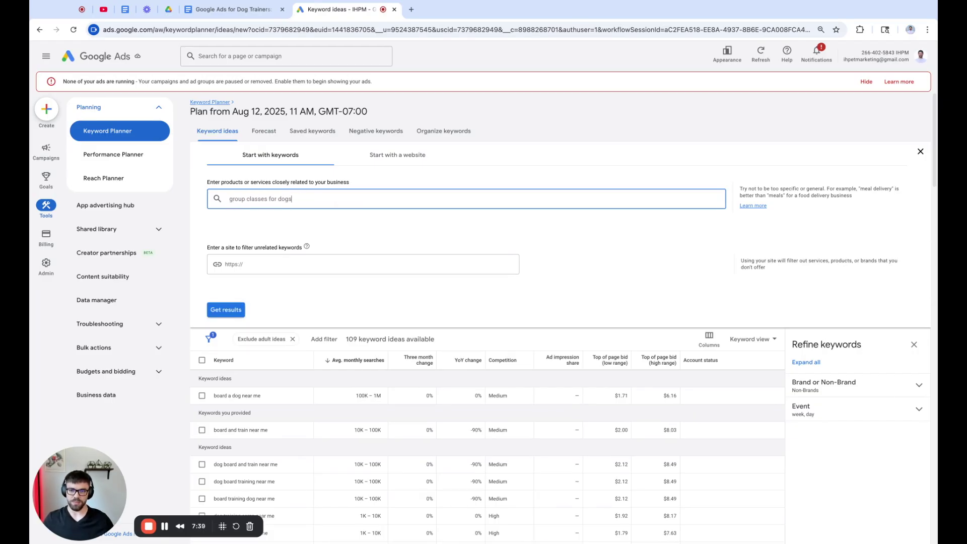
pyautogui.press('Return')
pyautogui.click(227, 316)
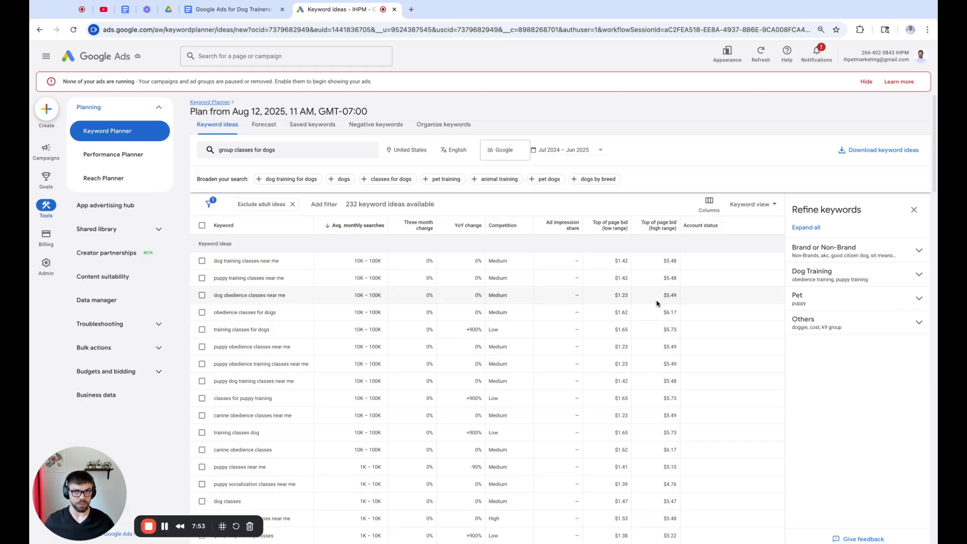
# Highlight the low and high top of page bids for "dog training classes near me".
pyautogui.doubleClick(618, 260)
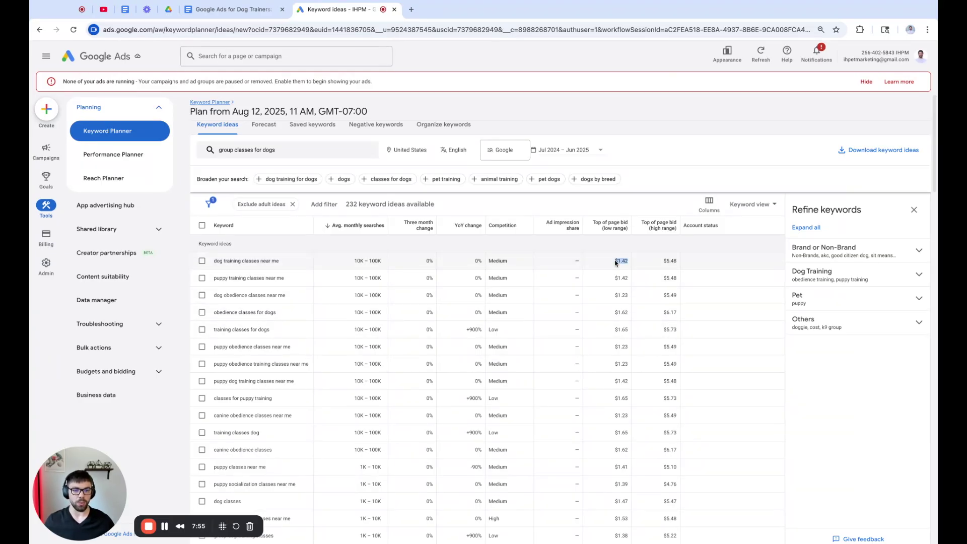
pyautogui.doubleClick(664, 261)
pyautogui.click(653, 262)
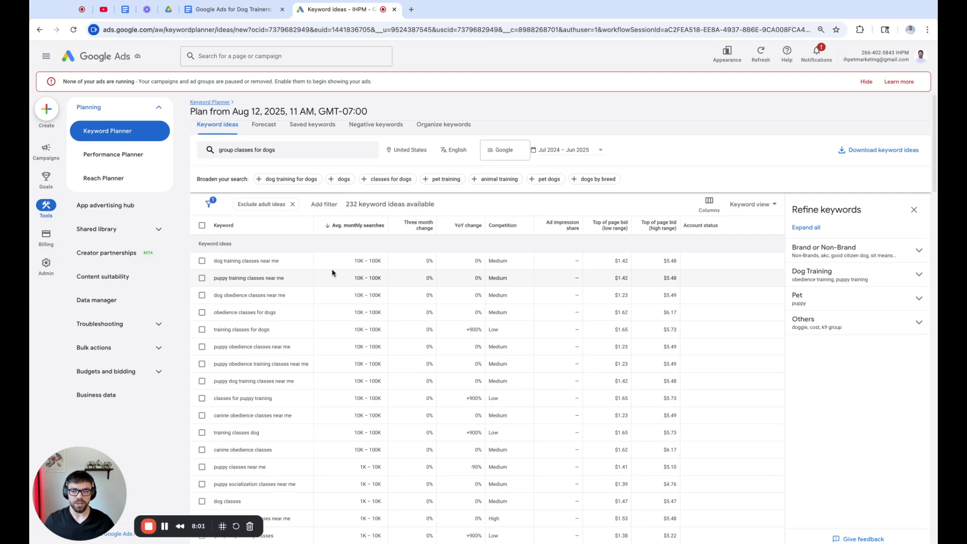
# Highlight the keyword ideas "dog training classes near me" and "dog obedience classes near me".
pyautogui.moveTo(301, 262)
pyautogui.mouseDown()
pyautogui.moveTo(223, 258)
pyautogui.moveTo(214, 267)
pyautogui.moveTo(291, 271)
pyautogui.mouseUp()
pyautogui.scroll(-1, 241, 265)
pyautogui.scroll(-1, 244, 265)
pyautogui.click(291, 270)
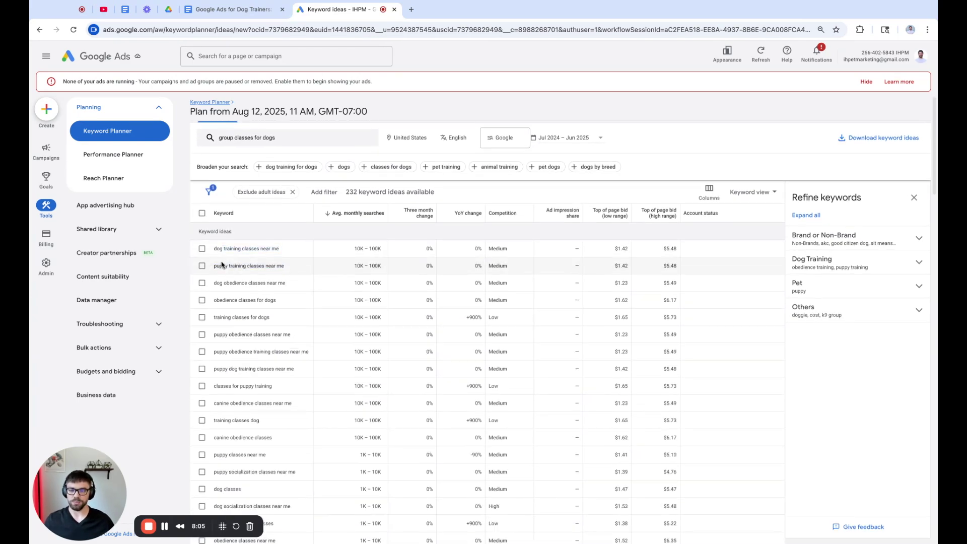
pyautogui.moveTo(213, 249); pyautogui.dragTo(287, 256)
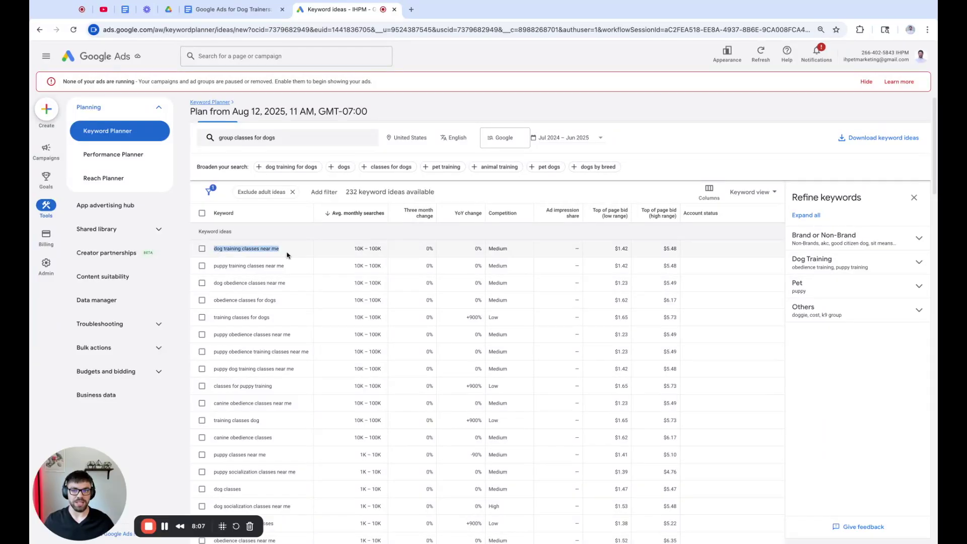
pyautogui.click(287, 255)
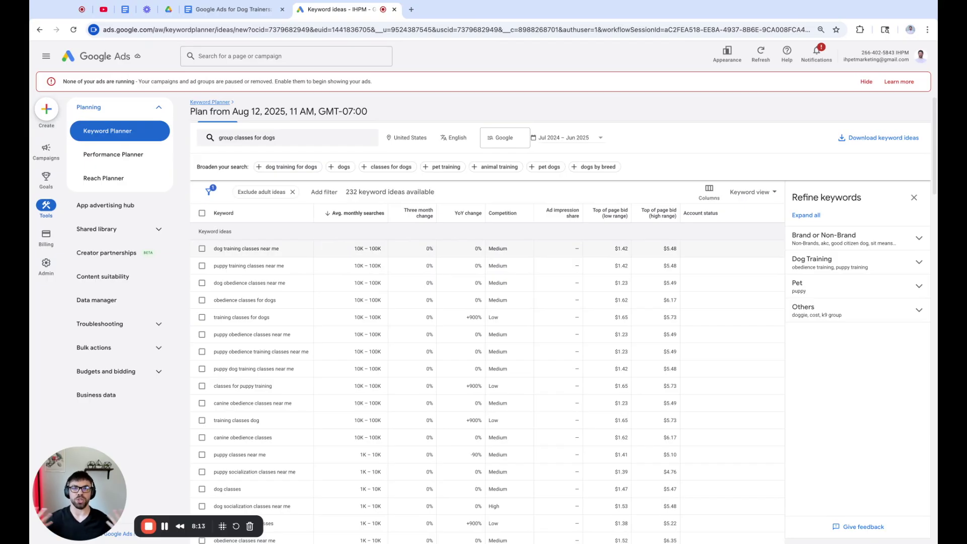
pyautogui.moveTo(280, 248); pyautogui.dragTo(216, 249)
pyautogui.scroll(-1, 221, 247)
pyautogui.tripleClick(213, 279)
pyautogui.click(293, 282)
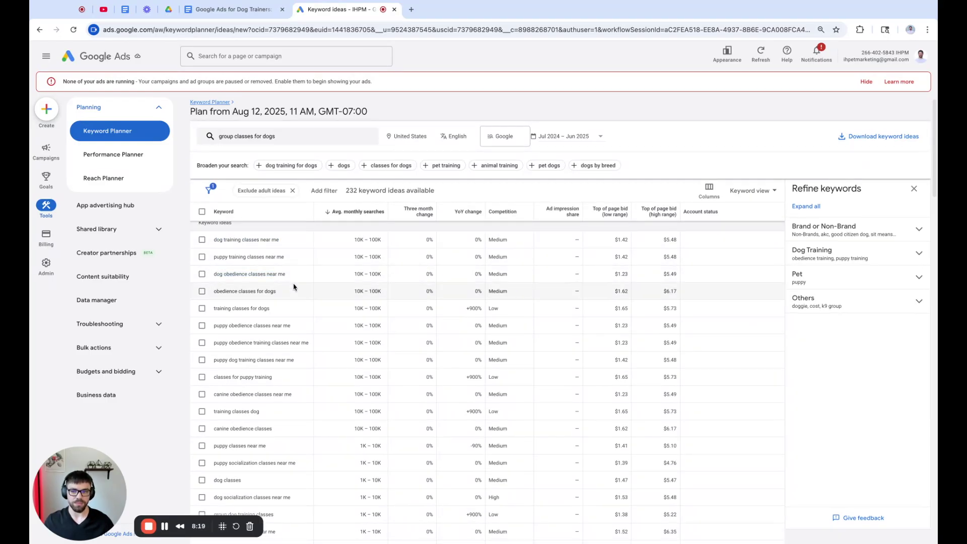
# Examine the further group class keyword ideas and highlight "classes for puppy training".
pyautogui.scroll(-1, 291, 284)
pyautogui.scroll(-3, 291, 283)
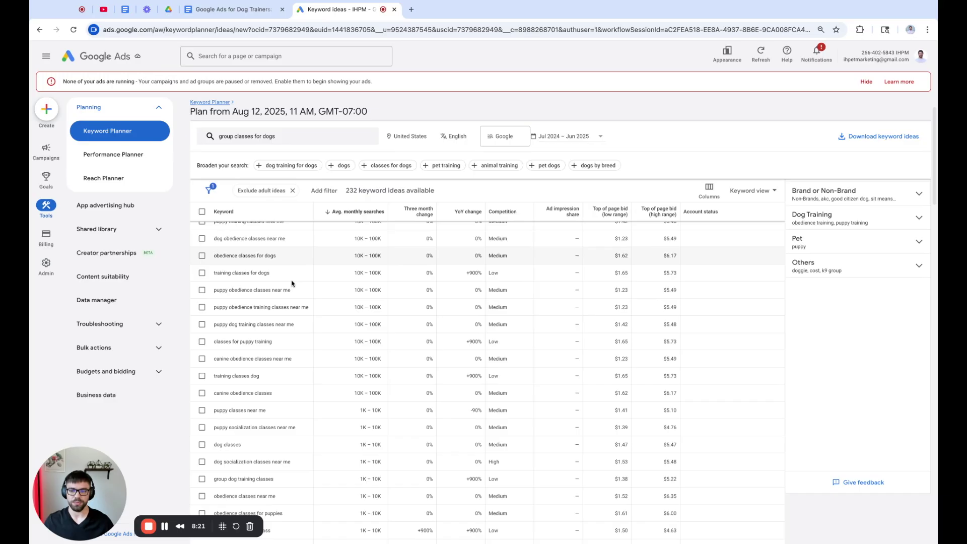
pyautogui.scroll(-1, 282, 292)
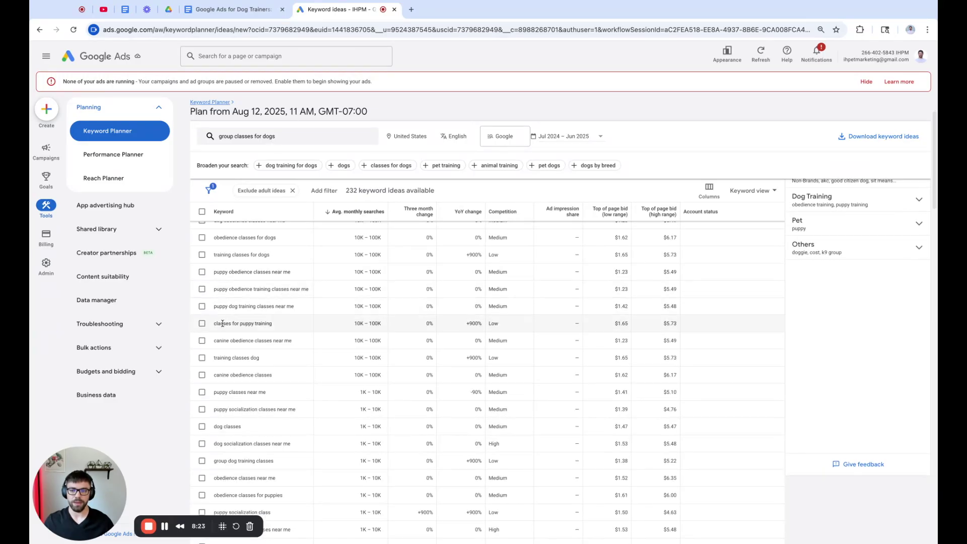
pyautogui.moveTo(215, 324)
pyautogui.mouseDown()
pyautogui.moveTo(285, 325)
pyautogui.moveTo(209, 325)
pyautogui.mouseUp()
pyautogui.click(286, 325)
pyautogui.click(283, 324)
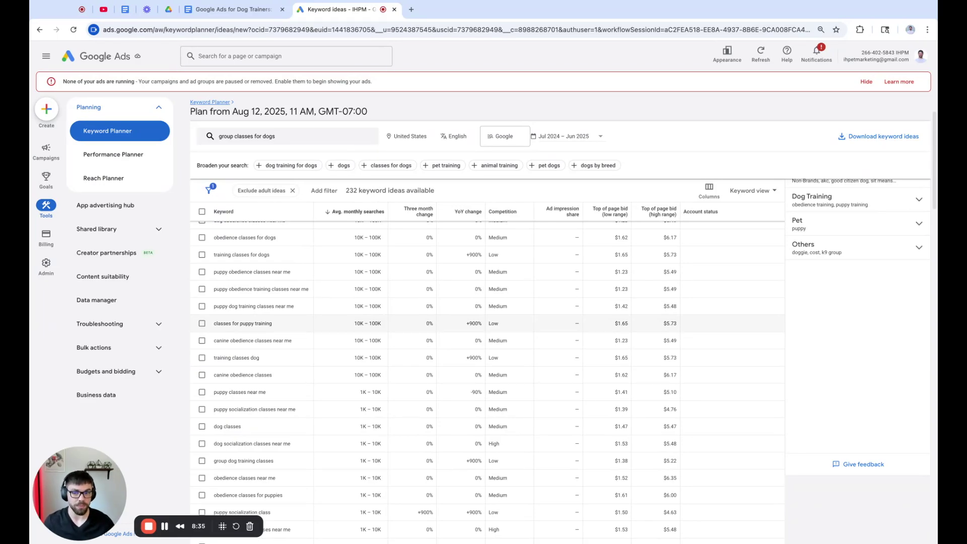
pyautogui.scroll(-2, 285, 332)
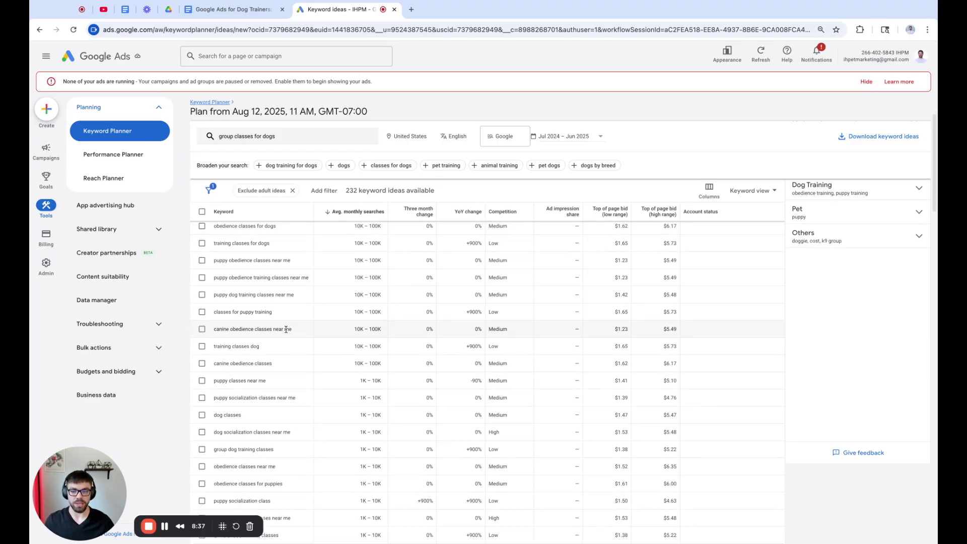
pyautogui.scroll(-3, 285, 332)
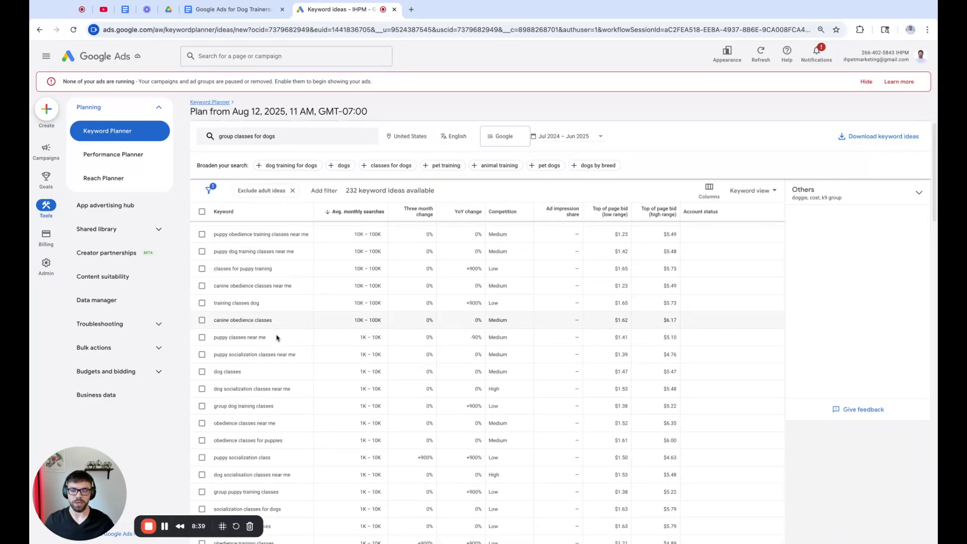
pyautogui.scroll(5, 276, 335)
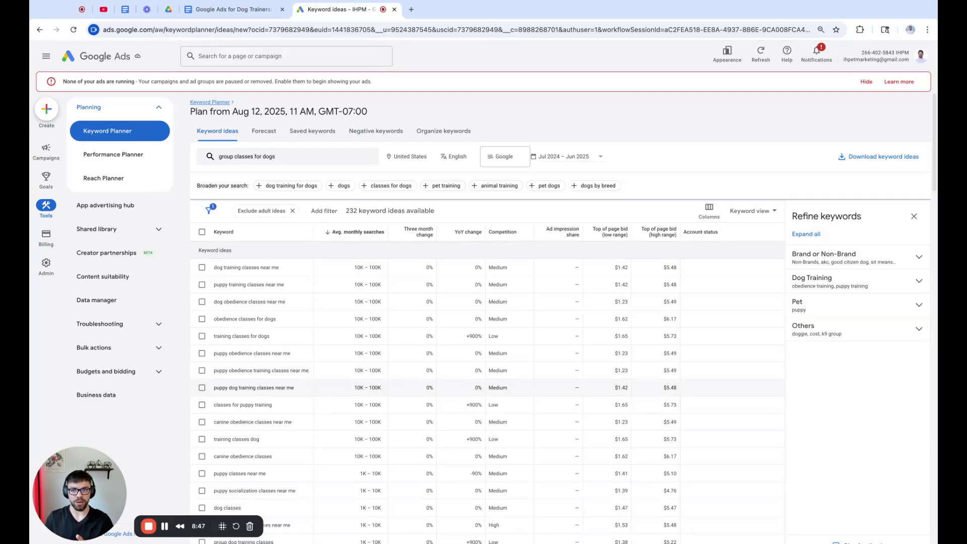
# Switch to the campaign build document in Google Docs and highlight program themes in the Example STAGS list.
pyautogui.click(229, 9)
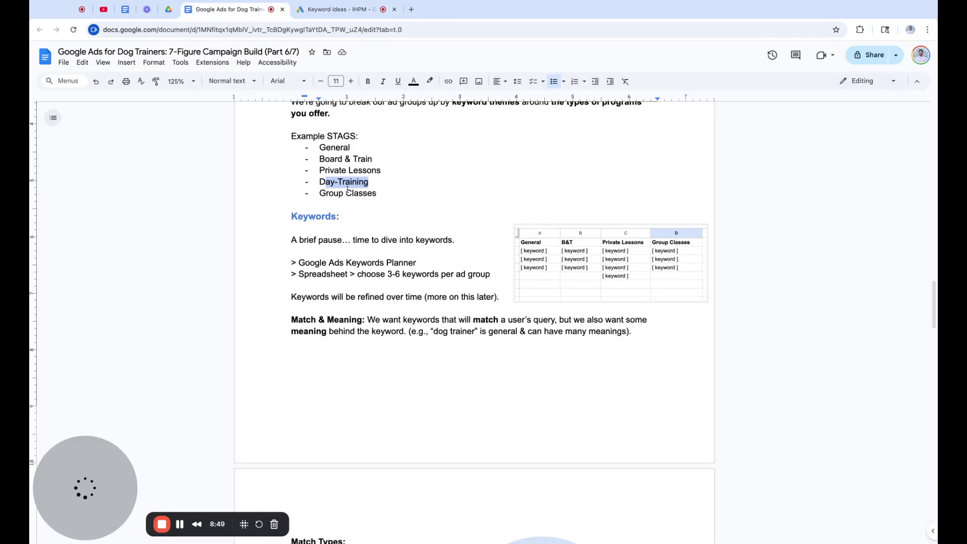
pyautogui.moveTo(379, 182); pyautogui.dragTo(366, 164)
pyautogui.click(409, 196)
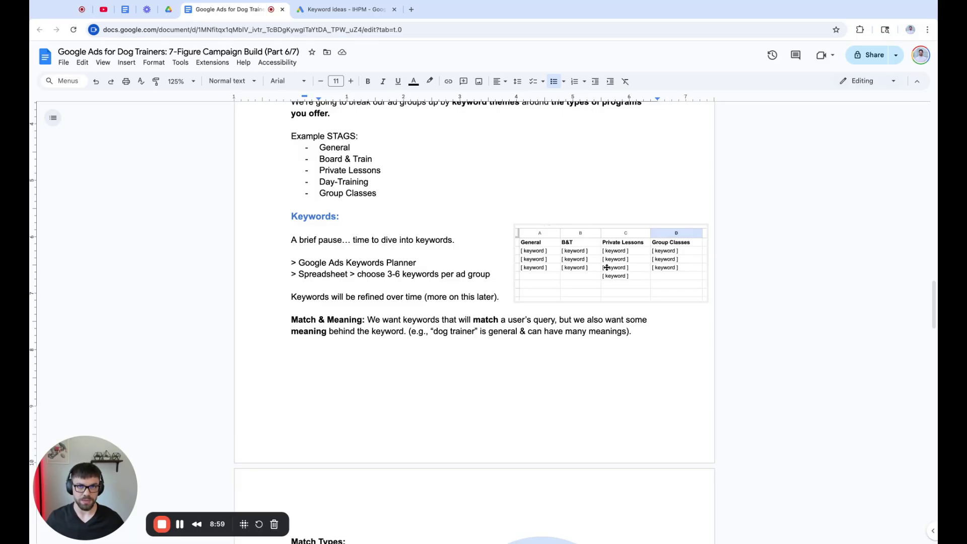
# Highlight the "Match & Meaning" label and the opening words "We want keywords that will" in the Keywords section.
pyautogui.scroll(-1, 327, 289)
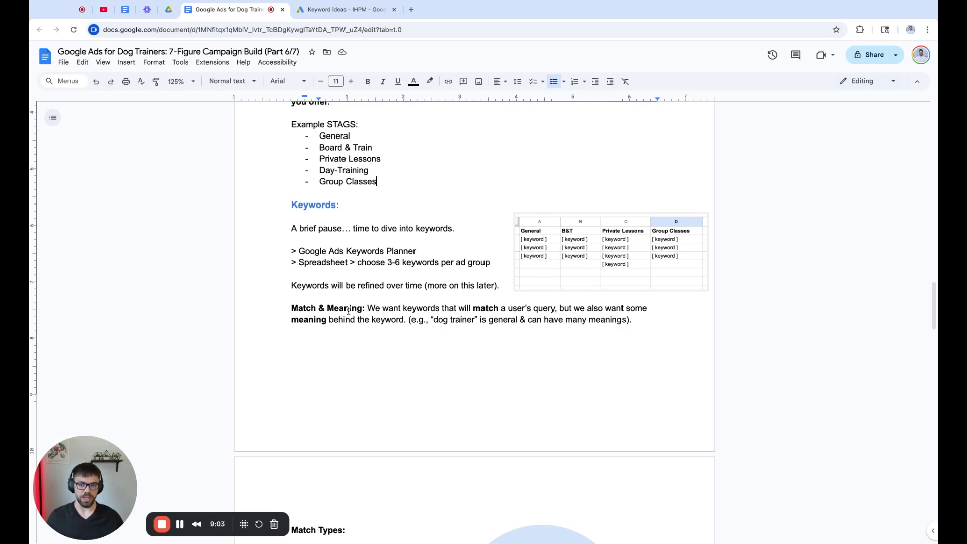
pyautogui.moveTo(291, 307); pyautogui.dragTo(362, 308)
pyautogui.click(368, 308)
pyautogui.hotkey('shift', 'Right')
pyautogui.hotkey('shift', 'Right')
pyautogui.hotkey('shift', 'Right')
pyautogui.hotkey('shift', 'Right')
pyautogui.hotkey('shift', 'Right')
pyautogui.hotkey('shift', 'Right')
pyautogui.hotkey('shift', 'Right')
pyautogui.hotkey('shift', 'Right')
pyautogui.hotkey('shift', 'Right')
pyautogui.hotkey('shift', 'Right')
pyautogui.hotkey('shift', 'Right')
pyautogui.hotkey('shift', 'Right')
pyautogui.hotkey('shift', 'Right')
pyautogui.hotkey('shift', 'Right')
pyautogui.hotkey('shift', 'Right')
pyautogui.hotkey('shift', 'Right')
pyautogui.hotkey('shift', 'Right')
pyautogui.hotkey('shift', 'Right')
pyautogui.hotkey('shift', 'Right')
pyautogui.hotkey('shift', 'Right')
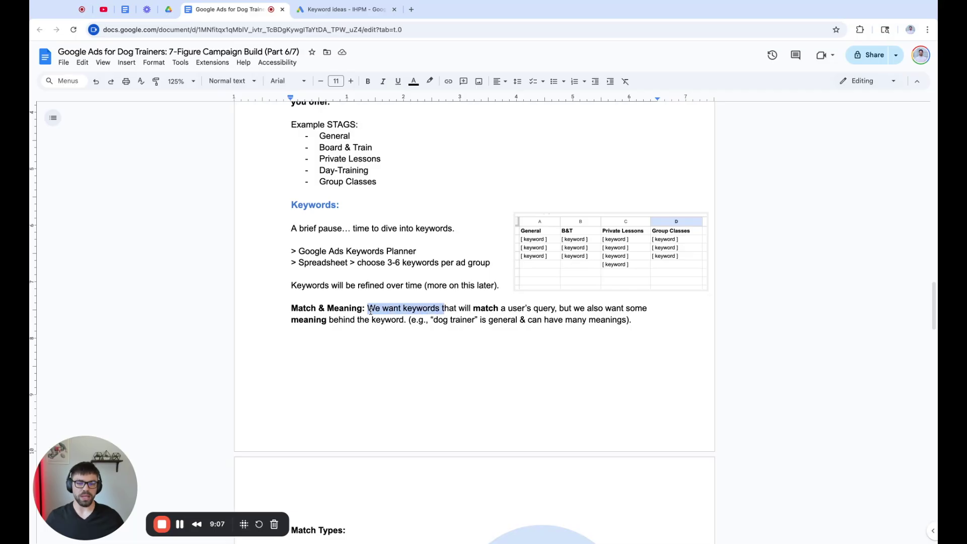
pyautogui.hotkey('shift', 'Right')
pyautogui.hotkey('shift', 'Right')
pyautogui.hotkey('shift', 'Right')
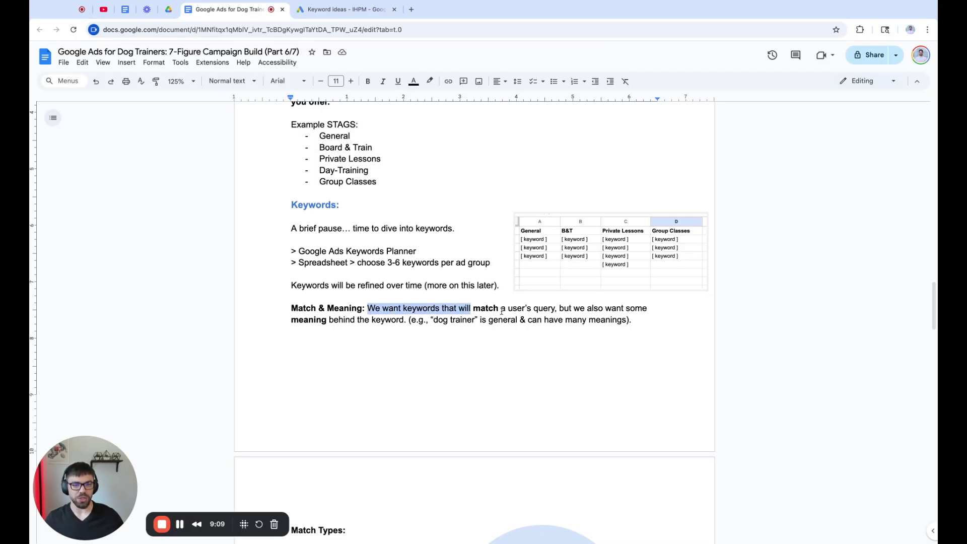
pyautogui.click(534, 308)
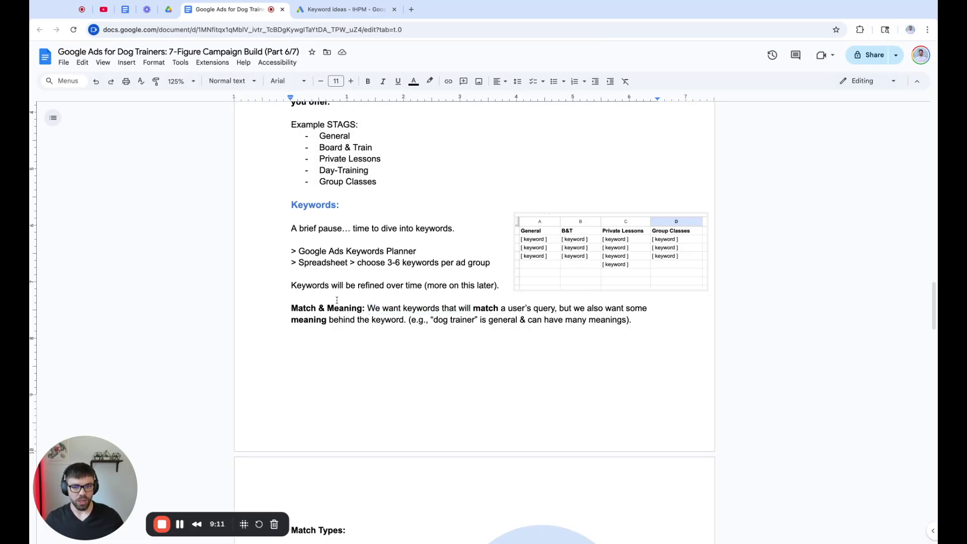
# Highlight the words "meaning behind" in the Match & Meaning paragraph.
pyautogui.click(293, 322)
pyautogui.hotkey('shift', 'Right')
pyautogui.hotkey('shift', 'Right')
pyautogui.hotkey('shift', 'Right')
pyautogui.hotkey('shift', 'Right')
pyautogui.hotkey('shift', 'Right')
pyautogui.hotkey('shift', 'Right')
pyautogui.hotkey('shift', 'Right')
pyautogui.hotkey('shift', 'Right')
pyautogui.hotkey('shift', 'Right')
pyautogui.hotkey('shift', 'Right')
pyautogui.hotkey('shift', 'Right')
pyautogui.hotkey('shift', 'Right')
pyautogui.hotkey('shift', 'Right')
pyautogui.hotkey('shift', 'Right')
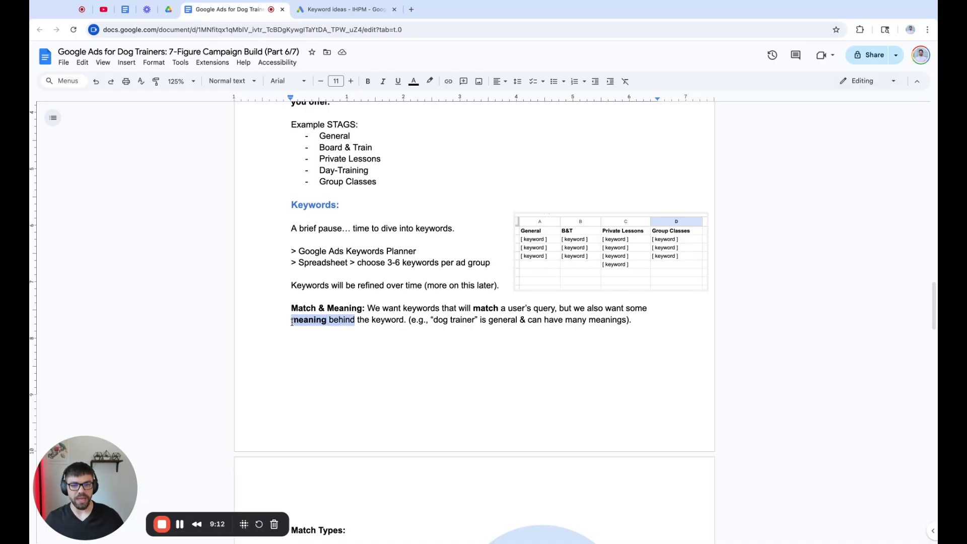
pyautogui.click(381, 320)
# Highlight the example keyword "dog trainer" and the explanation following it in the Match & Meaning paragraph.
pyautogui.click(433, 320)
pyautogui.hotkey('shift', 'Right')
pyautogui.hotkey('shift', 'Right')
pyautogui.hotkey('shift', 'Right')
pyautogui.hotkey('shift', 'Right')
pyautogui.hotkey('shift', 'Right')
pyautogui.hotkey('shift', 'Right')
pyautogui.hotkey('shift', 'Right')
pyautogui.hotkey('shift', 'Right')
pyautogui.hotkey('shift', 'Right')
pyautogui.hotkey('shift', 'Right')
pyautogui.hotkey('shift', 'Right')
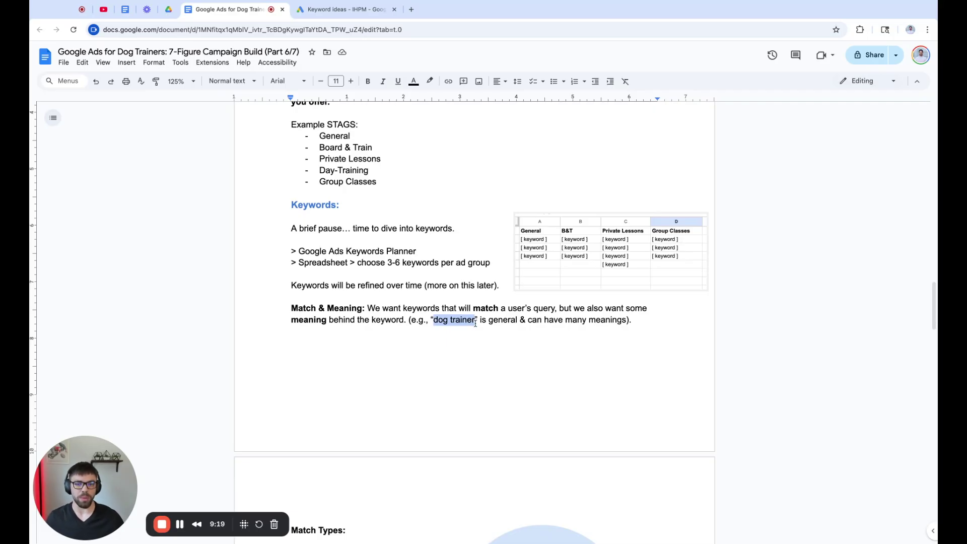
pyautogui.click(459, 329)
pyautogui.click(433, 320)
pyautogui.hotkey('shift', 'Right')
pyautogui.hotkey('shift', 'Right')
pyautogui.hotkey('shift', 'Right')
pyautogui.hotkey('shift', 'Right')
pyautogui.hotkey('shift', 'Right')
pyautogui.hotkey('shift', 'Right')
pyautogui.hotkey('shift', 'Right')
pyautogui.hotkey('shift', 'Right')
pyautogui.hotkey('shift', 'Right')
pyautogui.hotkey('shift', 'Right')
pyautogui.hotkey('shift', 'Right')
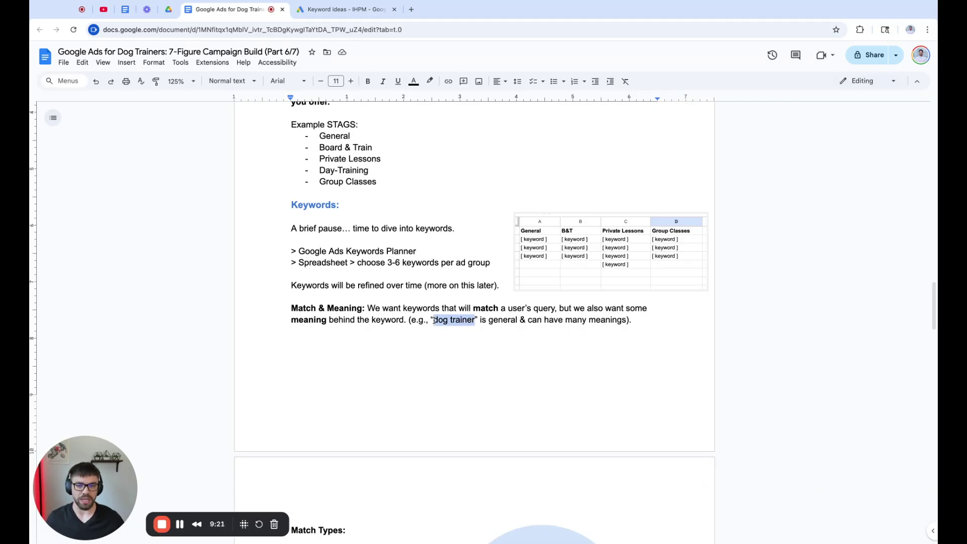
pyautogui.moveTo(480, 321); pyautogui.dragTo(551, 331)
pyautogui.click(541, 337)
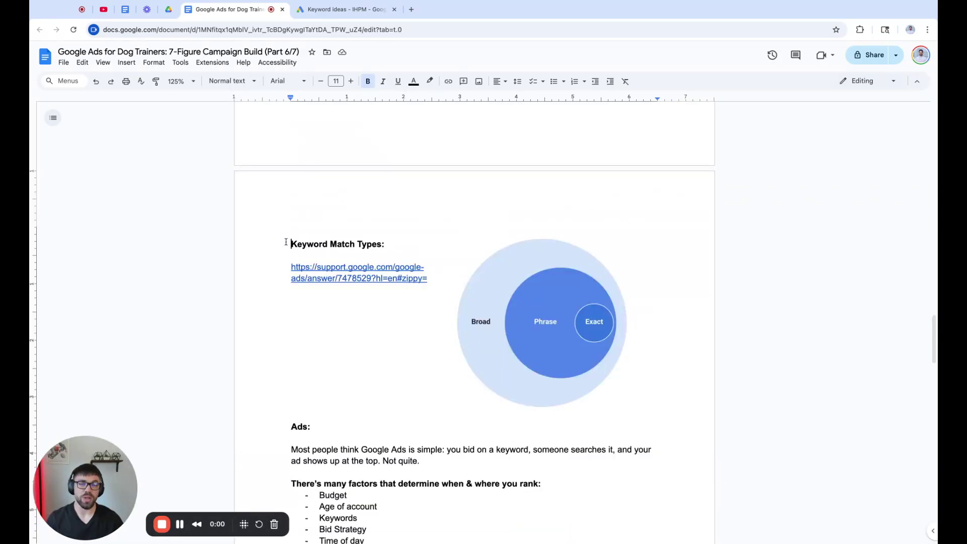
# Highlight the "Keyword Match Types:" heading beside the Broad, Phrase and Exact diagram.
pyautogui.moveTo(286, 242); pyautogui.dragTo(398, 243)
pyautogui.click(404, 240)
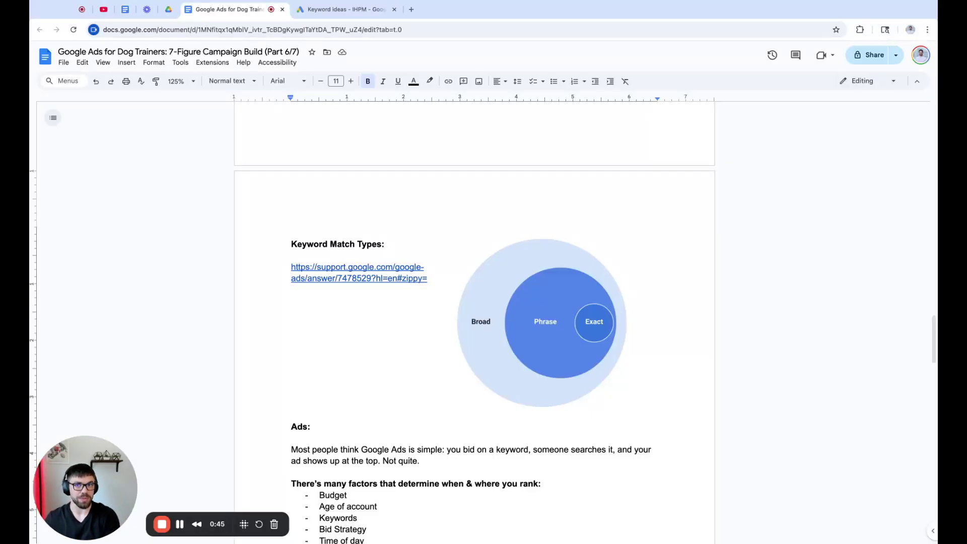
# Open the linked Google Ads Help article on keyword matching from the Keyword Match Types section and enlarge the page for reading.
pyautogui.click(358, 269)
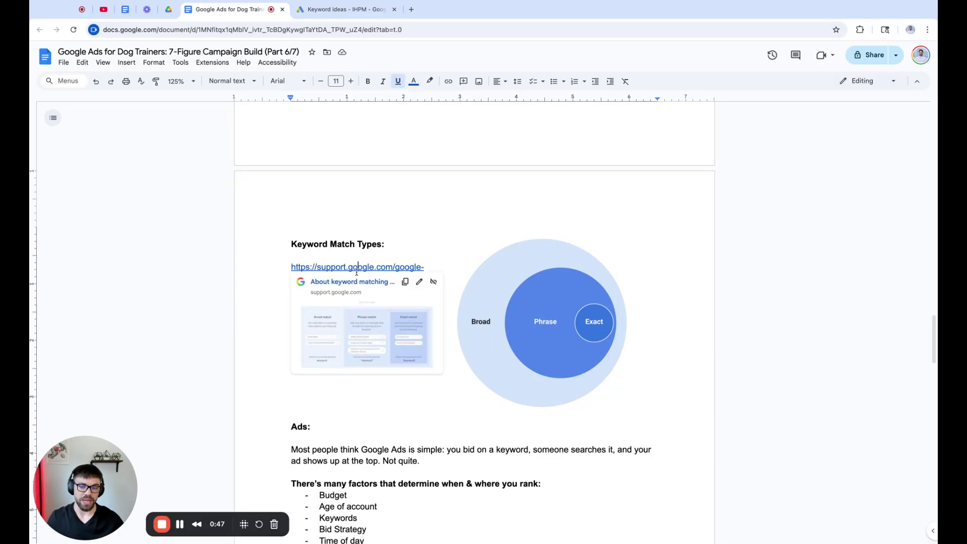
pyautogui.click(353, 282)
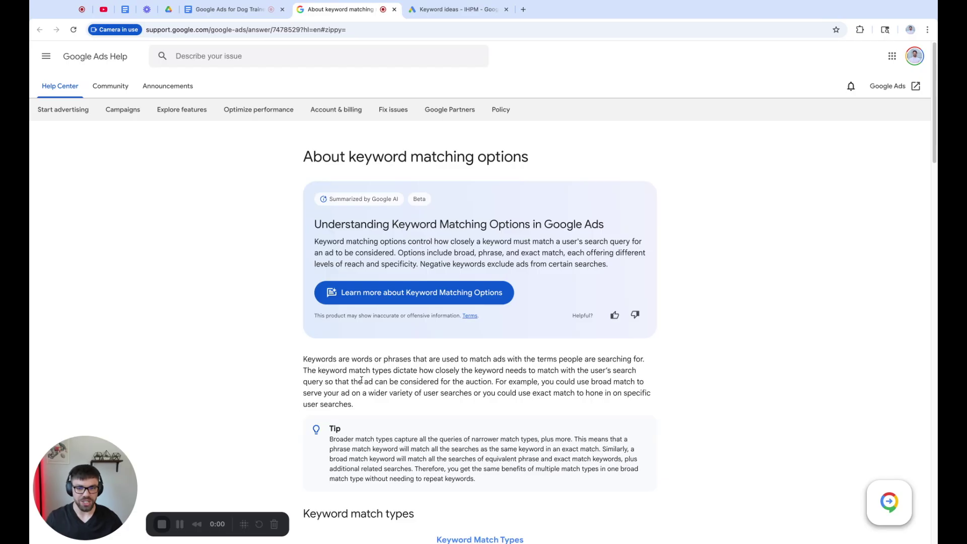
pyautogui.scroll(-5, 375, 382)
pyautogui.scroll(5, 417, 385)
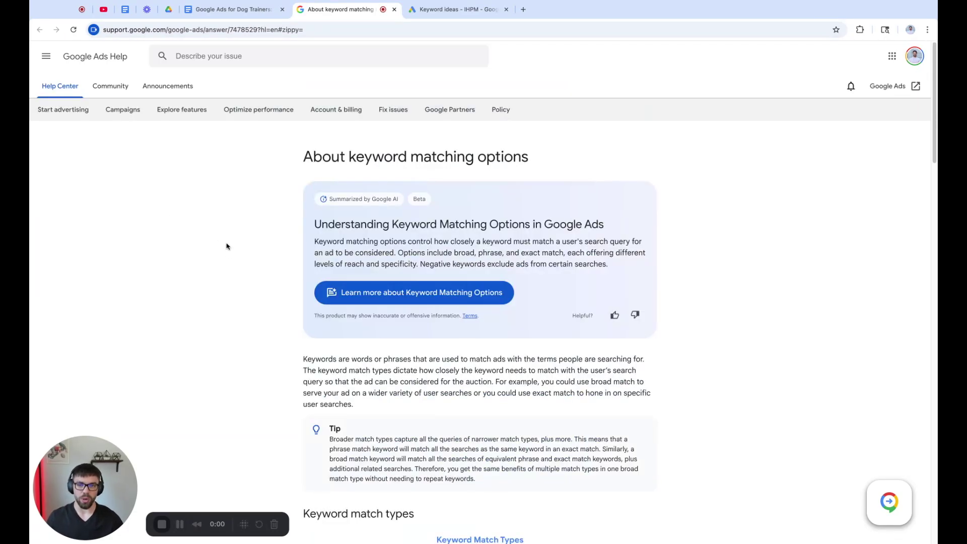
pyautogui.scroll(-1, 261, 307)
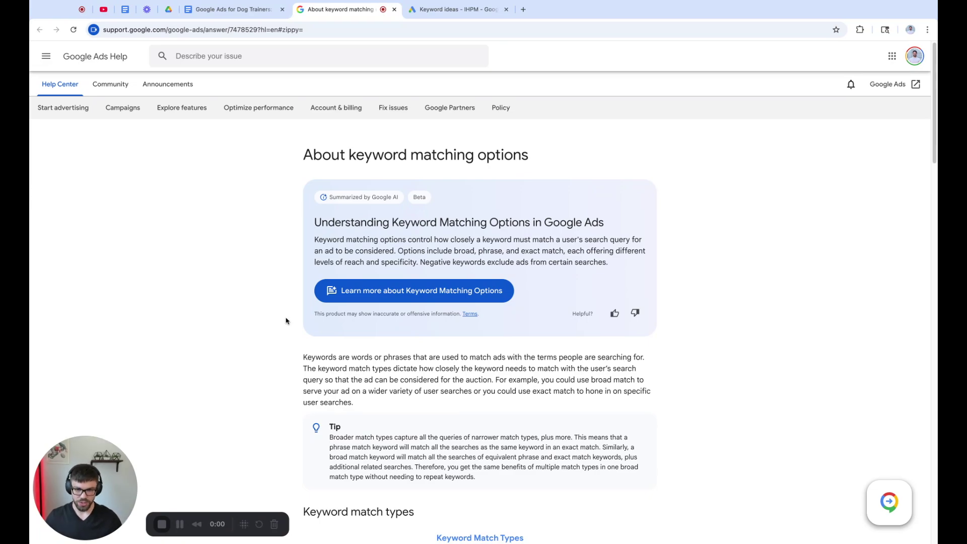
pyautogui.hotkey('ctrl', '+')
pyautogui.hotkey('ctrl', '+')
pyautogui.scroll(-1, 297, 302)
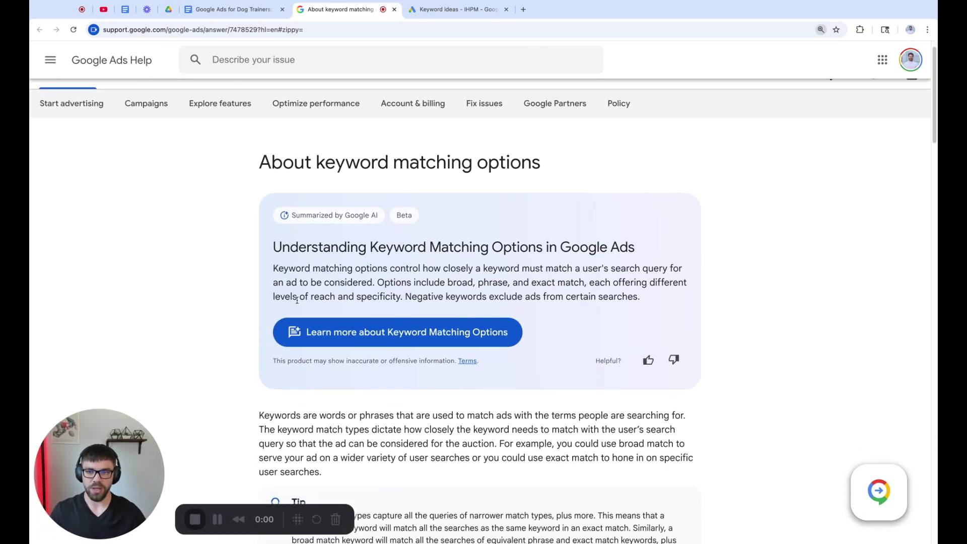
# Highlight the heading "Understanding Keyword Matching Options in Google Ads" in the help article.
pyautogui.click(231, 9)
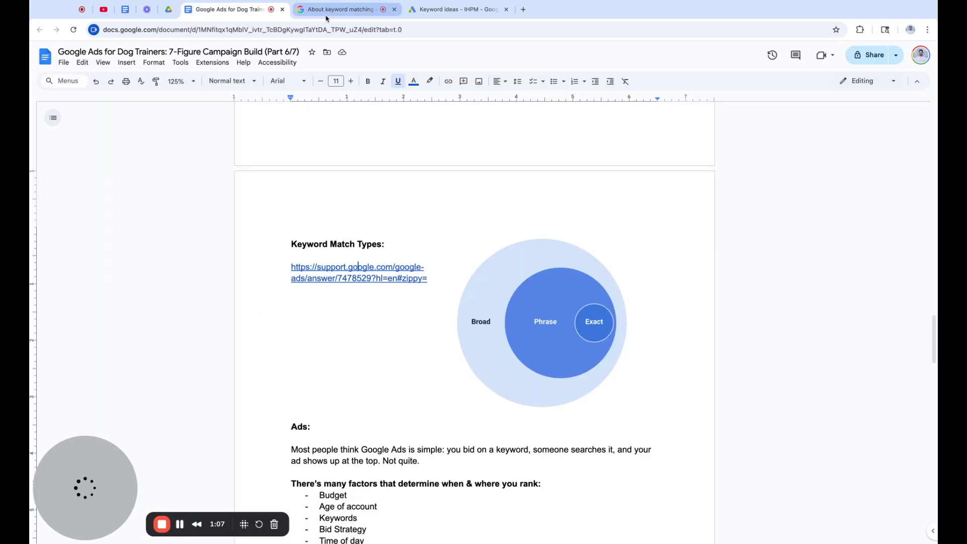
pyautogui.click(327, 11)
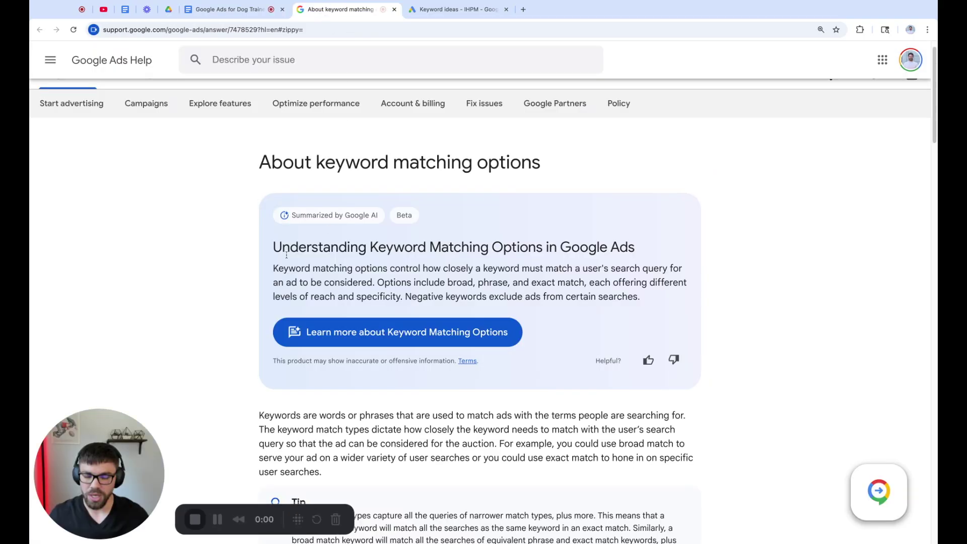
pyautogui.scroll(-1, 287, 252)
pyautogui.moveTo(275, 244); pyautogui.dragTo(636, 242)
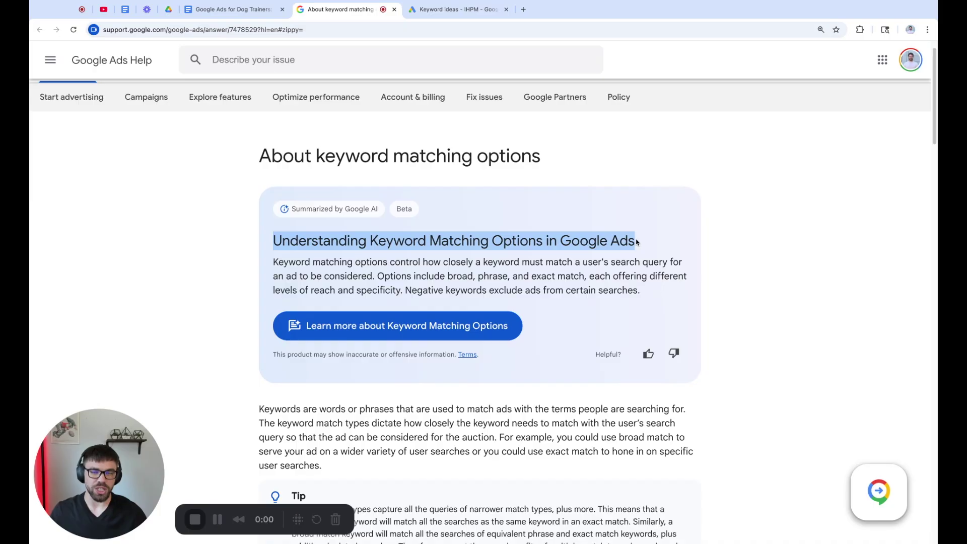
# Highlight the summary text from "Keyword matching options control" through the mention of broad, phrase and exact match.
pyautogui.scroll(-2, 631, 244)
pyautogui.click(262, 275)
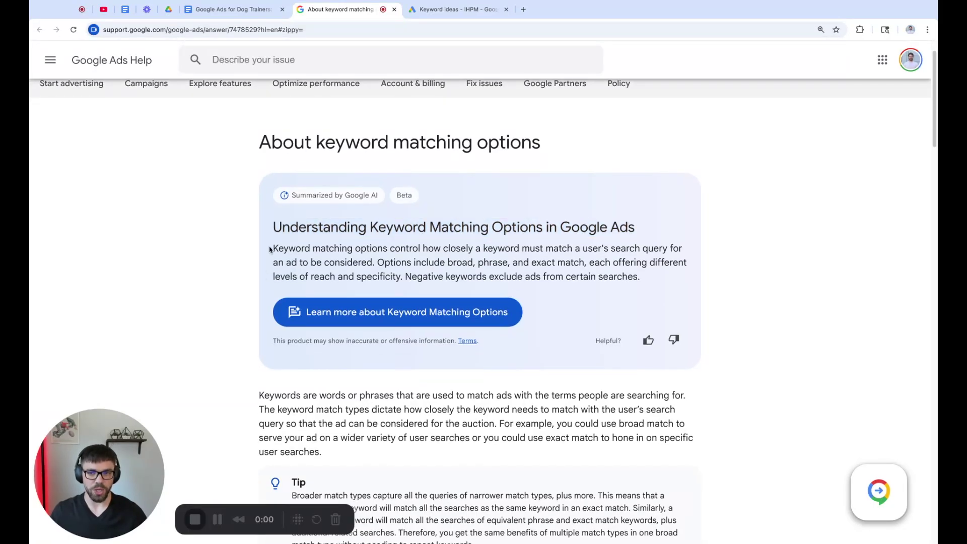
pyautogui.moveTo(270, 249); pyautogui.dragTo(669, 262)
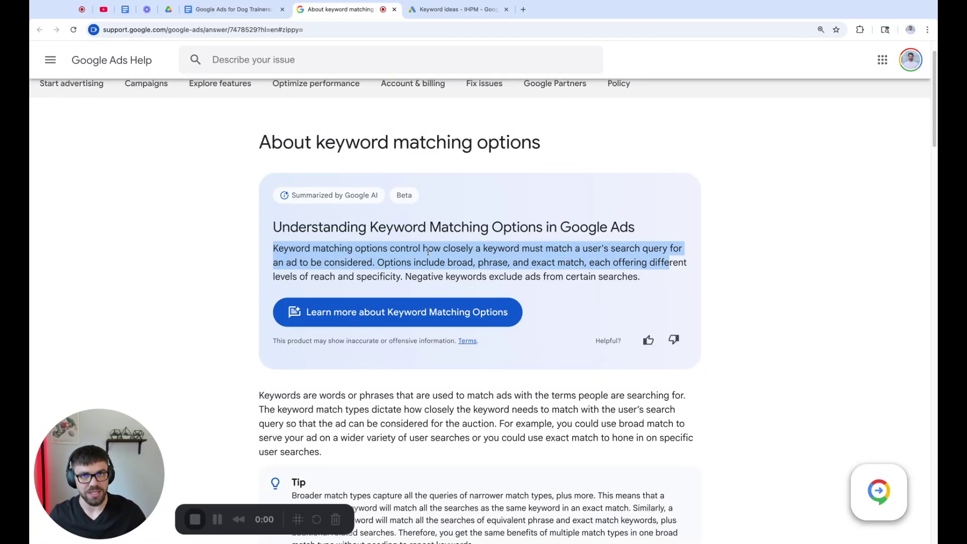
# Highlight the match type options in the summary sentence, ending with the words "levels of reach and specificity".
pyautogui.click(409, 260)
pyautogui.moveTo(386, 261); pyautogui.dragTo(668, 267)
pyautogui.doubleClick(478, 262)
pyautogui.click(590, 263)
pyautogui.moveTo(274, 276); pyautogui.dragTo(395, 275)
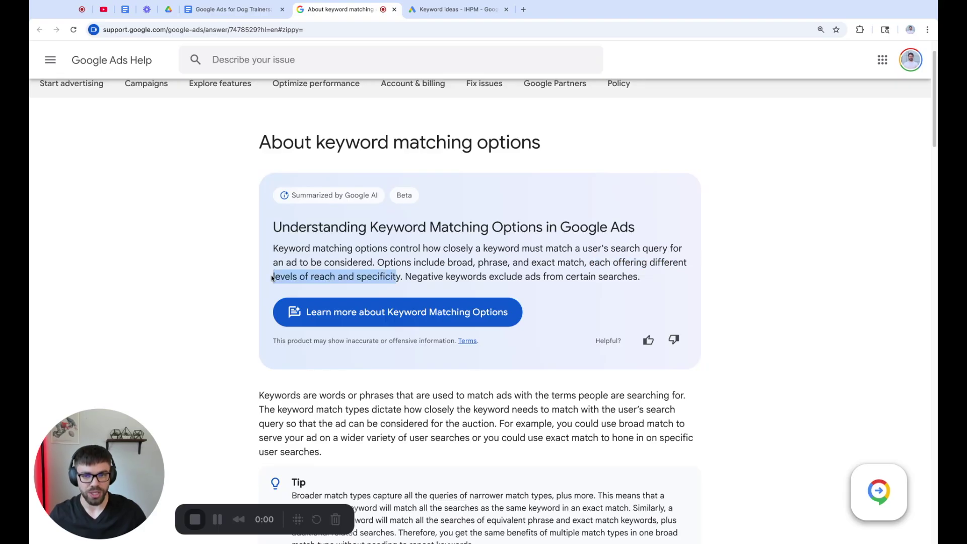
# Highlight the sentence "Negative keywords exclude ads from certain searches." in the article summary.
pyautogui.tripleClick(407, 277)
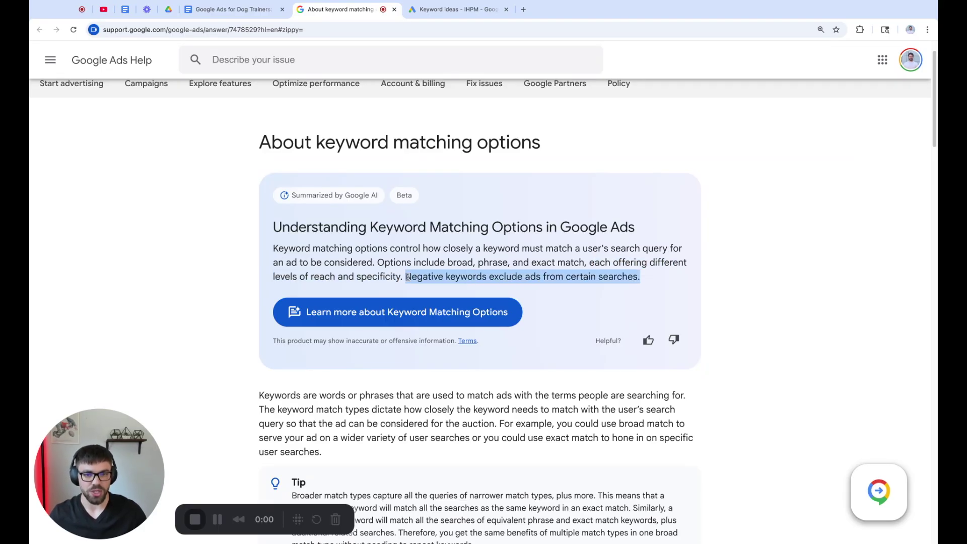
pyautogui.click(646, 279)
pyautogui.hotkey('alt', 'shift', 'Left')
pyautogui.hotkey('alt', 'shift', 'Left')
pyautogui.hotkey('alt', 'shift', 'Left')
pyautogui.hotkey('alt', 'shift', 'Left')
pyautogui.hotkey('alt', 'shift', 'Left')
pyautogui.hotkey('alt', 'shift', 'Left')
pyautogui.hotkey('alt', 'shift', 'Left')
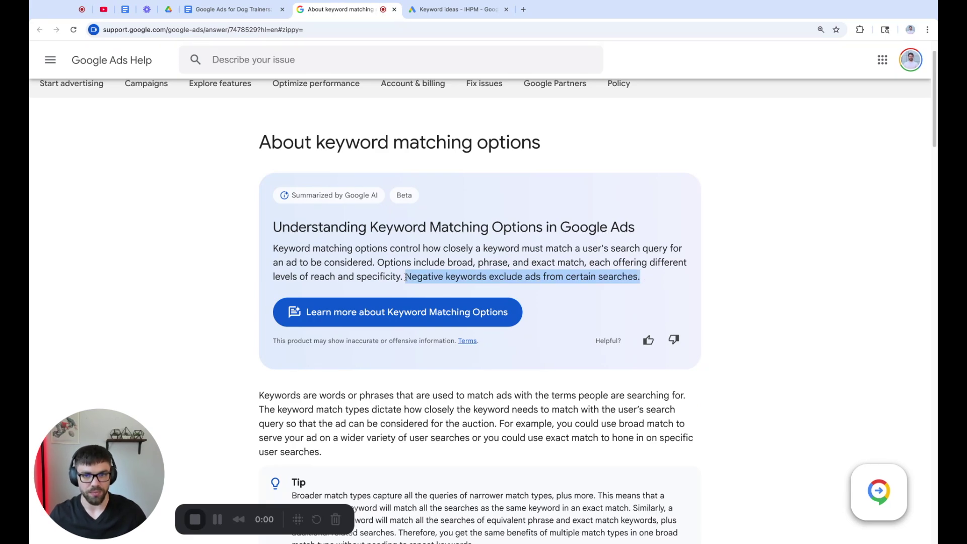
# Highlight the sentence below the summary from "The keyword match types dictate how closely" through "considered for the auction.".
pyautogui.scroll(-2, 264, 393)
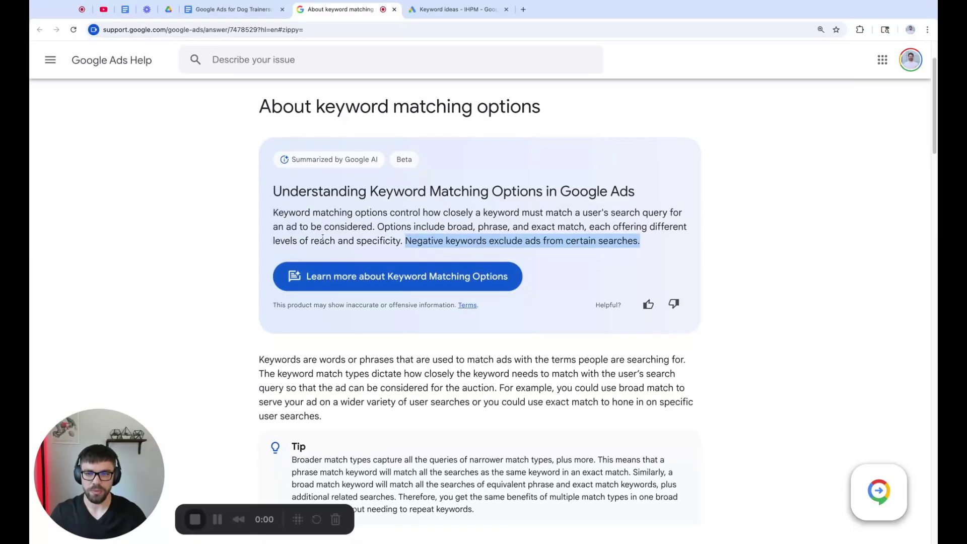
pyautogui.scroll(-1, 264, 394)
pyautogui.click(250, 351)
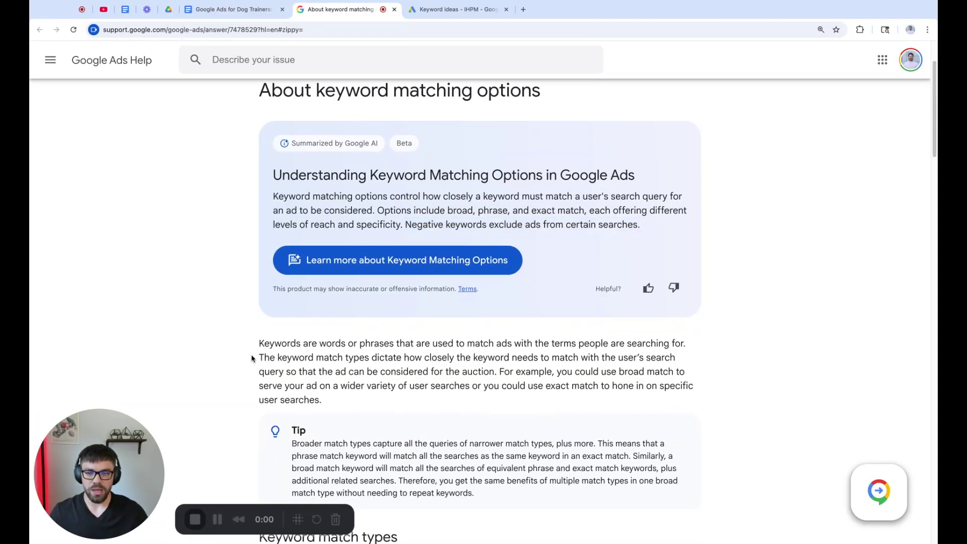
pyautogui.hotkey('shift', 'Right')
pyautogui.hotkey('shift', 'Right')
pyautogui.hotkey('shift', 'Right')
pyautogui.hotkey('shift', 'Right')
pyautogui.hotkey('shift', 'Right')
pyautogui.hotkey('shift', 'Right')
pyautogui.hotkey('shift', 'Right')
pyautogui.hotkey('shift', 'Right')
pyautogui.hotkey('shift', 'Right')
pyautogui.hotkey('shift', 'Right')
pyautogui.hotkey('shift', 'Right')
pyautogui.hotkey('shift', 'Right')
pyautogui.hotkey('shift', 'Right')
pyautogui.hotkey('shift', 'Right')
pyautogui.hotkey('shift', 'Right')
pyautogui.hotkey('shift', 'Right')
pyautogui.hotkey('shift', 'Right')
pyautogui.hotkey('shift', 'Right')
pyautogui.hotkey('shift', 'Right')
pyautogui.hotkey('shift', 'Right')
pyautogui.hotkey('shift', 'Right')
pyautogui.hotkey('shift', 'Right')
pyautogui.hotkey('shift', 'Right')
pyautogui.hotkey('shift', 'Right')
pyautogui.hotkey('shift', 'Right')
pyautogui.hotkey('shift', 'Right')
pyautogui.hotkey('shift', 'Right')
pyautogui.hotkey('shift', 'Right')
pyautogui.hotkey('shift', 'Right')
pyautogui.hotkey('shift', 'Right')
pyautogui.hotkey('shift', 'Right')
pyautogui.hotkey('shift', 'Right')
pyautogui.hotkey('shift', 'Right')
pyautogui.hotkey('shift', 'Right')
pyautogui.hotkey('shift', 'Right')
pyautogui.hotkey('shift', 'Right')
pyautogui.hotkey('shift', 'Right')
pyautogui.hotkey('shift', 'Right')
pyautogui.hotkey('shift', 'Right')
pyautogui.hotkey('shift', 'Right')
pyautogui.hotkey('shift', 'Right')
pyautogui.hotkey('shift', 'Right')
pyautogui.hotkey('shift', 'Right')
pyautogui.hotkey('shift', 'Right')
pyautogui.hotkey('shift', 'Right')
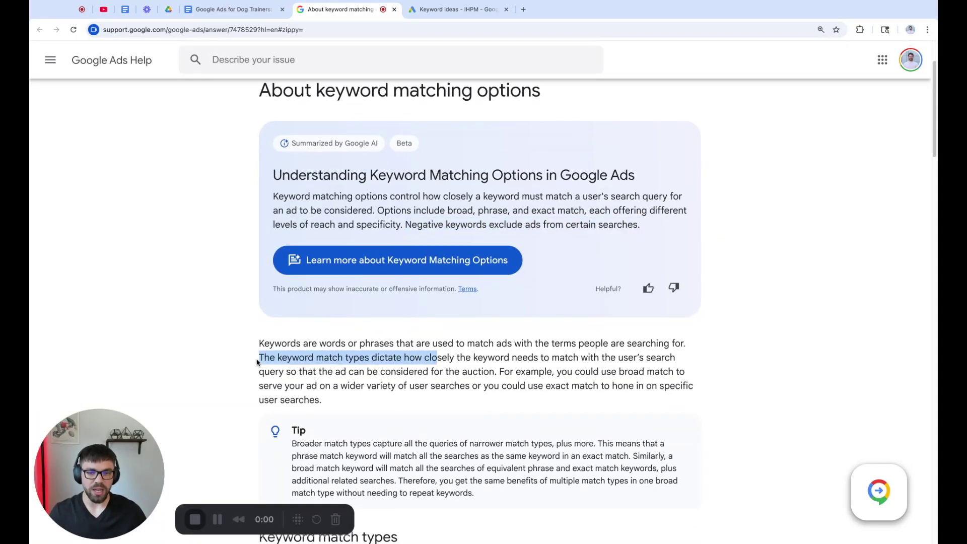
pyautogui.hotkey('shift', 'Right')
pyautogui.hotkey('shift', 'Right')
pyautogui.hotkey('shift', 'Right')
pyautogui.hotkey('shift', 'Right')
pyautogui.hotkey('shift', 'Right')
pyautogui.hotkey('shift', 'Right')
pyautogui.hotkey('shift', 'Right')
pyautogui.hotkey('shift', 'Right')
pyautogui.hotkey('shift', 'Right')
pyautogui.hotkey('shift', 'Right')
pyautogui.hotkey('shift', 'Right')
pyautogui.hotkey('shift', 'Right')
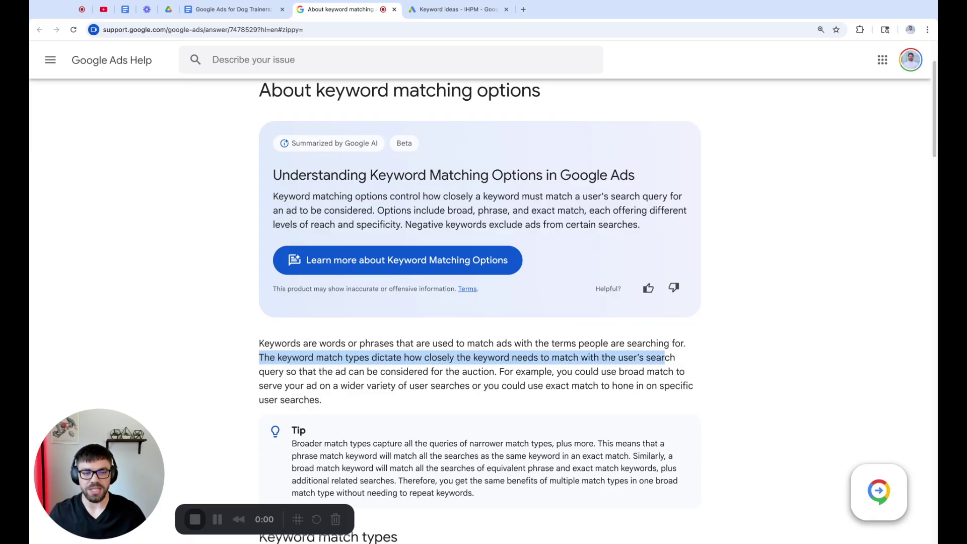
pyautogui.hotkey('shift', 'Down')
pyautogui.hotkey('shift', 'Left')
pyautogui.hotkey('shift', 'Left')
pyautogui.hotkey('shift', 'Left')
pyautogui.hotkey('shift', 'Left')
pyautogui.hotkey('shift', 'Left')
pyautogui.hotkey('shift', 'Left')
pyautogui.hotkey('shift', 'Left')
pyautogui.hotkey('shift', 'Left')
pyautogui.hotkey('shift', 'Left')
pyautogui.hotkey('shift', 'Left')
pyautogui.hotkey('shift', 'Left')
pyautogui.hotkey('shift', 'Left')
pyautogui.hotkey('shift', 'Left')
pyautogui.hotkey('shift', 'Left')
pyautogui.hotkey('shift', 'Left')
pyautogui.hotkey('shift', 'Left')
pyautogui.hotkey('shift', 'Left')
pyautogui.hotkey('shift', 'Left')
pyautogui.hotkey('shift', 'Left')
pyautogui.hotkey('shift', 'Left')
pyautogui.hotkey('shift', 'Right')
pyautogui.hotkey('shift', 'Right')
pyautogui.hotkey('shift', 'Right')
pyautogui.hotkey('shift', 'Right')
pyautogui.hotkey('shift', 'Right')
pyautogui.hotkey('shift', 'Right')
pyautogui.hotkey('shift', 'Right')
pyautogui.hotkey('shift', 'Right')
pyautogui.hotkey('shift', 'Right')
pyautogui.hotkey('shift', 'Right')
pyautogui.hotkey('shift', 'Right')
pyautogui.hotkey('shift', 'Right')
pyautogui.hotkey('shift', 'Right')
pyautogui.hotkey('shift', 'Right')
pyautogui.hotkey('shift', 'Right')
pyautogui.hotkey('shift', 'Right')
pyautogui.hotkey('shift', 'Right')
pyautogui.hotkey('shift', 'Right')
pyautogui.hotkey('shift', 'Right')
pyautogui.hotkey('shift', 'Right')
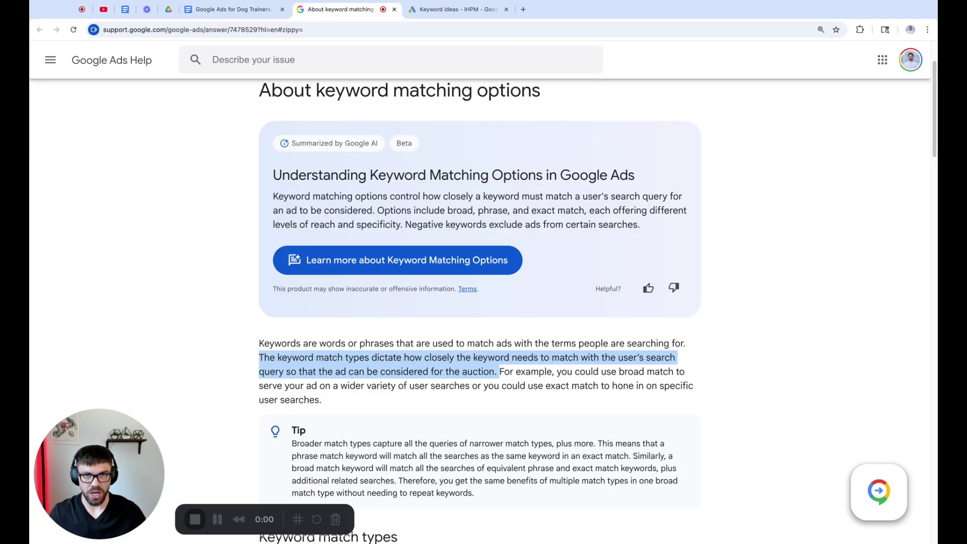
# Highlight the words "For example" that follow the sentence about keyword match types.
pyautogui.scroll(-1, 478, 302)
pyautogui.click(499, 370)
pyautogui.hotkey('shift', 'Right')
pyautogui.hotkey('shift', 'Right')
pyautogui.hotkey('shift', 'Right')
pyautogui.hotkey('shift', 'Right')
pyautogui.hotkey('shift', 'Right')
pyautogui.hotkey('shift', 'Right')
pyautogui.hotkey('shift', 'Right')
pyautogui.hotkey('shift', 'Right')
pyautogui.hotkey('shift', 'Right')
pyautogui.hotkey('shift', 'Right')
pyautogui.hotkey('shift', 'Right')
# Highlight the phrase "you could use broad match to" in the introductory paragraph's example sentence.
pyautogui.click(553, 370)
pyautogui.hotkey('shift', 'Right')
pyautogui.hotkey('shift', 'Right')
pyautogui.hotkey('shift', 'Right')
pyautogui.hotkey('shift', 'Right')
pyautogui.hotkey('shift', 'Right')
pyautogui.hotkey('shift', 'Right')
pyautogui.hotkey('shift', 'Right')
pyautogui.hotkey('shift', 'Right')
pyautogui.hotkey('shift', 'Right')
pyautogui.hotkey('shift', 'Right')
pyautogui.hotkey('shift', 'Right')
pyautogui.hotkey('shift', 'Right')
pyautogui.hotkey('shift', 'Right')
pyautogui.hotkey('shift', 'Right')
pyautogui.hotkey('shift', 'Right')
pyautogui.hotkey('shift', 'Right')
pyautogui.hotkey('shift', 'Right')
pyautogui.hotkey('shift', 'Right')
pyautogui.hotkey('shift', 'Right')
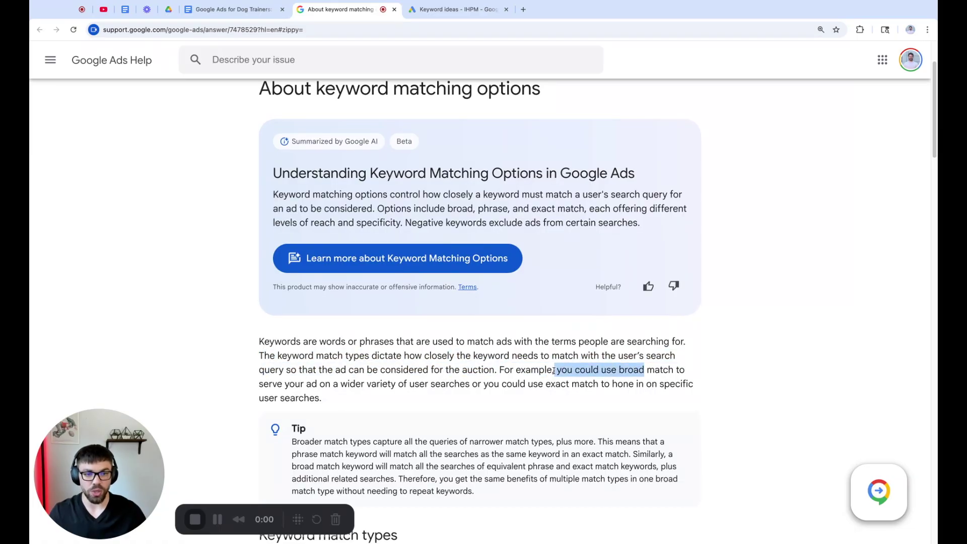
pyautogui.hotkey('shift', 'Right')
pyautogui.hotkey('shift', 'Right')
pyautogui.hotkey('shift', 'Right')
pyautogui.hotkey('shift', 'Right')
pyautogui.hotkey('shift', 'Right')
pyautogui.hotkey('shift', 'Right')
pyautogui.hotkey('shift', 'Right')
pyautogui.hotkey('shift', 'Right')
pyautogui.hotkey('shift', 'Right')
pyautogui.hotkey('shift', 'Right')
# Highlight "serve your ad on a wider variety of user searches" in the example sentence, and clear the selection.
pyautogui.click(252, 384)
pyautogui.hotkey('shift', 'Right')
pyautogui.hotkey('shift', 'Right')
pyautogui.hotkey('shift', 'Right')
pyautogui.hotkey('shift', 'Right')
pyautogui.hotkey('shift', 'Right')
pyautogui.hotkey('shift', 'Right')
pyautogui.hotkey('shift', 'Right')
pyautogui.hotkey('shift', 'Right')
pyautogui.hotkey('shift', 'Right')
pyautogui.hotkey('shift', 'Right')
pyautogui.hotkey('shift', 'Right')
pyautogui.hotkey('shift', 'Right')
pyautogui.hotkey('shift', 'Right')
pyautogui.hotkey('shift', 'Right')
pyautogui.hotkey('shift', 'Right')
pyautogui.hotkey('shift', 'Right')
pyautogui.hotkey('shift', 'Right')
pyautogui.hotkey('shift', 'Right')
pyautogui.hotkey('shift', 'Right')
pyautogui.hotkey('shift', 'Right')
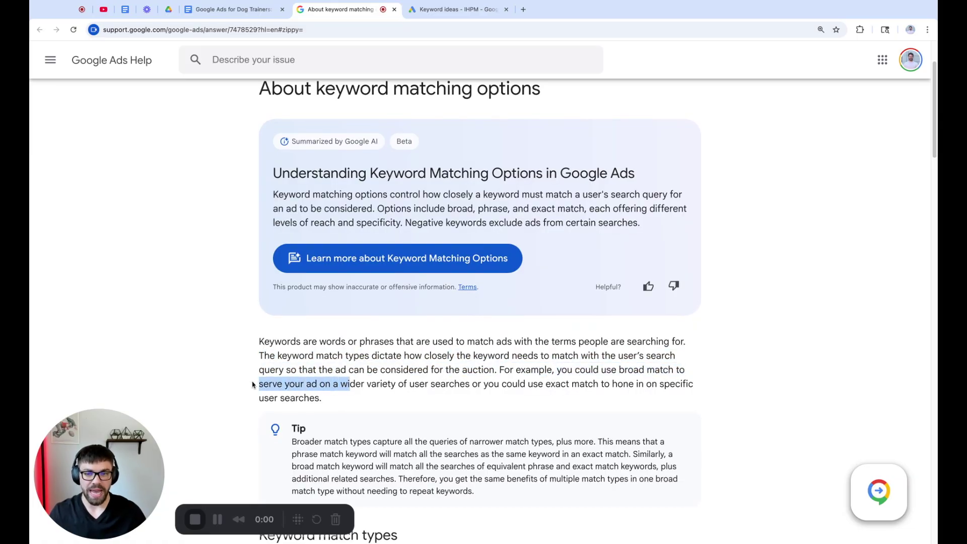
pyautogui.hotkey('shift', 'Right')
pyautogui.hotkey('shift', 'Right')
pyautogui.hotkey('shift', 'Right')
pyautogui.hotkey('shift', 'Right')
pyautogui.hotkey('shift', 'Right')
pyautogui.hotkey('shift', 'Right')
pyautogui.hotkey('shift', 'Right')
pyautogui.hotkey('shift', 'Right')
pyautogui.hotkey('shift', 'Right')
pyautogui.hotkey('shift', 'Right')
pyautogui.hotkey('shift', 'Right')
pyautogui.hotkey('shift', 'Right')
pyautogui.hotkey('shift', 'Right')
pyautogui.hotkey('shift', 'Right')
pyautogui.hotkey('shift', 'Right')
pyautogui.hotkey('shift', 'Right')
pyautogui.hotkey('shift', 'Right')
pyautogui.hotkey('shift', 'Right')
pyautogui.hotkey('shift', 'Right')
pyautogui.hotkey('shift', 'Right')
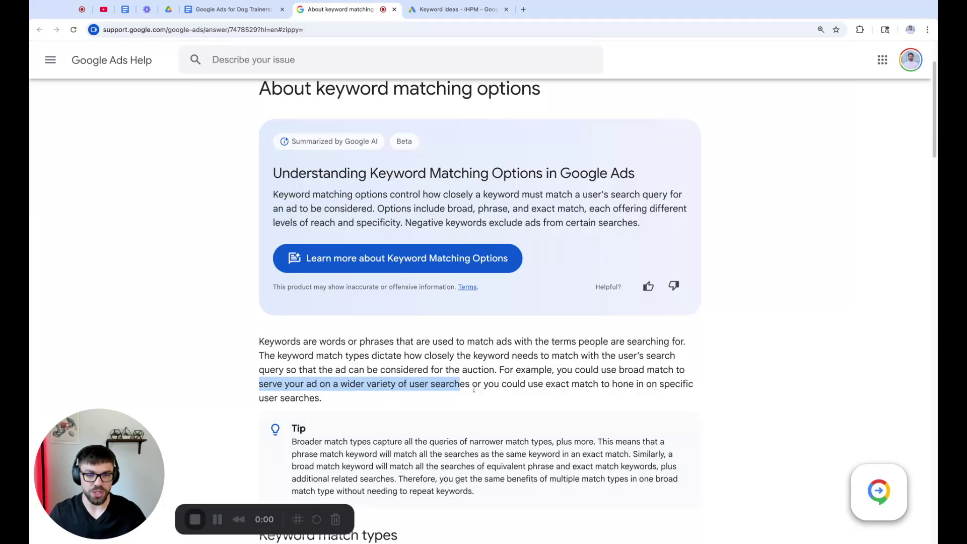
pyautogui.click(496, 385)
# Examine the enlarged Keyword Match Types chart, comparing the descriptions, example queries and keyword notation for broad, phrase and exact match.
pyautogui.scroll(-1, 417, 388)
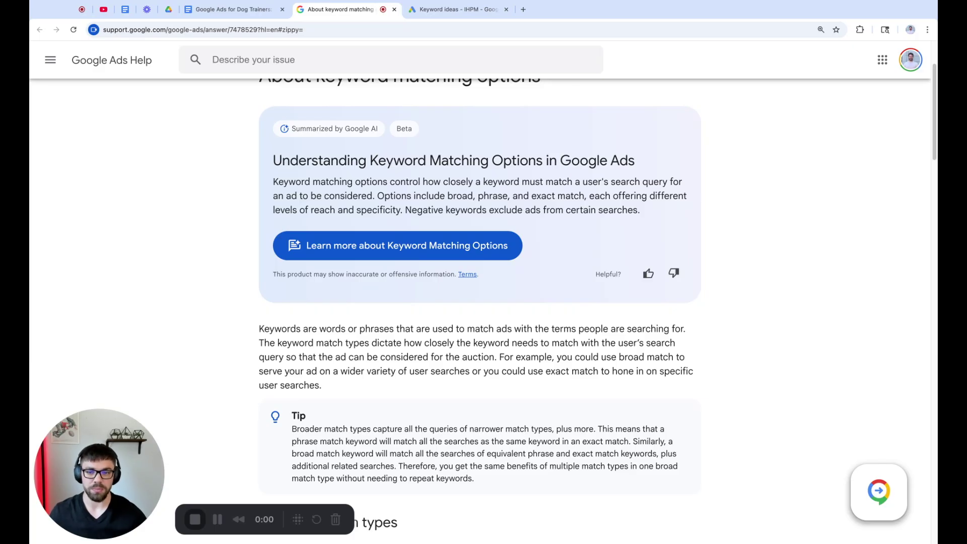
pyautogui.scroll(-3, 270, 245)
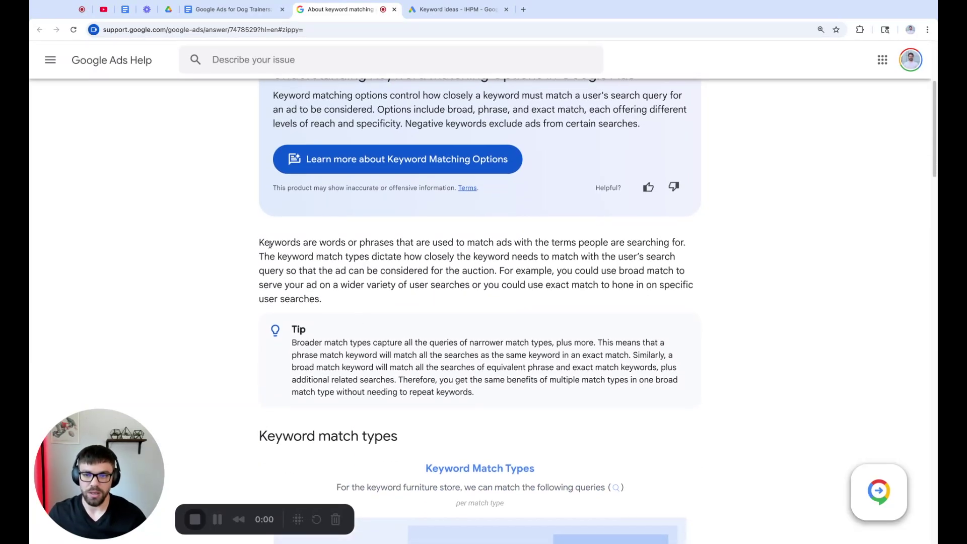
pyautogui.scroll(-5, 270, 244)
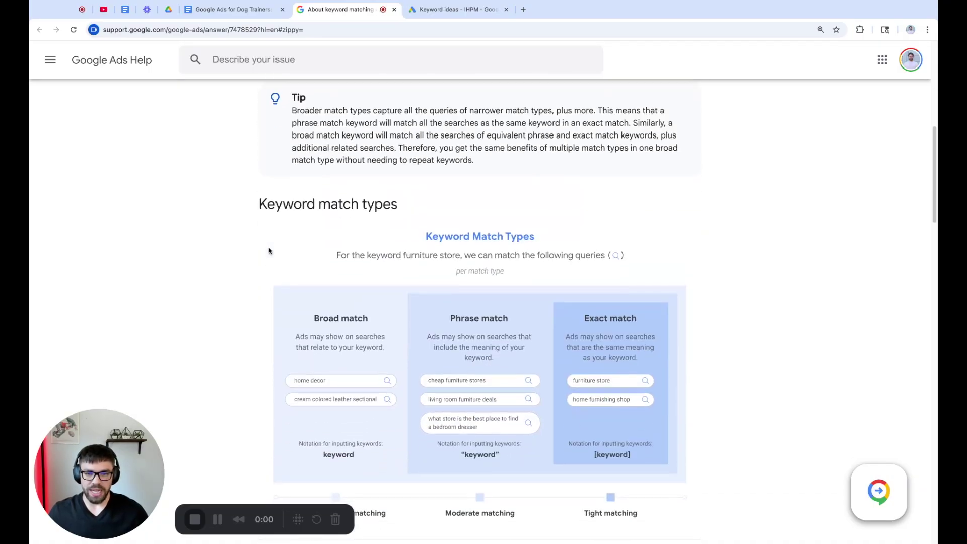
pyautogui.scroll(-2, 268, 250)
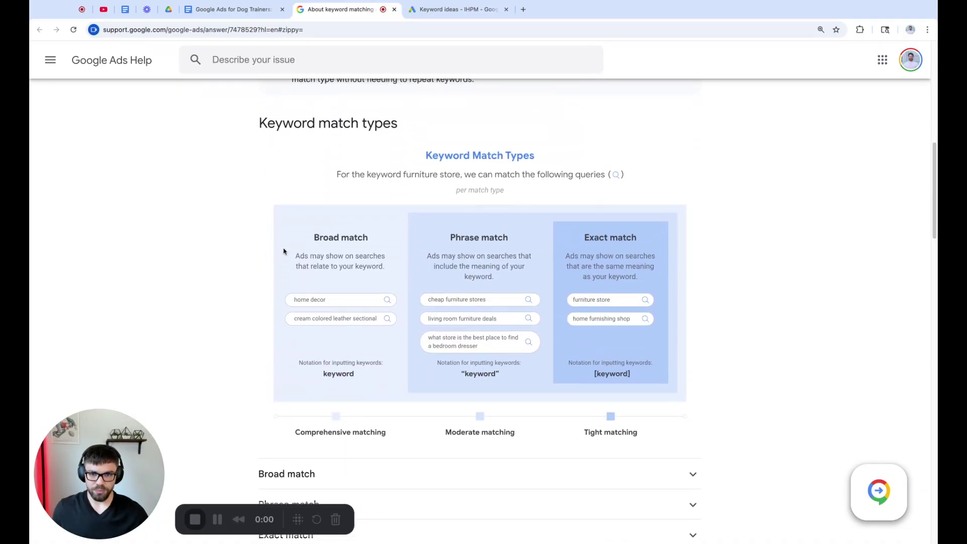
pyautogui.press('super+equal')
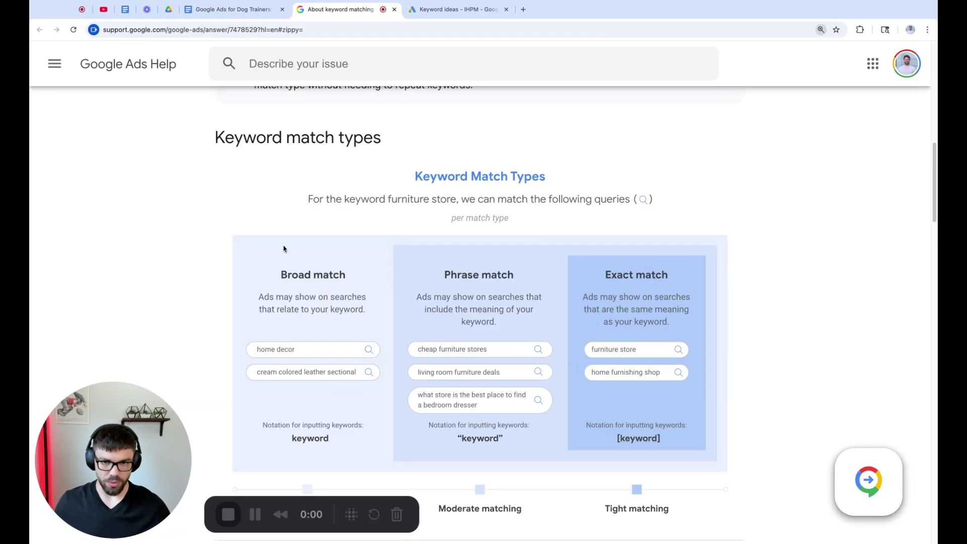
pyautogui.scroll(-1, 384, 194)
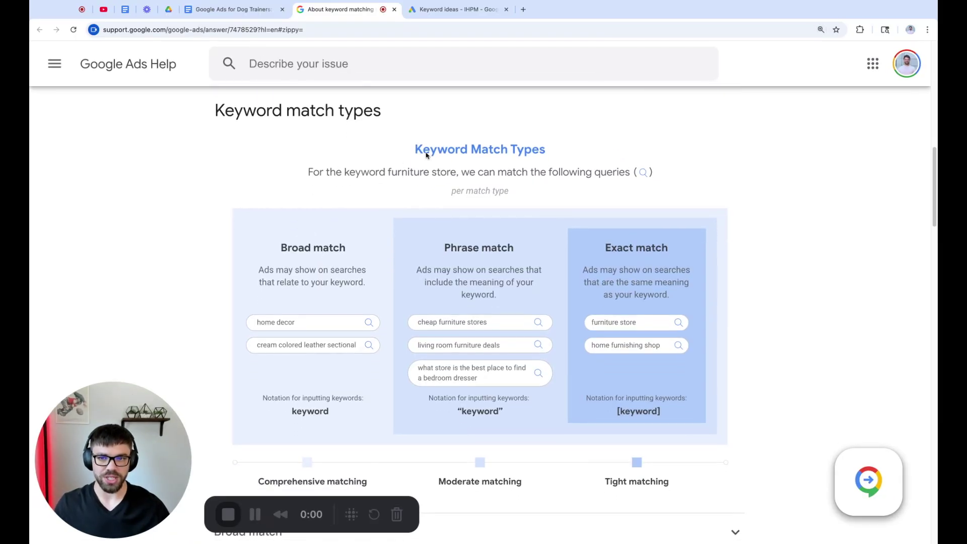
pyautogui.scroll(-1, 417, 161)
pyautogui.scroll(-1, 423, 205)
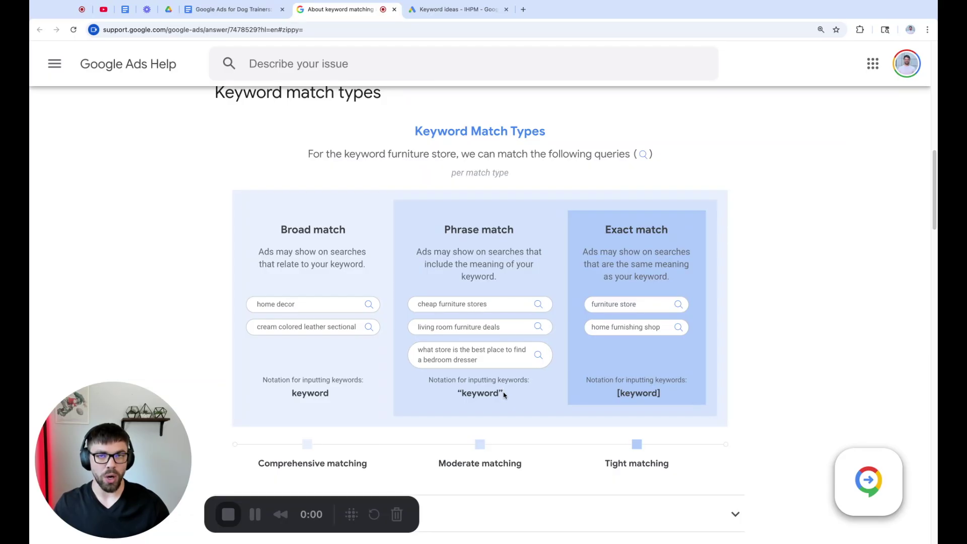
pyautogui.moveTo(761, 323)
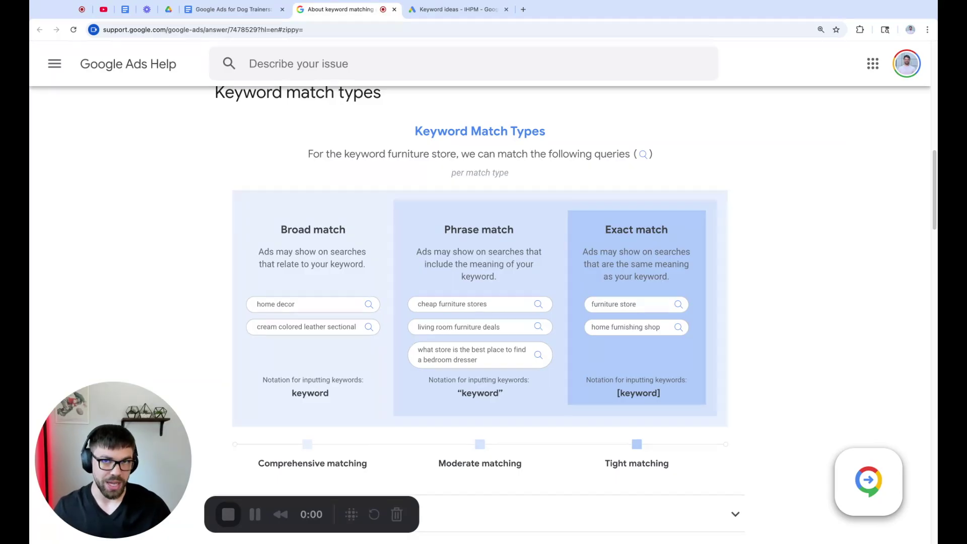
pyautogui.scroll(-1, 503, 361)
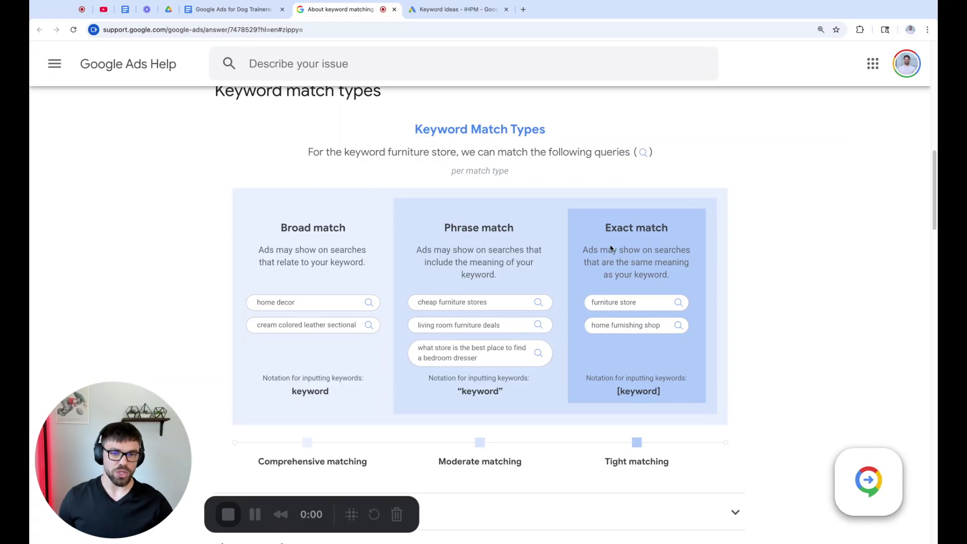
pyautogui.scroll(-1, 602, 244)
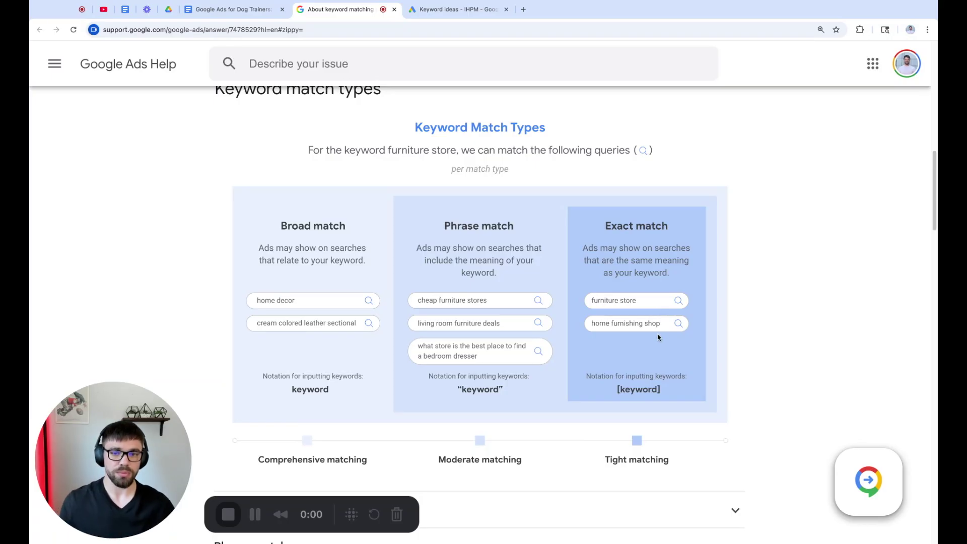
pyautogui.scroll(-1, 508, 272)
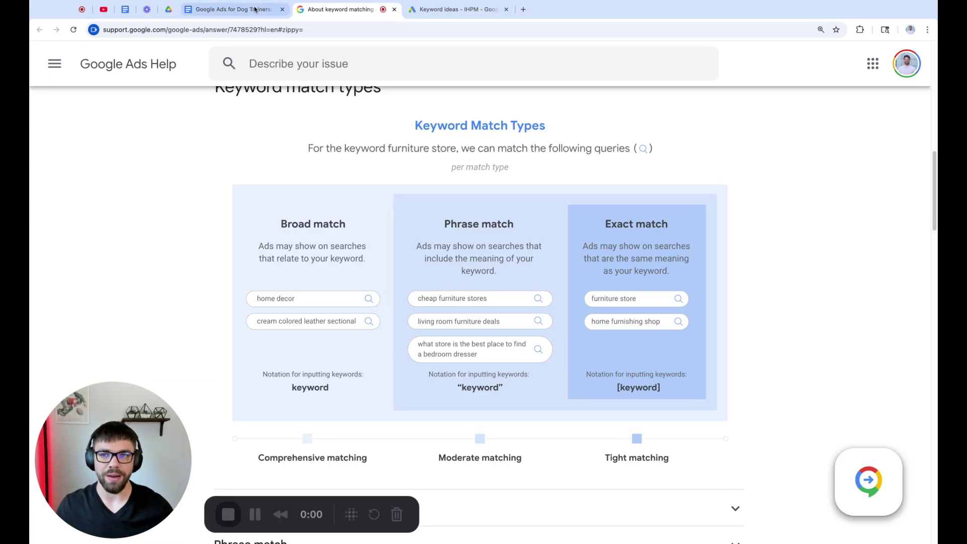
# Compare the broad, phrase and exact circle diagram in the Google Docs outline with the example queries in the help article's chart.
pyautogui.click(231, 9)
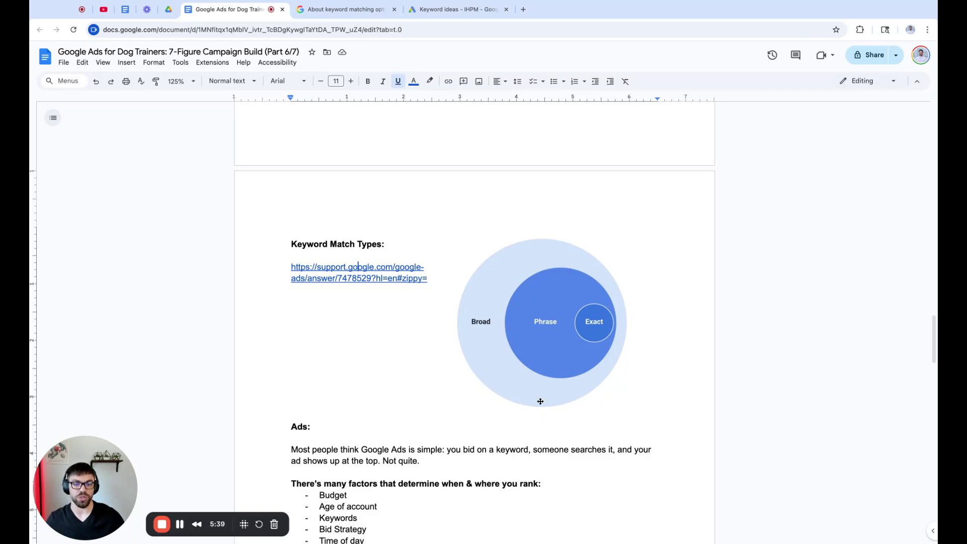
pyautogui.click(348, 10)
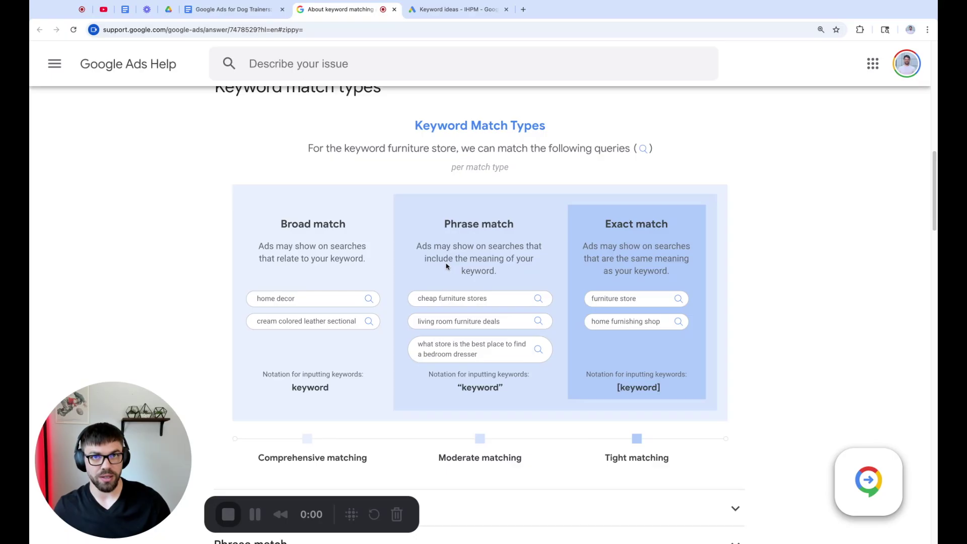
pyautogui.scroll(-1, 446, 266)
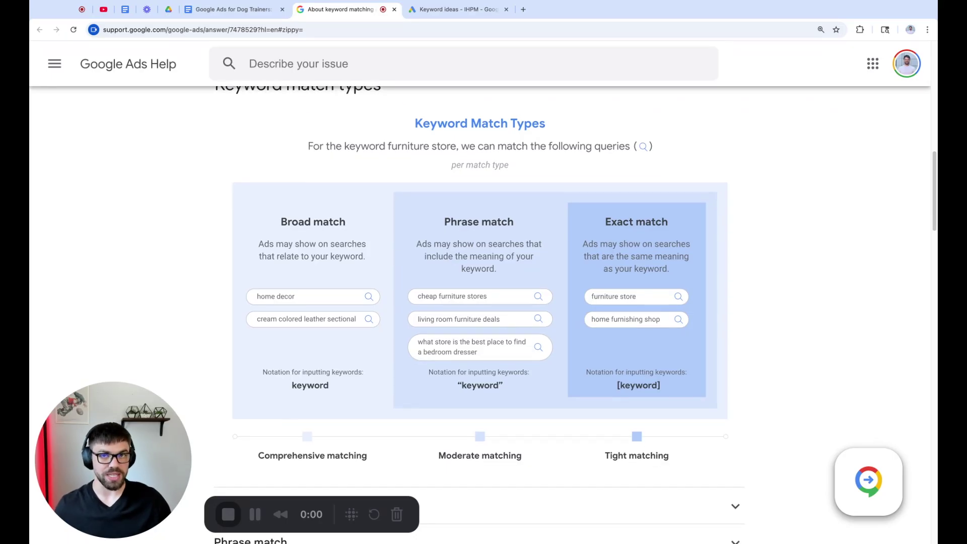
pyautogui.scroll(-1, 446, 266)
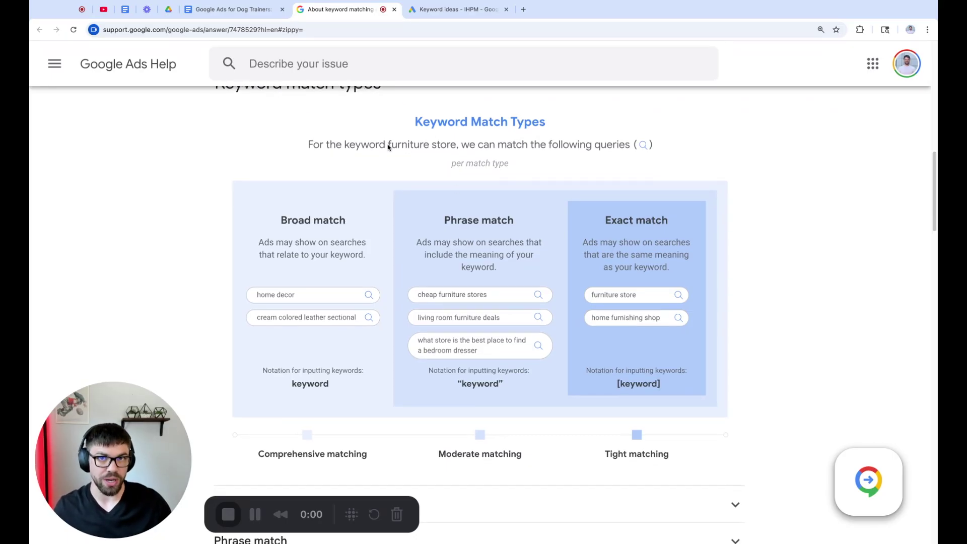
pyautogui.scroll(-1, 464, 250)
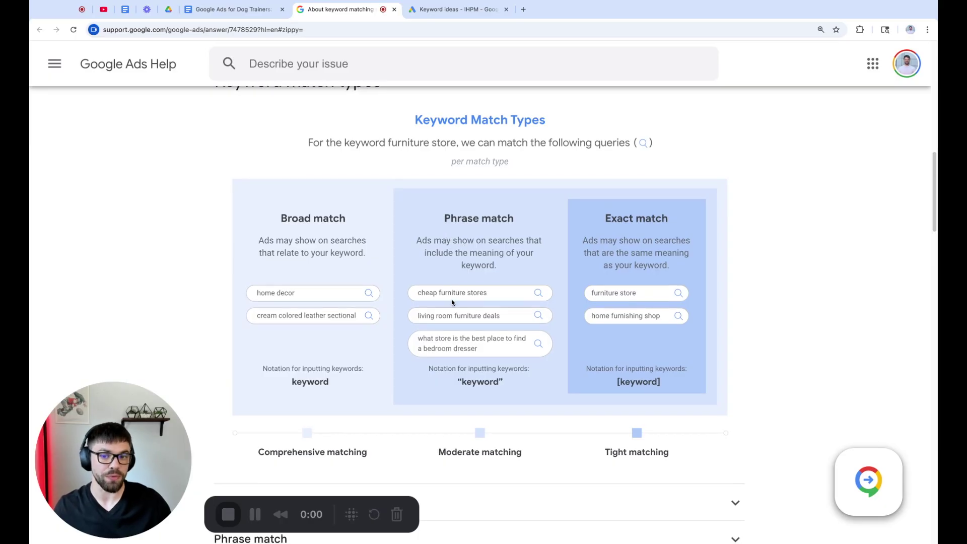
pyautogui.scroll(-1, 446, 307)
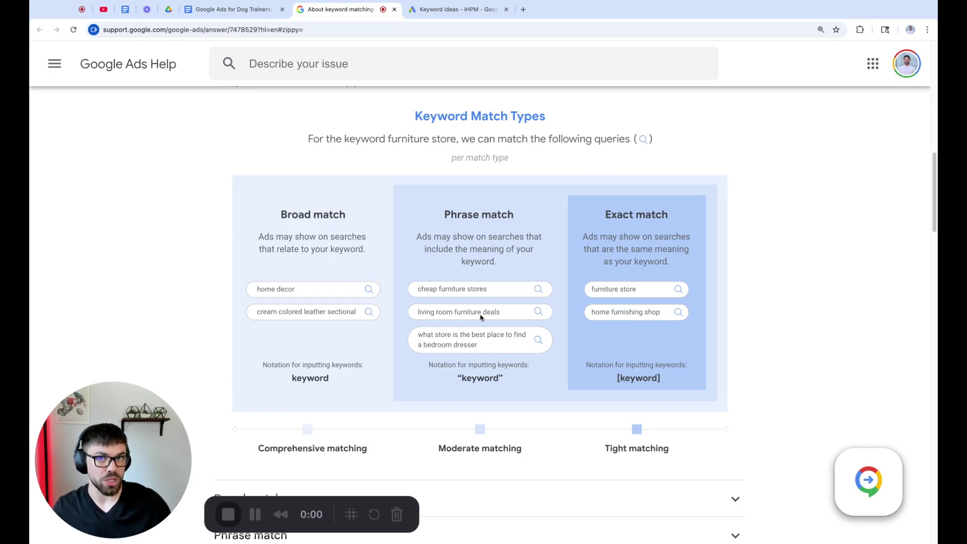
pyautogui.scroll(-2, 481, 316)
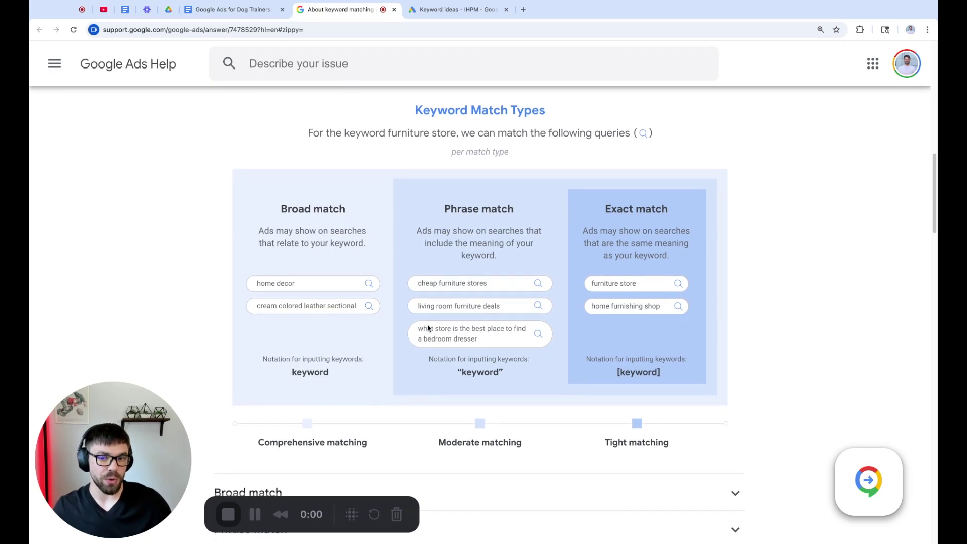
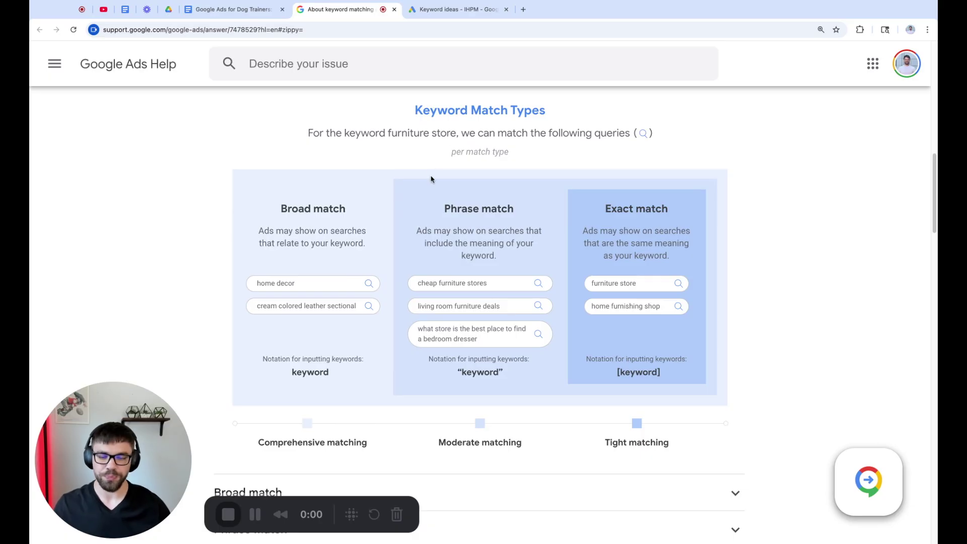
# Review the matching scale and the article sections down to Negative keywords, and return to the Google Docs campaign outline.
pyautogui.scroll(-3, 430, 181)
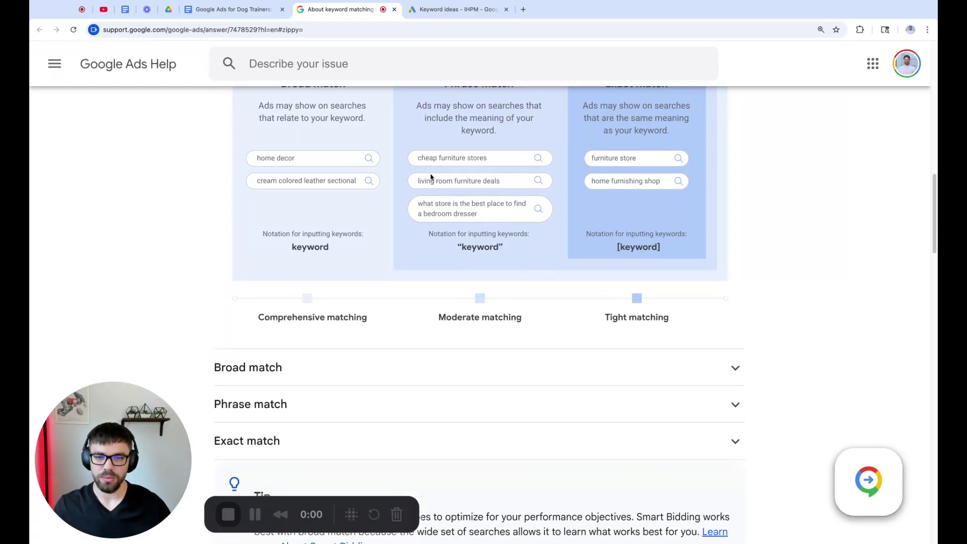
pyautogui.scroll(2, 642, 328)
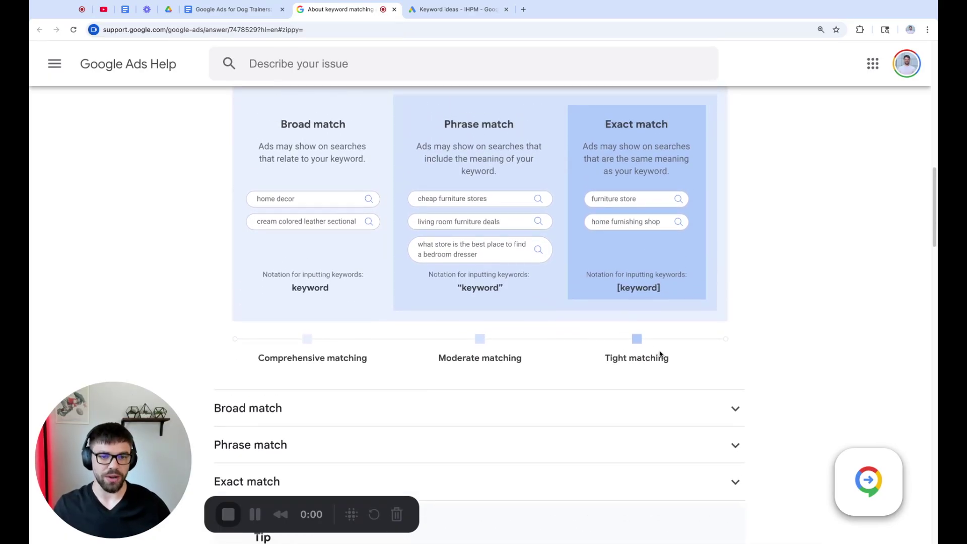
pyautogui.scroll(1, 655, 352)
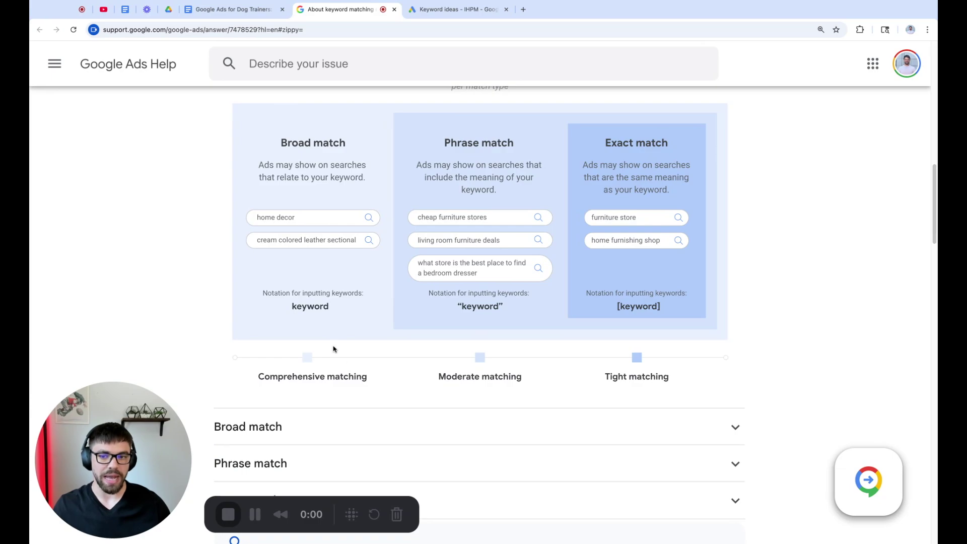
pyautogui.scroll(-3, 303, 362)
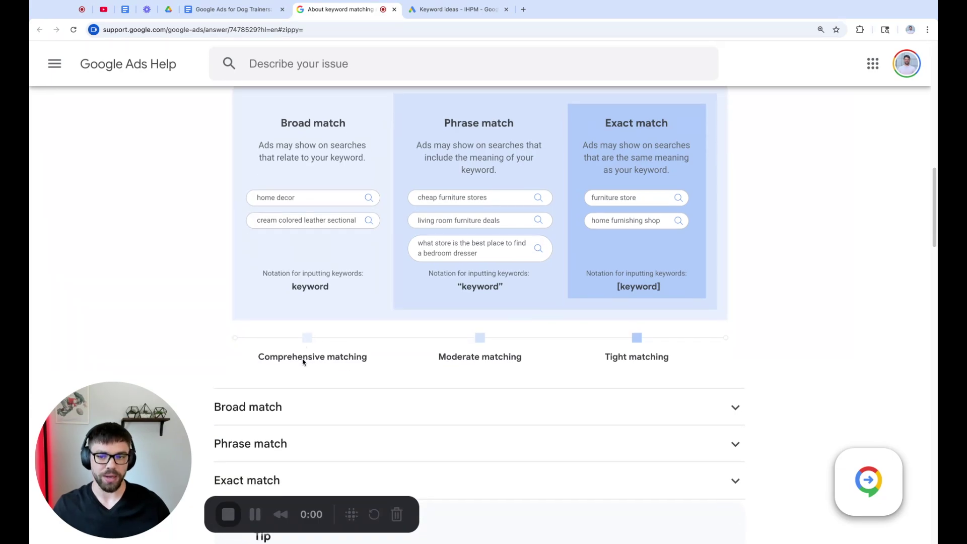
pyautogui.click(306, 357)
pyautogui.scroll(-2, 307, 302)
pyautogui.click(317, 251)
pyautogui.hotkey('ctrl', '-')
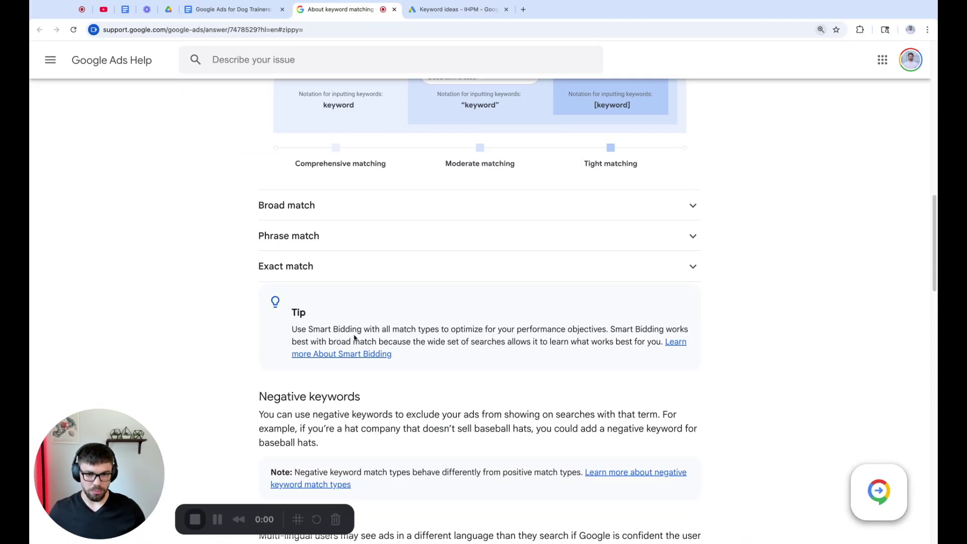
pyautogui.hotkey('ctrl', '-')
pyautogui.hotkey('ctrl', '-')
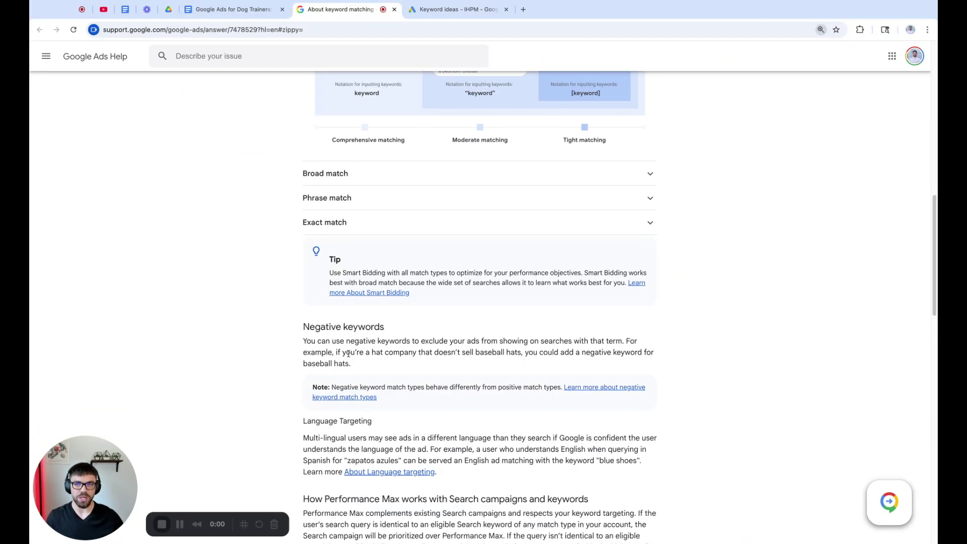
pyautogui.click(236, 10)
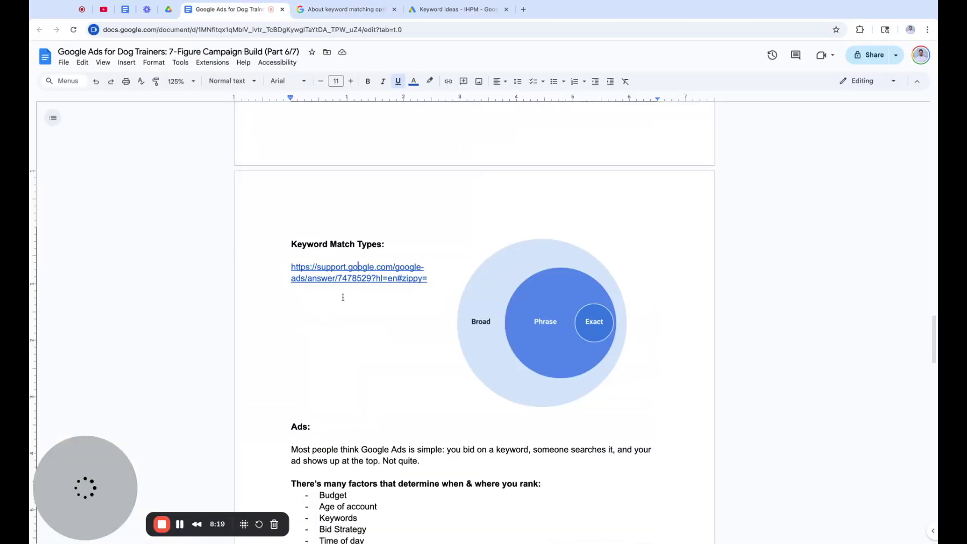
# Review the Keyword Match Types section, including its support link and the Broad, Phrase and Exact diagram.
pyautogui.click(408, 326)
pyautogui.scroll(1, 383, 312)
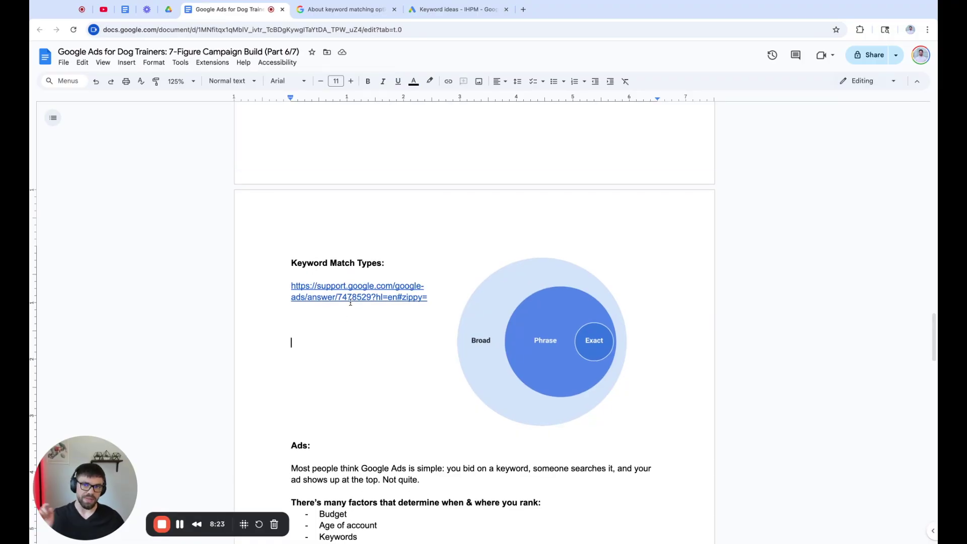
pyautogui.click(282, 262)
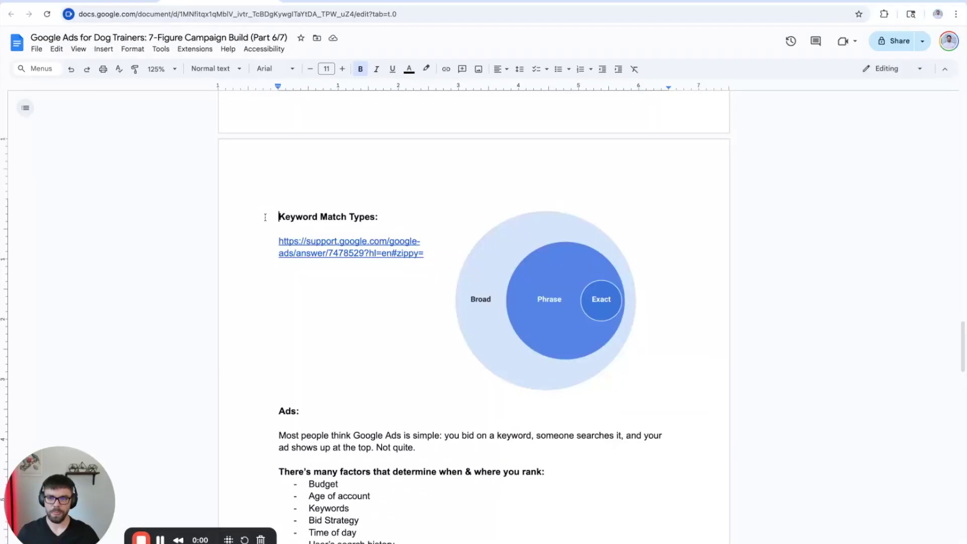
pyautogui.moveTo(268, 218); pyautogui.dragTo(402, 222)
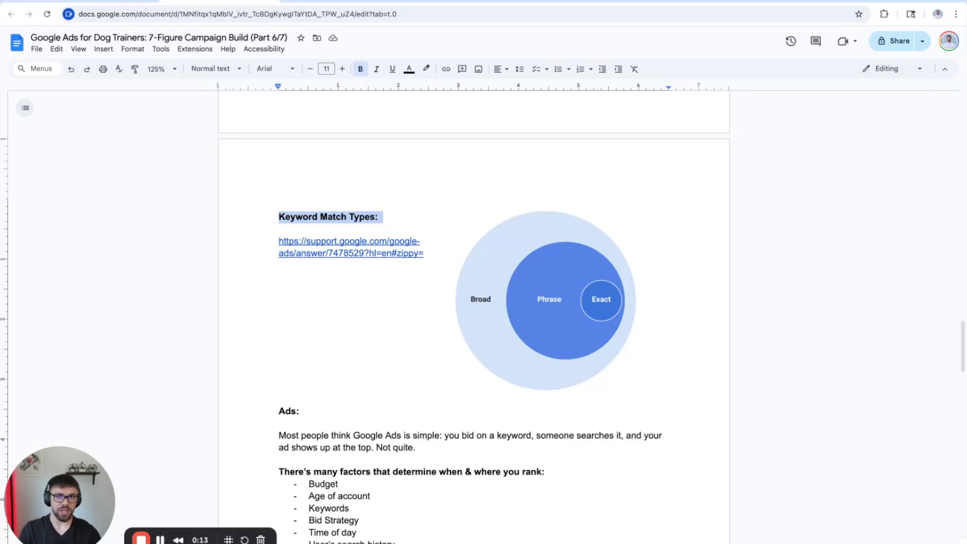
pyautogui.click(391, 212)
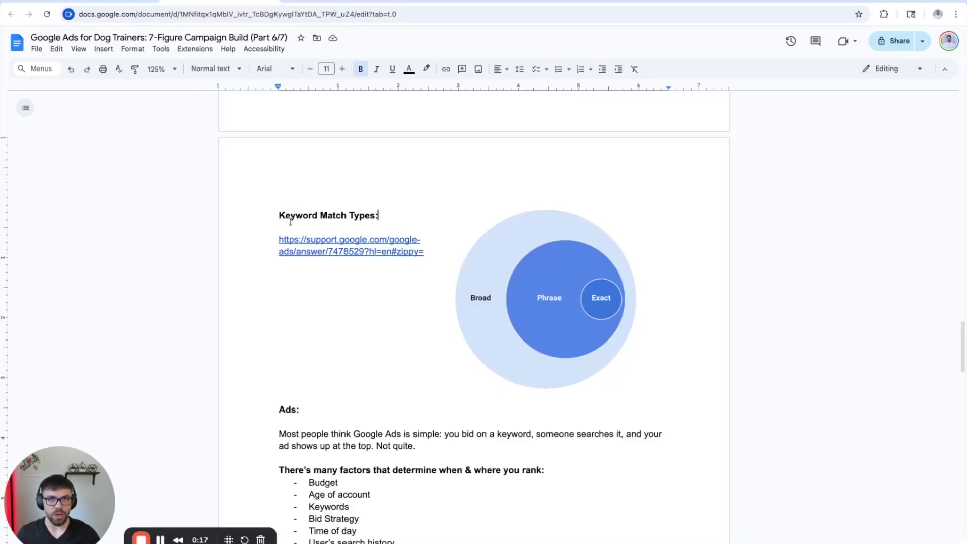
pyautogui.scroll(1, 329, 186)
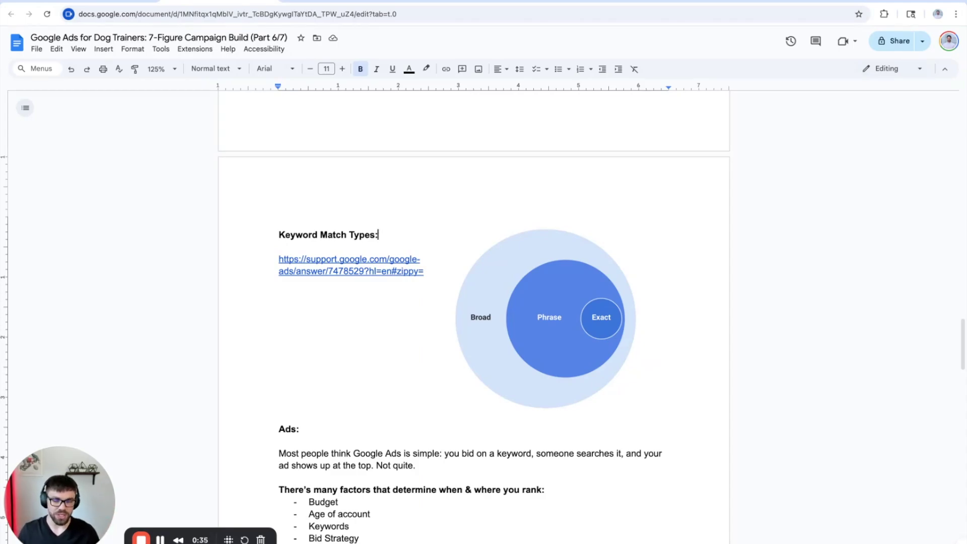
# Read the opening paragraph of the Ads section about how people think Google Ads works.
pyautogui.scroll(-2, 332, 193)
pyautogui.scroll(-5, 332, 193)
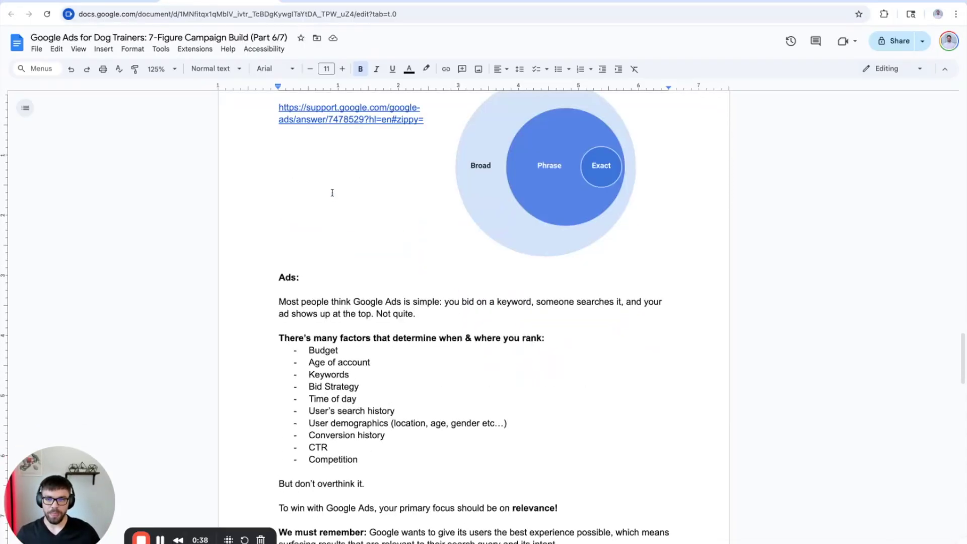
pyautogui.moveTo(276, 210); pyautogui.dragTo(311, 213)
pyautogui.scroll(-1, 319, 209)
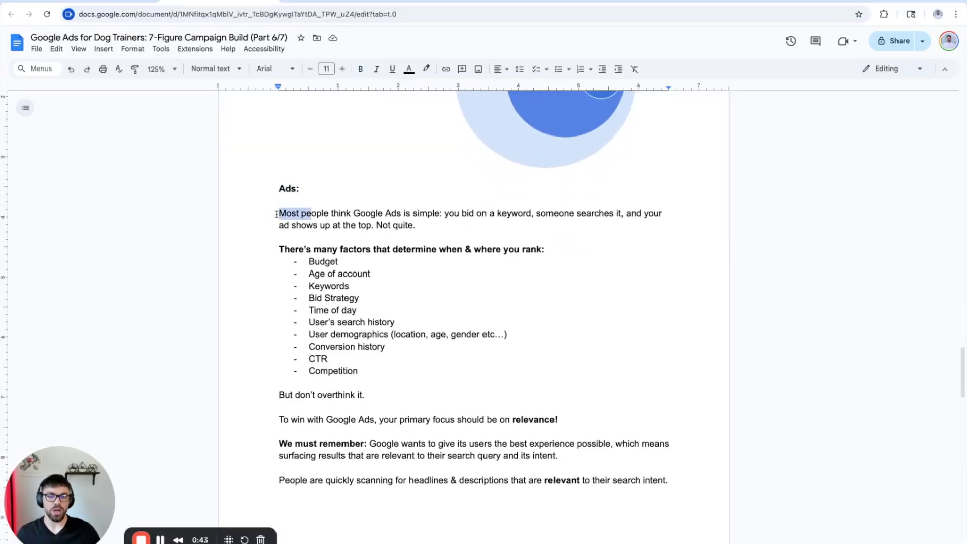
pyautogui.click(416, 225)
pyautogui.moveTo(444, 213); pyautogui.dragTo(612, 213)
pyautogui.click(532, 213)
pyautogui.click(268, 230)
pyautogui.moveTo(268, 230); pyautogui.dragTo(420, 225)
pyautogui.click(421, 225)
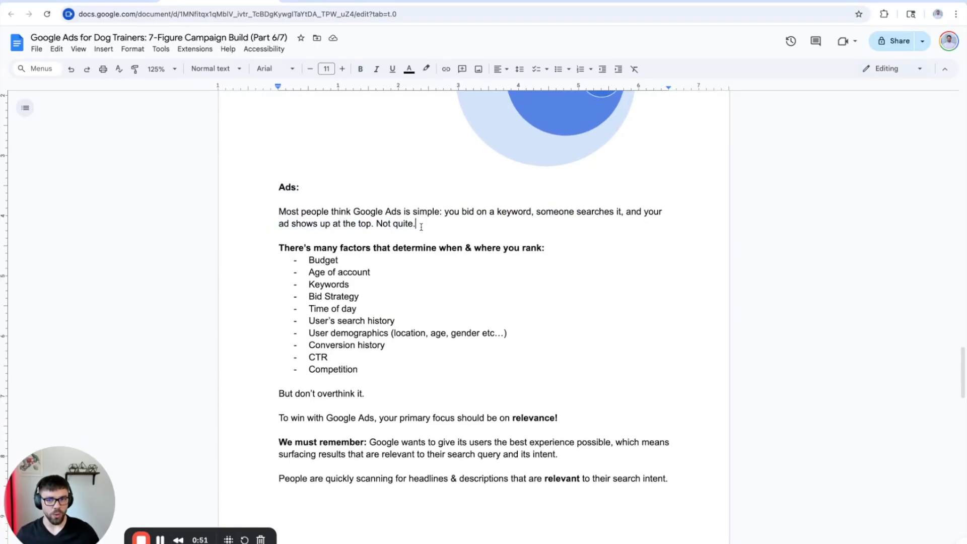
# Go through the list of factors that determine when and where an ad ranks, from Budget to Competition.
pyautogui.scroll(-1, 417, 222)
pyautogui.moveTo(277, 218); pyautogui.dragTo(525, 218)
pyautogui.click(556, 225)
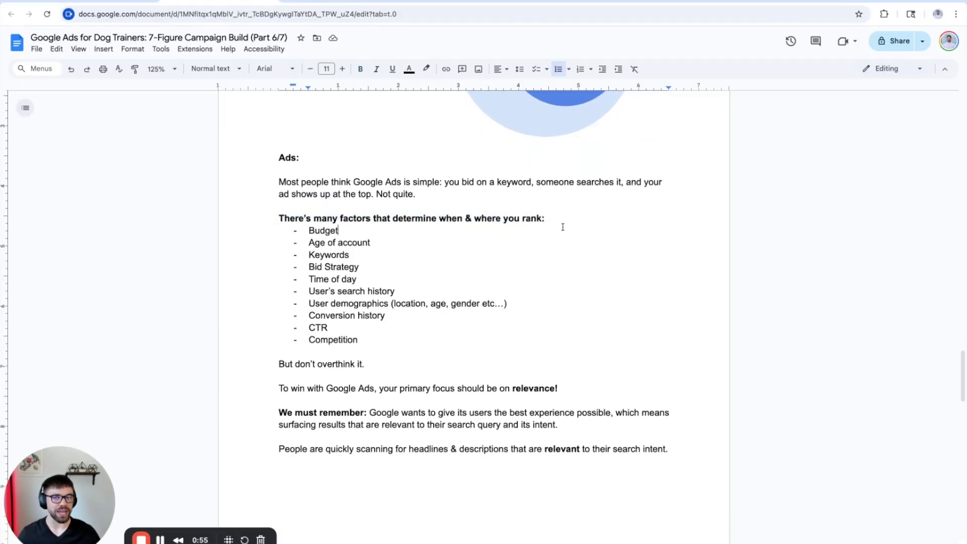
pyautogui.click(390, 242)
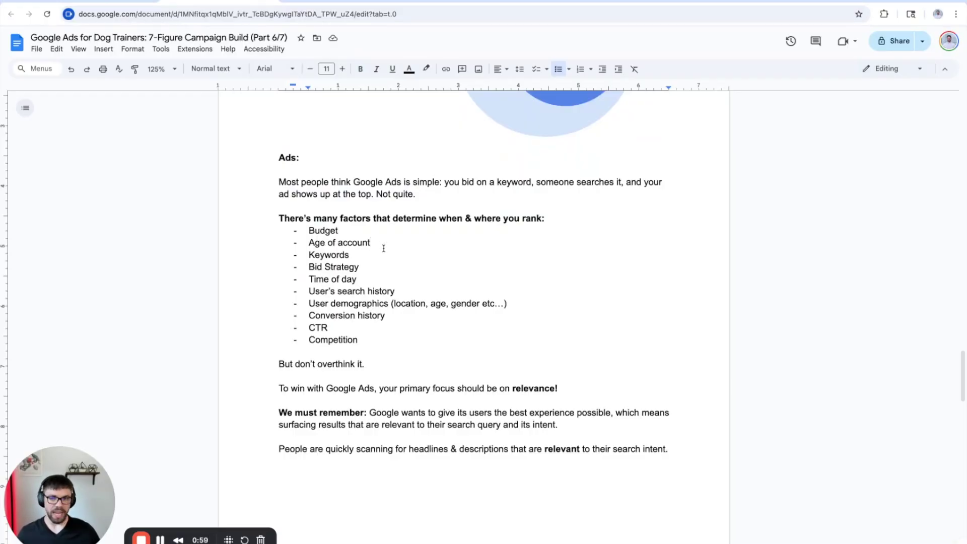
pyautogui.click(361, 255)
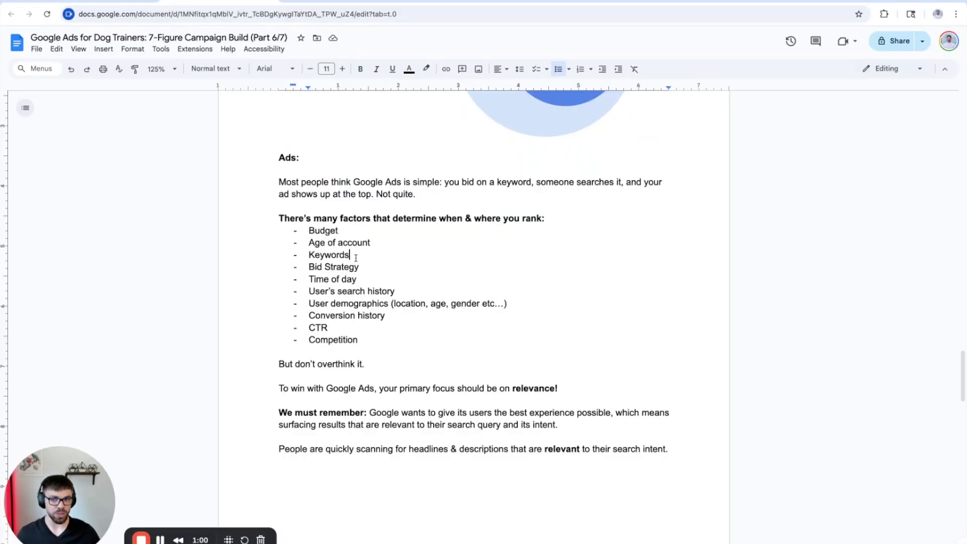
pyautogui.click(363, 270)
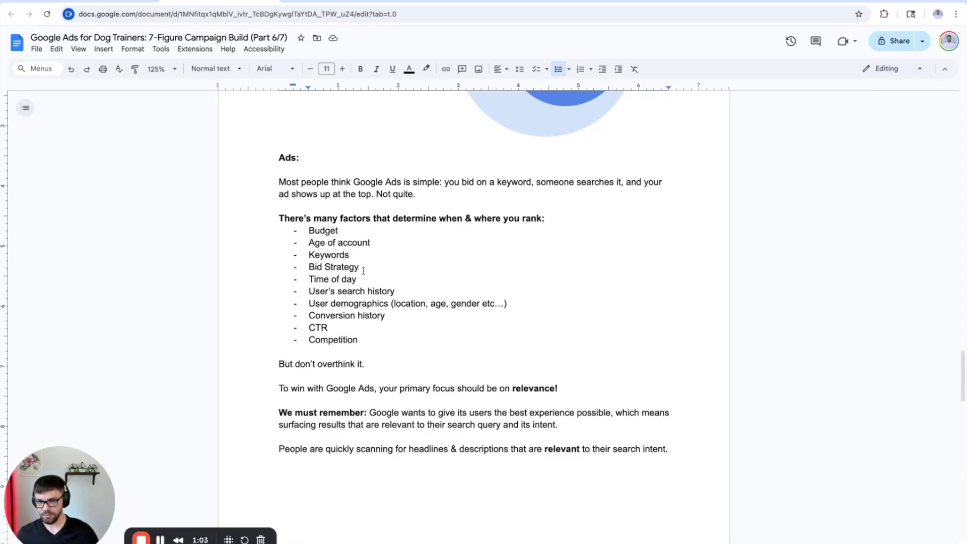
pyautogui.tripleClick(363, 270)
pyautogui.tripleClick(361, 280)
pyautogui.click(429, 296)
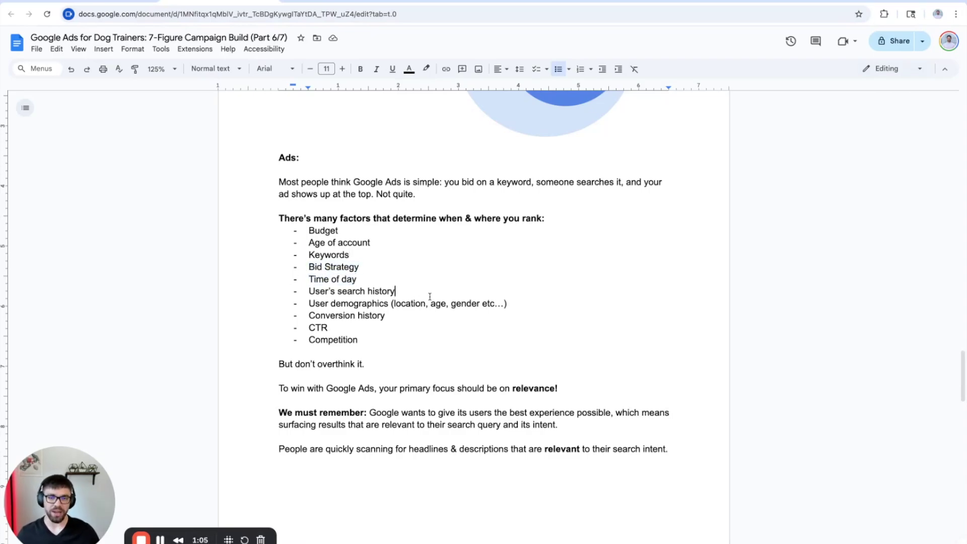
pyautogui.tripleClick(419, 293)
pyautogui.click(307, 303)
pyautogui.moveTo(367, 303); pyautogui.dragTo(309, 304)
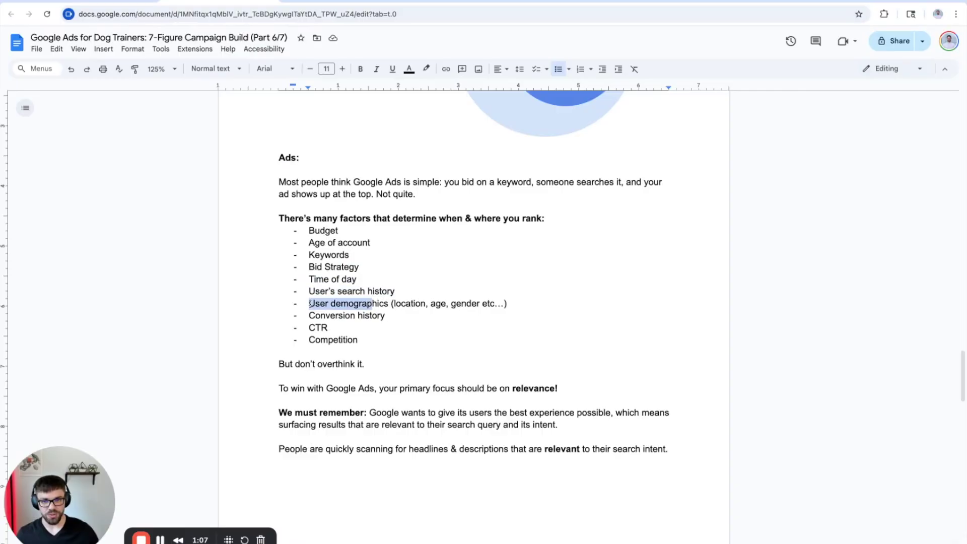
pyautogui.moveTo(395, 316); pyautogui.dragTo(295, 317)
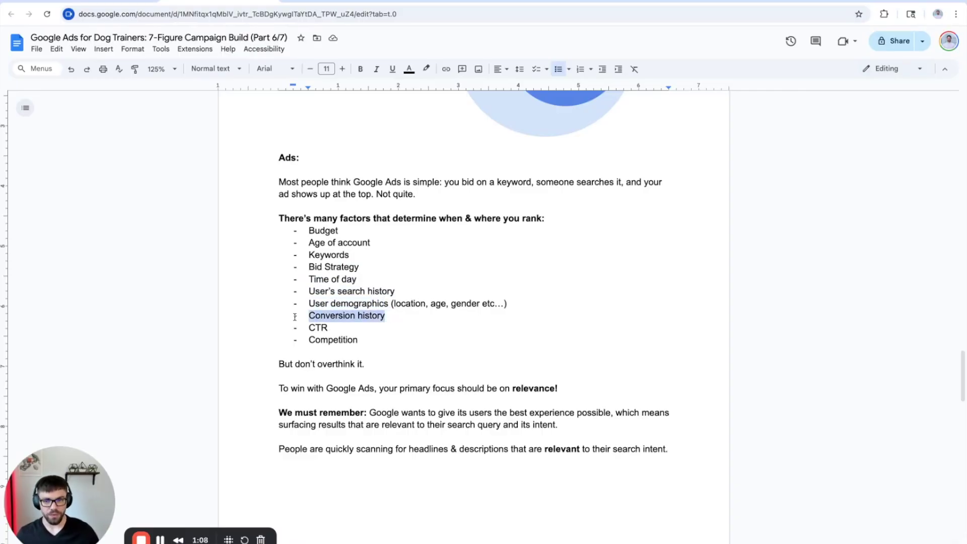
pyautogui.click(341, 324)
pyautogui.doubleClick(350, 328)
pyautogui.click(350, 338)
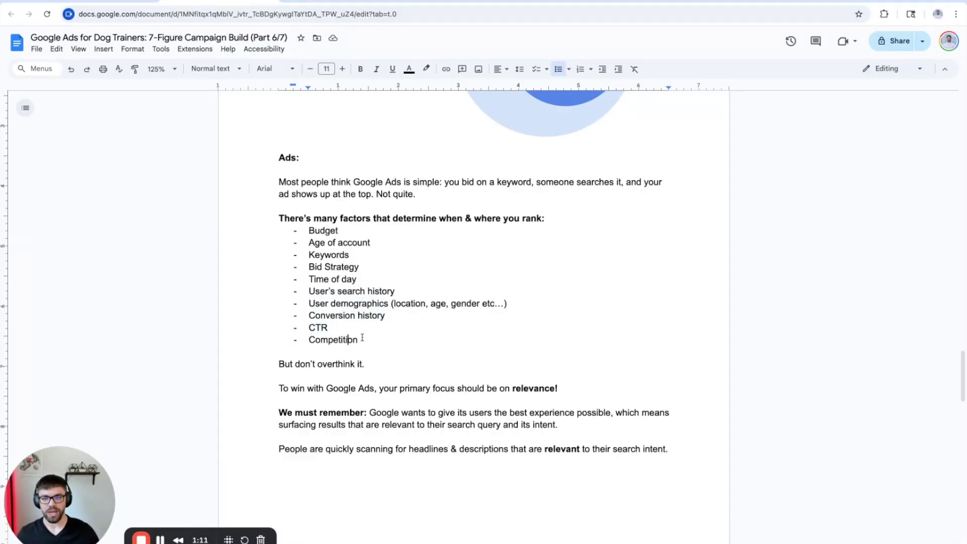
pyautogui.doubleClick(382, 339)
pyautogui.click(387, 316)
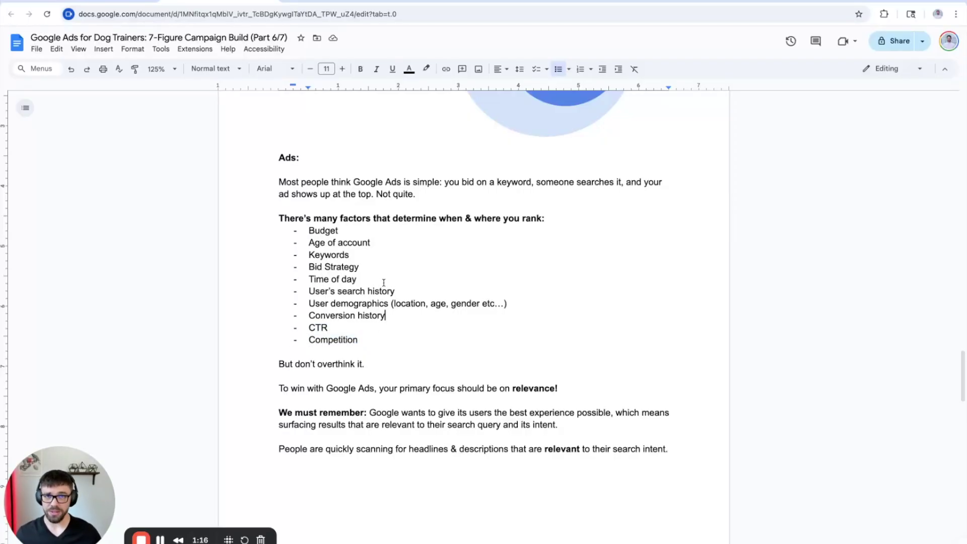
# Read the advice below the ranking factors, from not overthinking it to focusing on relevance and search intent.
pyautogui.scroll(-1, 346, 266)
pyautogui.moveTo(270, 349); pyautogui.dragTo(368, 345)
pyautogui.scroll(-2, 369, 345)
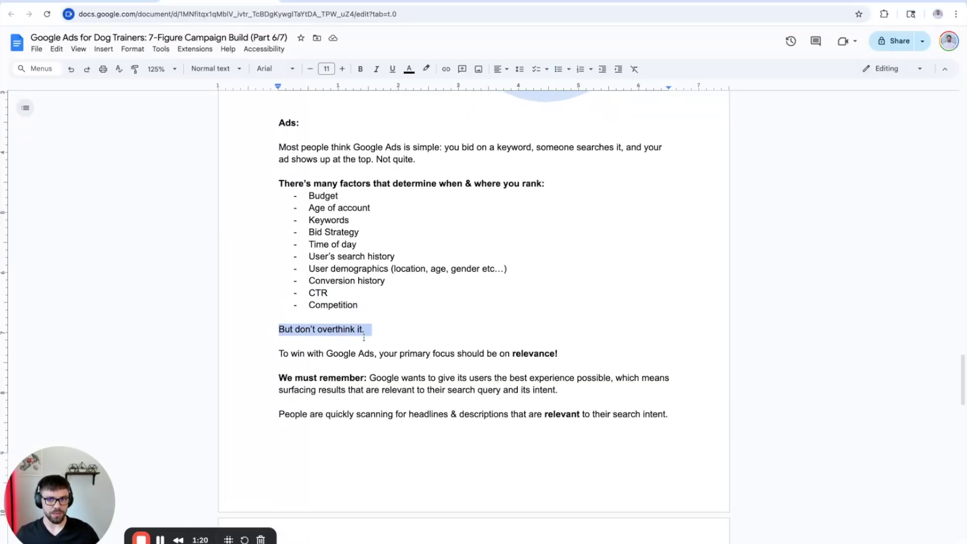
pyautogui.click(280, 336)
pyautogui.moveTo(280, 336); pyautogui.dragTo(567, 336)
pyautogui.click(376, 335)
pyautogui.scroll(-1, 434, 339)
pyautogui.scroll(-1, 434, 340)
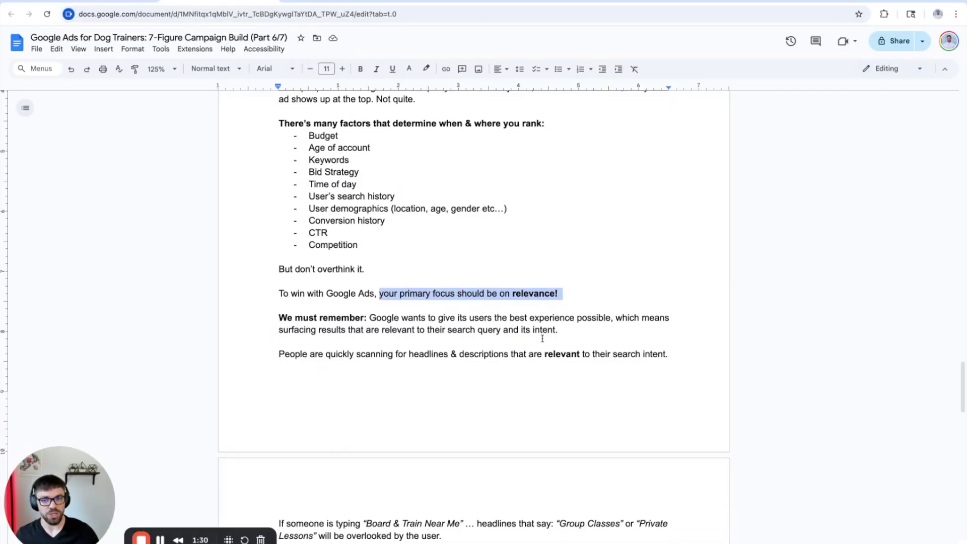
pyautogui.scroll(-1, 389, 355)
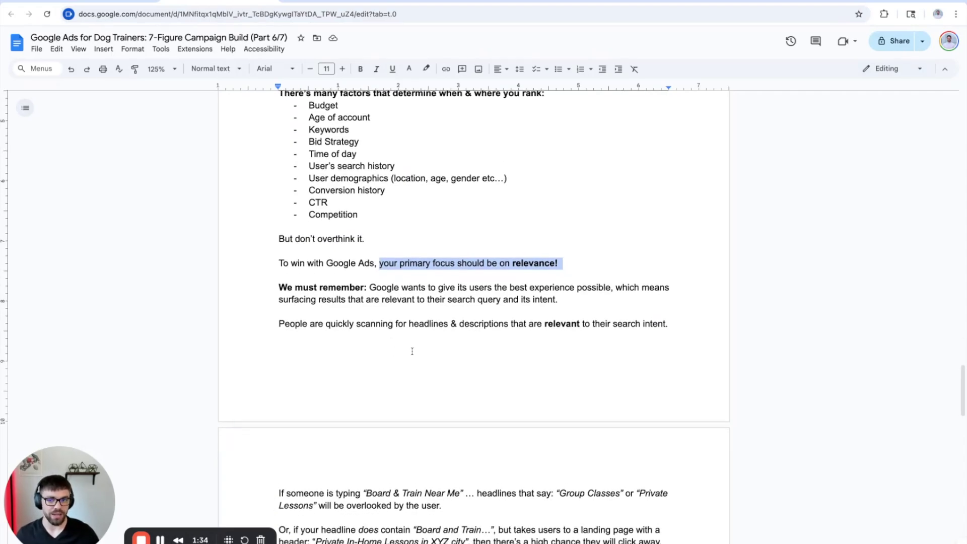
pyautogui.scroll(-1, 411, 351)
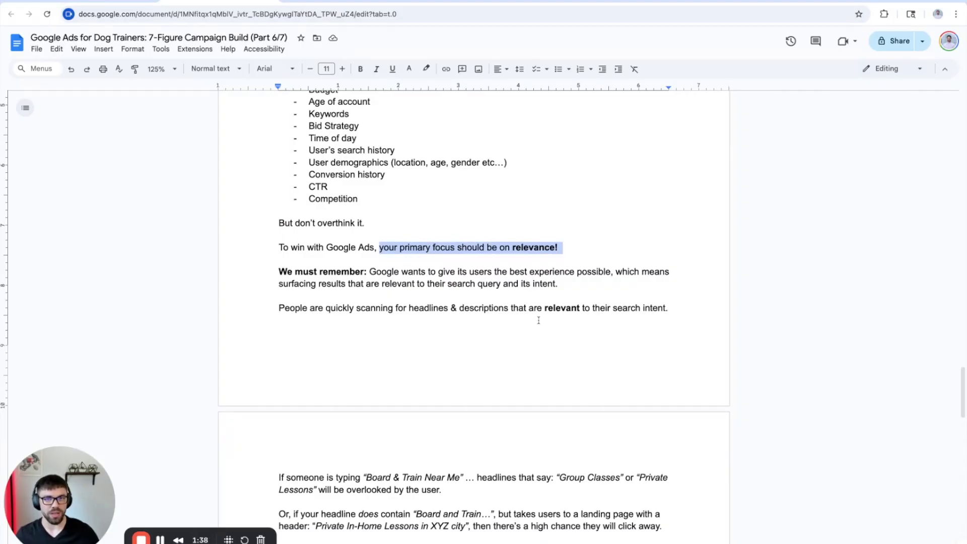
# Read the "Board & Train Near Me" headline and landing page examples and the paragraph on being relevant & helpful.
pyautogui.scroll(-5, 539, 321)
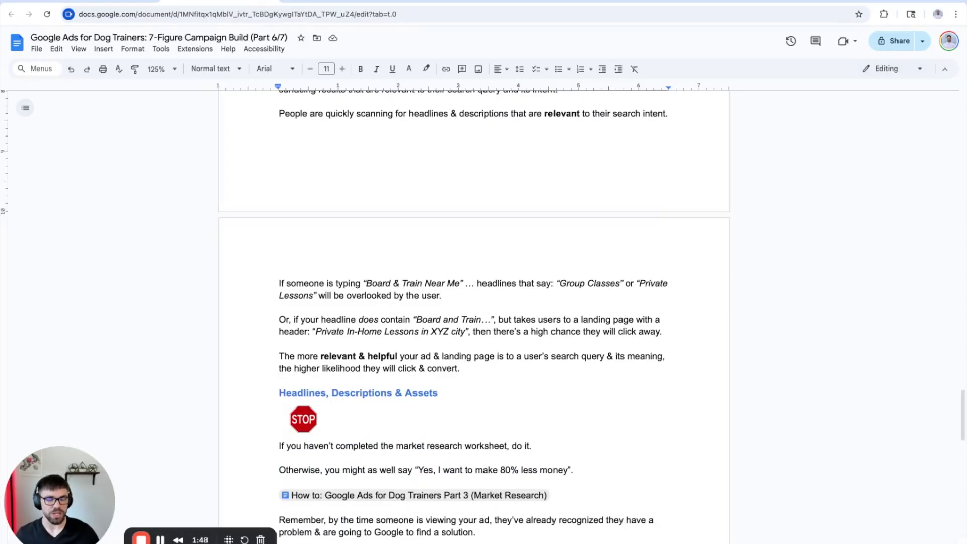
pyautogui.scroll(-1, 282, 297)
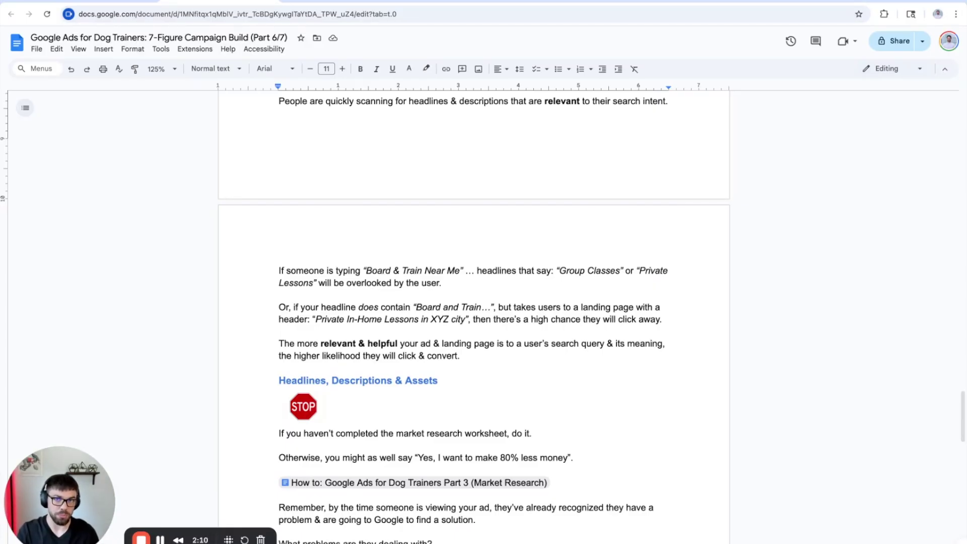
pyautogui.scroll(-1, 326, 326)
pyautogui.moveTo(274, 340); pyautogui.dragTo(432, 341)
pyautogui.click(456, 338)
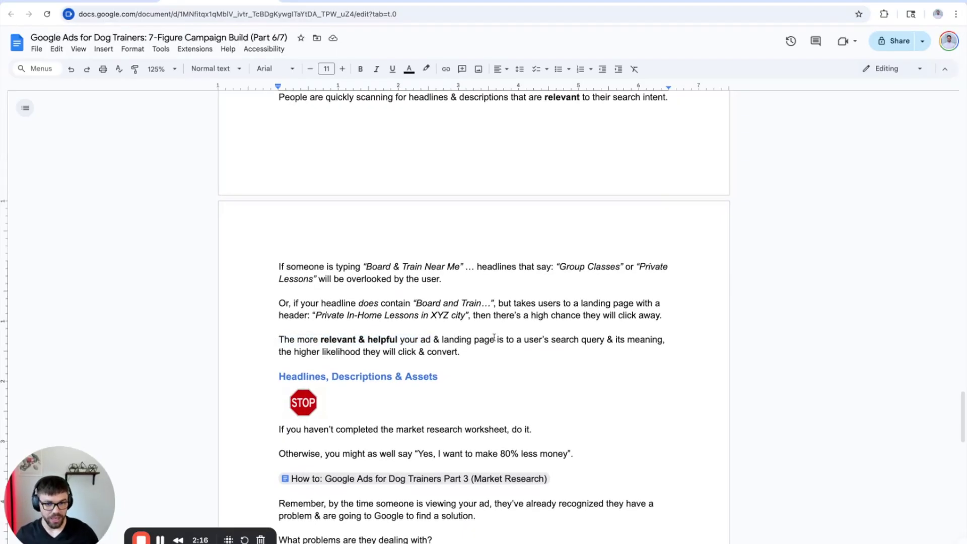
pyautogui.scroll(-1, 537, 339)
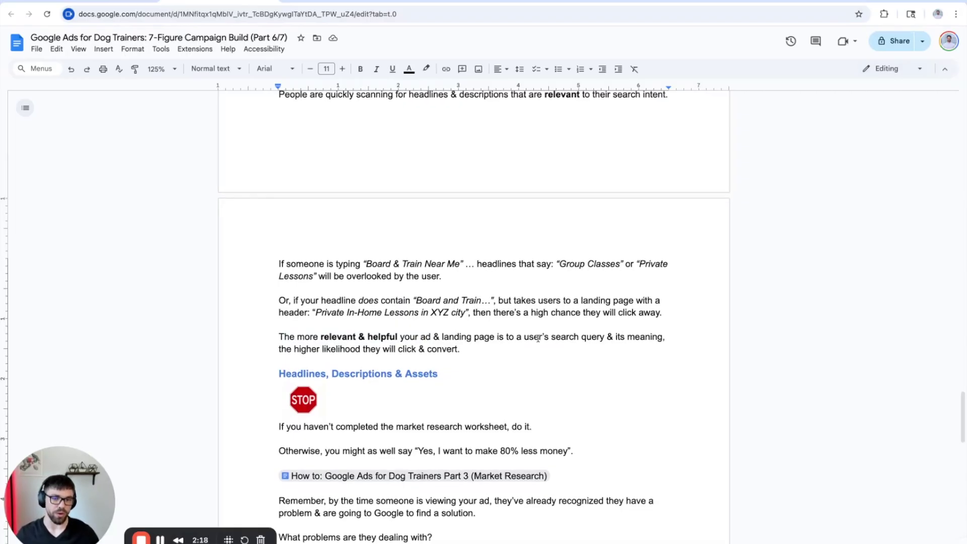
# Examine the start of the Headlines, Descriptions & Assets section and its reminder to complete the market research worksheet.
pyautogui.scroll(-1, 552, 346)
pyautogui.scroll(-3, 302, 344)
pyautogui.scroll(-1, 302, 340)
pyautogui.scroll(-1, 302, 338)
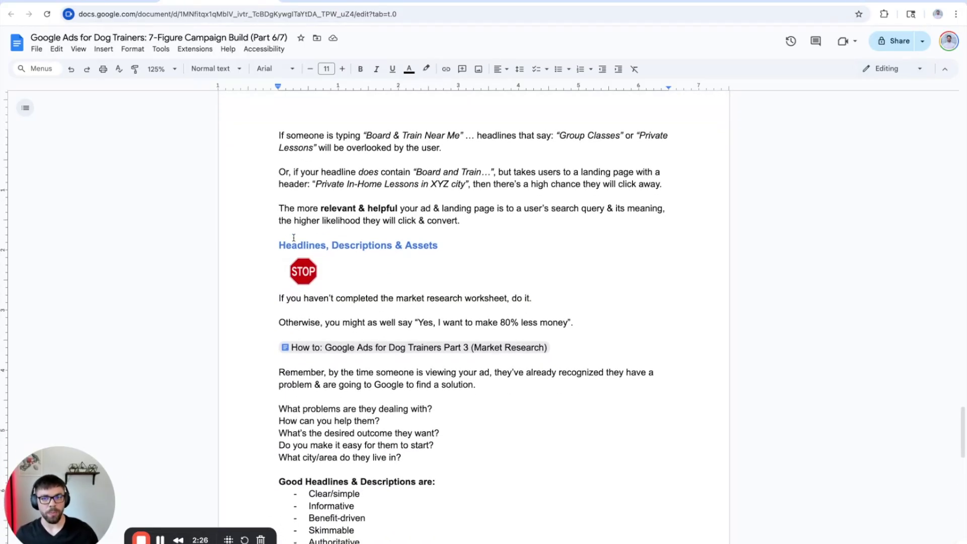
pyautogui.moveTo(280, 245); pyautogui.dragTo(439, 249)
pyautogui.click(439, 249)
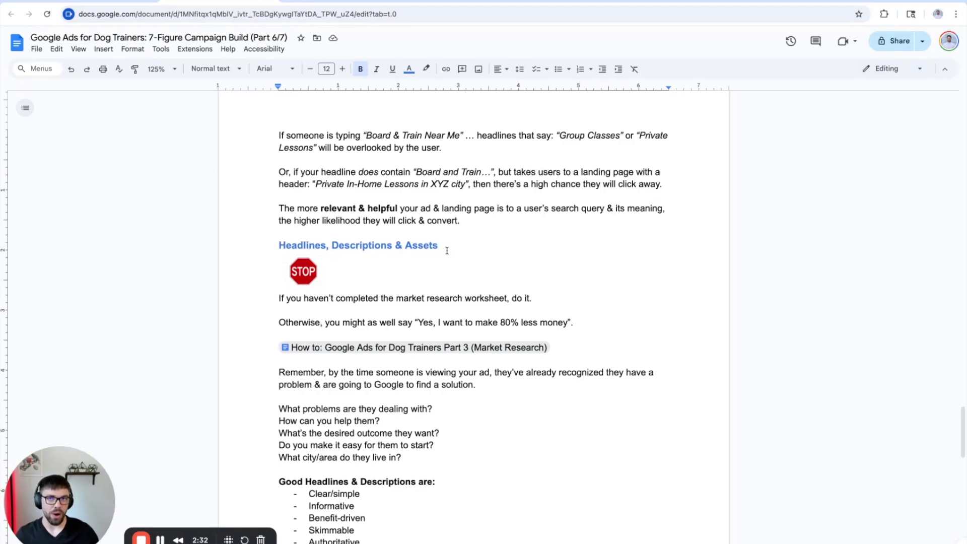
pyautogui.scroll(-1, 446, 251)
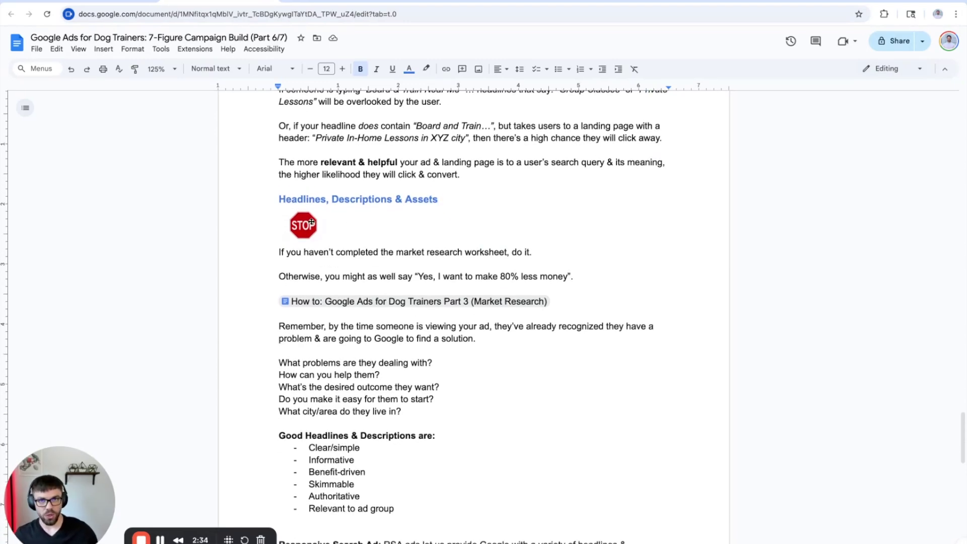
pyautogui.click(270, 253)
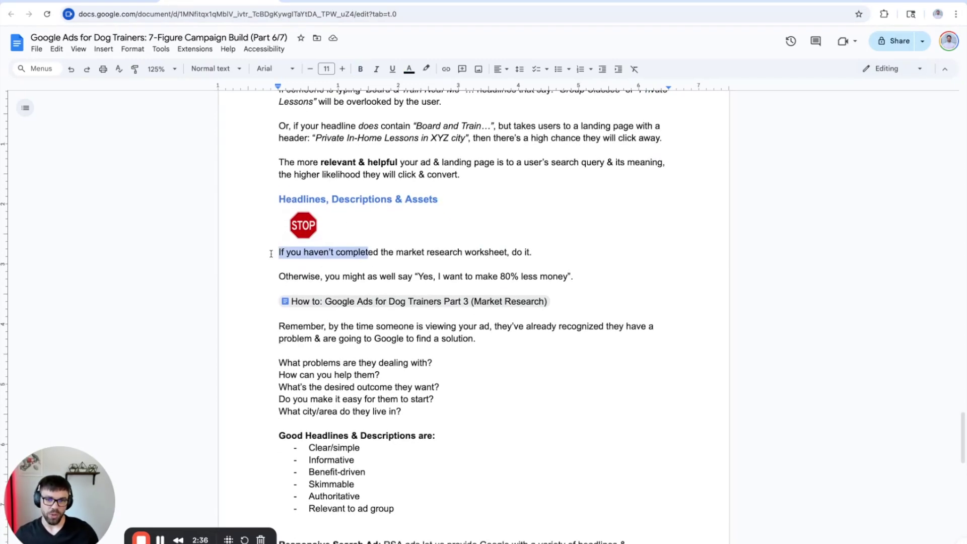
pyautogui.tripleClick(271, 253)
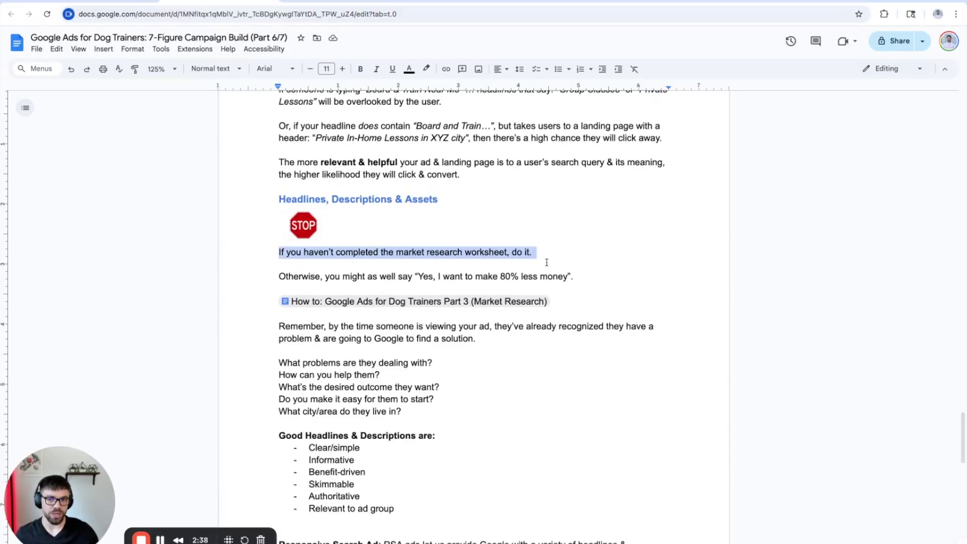
pyautogui.click(289, 276)
pyautogui.moveTo(279, 277); pyautogui.dragTo(442, 276)
pyautogui.click(329, 275)
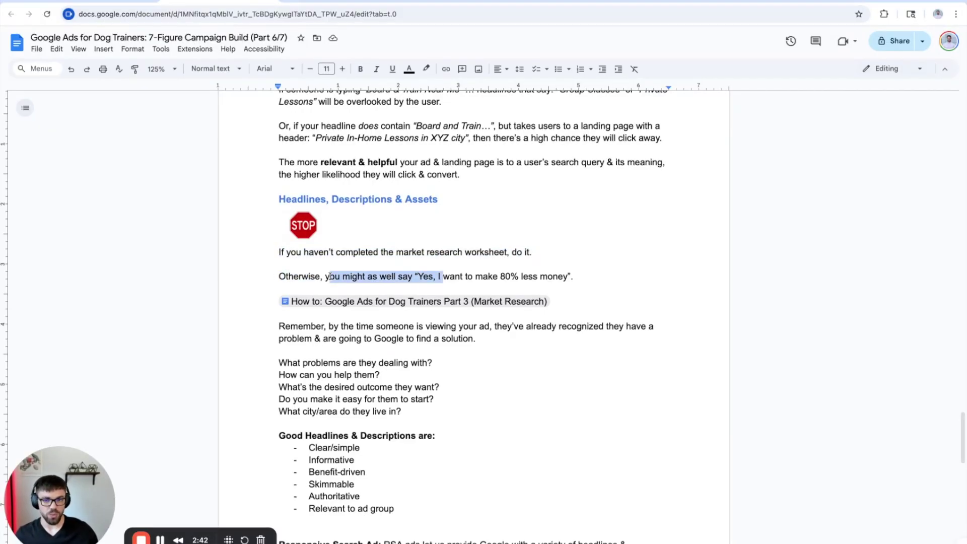
pyautogui.click(433, 275)
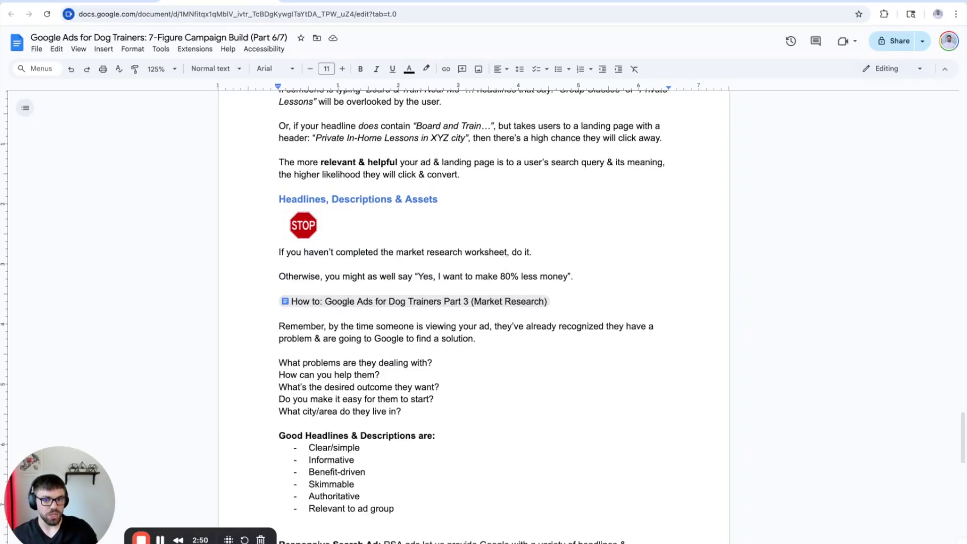
# Read the "Remember" paragraph about what people viewing the ad have already recognized, below the Market Research document link.
pyautogui.click(439, 338)
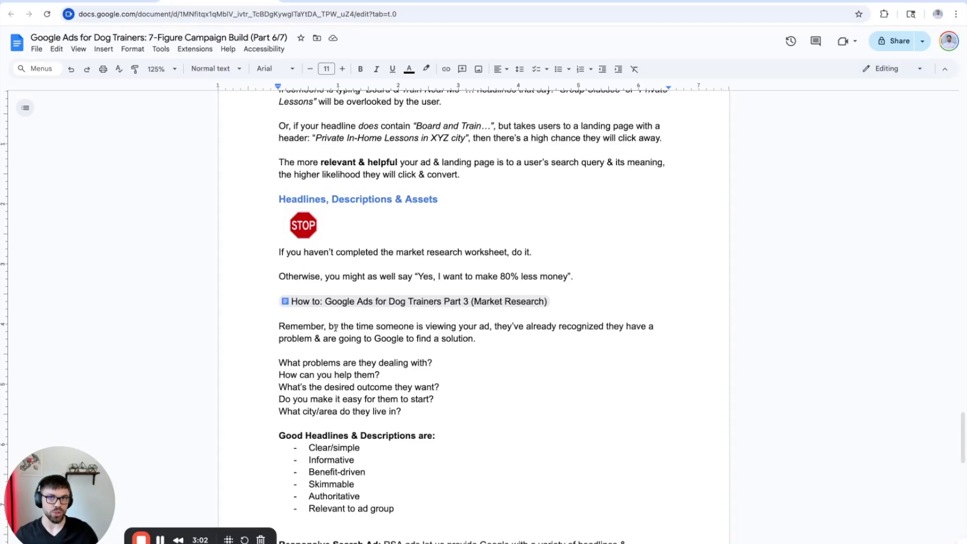
pyautogui.scroll(-1, 336, 329)
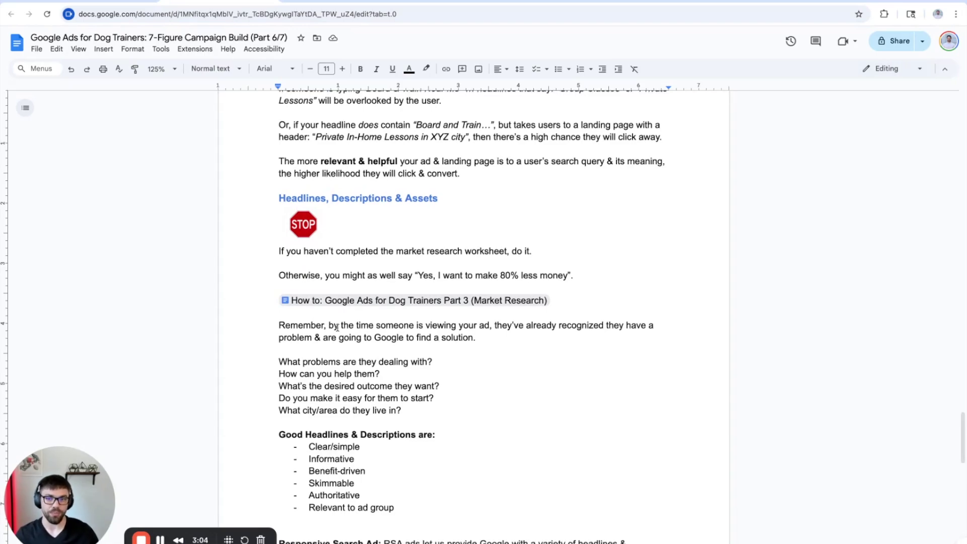
pyautogui.scroll(-1, 337, 327)
pyautogui.moveTo(279, 316); pyautogui.dragTo(327, 315)
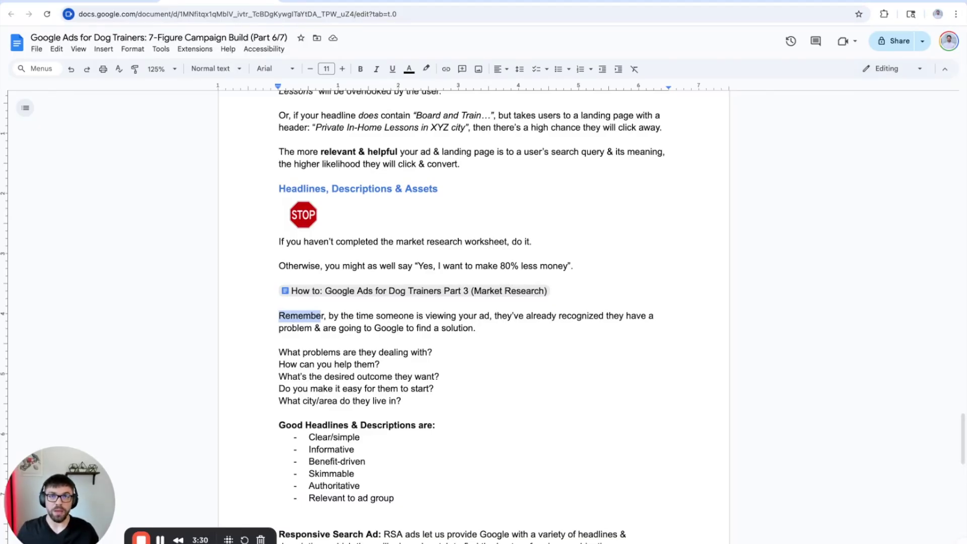
# Read the questions below the "Remember" paragraph, from the problems they are dealing with to the desired outcome they want.
pyautogui.scroll(-1, 308, 342)
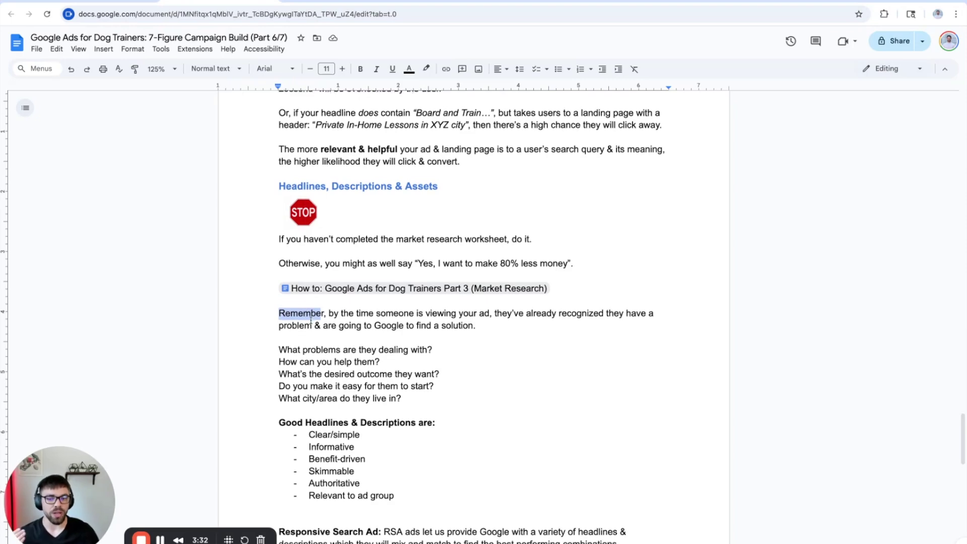
pyautogui.click(307, 335)
pyautogui.moveTo(278, 336); pyautogui.dragTo(440, 336)
pyautogui.click(337, 351)
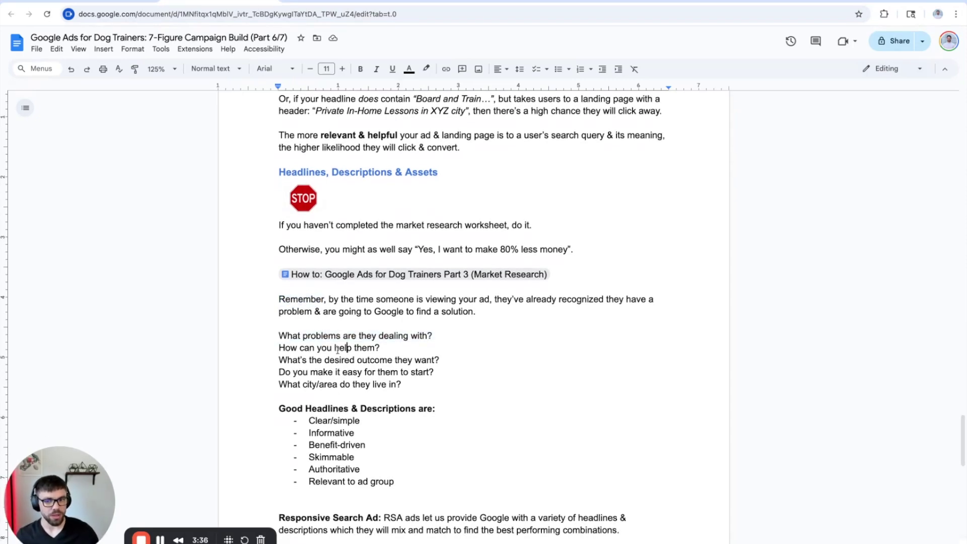
pyautogui.moveTo(278, 347); pyautogui.dragTo(384, 348)
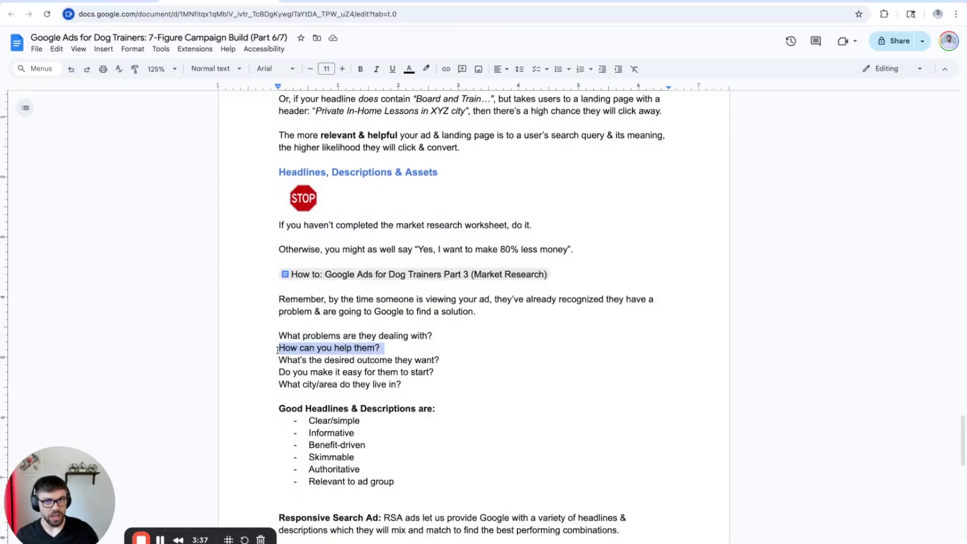
pyautogui.click(355, 352)
pyautogui.moveTo(278, 361); pyautogui.dragTo(432, 361)
pyautogui.hotkey('ctrl', 'shift', 'Right')
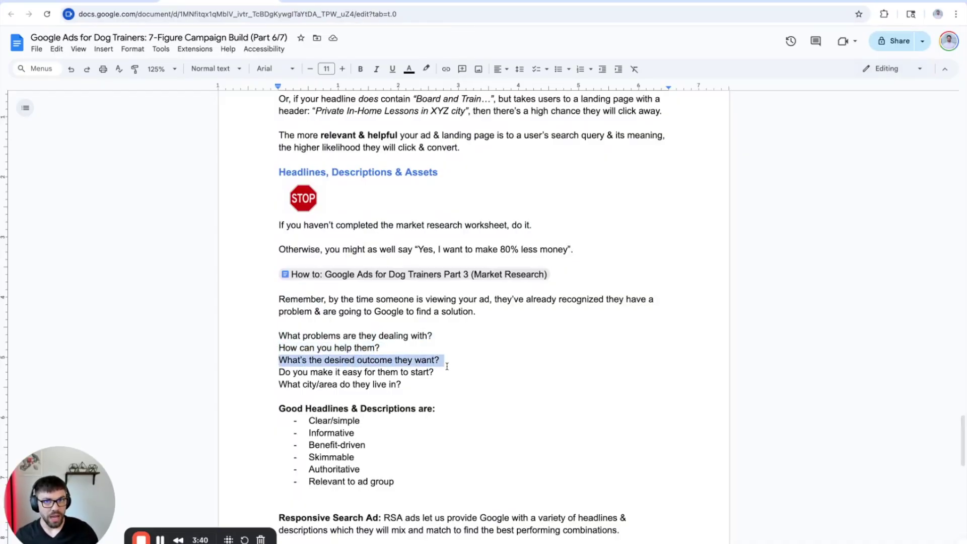
# Read the questions on making it easy to start and on the city/area, ending with all five questions highlighted.
pyautogui.click(279, 372)
pyautogui.hotkey('ctrl', 'shift', 'Right')
pyautogui.hotkey('ctrl', 'shift', 'Right')
pyautogui.hotkey('ctrl', 'shift', 'Right')
pyautogui.hotkey('ctrl', 'shift', 'Right')
pyautogui.hotkey('ctrl', 'shift', 'Right')
pyautogui.hotkey('ctrl', 'shift', 'Right')
pyautogui.hotkey('ctrl', 'shift', 'Right')
pyautogui.hotkey('ctrl', 'shift', 'Right')
pyautogui.hotkey('ctrl', 'shift', 'Right')
pyautogui.hotkey('ctrl', 'shift', 'Right')
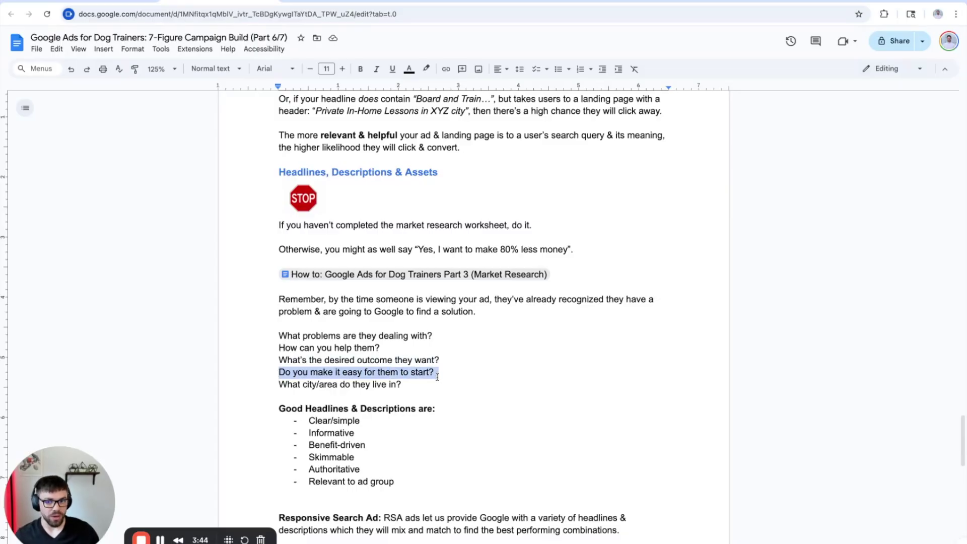
pyautogui.click(403, 384)
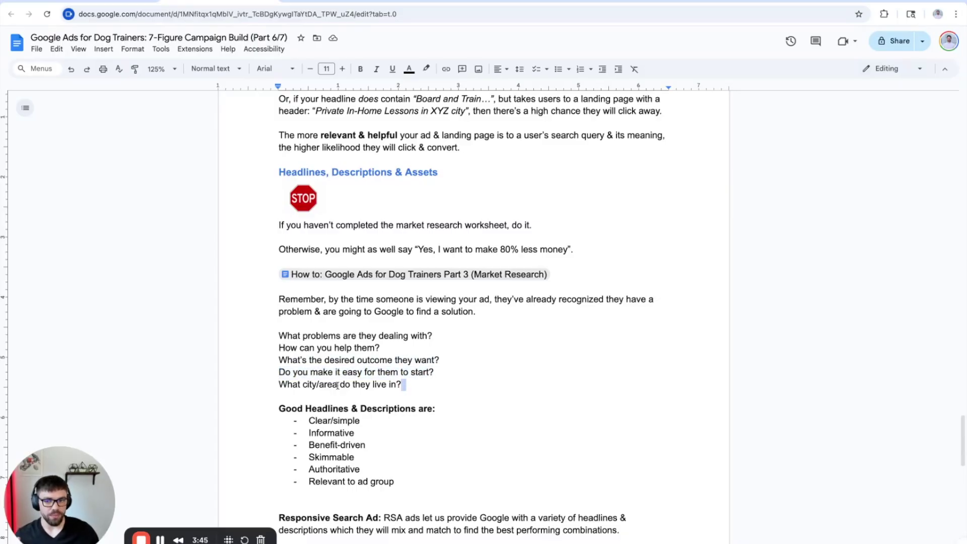
pyautogui.tripleClick(277, 385)
pyautogui.click(453, 384)
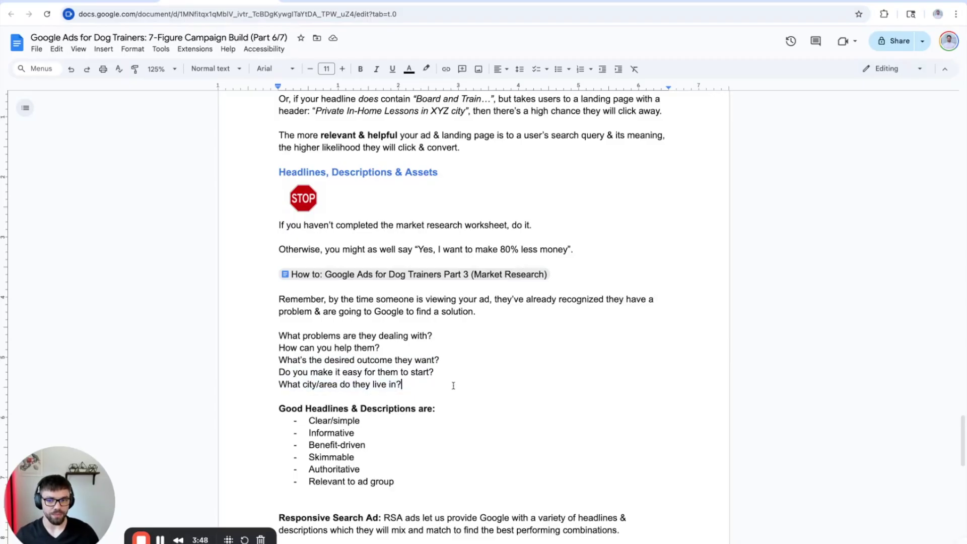
pyautogui.scroll(-1, 443, 384)
pyautogui.moveTo(443, 382); pyautogui.dragTo(256, 334)
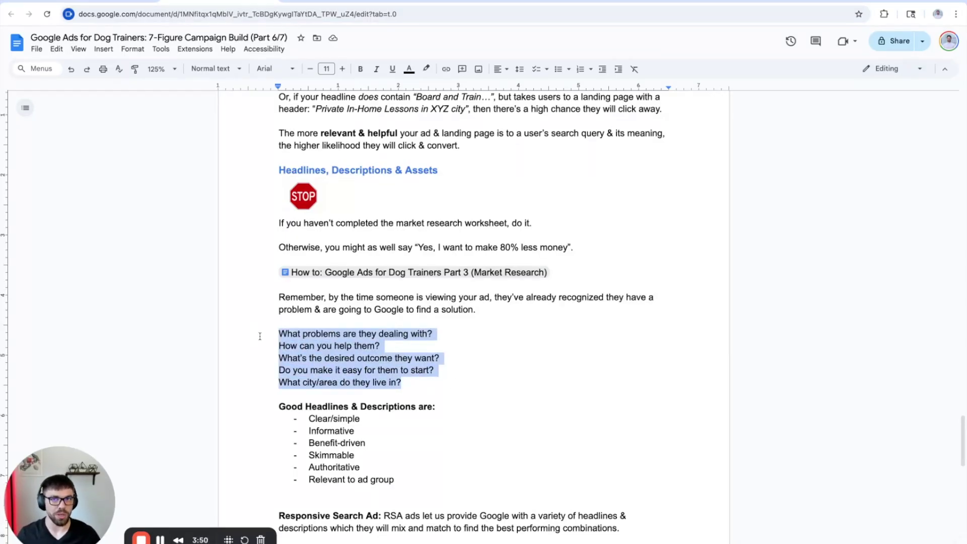
# Read the "Good Headlines & Descriptions are" list item by item, from "Clear/simple" to "Relevant to ad group".
pyautogui.scroll(-2, 279, 333)
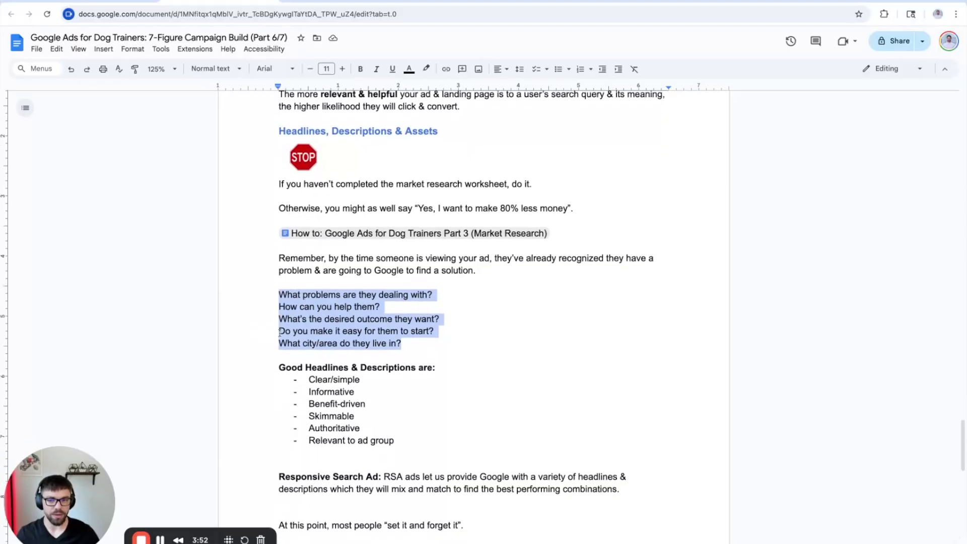
pyautogui.click(278, 321)
pyautogui.moveTo(279, 321); pyautogui.dragTo(441, 325)
pyautogui.click(395, 333)
pyautogui.hotkey('shift', 'Home')
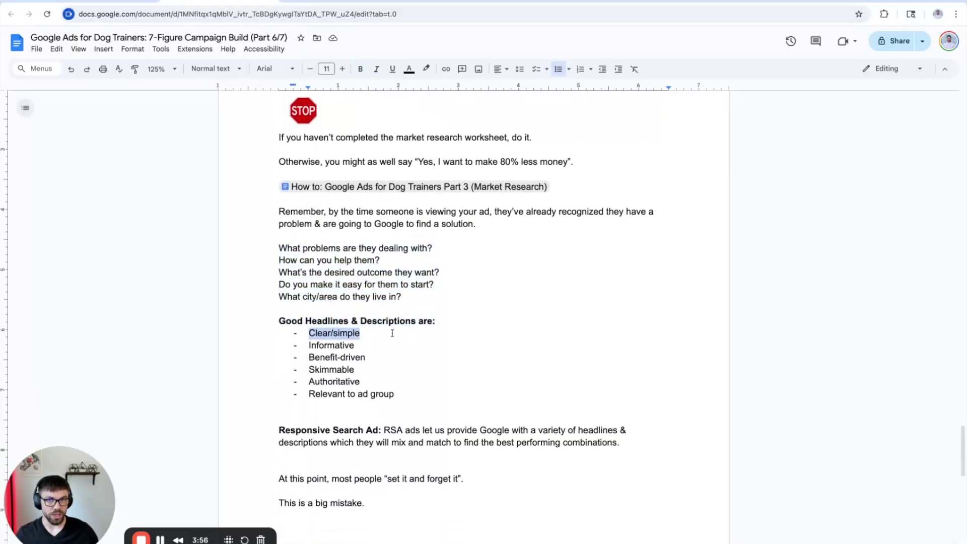
pyautogui.moveTo(354, 345); pyautogui.dragTo(367, 344)
pyautogui.press('BackSpace')
pyautogui.moveTo(376, 359); pyautogui.dragTo(389, 354)
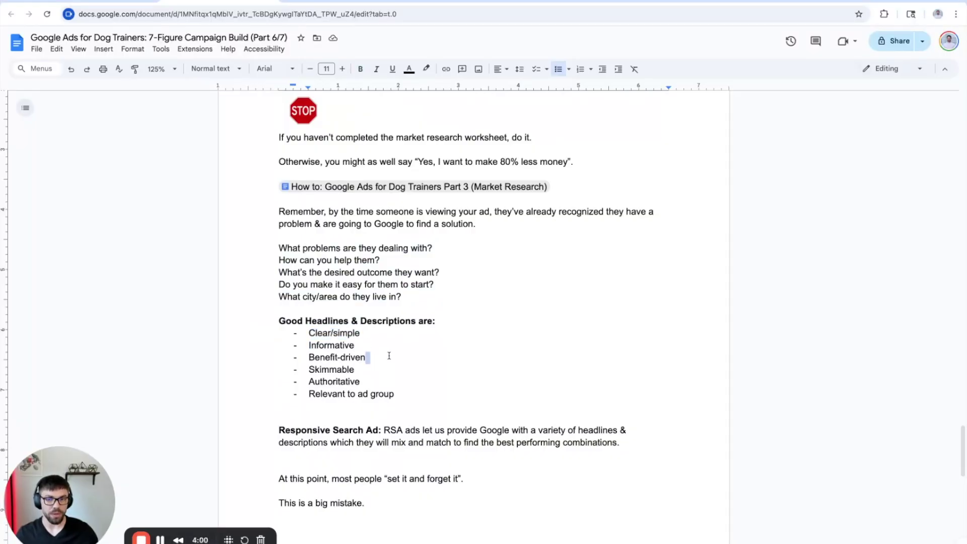
pyautogui.press('BackSpace')
pyautogui.doubleClick(359, 369)
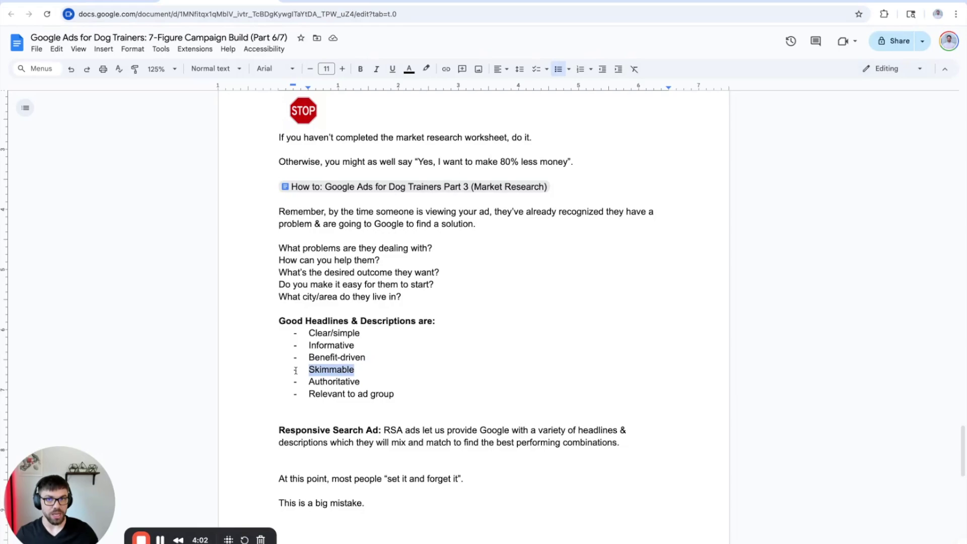
pyautogui.doubleClick(366, 381)
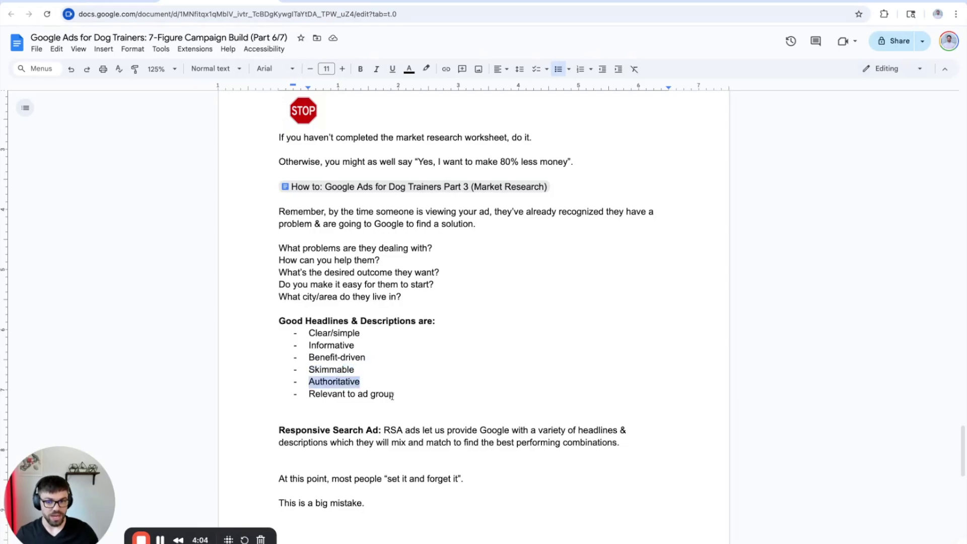
pyautogui.tripleClick(407, 396)
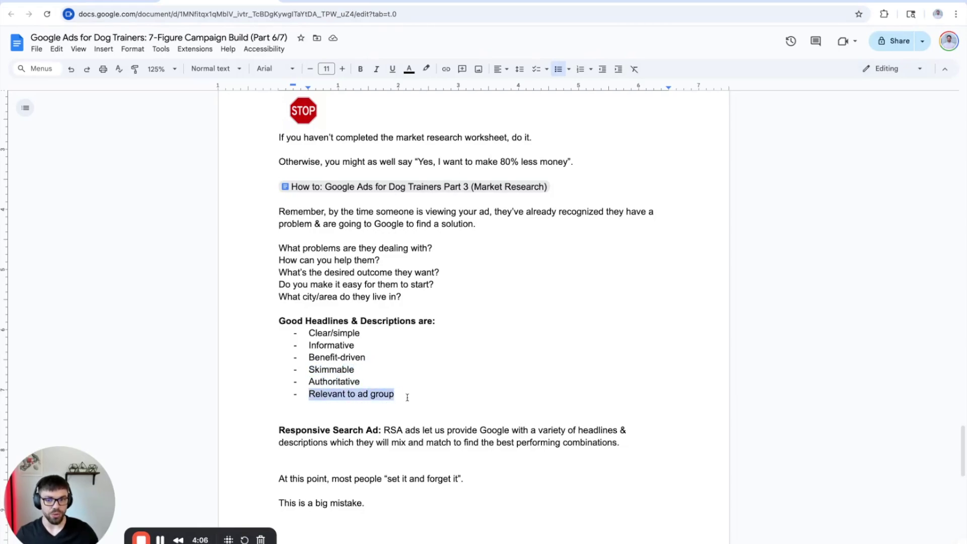
pyautogui.click(291, 380)
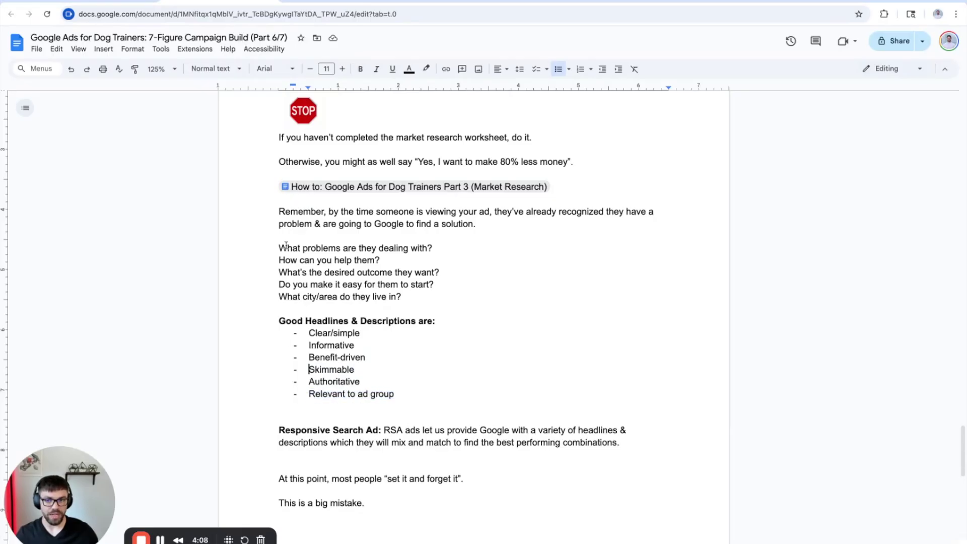
# Switch to Google Ads and show the keywords of the STAG - B&T ad group.
pyautogui.click(327, 1)
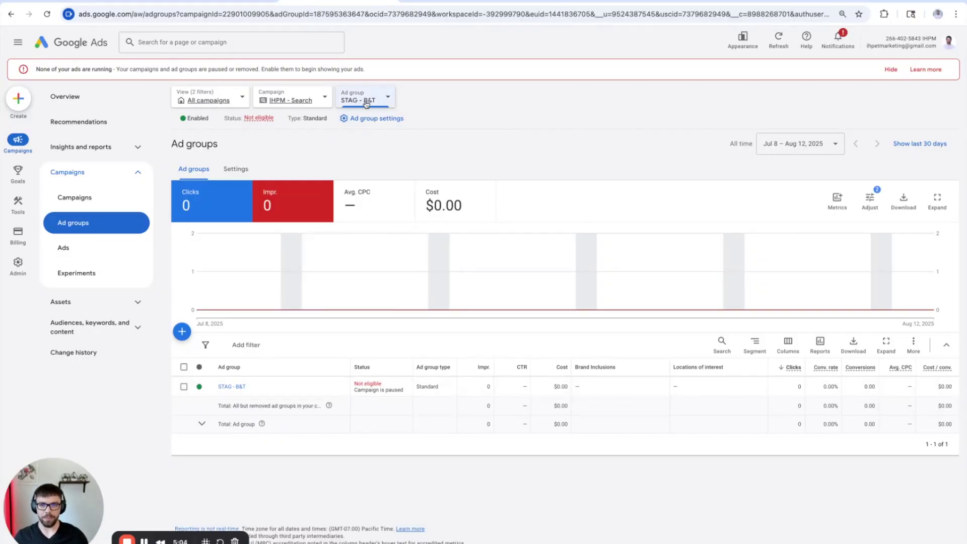
pyautogui.click(98, 328)
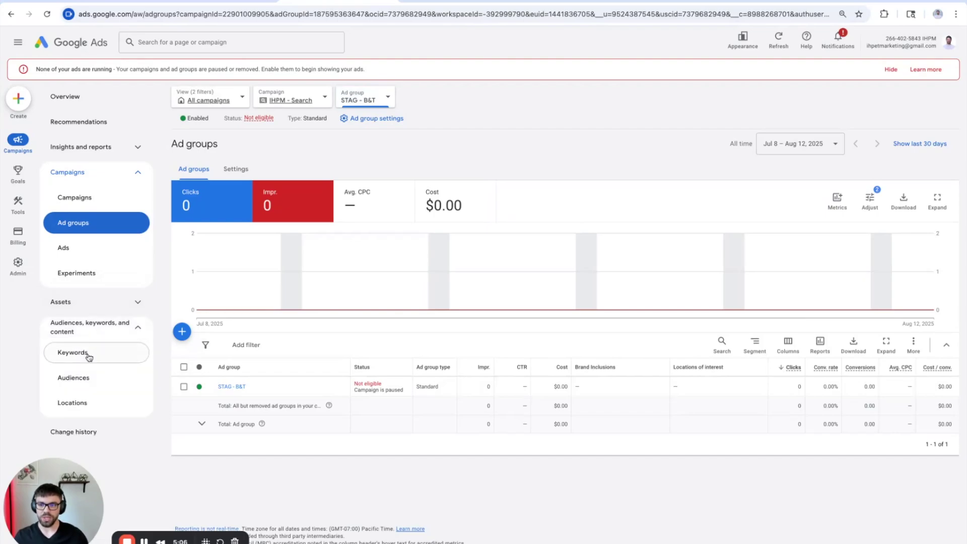
pyautogui.click(89, 356)
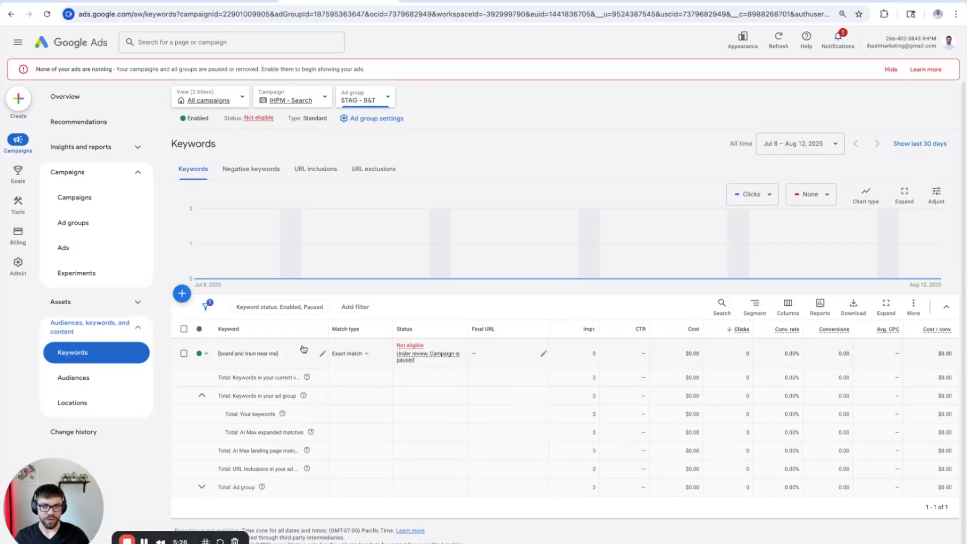
# Open the STAG - B&T ad group's responsive search ad for editing and go to its headlines.
pyautogui.click(100, 253)
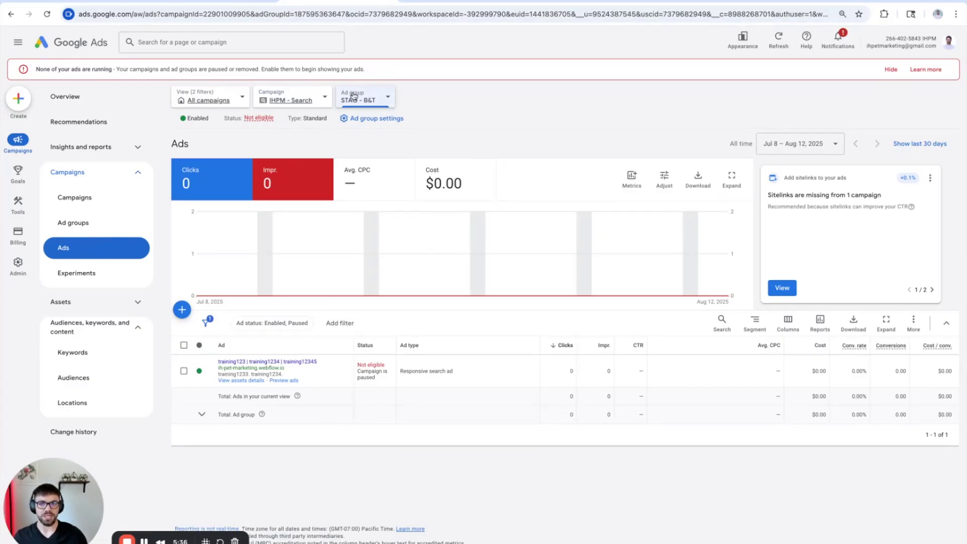
pyautogui.click(293, 376)
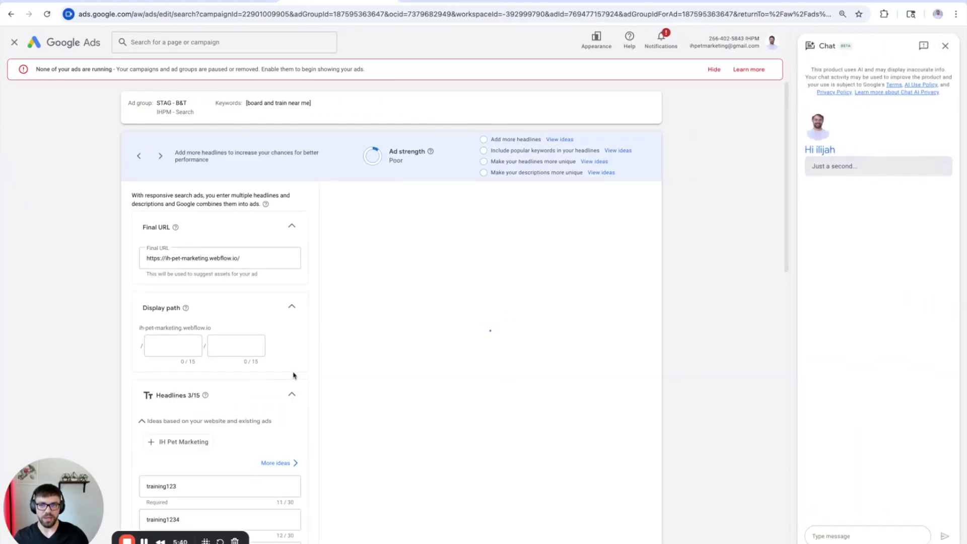
pyautogui.scroll(-2, 292, 377)
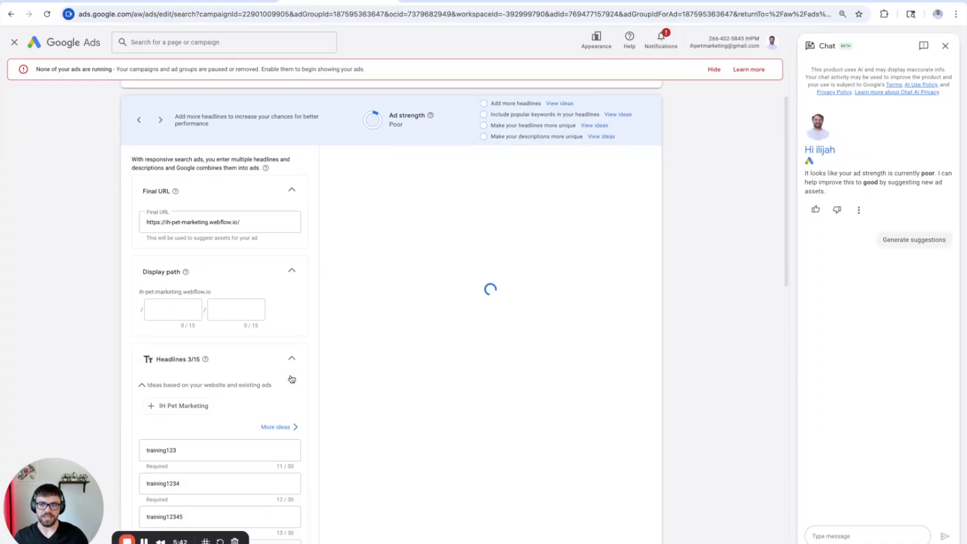
pyautogui.scroll(1, 319, 371)
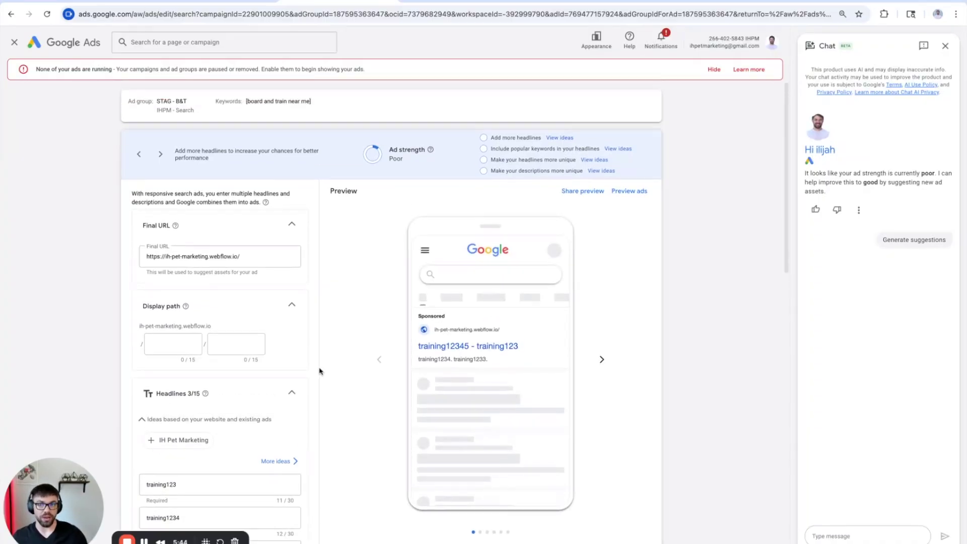
pyautogui.scroll(-1, 315, 352)
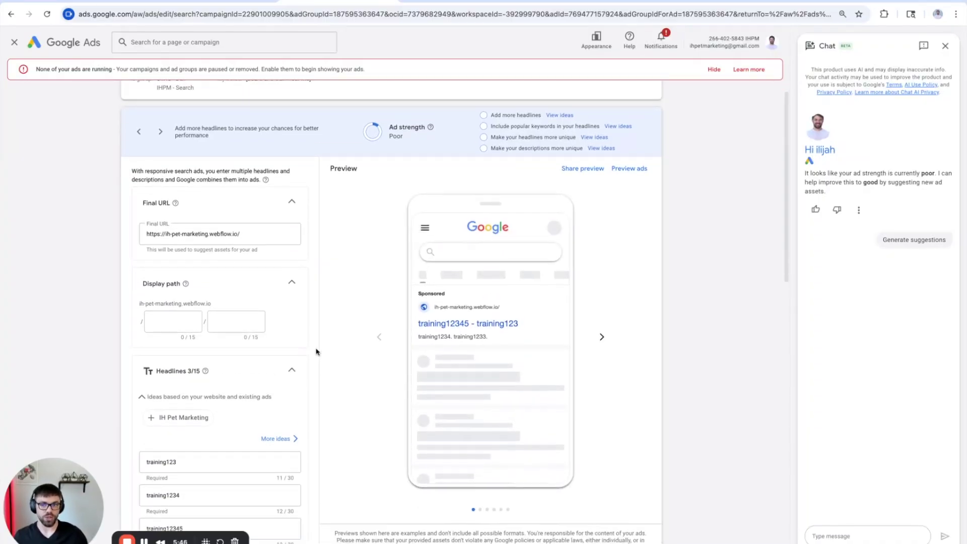
pyautogui.scroll(-5, 316, 350)
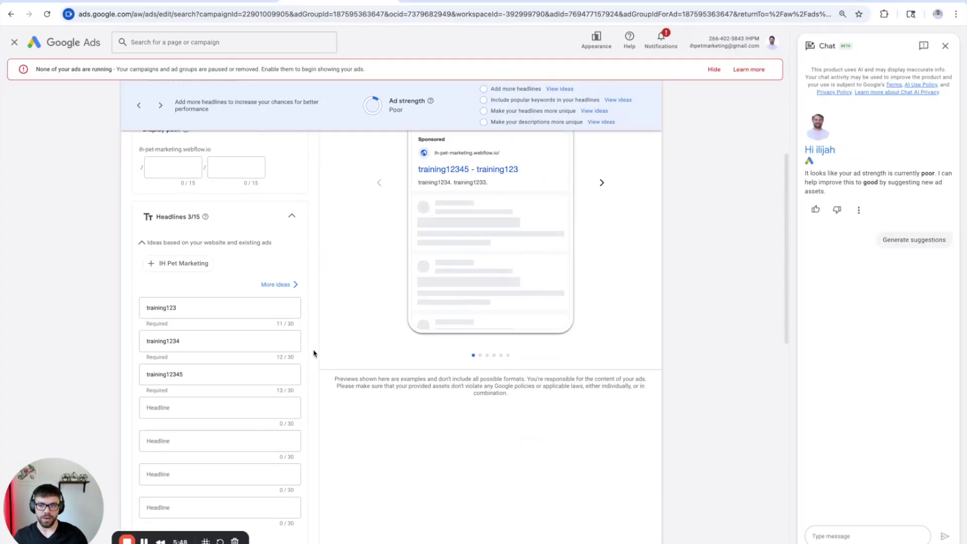
# Clear the three placeholder headlines "training123", "training1234" and "training12345".
pyautogui.doubleClick(199, 253)
pyautogui.press('BackSpace')
pyautogui.doubleClick(185, 286)
pyautogui.press('BackSpace')
pyautogui.doubleClick(192, 320)
pyautogui.press('BackSpace')
# Add empty headline fields to the responsive search ad up to the maximum of 15.
pyautogui.scroll(-1, 181, 392)
pyautogui.click(156, 459)
pyautogui.scroll(-1, 155, 459)
pyautogui.click(157, 464)
pyautogui.scroll(-1, 156, 473)
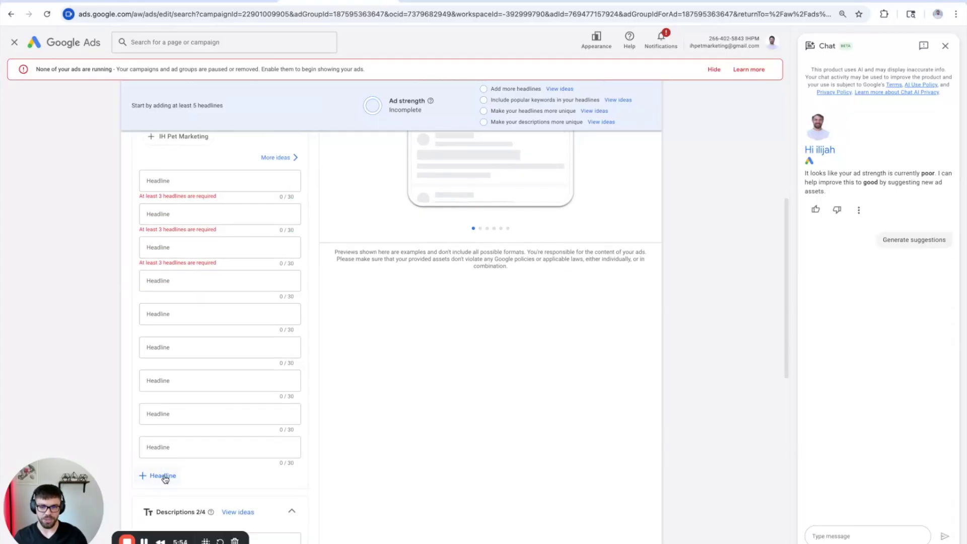
pyautogui.click(156, 474)
pyautogui.scroll(-4, 161, 475)
pyautogui.click(157, 416)
pyautogui.click(156, 447)
pyautogui.click(157, 481)
pyautogui.scroll(-1, 157, 489)
pyautogui.click(157, 494)
pyautogui.scroll(-5, 156, 496)
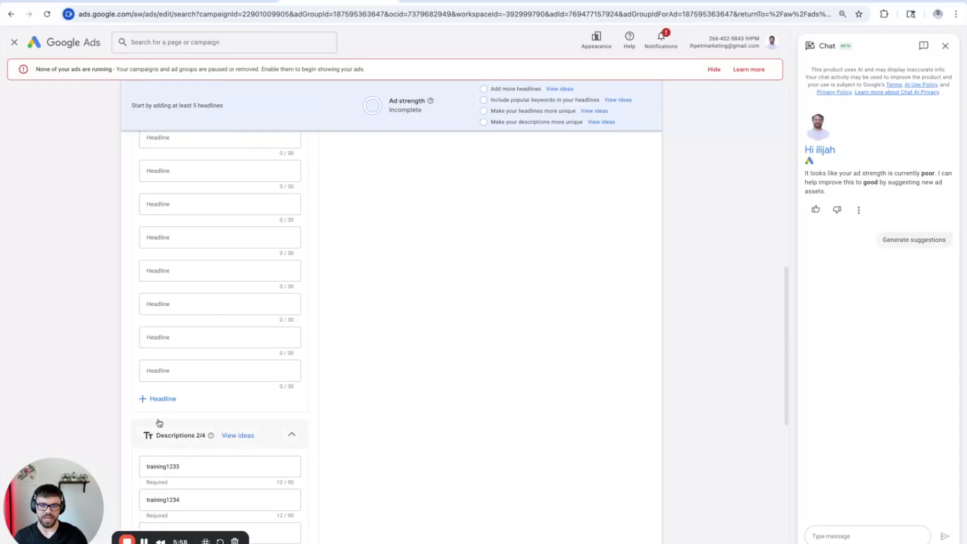
pyautogui.click(159, 397)
pyautogui.scroll(3, 155, 447)
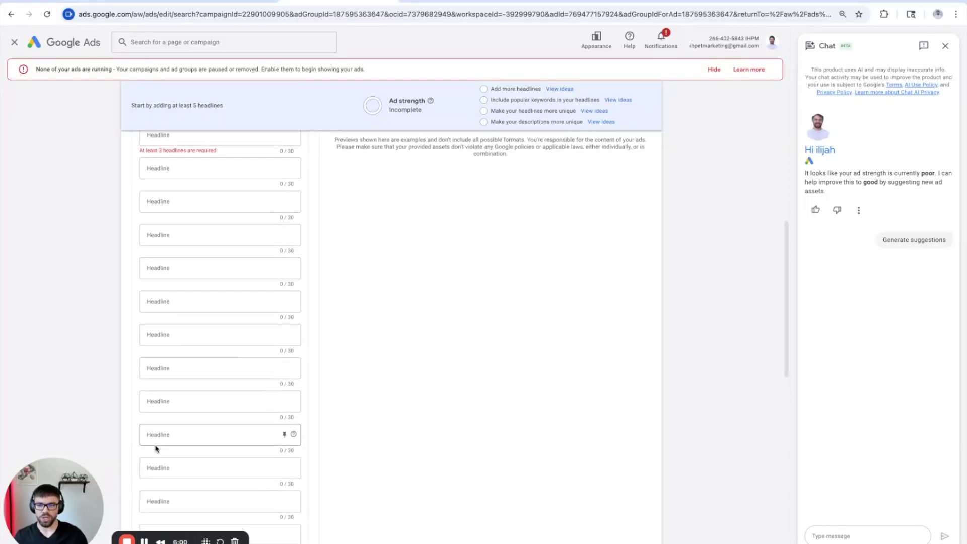
pyautogui.click(178, 272)
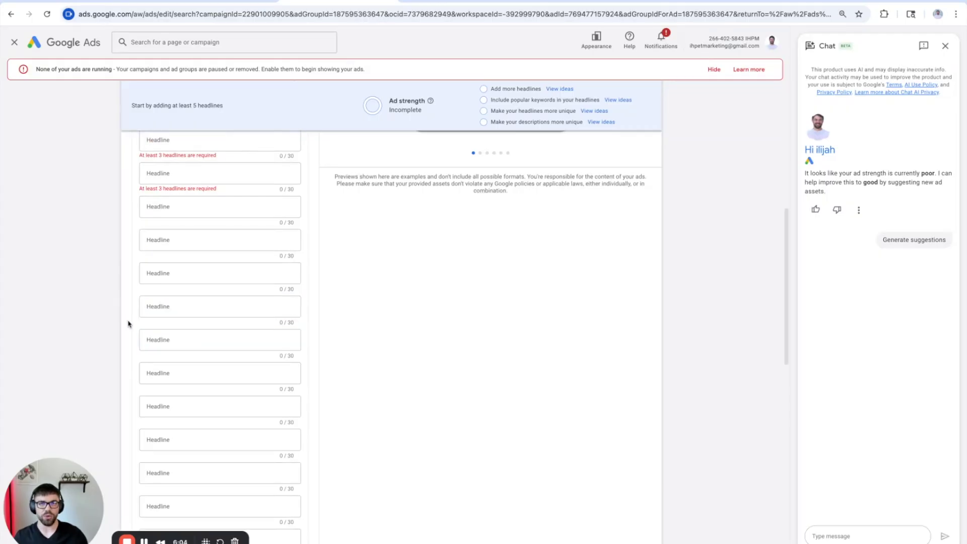
# Clear the placeholder text "training1234" from the ad's descriptions.
pyautogui.scroll(-3, 166, 378)
pyautogui.scroll(-2, 166, 379)
pyautogui.doubleClick(190, 384)
pyautogui.doubleClick(157, 416)
pyautogui.scroll(4, 120, 391)
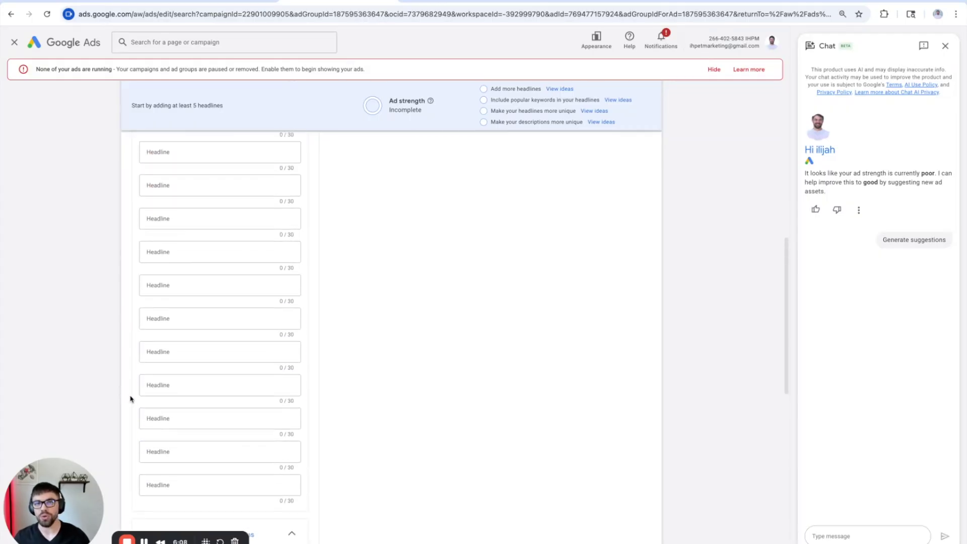
pyautogui.scroll(7, 130, 403)
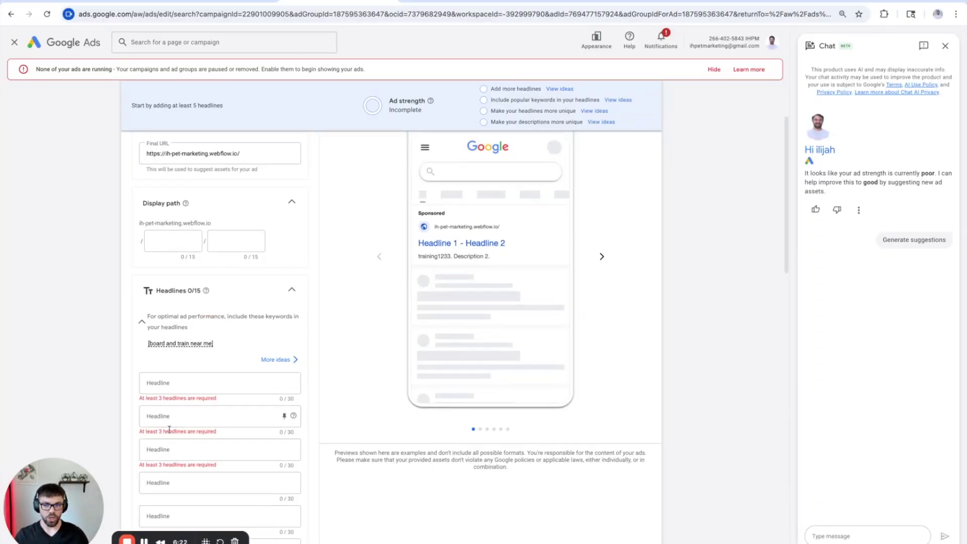
# Examine the next ad preview variant, return to the first one, and look over the empty headline fields.
pyautogui.scroll(-3, 171, 428)
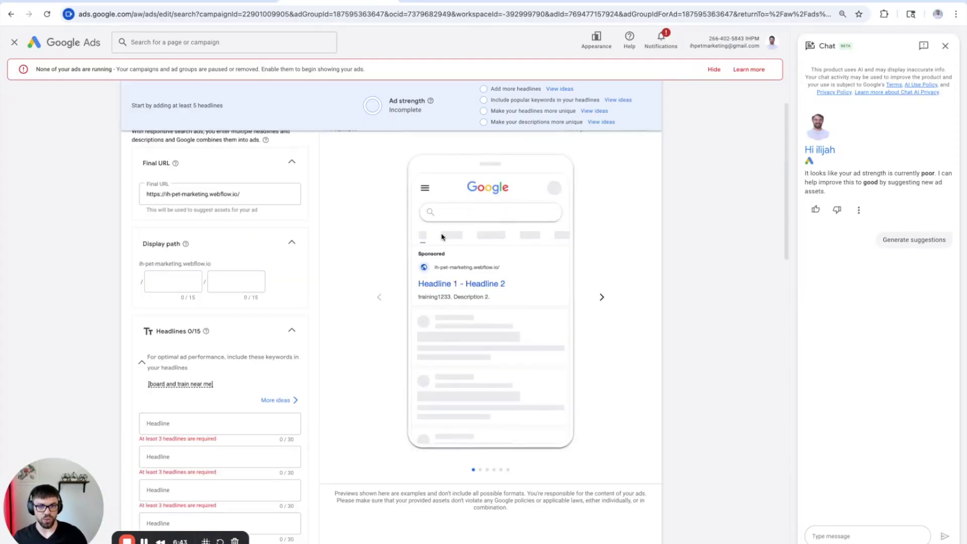
pyautogui.click(602, 297)
pyautogui.click(379, 297)
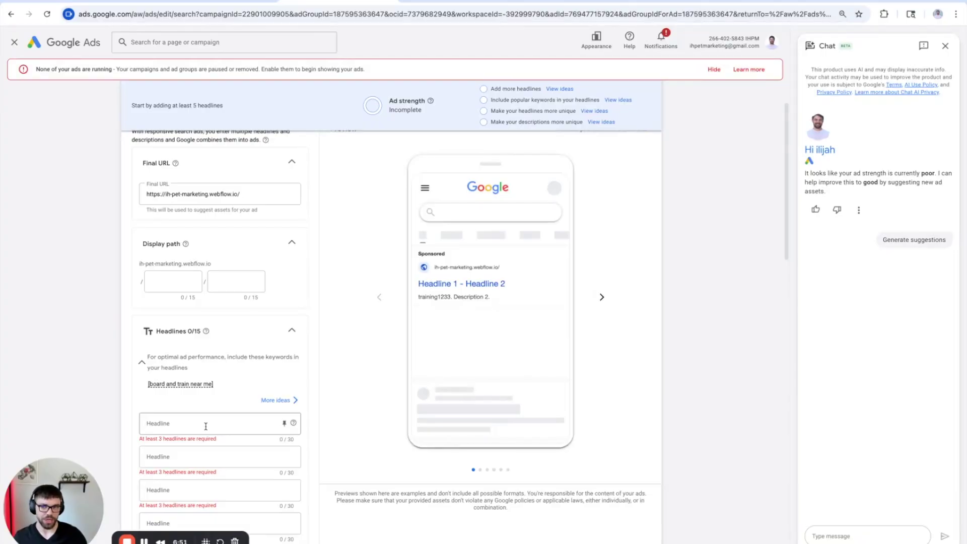
pyautogui.scroll(-1, 205, 425)
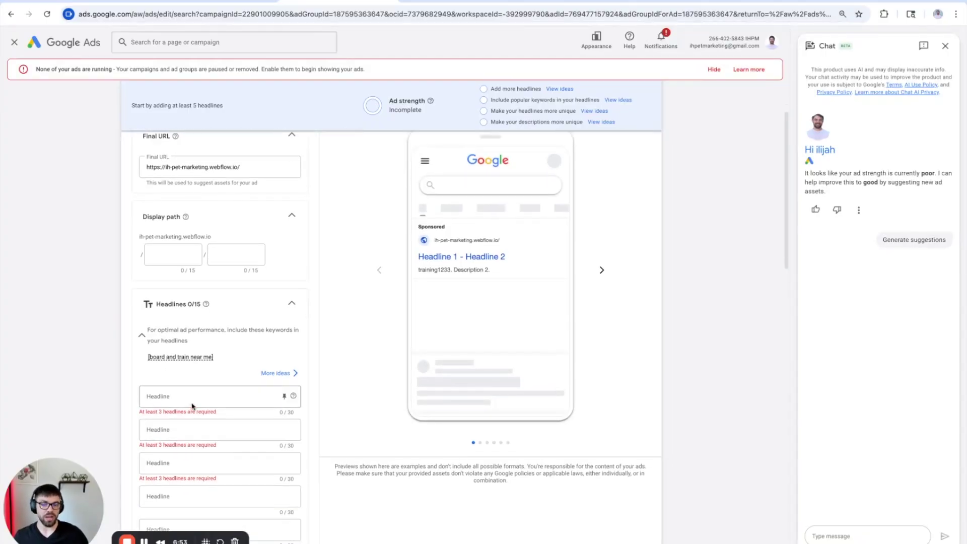
pyautogui.scroll(-1, 186, 403)
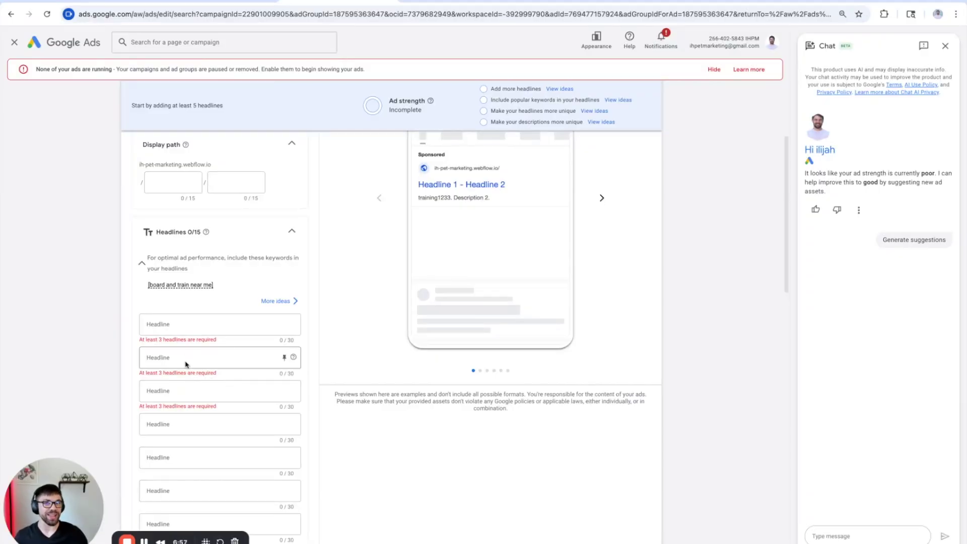
pyautogui.scroll(-1, 179, 355)
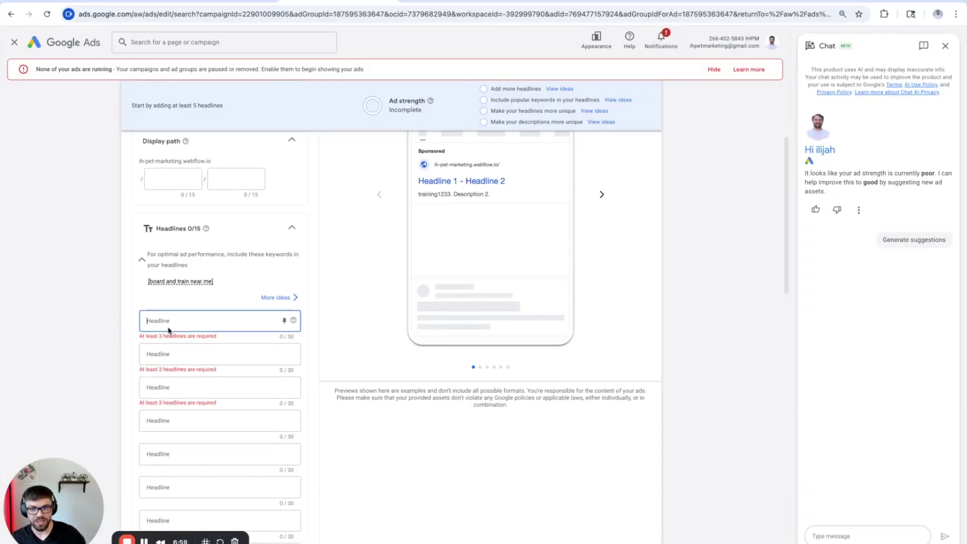
pyautogui.scroll(-1, 136, 338)
pyautogui.scroll(-1, 136, 338)
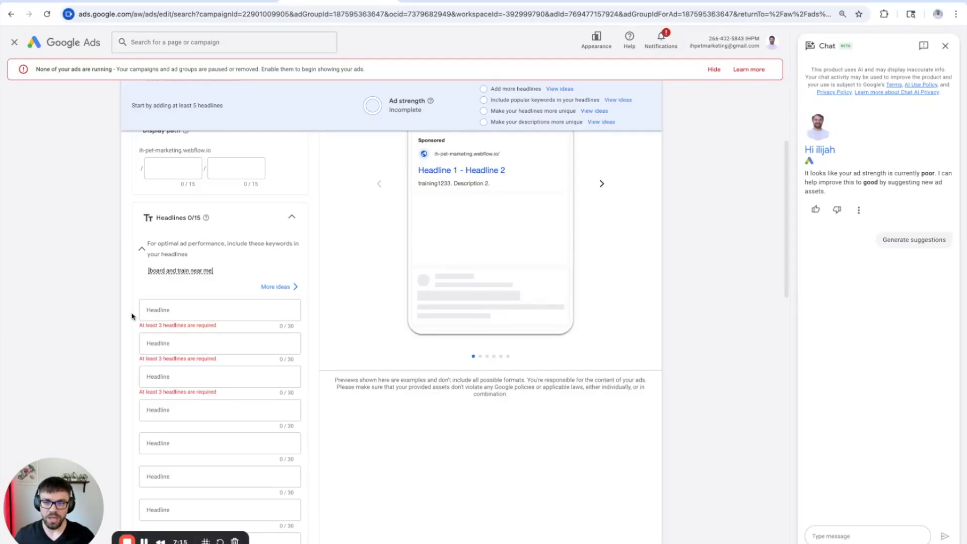
pyautogui.scroll(3, 128, 345)
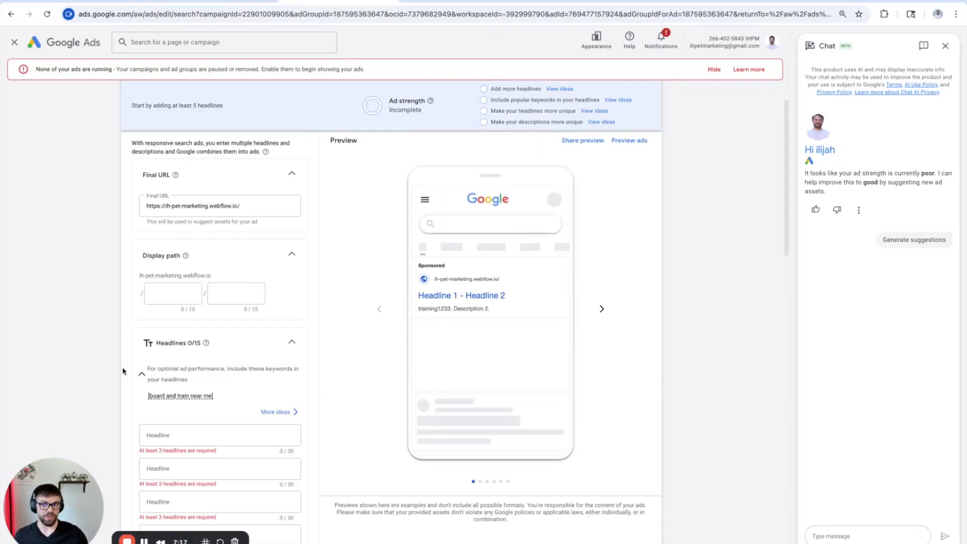
pyautogui.scroll(-4, 126, 371)
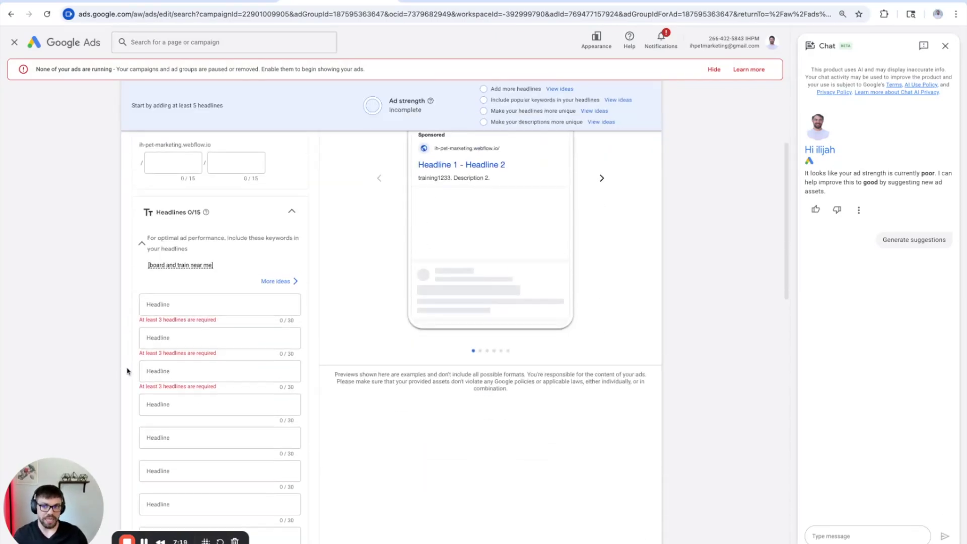
pyautogui.scroll(4, 126, 371)
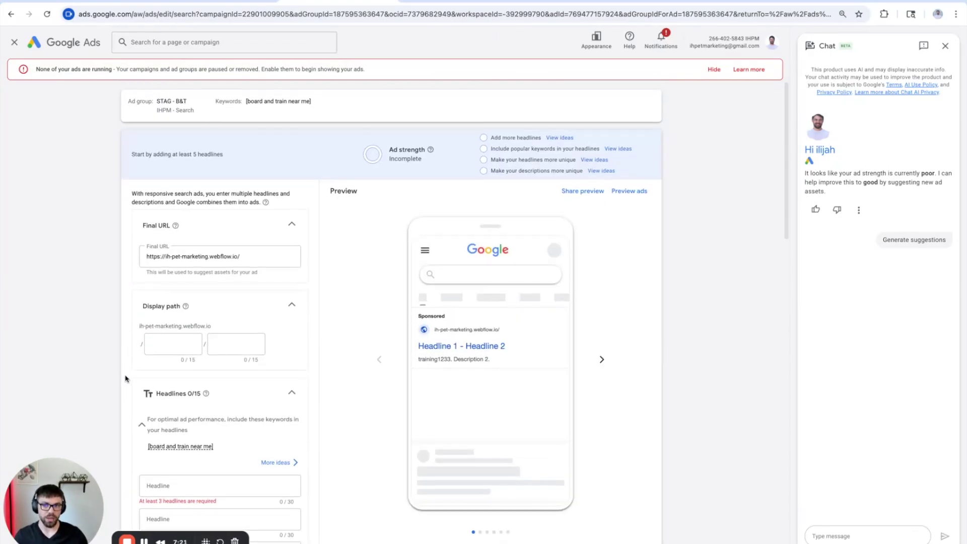
# Enter "Board & Train Program" as the first headline of the responsive search ad.
pyautogui.scroll(-3, 126, 380)
pyautogui.scroll(-2, 125, 380)
pyautogui.click(182, 319)
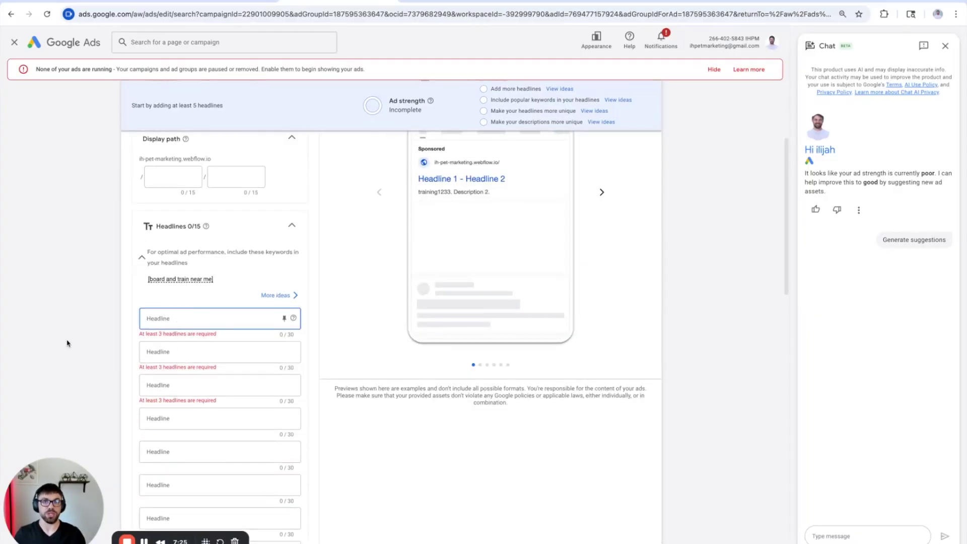
pyautogui.write('Boar')
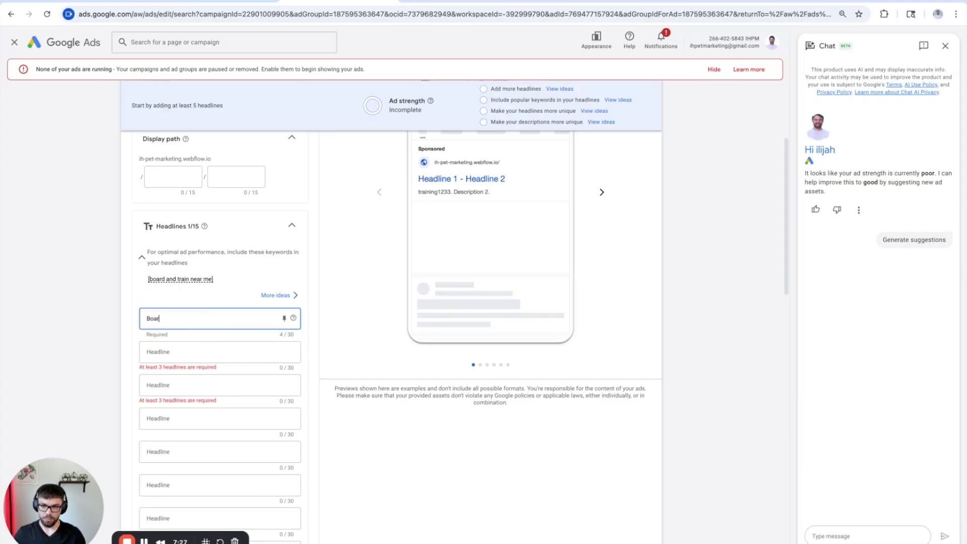
pyautogui.write('D & Train')
pyautogui.press('BackSpace')
pyautogui.press('BackSpace')
pyautogui.press('BackSpace')
pyautogui.press('BackSpace')
pyautogui.press('BackSpace')
pyautogui.press('BackSpace')
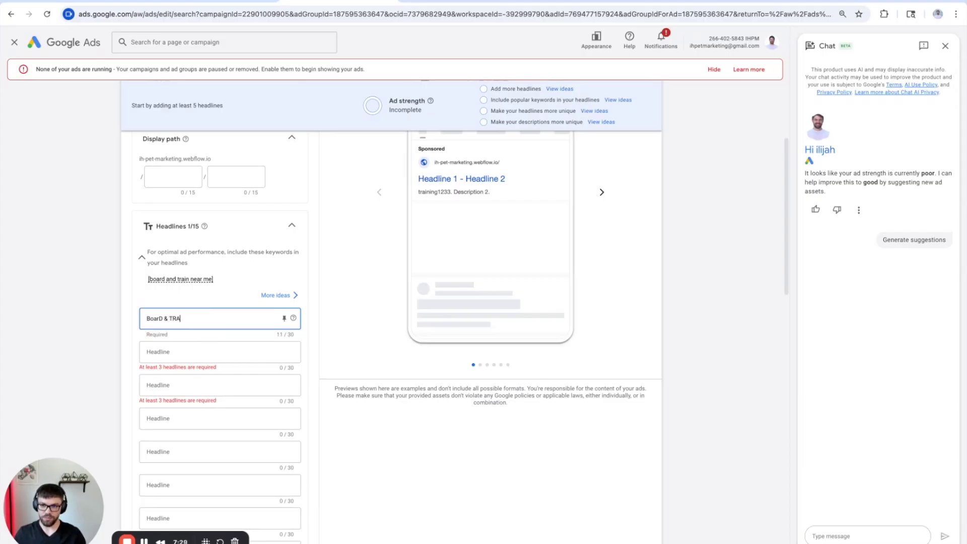
pyautogui.write('& Train progra')
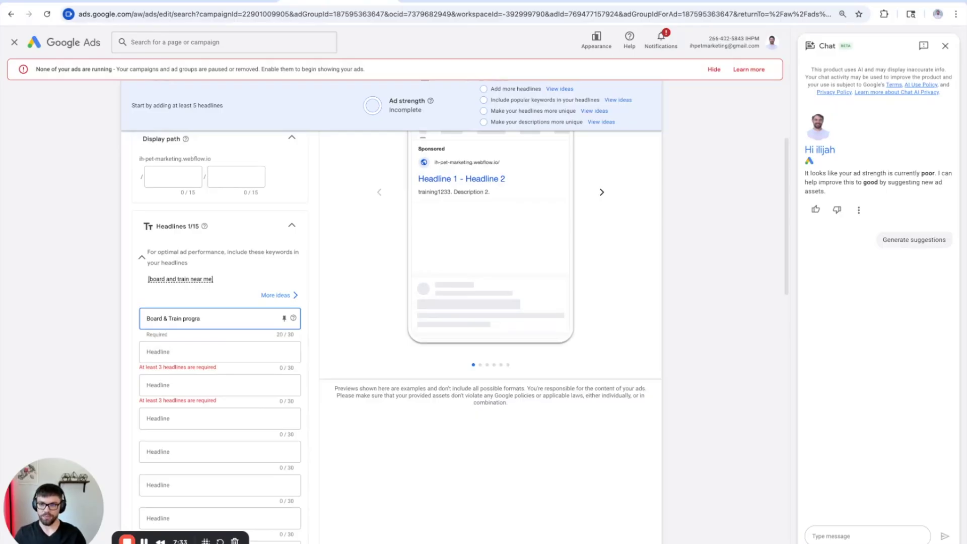
pyautogui.write('mProgram')
pyautogui.press('Tab')
# Enter "Pick Up & Drop Off Included" and "Lifetime Guarantee" as the second and third headlines.
pyautogui.scroll(-1, 83, 340)
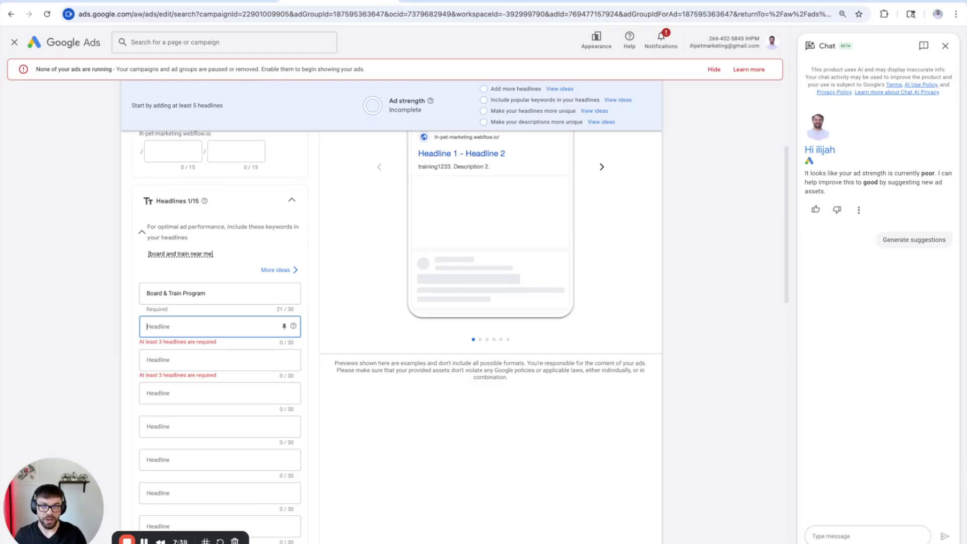
pyautogui.write('Pick Up & Drop Off I')
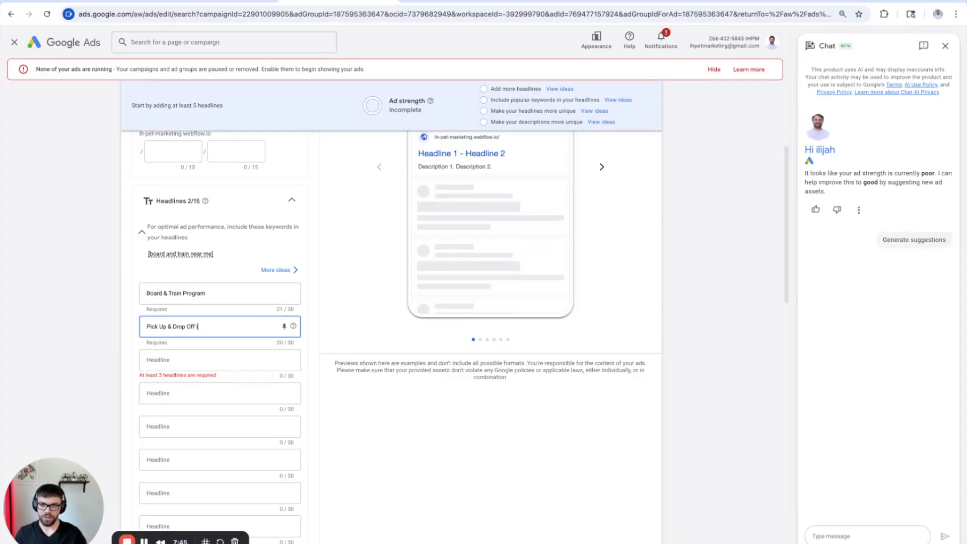
pyautogui.write('ncluded')
pyautogui.click(141, 358)
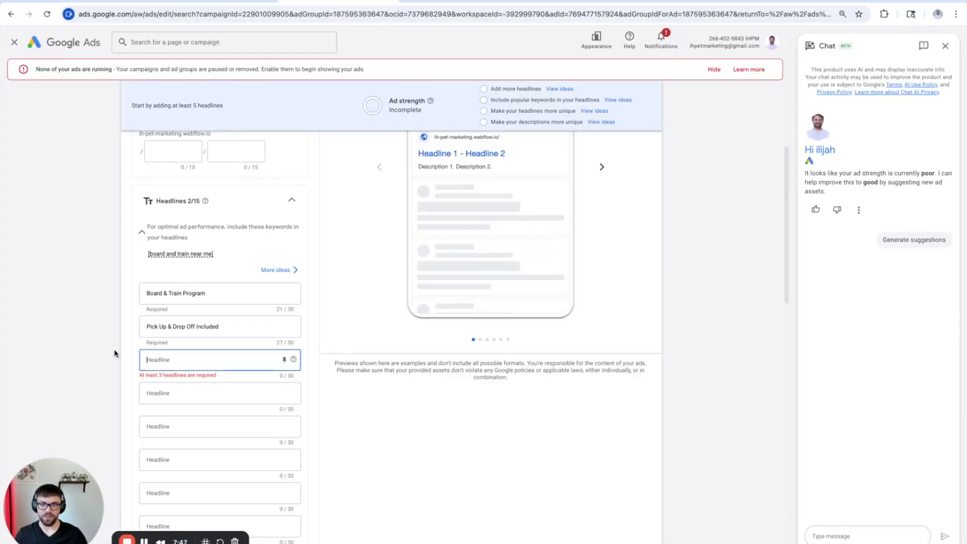
pyautogui.scroll(-1, 111, 344)
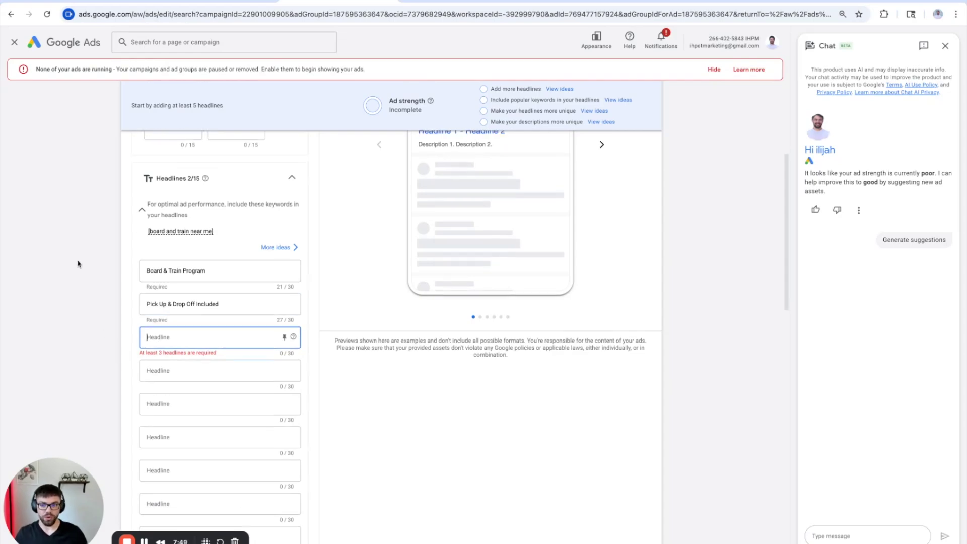
pyautogui.write('Lifetime G')
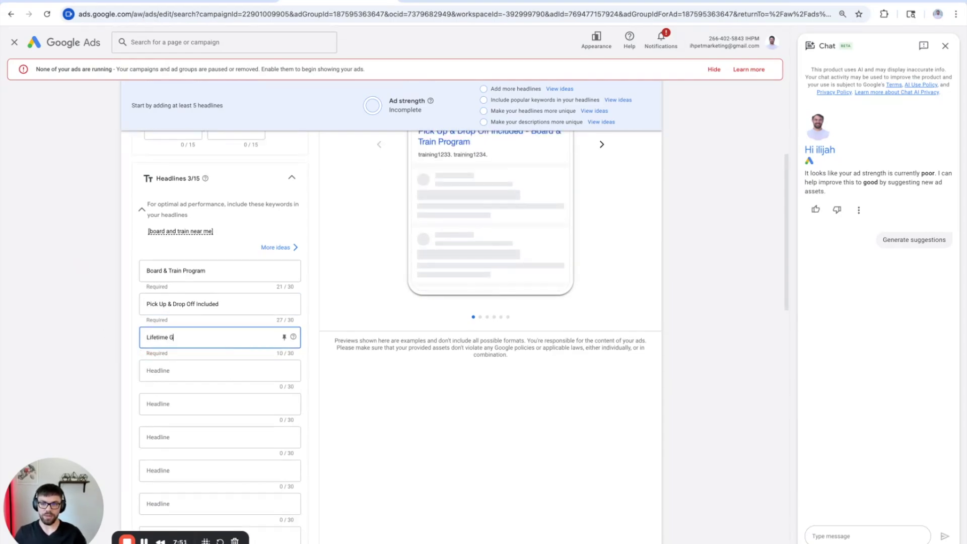
pyautogui.write('uaa')
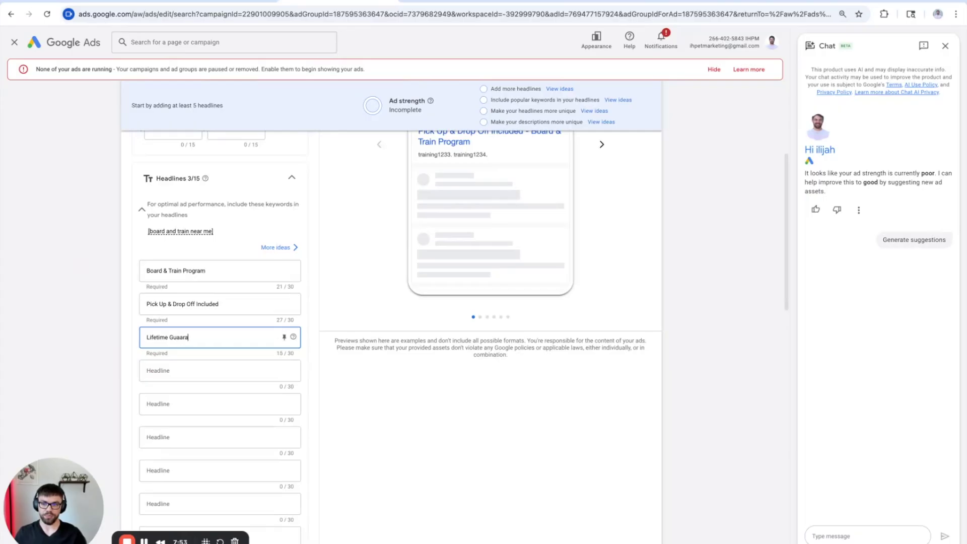
pyautogui.write('ntntee')
pyautogui.press('Tab')
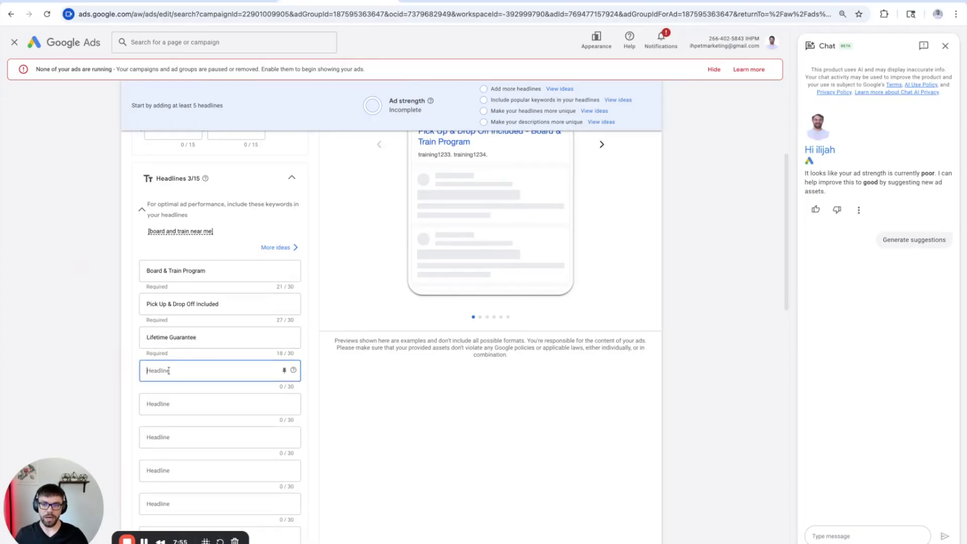
# Enter "Your Dog Stays with Us" as the fourth headline.
pyautogui.scroll(-2, 118, 336)
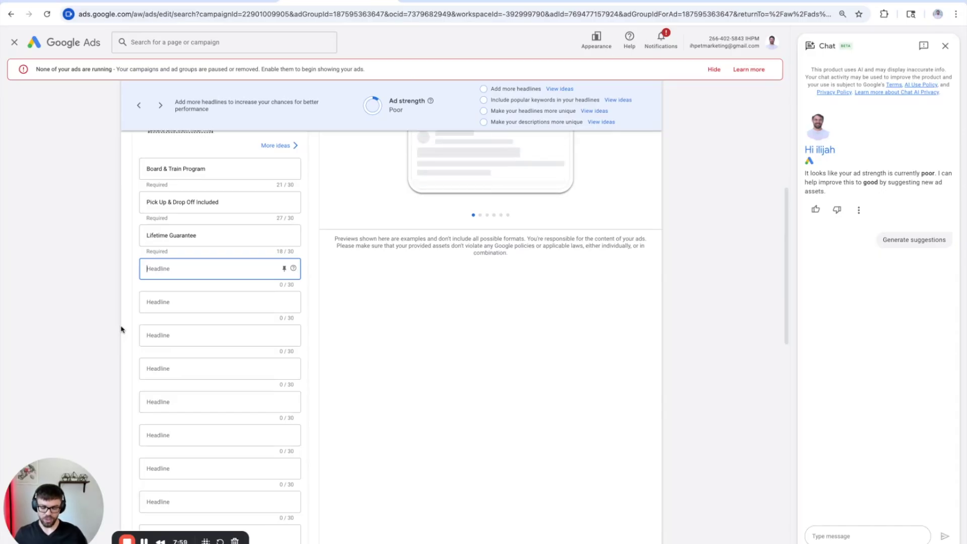
pyautogui.write('Your Dog Stays  with u')
pyautogui.press('BackSpace')
pyautogui.write('US')
pyautogui.press('BackSpace')
pyautogui.write('s')
# Switch to the campaign build document in Google Docs and review the list of qualities of good headlines and descriptions.
pyautogui.click(127, 328)
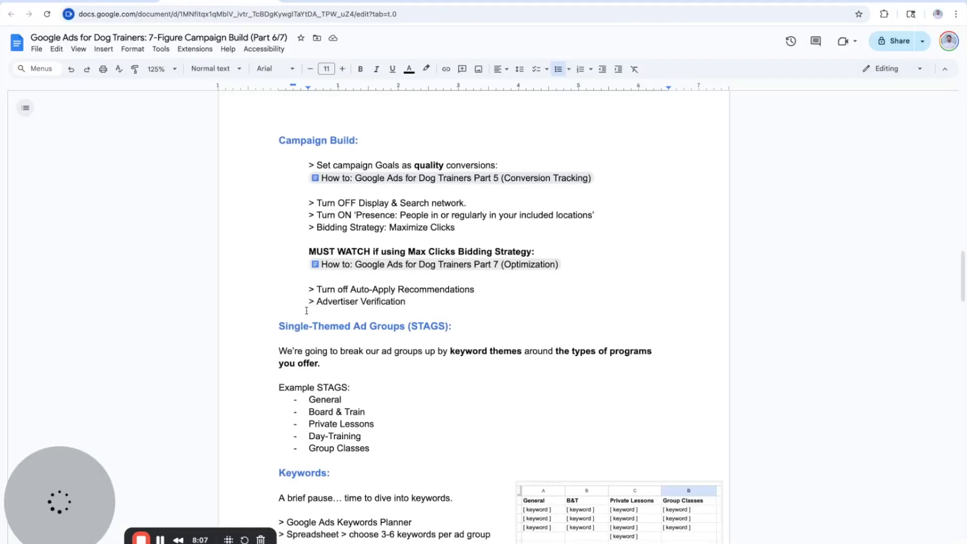
pyautogui.scroll(-10, 310, 310)
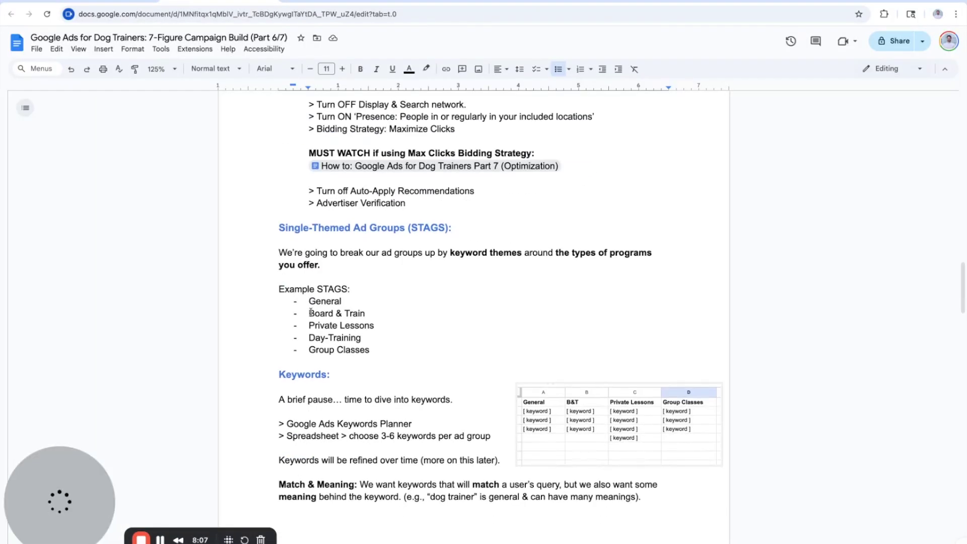
pyautogui.scroll(-9, 314, 316)
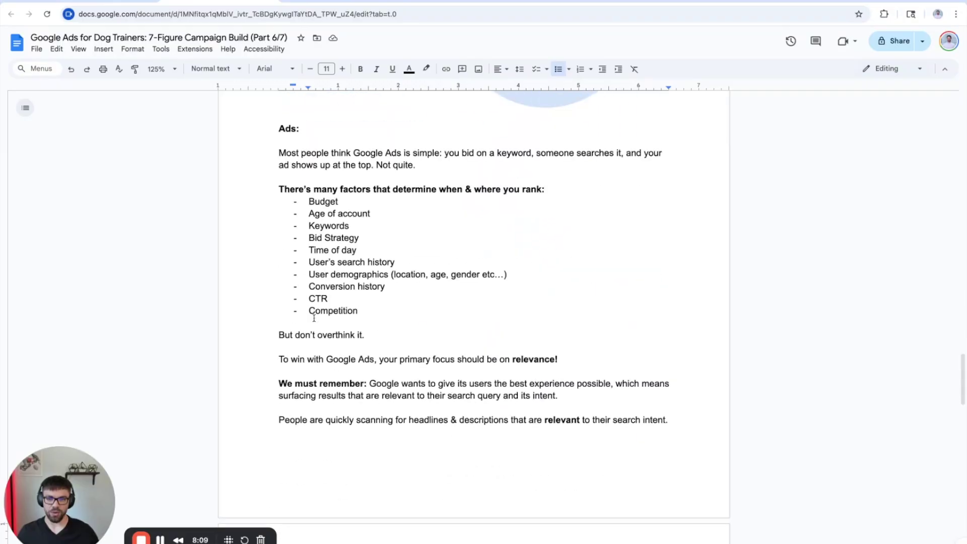
pyautogui.scroll(-10, 314, 317)
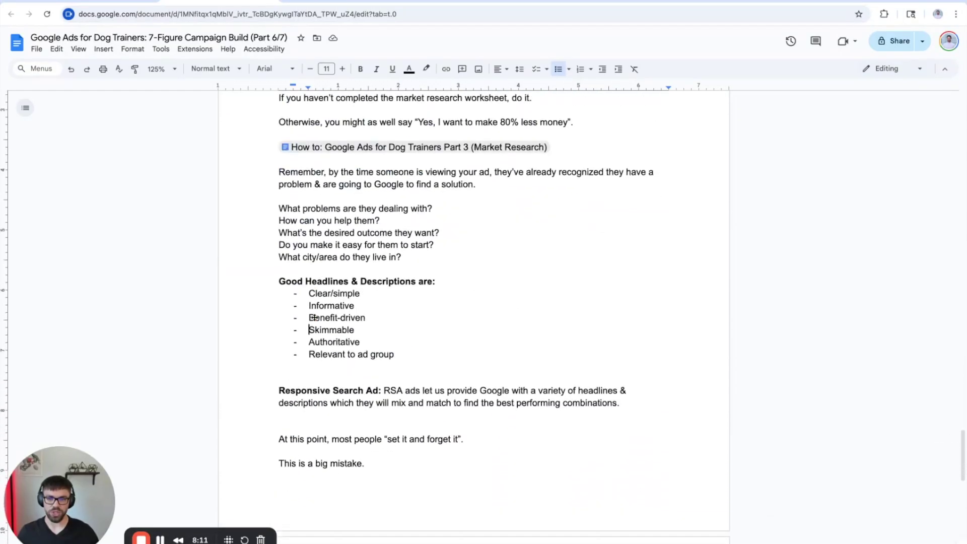
pyautogui.moveTo(360, 292); pyautogui.dragTo(303, 311)
pyautogui.click(358, 305)
pyautogui.moveTo(370, 316); pyautogui.dragTo(303, 321)
pyautogui.click(343, 330)
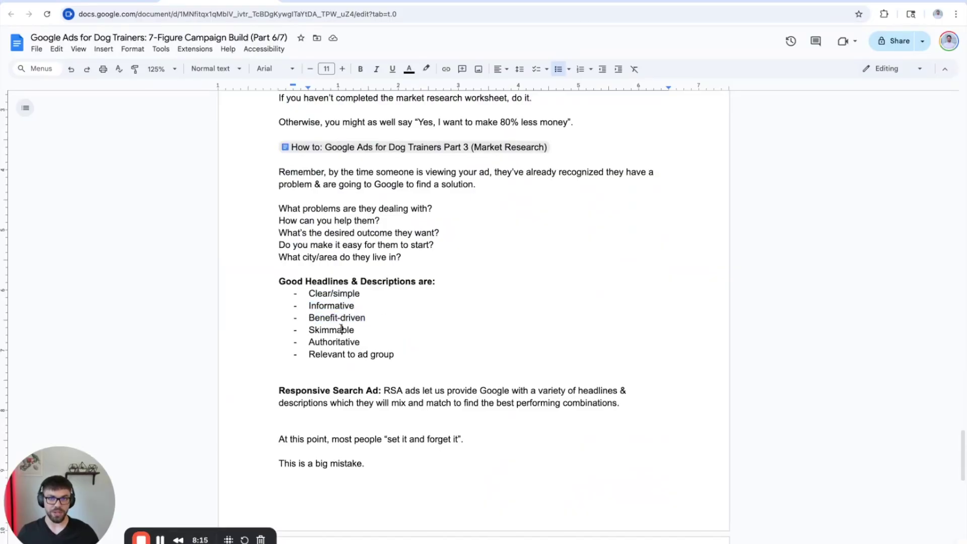
pyautogui.doubleClick(363, 329)
pyautogui.click(370, 341)
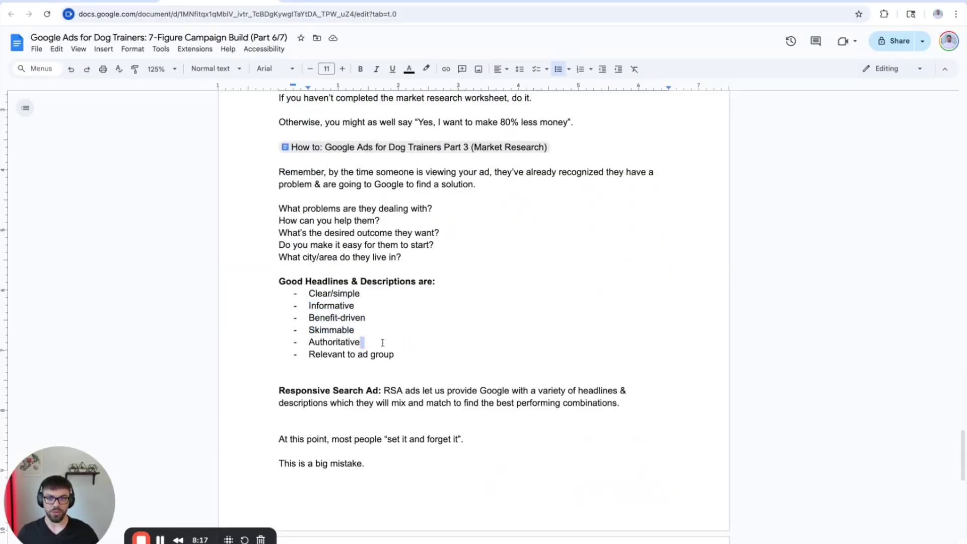
# Return to the ad in Google Ads and enter "Dallas, TX & Surrounding Areas" as the fifth headline.
pyautogui.hotkey('ctrl', 'Tab')
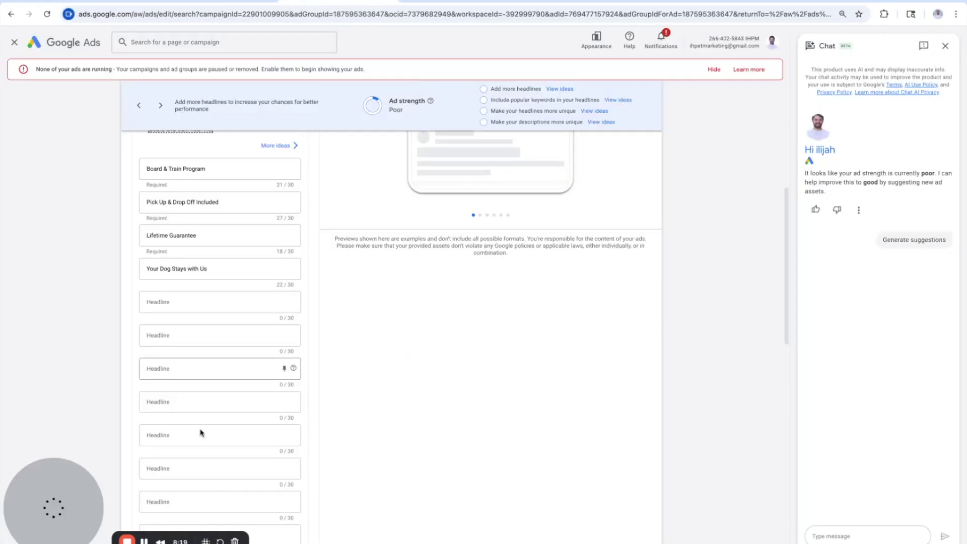
pyautogui.click(247, 308)
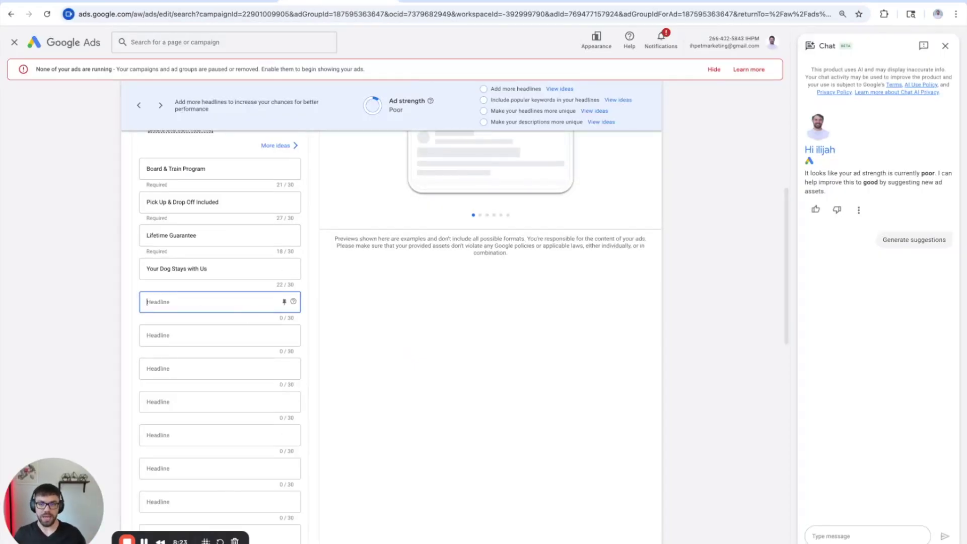
pyautogui.write('Dallas, TX')
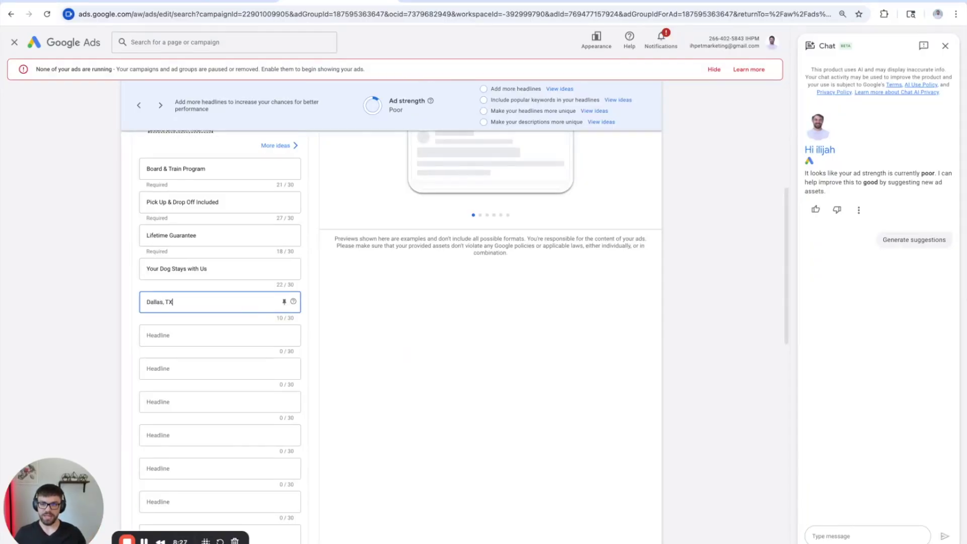
pyautogui.write(' & Surrounding Areas')
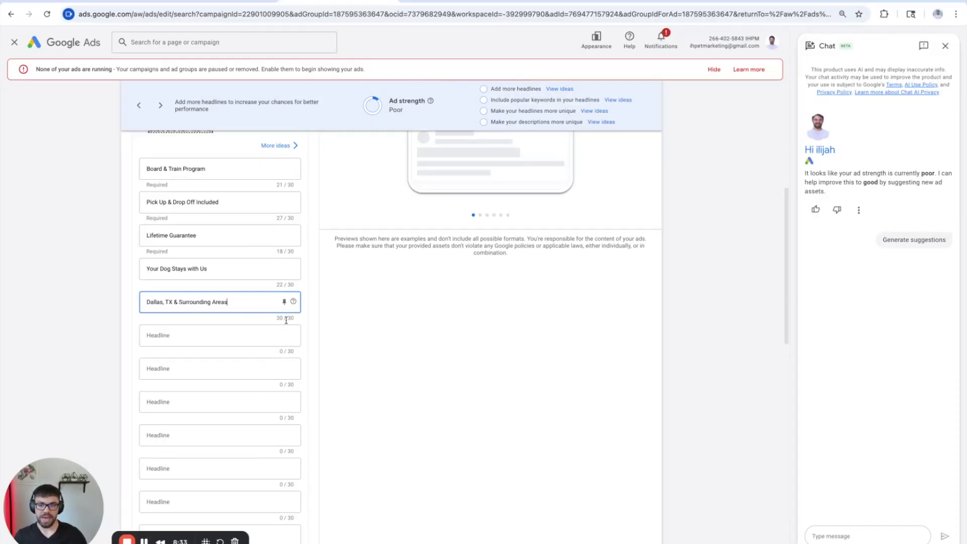
# Test the 30-character limit of the fifth headline with one extra character and remove that character again.
pyautogui.moveTo(277, 315); pyautogui.dragTo(275, 323)
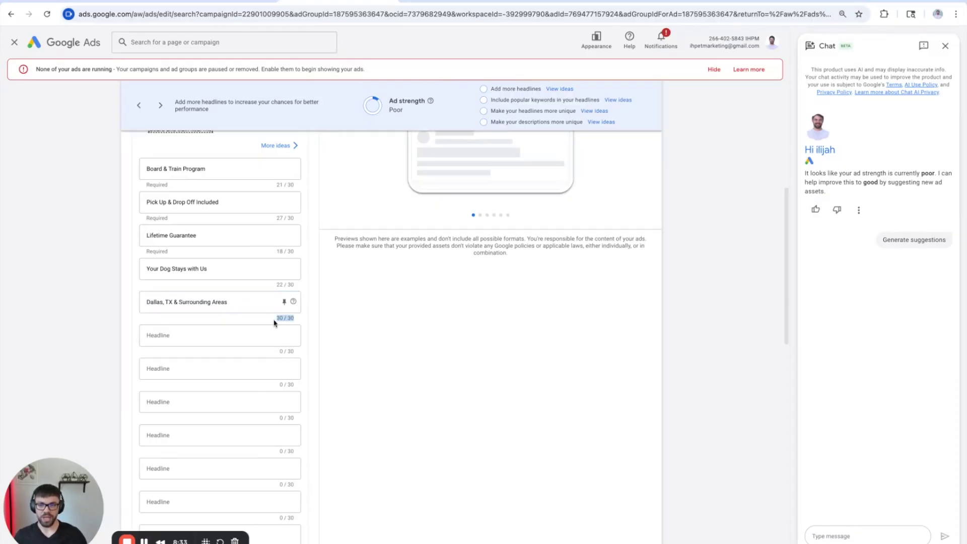
pyautogui.click(234, 302)
pyautogui.write('1')
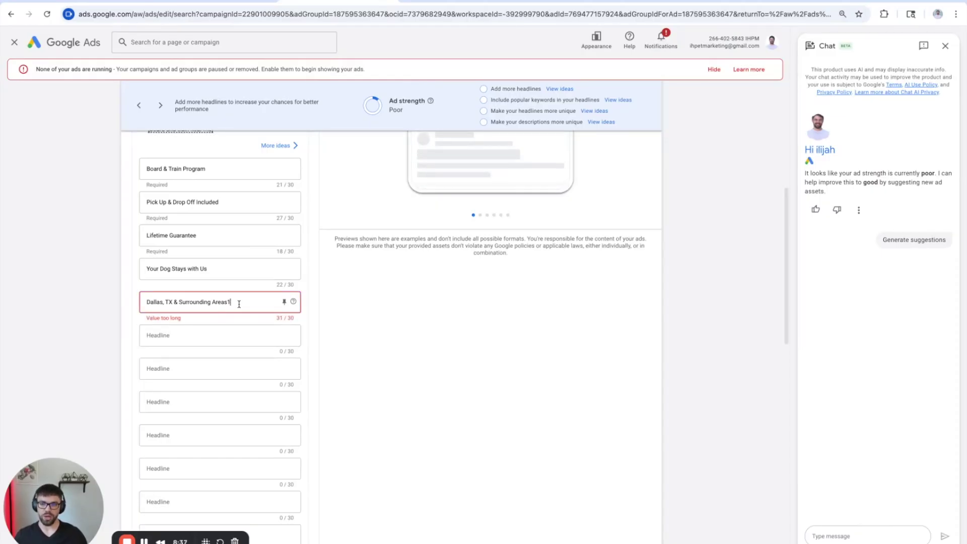
pyautogui.press('BackSpace')
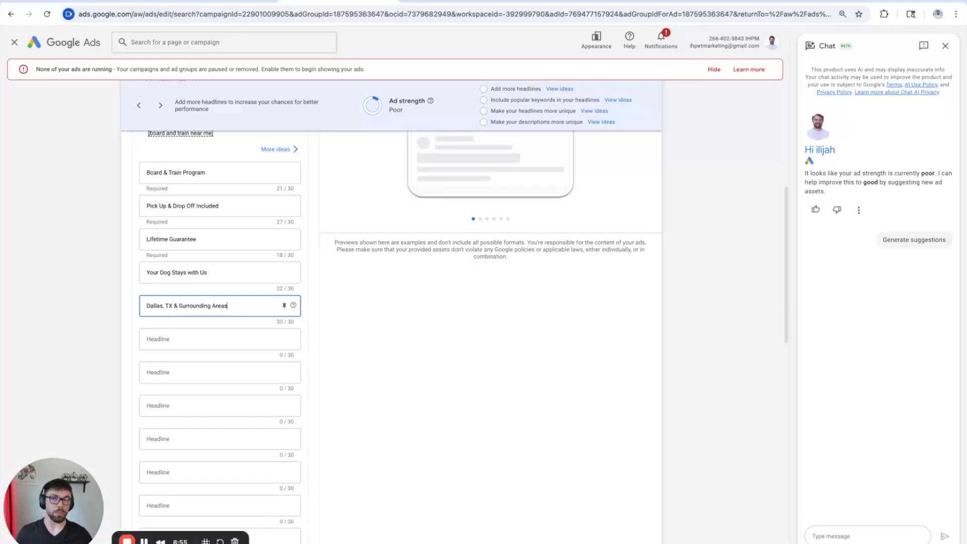
# Clear the placeholder texts "training1233" and "training1234" from the ad's descriptions.
pyautogui.scroll(-1, 122, 330)
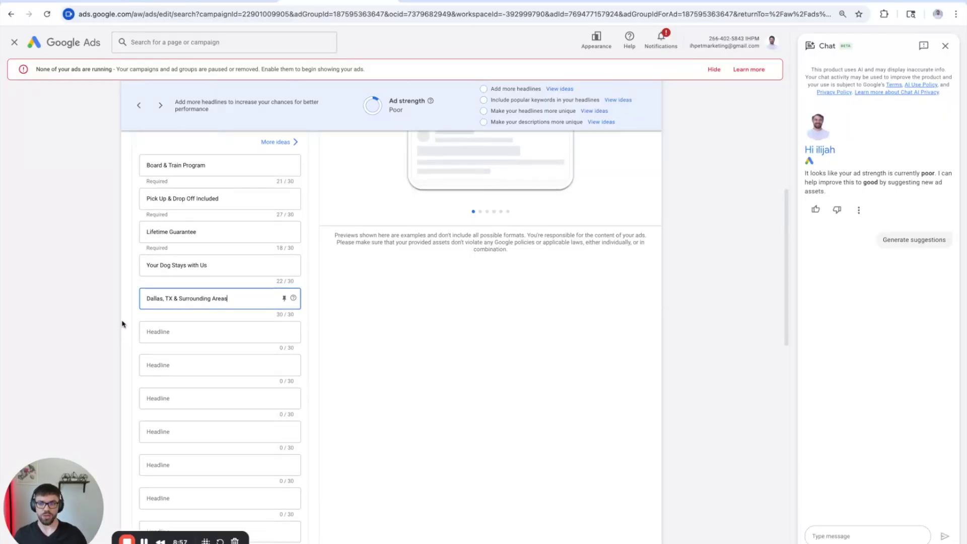
pyautogui.scroll(-7, 122, 327)
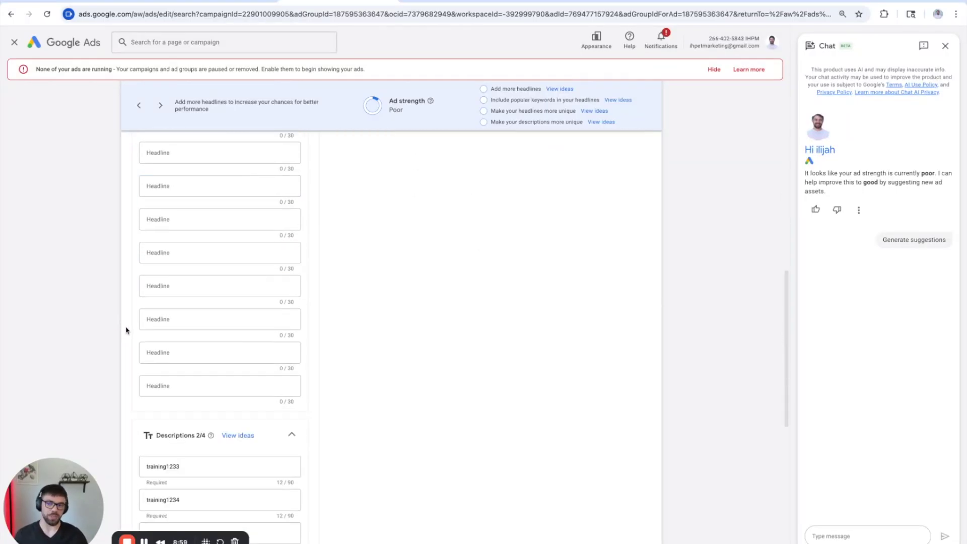
pyautogui.doubleClick(184, 335)
pyautogui.press('BackSpace')
pyautogui.doubleClick(188, 369)
pyautogui.press('BackSpace')
# Enter "We offer 2, 4, & 6-Week Board & Train Programs." as the first description.
pyautogui.click(175, 336)
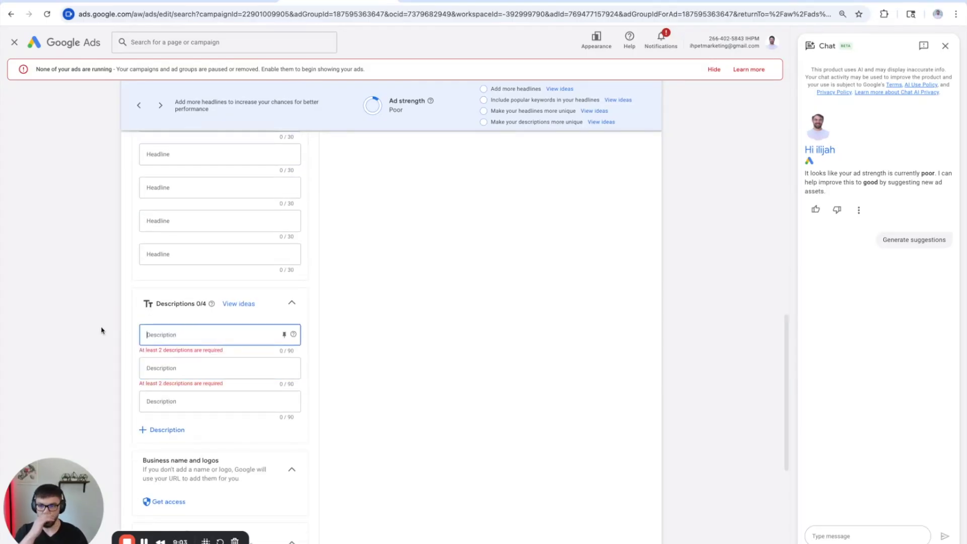
pyautogui.write('We offer 21')
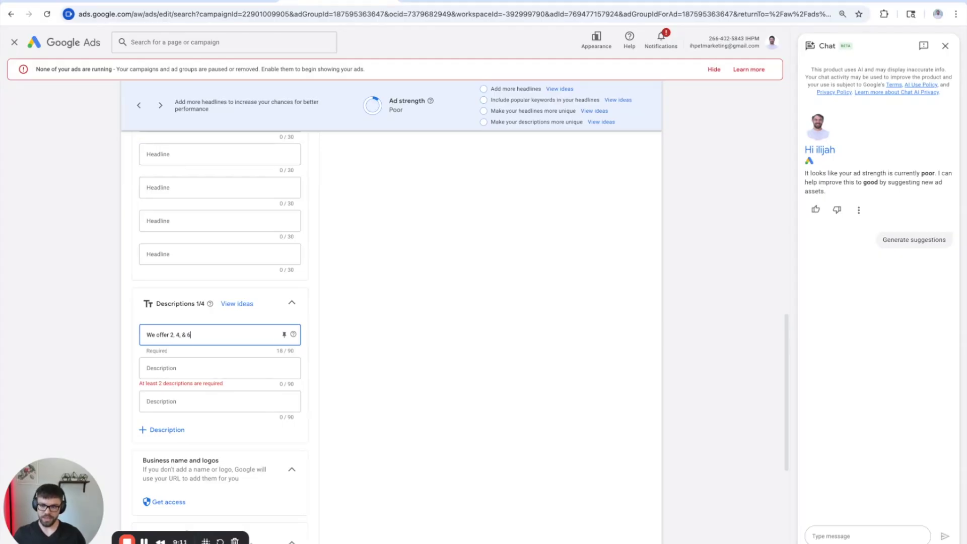
pyautogui.write('4, & 6-Week Board & Train Progams')
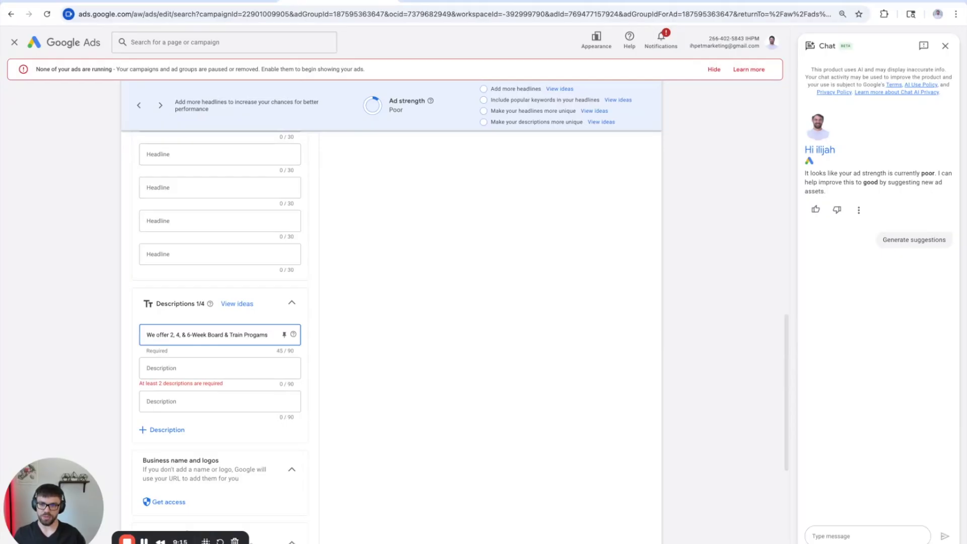
pyautogui.press('BackSpace')
pyautogui.press('BackSpace')
pyautogui.press('BackSpace')
pyautogui.write('rams.')
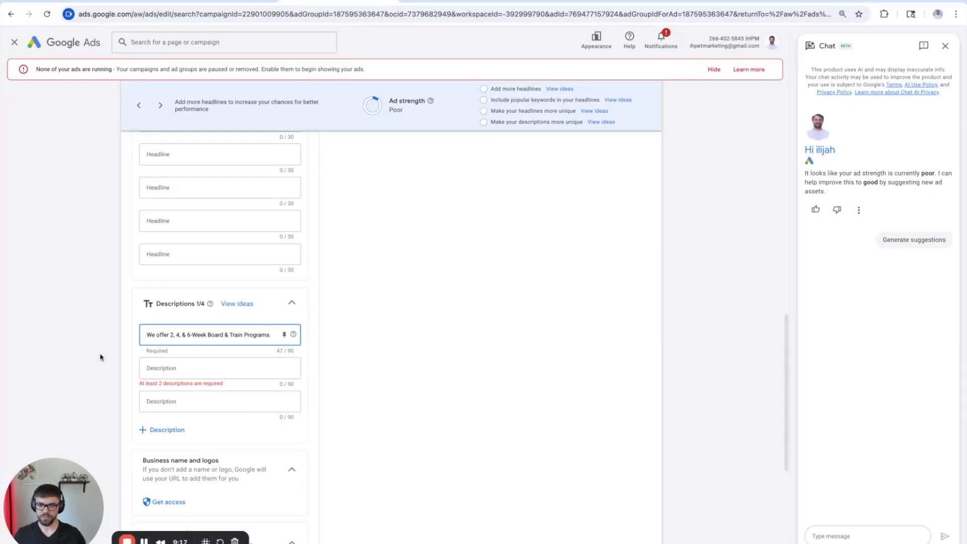
# Extend the first description with "Pick Up & Drop Off Included" after the sentence about the board and train programs.
pyautogui.write(' P')
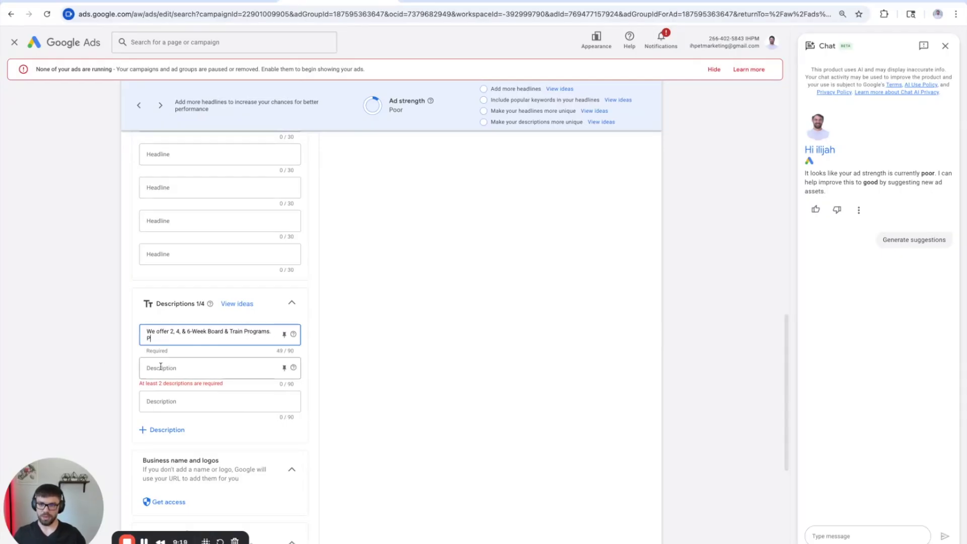
pyautogui.write('ick Up & Drop of')
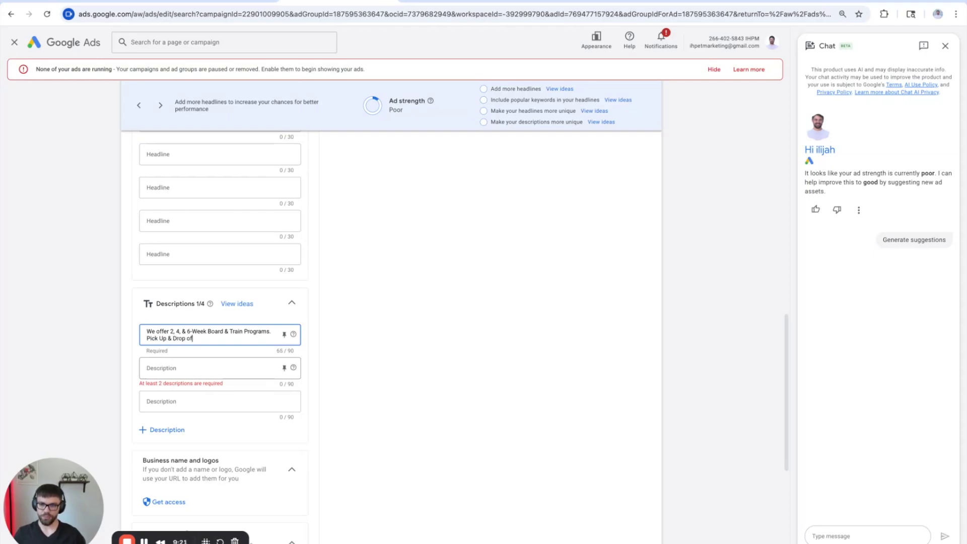
pyautogui.write('f Included')
pyautogui.click(164, 369)
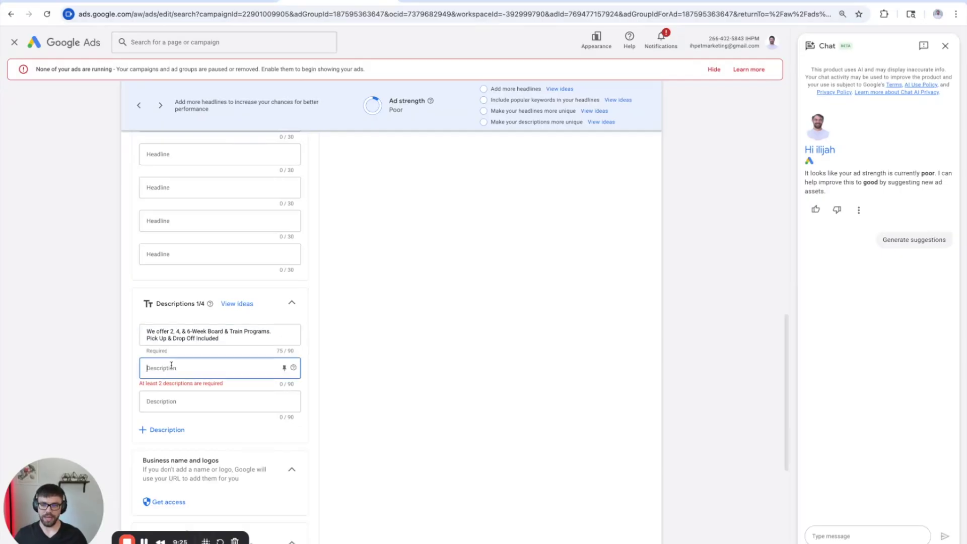
# Look through the mobile preview variants of the ad to see how its headlines and description combine.
pyautogui.scroll(10, 151, 362)
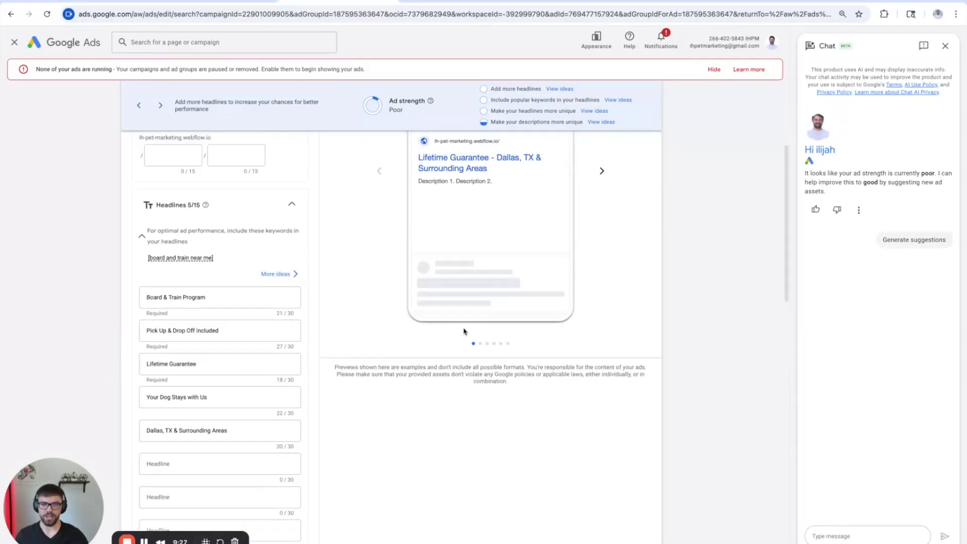
pyautogui.click(601, 280)
pyautogui.click(604, 285)
pyautogui.click(602, 282)
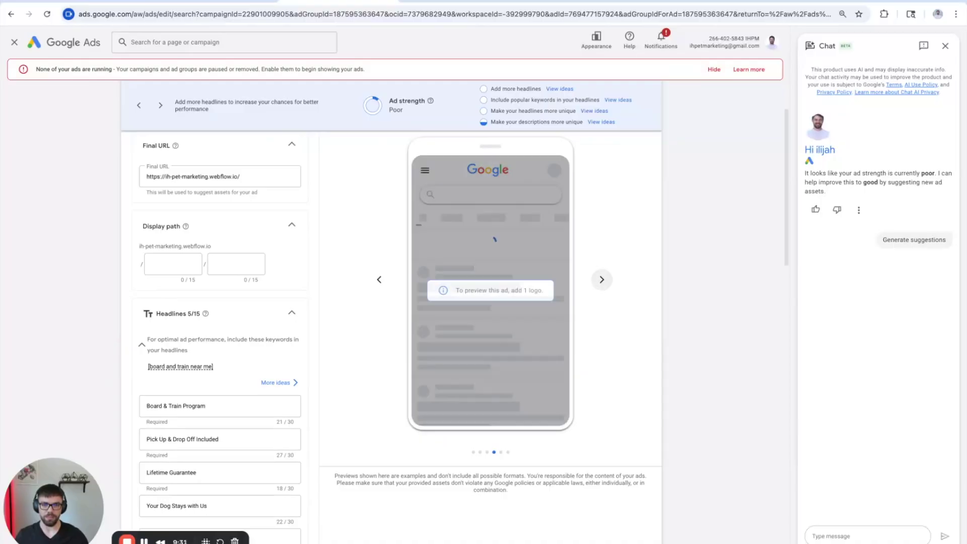
pyautogui.click(602, 280)
pyautogui.click(601, 280)
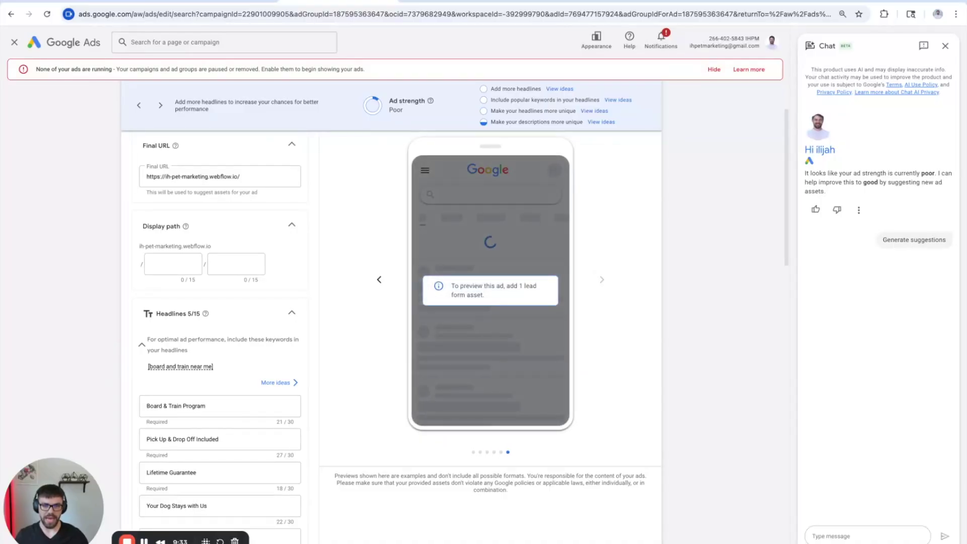
pyautogui.click(379, 279)
pyautogui.click(379, 280)
pyautogui.click(379, 279)
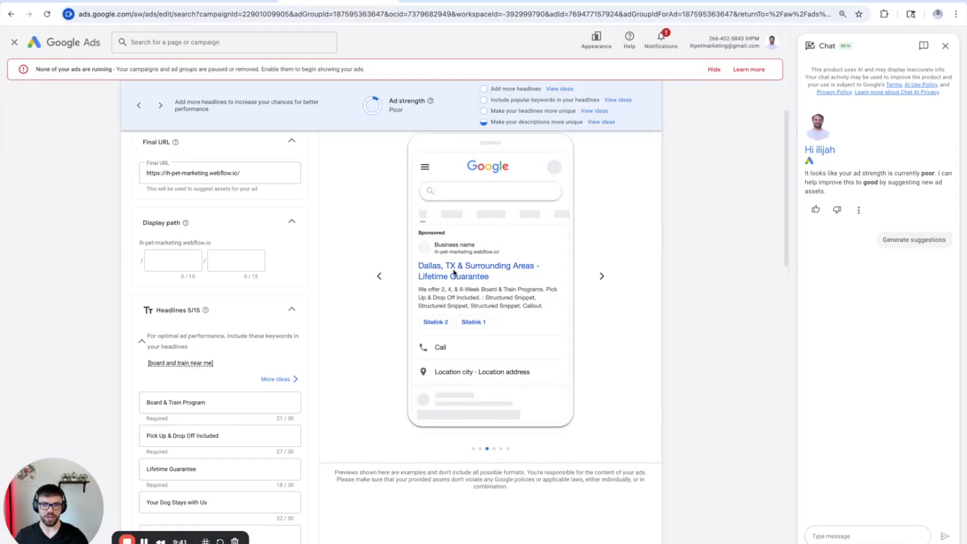
pyautogui.click(378, 275)
pyautogui.click(377, 277)
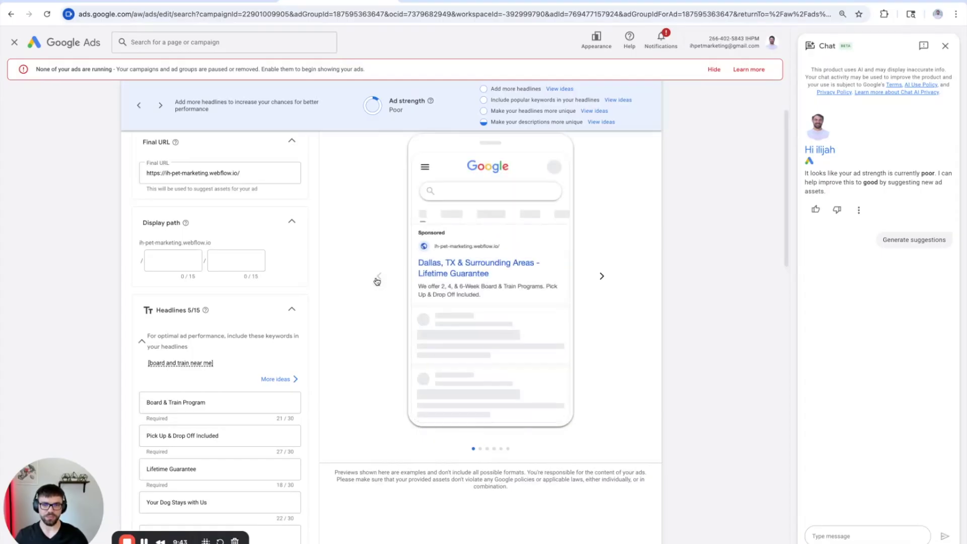
pyautogui.click(602, 276)
pyautogui.click(602, 277)
pyautogui.click(603, 277)
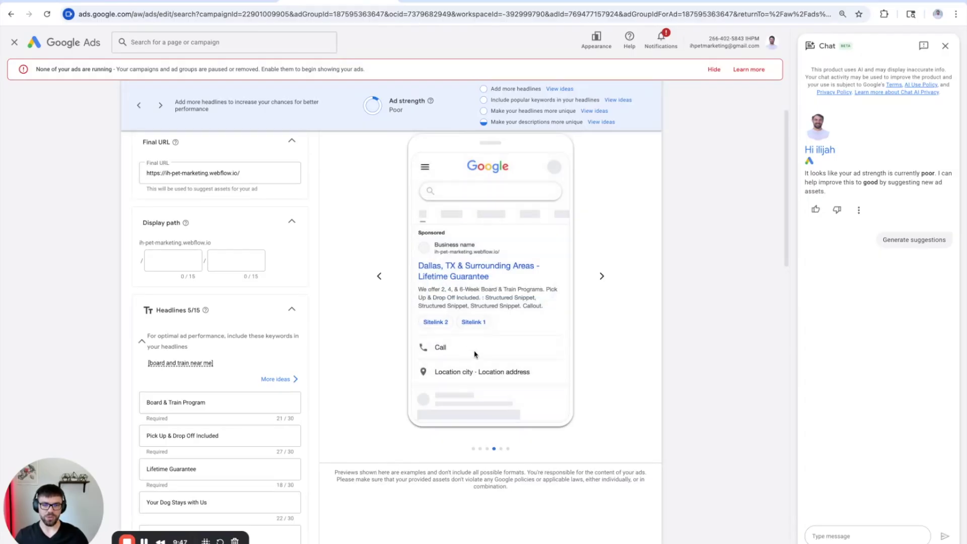
# Examine how the first description appears in the ad preview and compare it with the entered headlines and description text.
pyautogui.scroll(2, 403, 291)
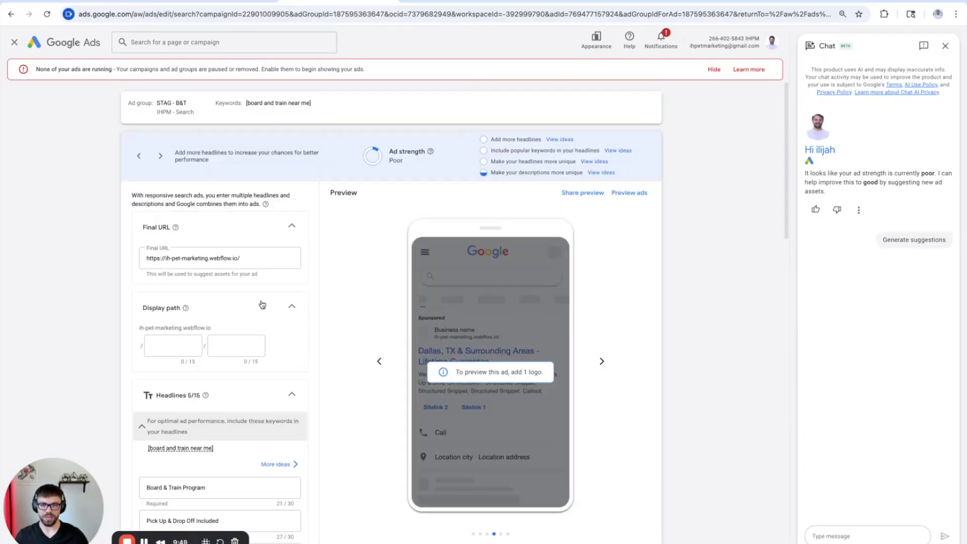
pyautogui.scroll(-1, 296, 333)
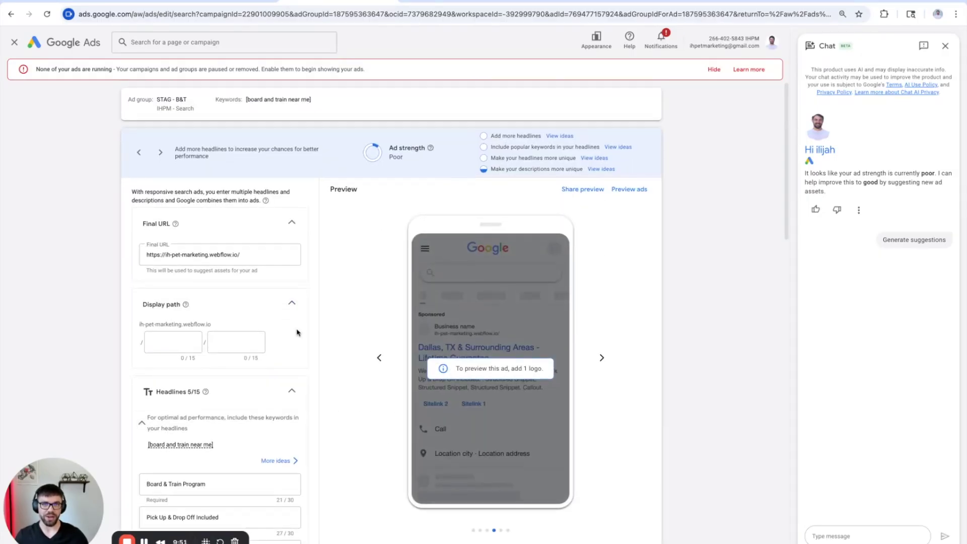
pyautogui.scroll(-15, 296, 332)
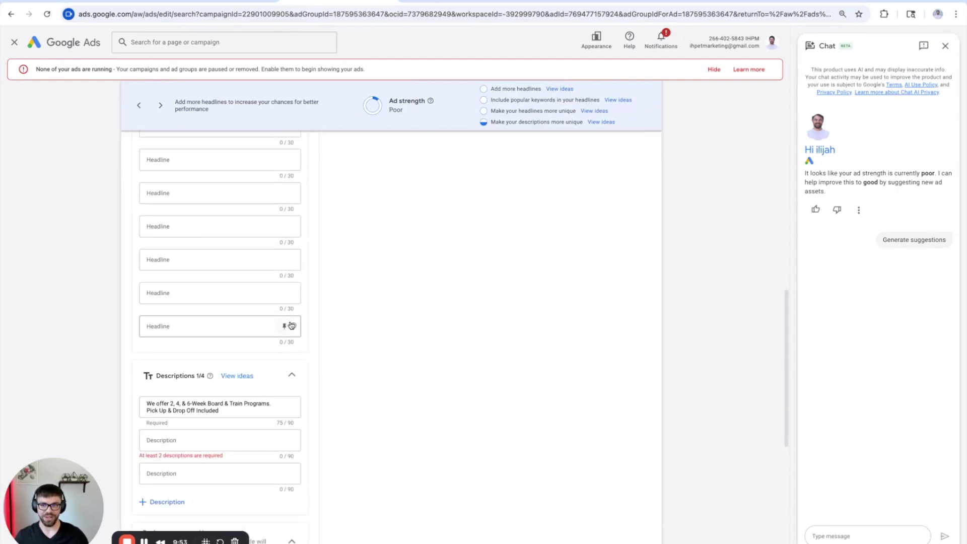
pyautogui.scroll(15, 399, 339)
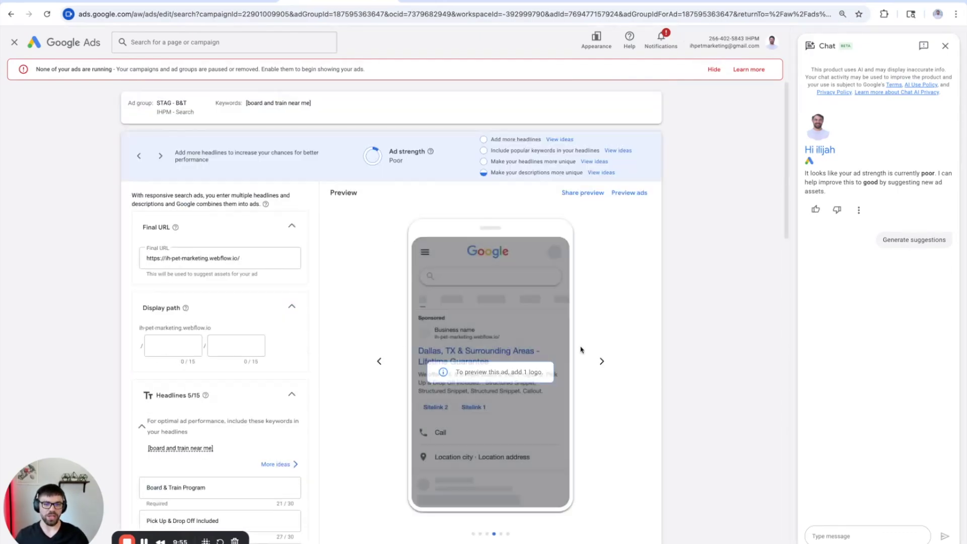
pyautogui.scroll(-1, 462, 301)
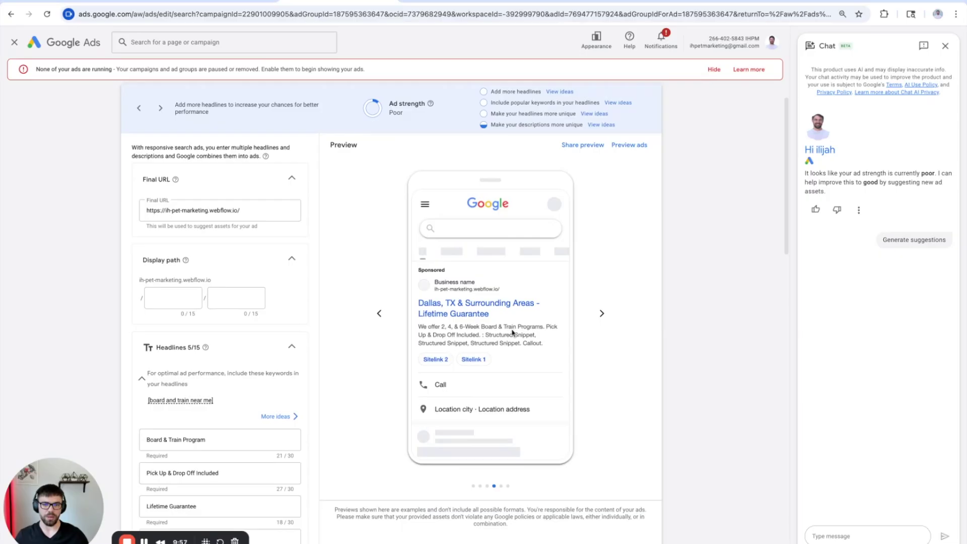
pyautogui.scroll(-1, 453, 312)
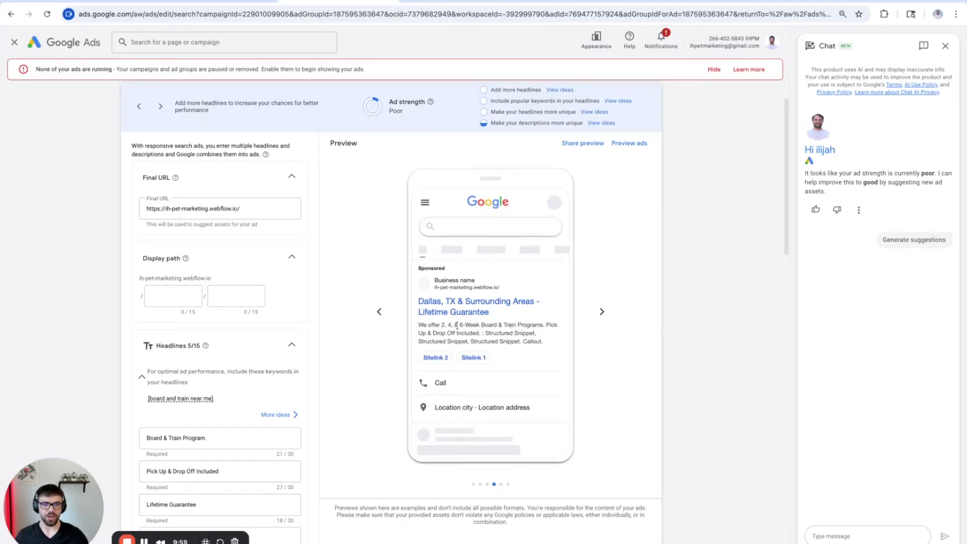
pyautogui.scroll(-1, 464, 330)
pyautogui.scroll(-1, 463, 331)
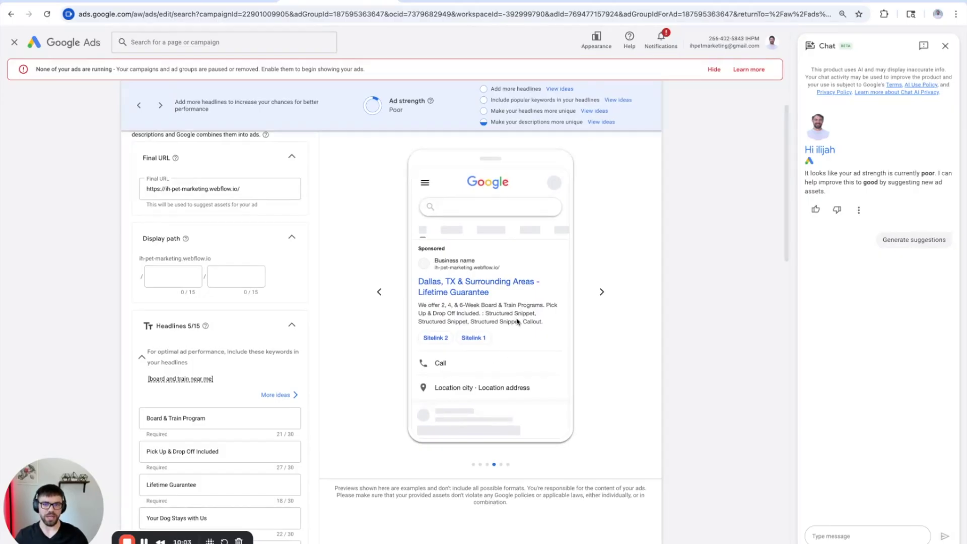
pyautogui.scroll(-8, 516, 320)
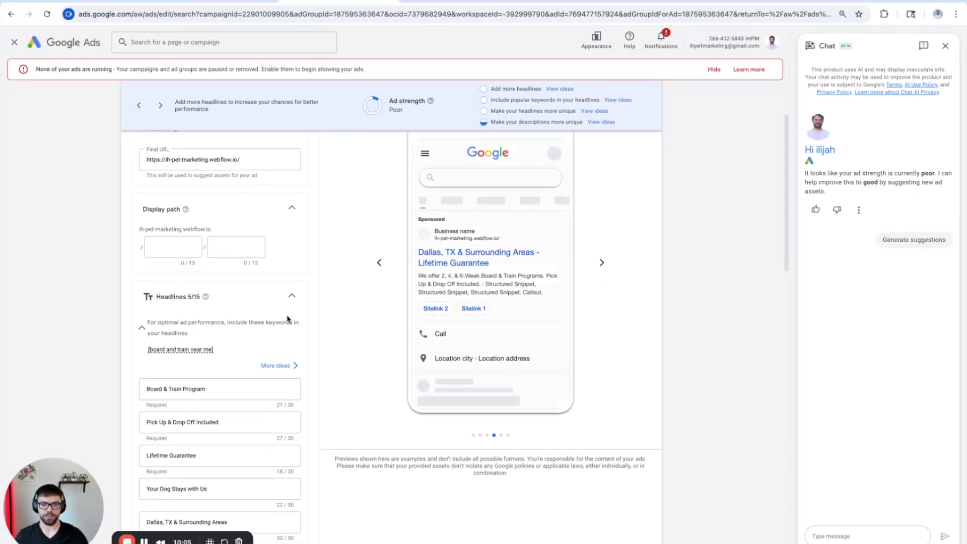
pyautogui.scroll(-3, 252, 325)
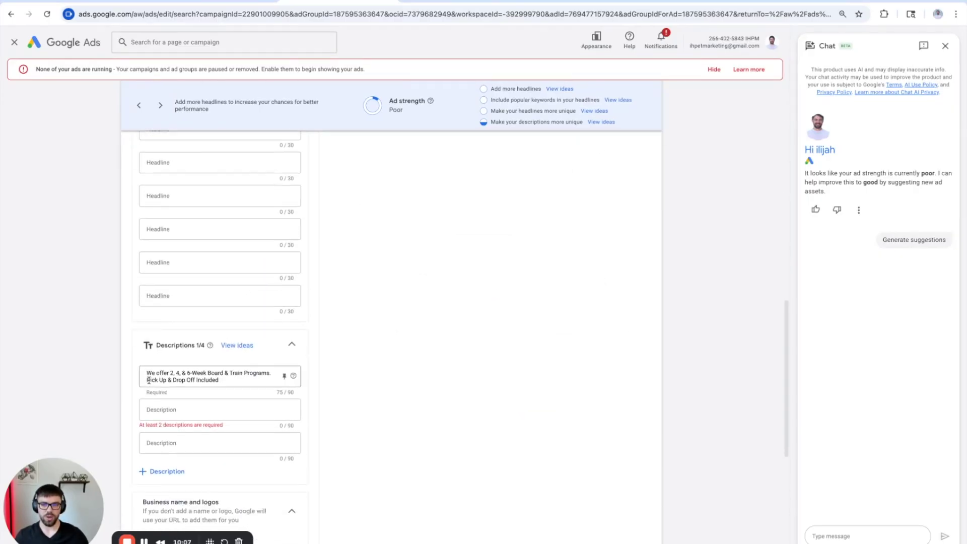
pyautogui.tripleClick(224, 381)
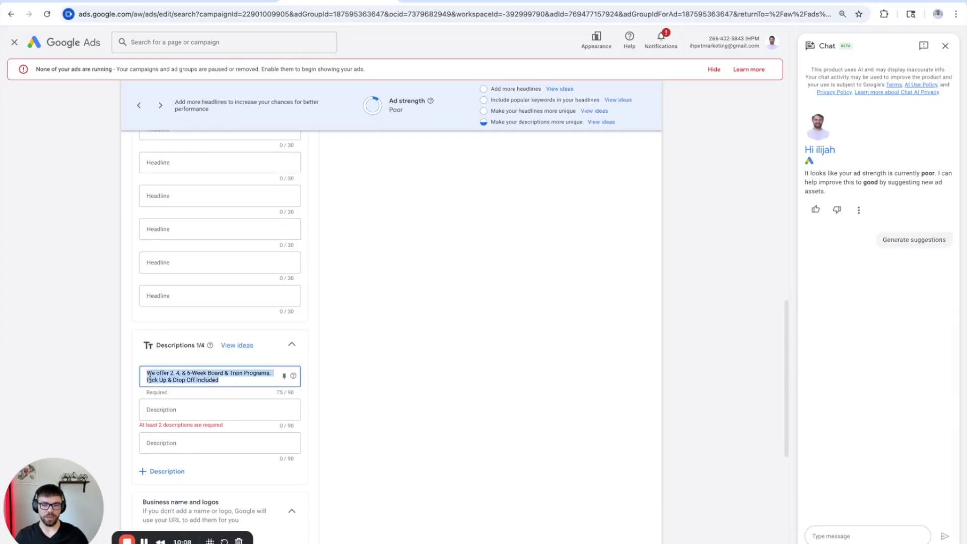
# Enter "Done-For-You Dog Training Solution." as the second description.
pyautogui.click(175, 411)
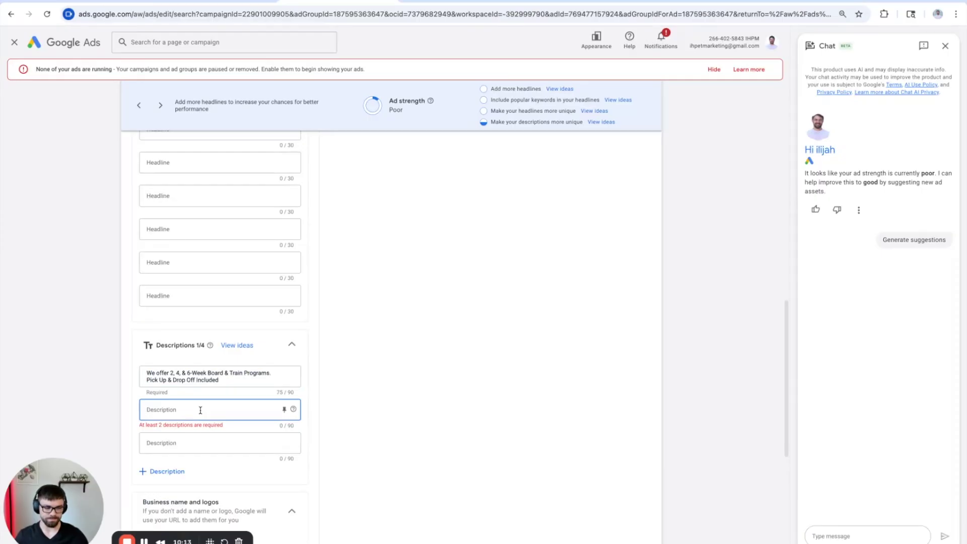
pyautogui.write('Done-For-You Dog Trainin')
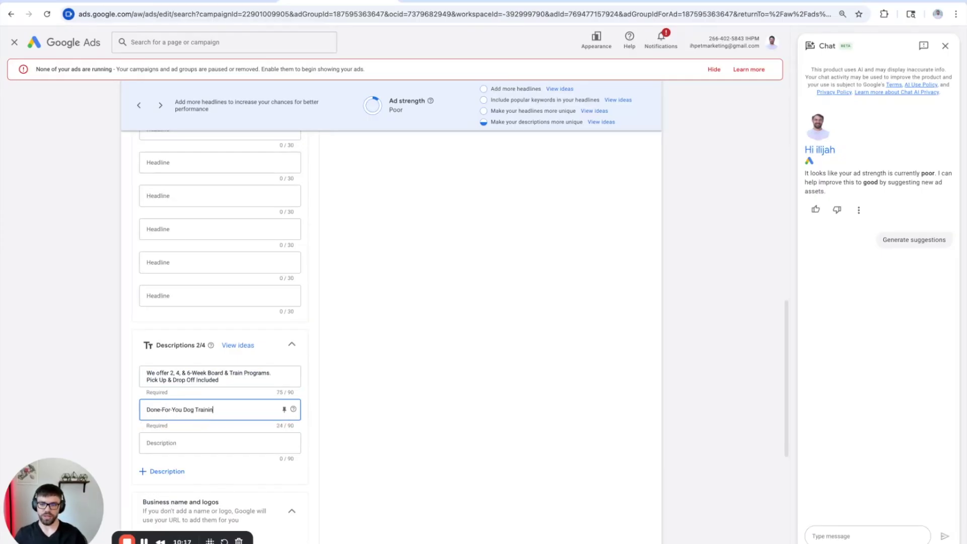
pyautogui.write('g Solution.')
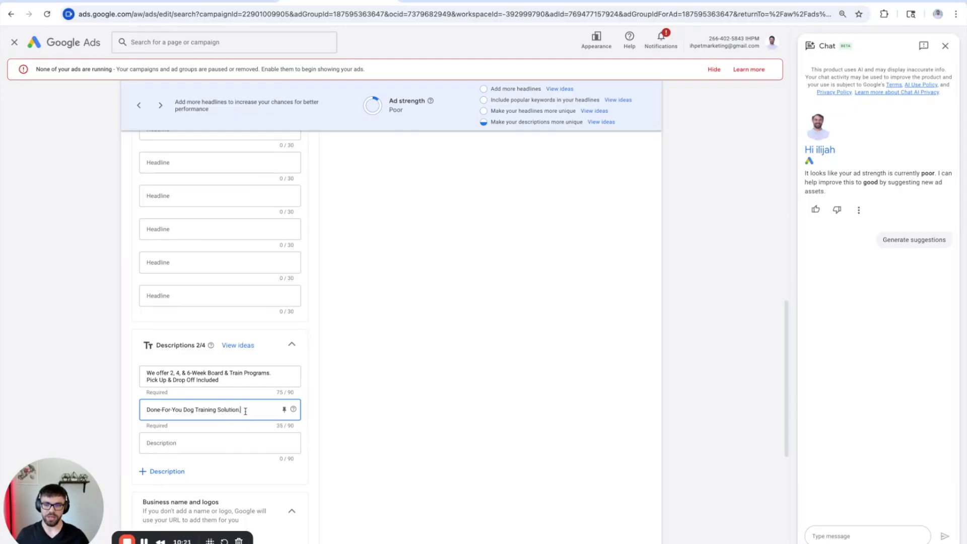
# Try reusing the second description's text as the last headline and shorten its ending.
pyautogui.moveTo(245, 410); pyautogui.dragTo(121, 413)
pyautogui.hotkey('ctrl', 'c')
pyautogui.click(173, 302)
pyautogui.hotkey('ctrl', 'v')
pyautogui.moveTo(225, 296); pyautogui.dragTo(249, 296)
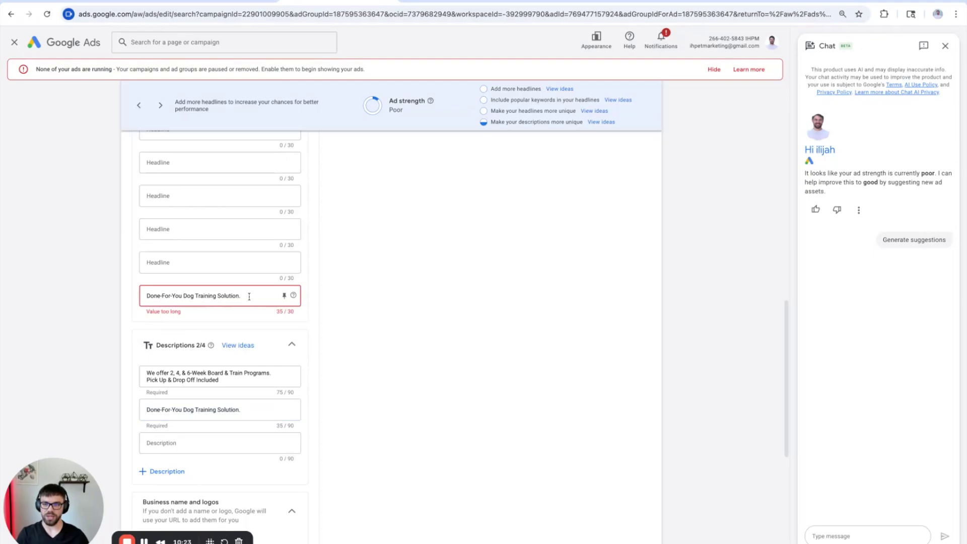
pyautogui.hotkey('ctrl', 'shift', 'Left')
pyautogui.press('BackSpace')
# Clear the "Done-For-You Dog Training" text from both the second description and the last headline.
pyautogui.tripleClick(248, 408)
pyautogui.press('BackSpace')
pyautogui.click(233, 296)
pyautogui.moveTo(234, 296); pyautogui.dragTo(111, 310)
pyautogui.press('BackSpace')
# Enter "Serving all of Dallas, TX & Surrounding Areas." as the second description.
pyautogui.click(160, 415)
pyautogui.write('Srev')
pyautogui.write('ving a')
pyautogui.write('ll of Dallas, TX & Surro')
pyautogui.write('und')
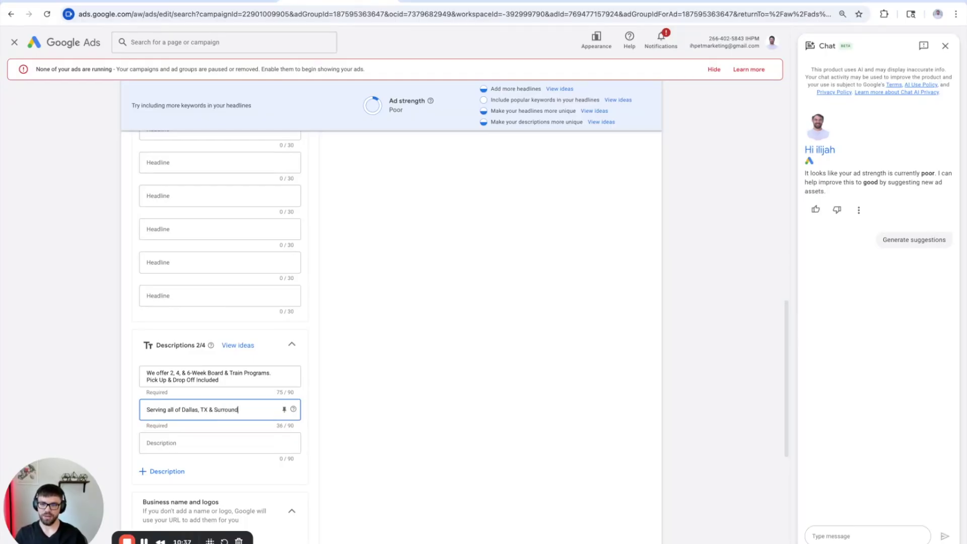
pyautogui.write('ing Areas.')
# Enter "Put an end to leash pulling, excessive barking, and counter surfing today!" as the third description.
pyautogui.click(173, 442)
pyautogui.write('Put an end to leash pull')
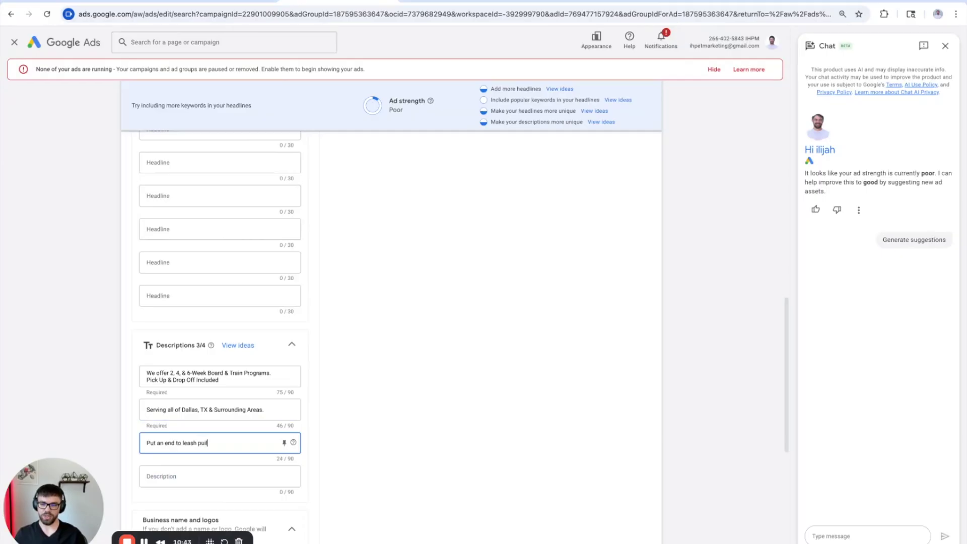
pyautogui.write('ing, excessive barking, and counter surfing today!')
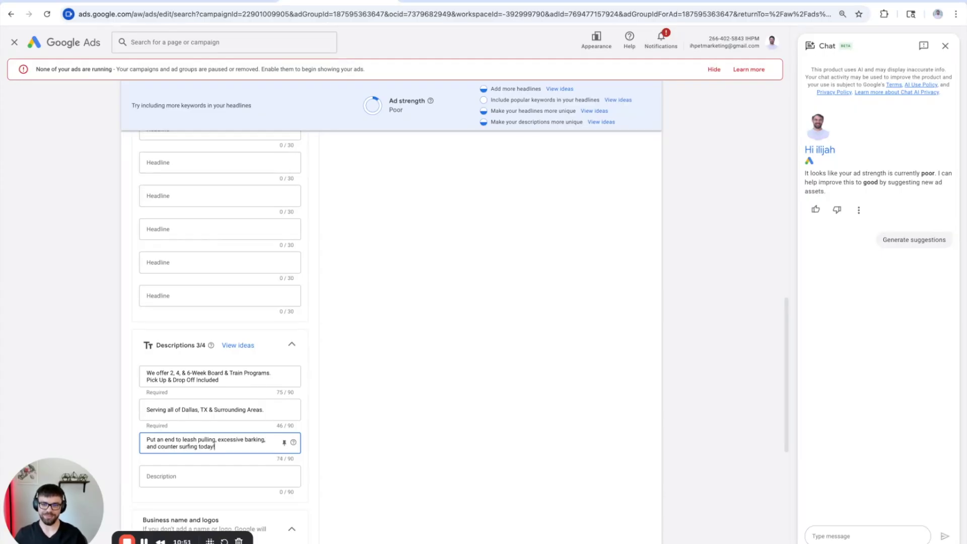
# Review the third description, the unused headline fields, and the business name and sitelinks sections of the ad.
pyautogui.hotkey('ctrl', 'a')
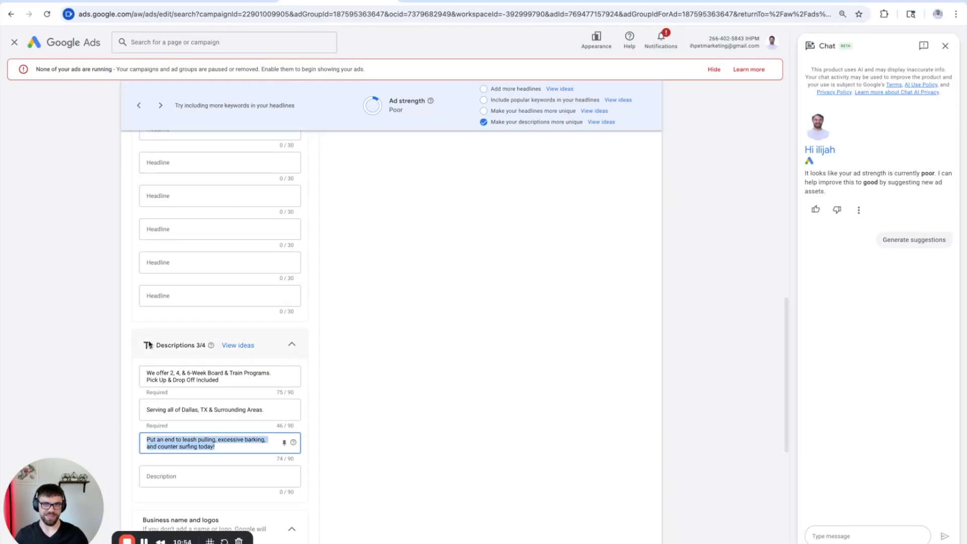
pyautogui.click(120, 404)
pyautogui.click(177, 448)
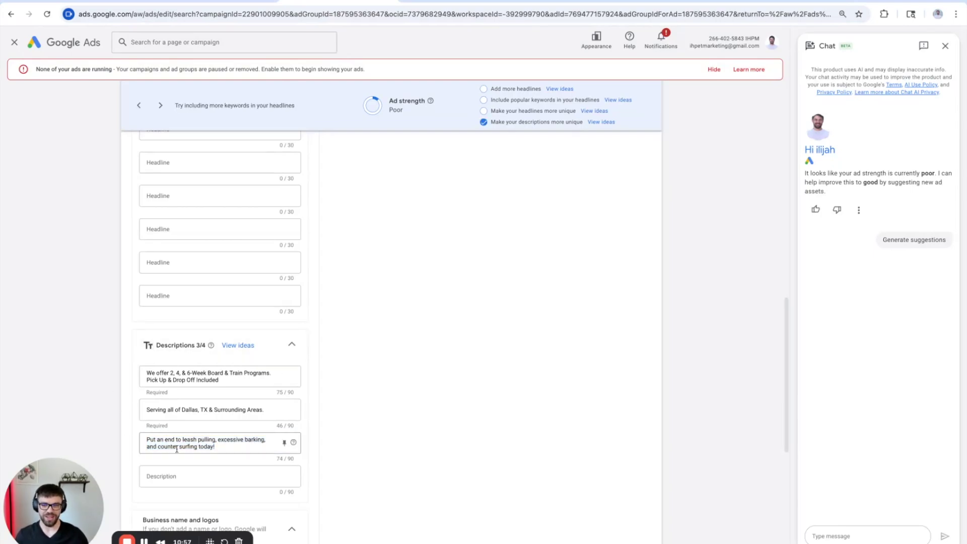
pyautogui.hotkey('ctrl', 'a')
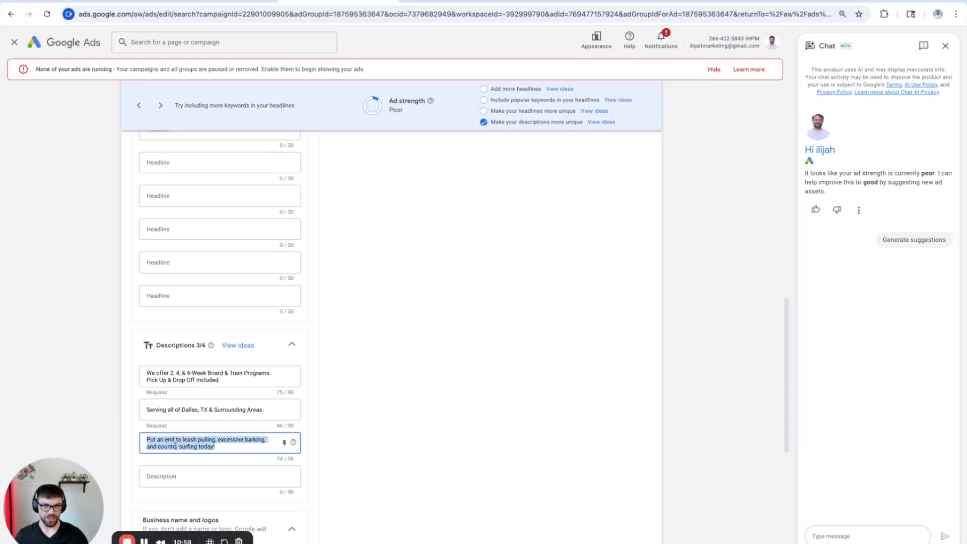
pyautogui.click(100, 373)
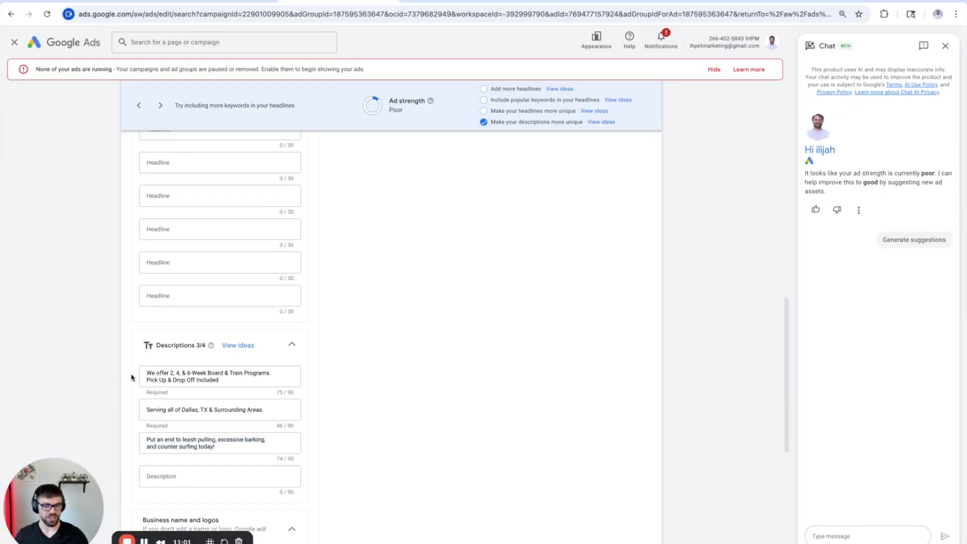
pyautogui.scroll(1, 116, 380)
pyautogui.scroll(3, 137, 375)
pyautogui.scroll(2, 146, 372)
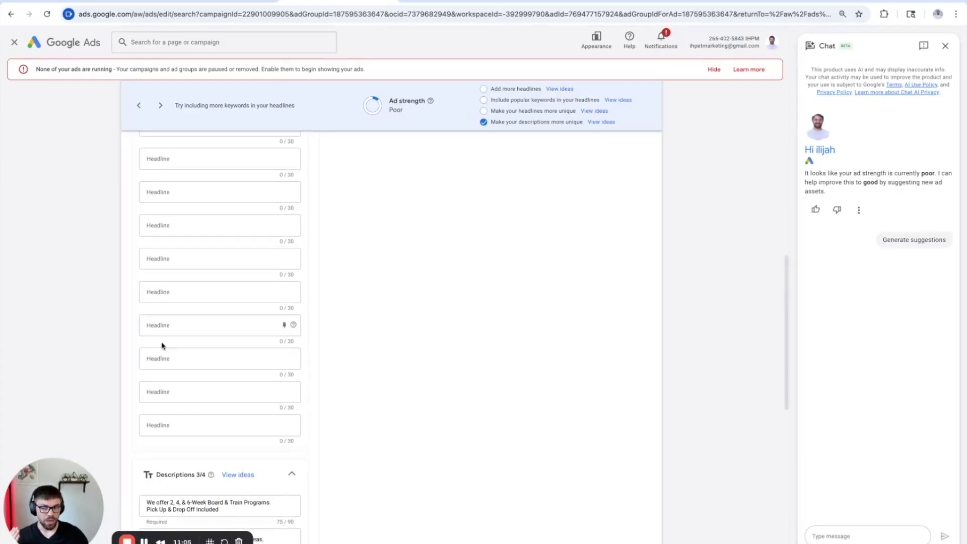
pyautogui.scroll(-4, 98, 323)
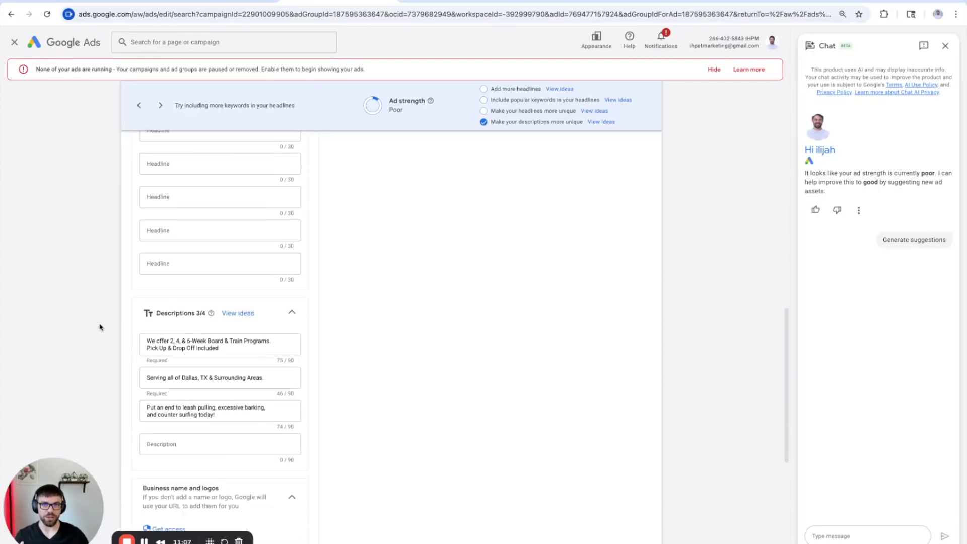
pyautogui.scroll(-3, 100, 328)
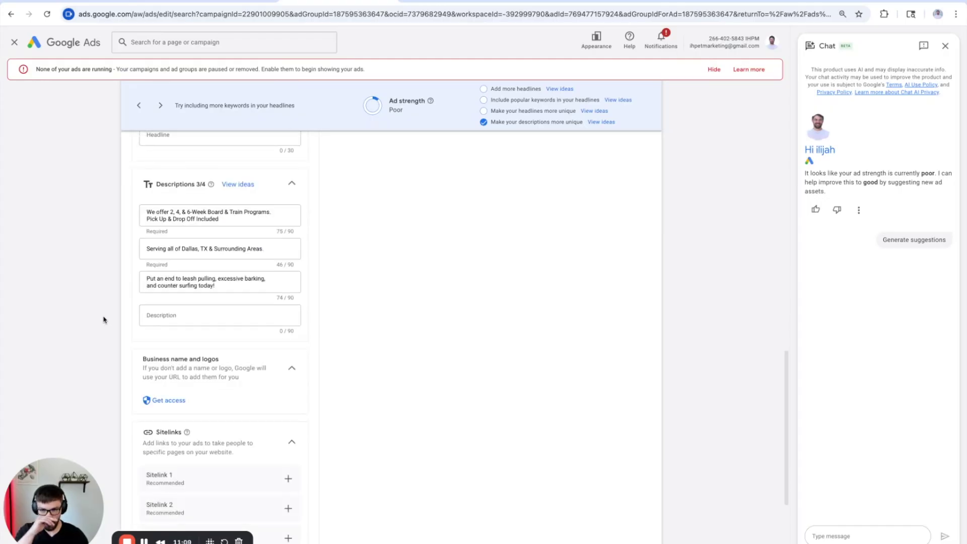
pyautogui.scroll(-1, 107, 325)
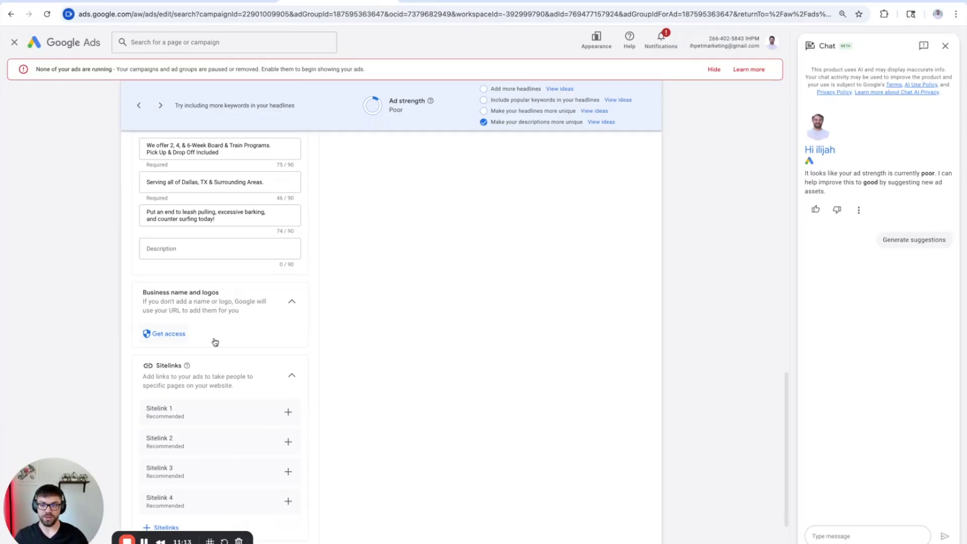
pyautogui.scroll(-1, 230, 344)
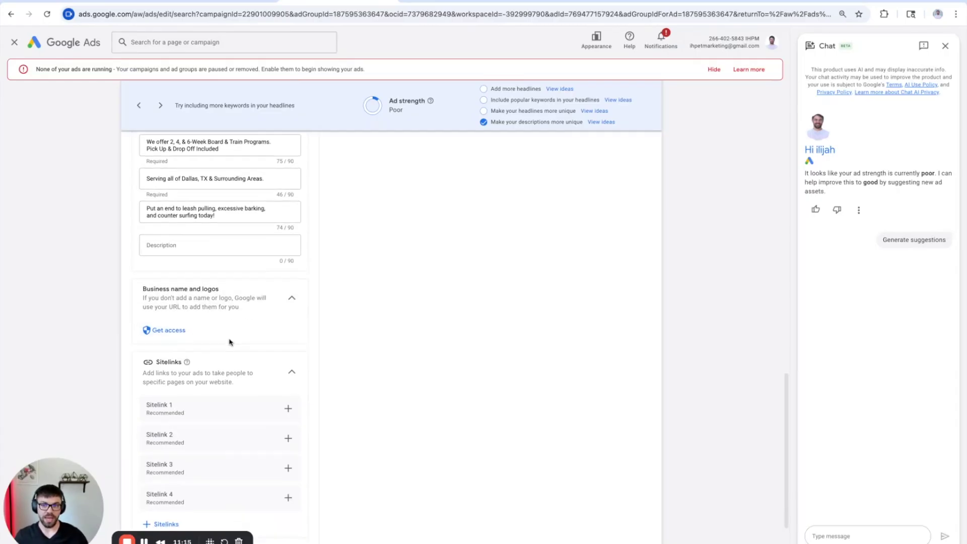
# Leave the ad editor, open the billing area's advertiser verification page, and dismiss the payment methods notice.
pyautogui.scroll(-1, 230, 342)
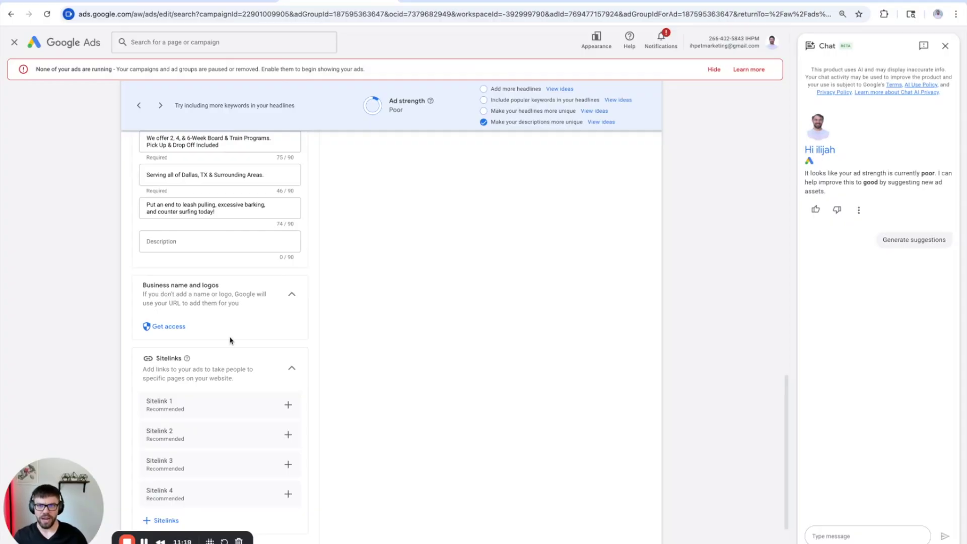
pyautogui.click(146, 538)
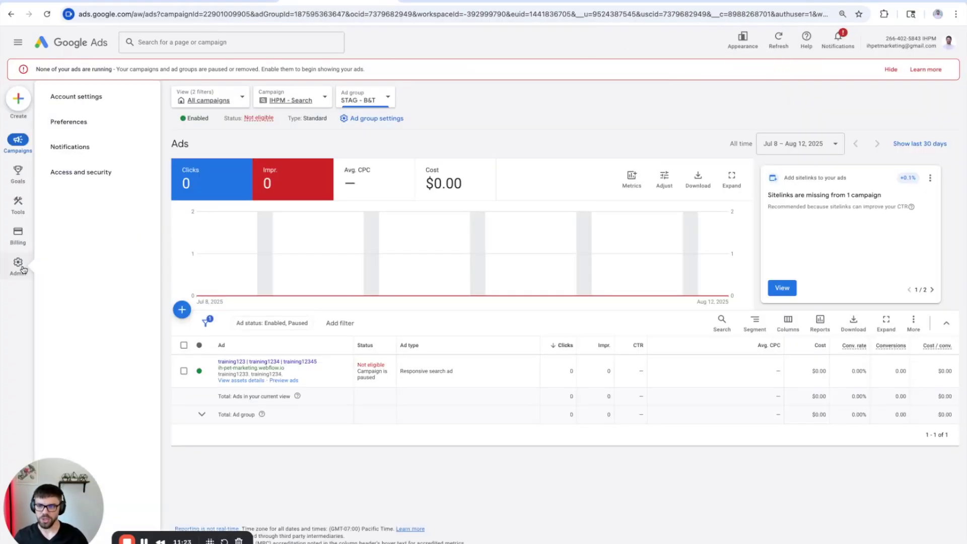
pyautogui.moveTo(20, 230)
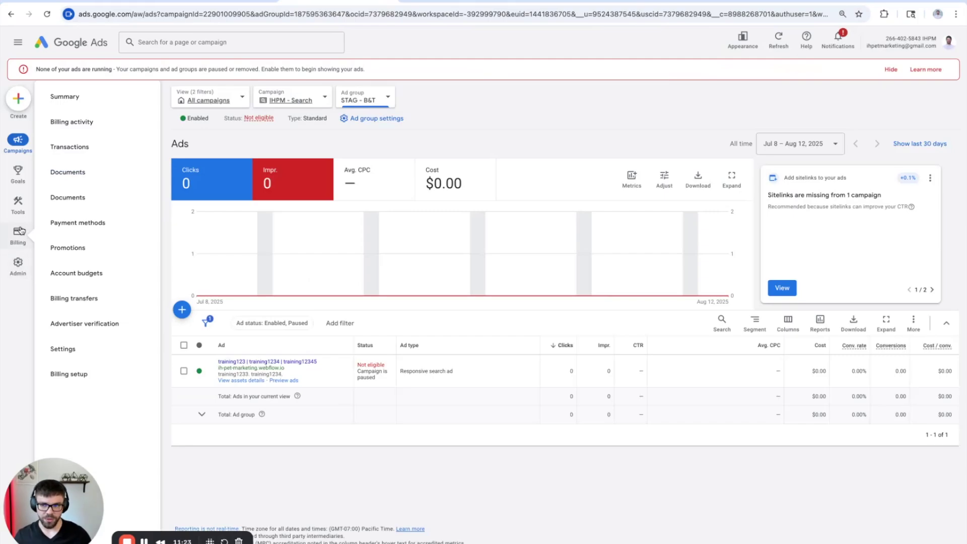
pyautogui.click(77, 323)
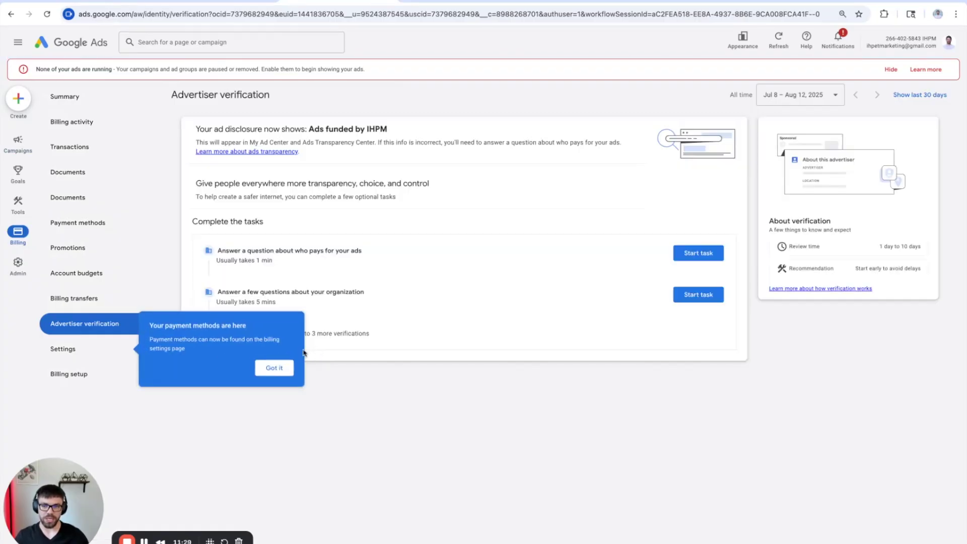
pyautogui.click(273, 368)
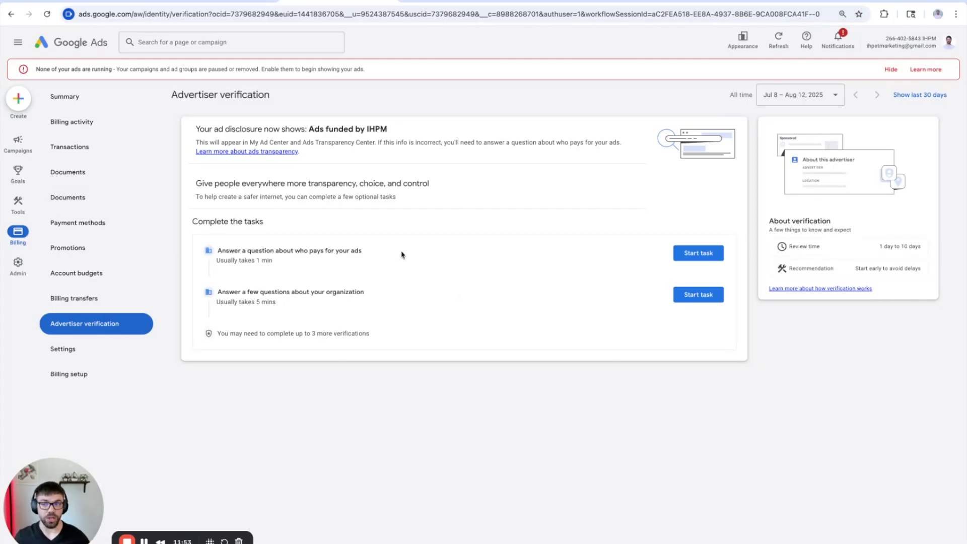
# Return to the ads list of the STAG - B&T ad group and open its responsive search ad for editing.
pyautogui.moveTo(18, 151)
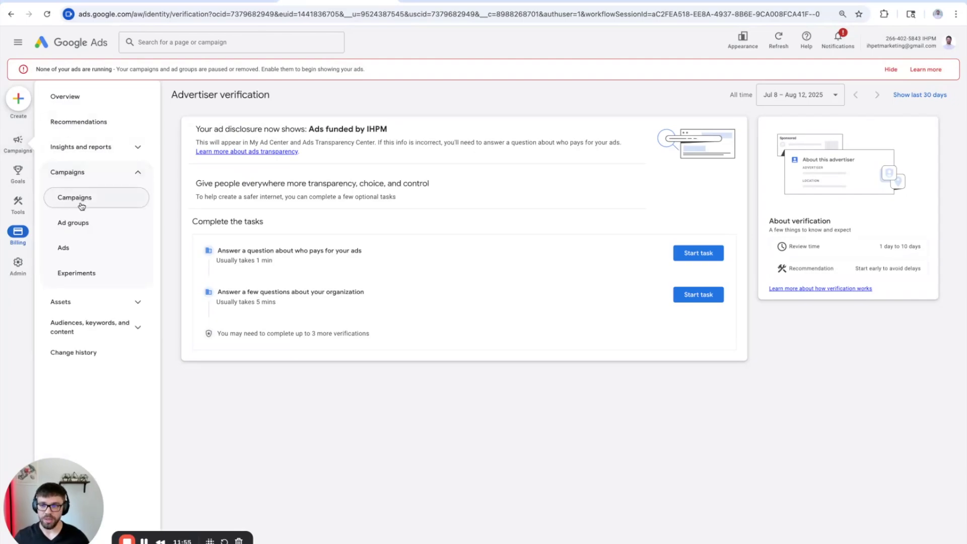
pyautogui.click(73, 247)
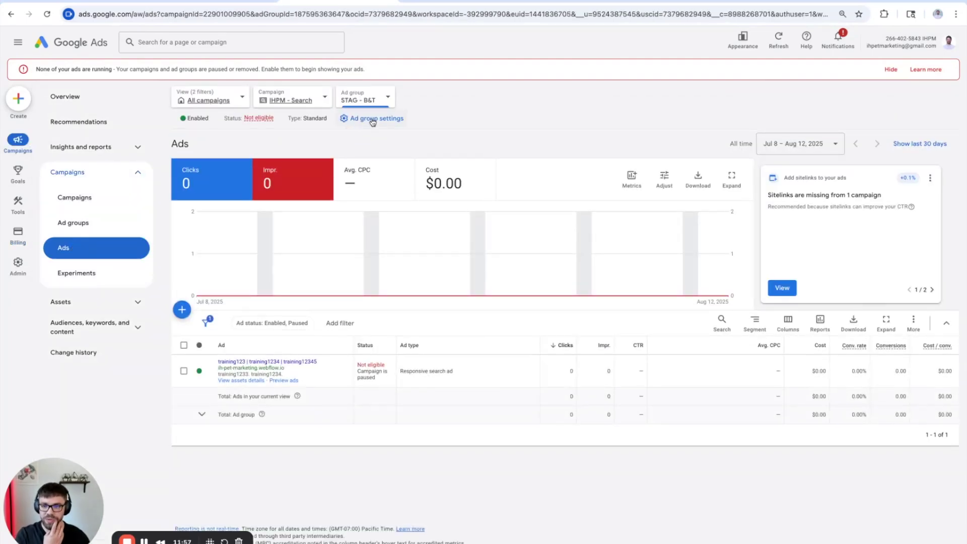
pyautogui.click(303, 373)
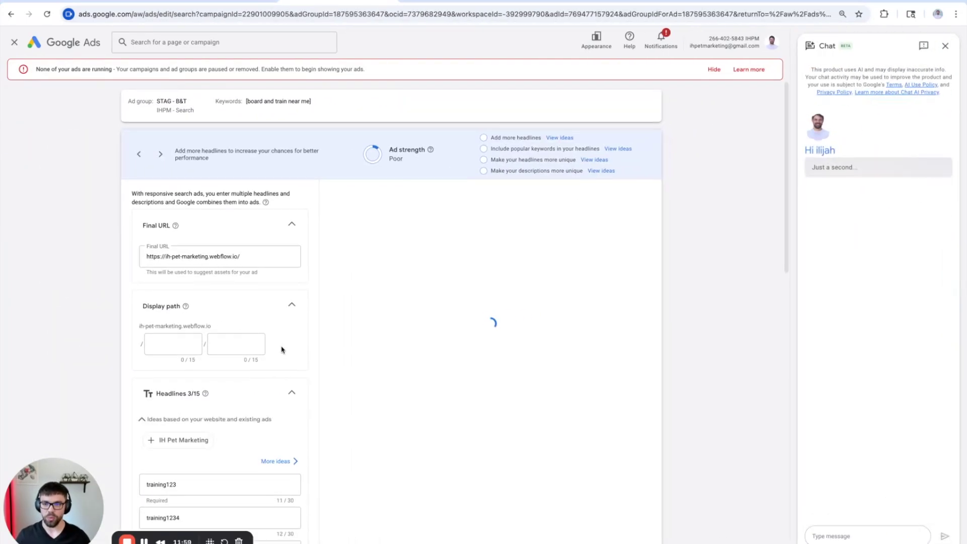
# Review the ad's headlines, descriptions, business name and logos section, and sitelinks section.
pyautogui.scroll(-3, 281, 350)
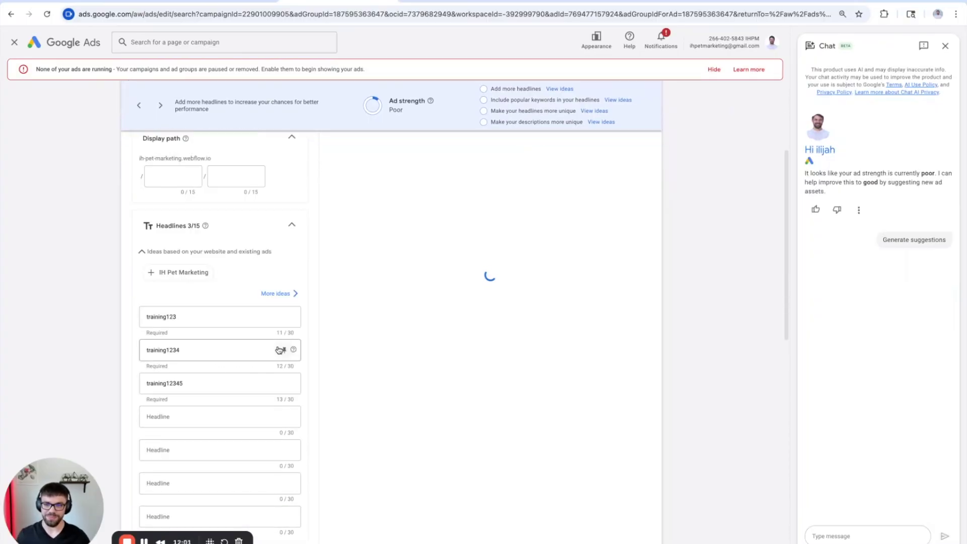
pyautogui.doubleClick(187, 301)
pyautogui.doubleClick(192, 332)
pyautogui.click(118, 329)
pyautogui.doubleClick(192, 366)
pyautogui.doubleClick(151, 302)
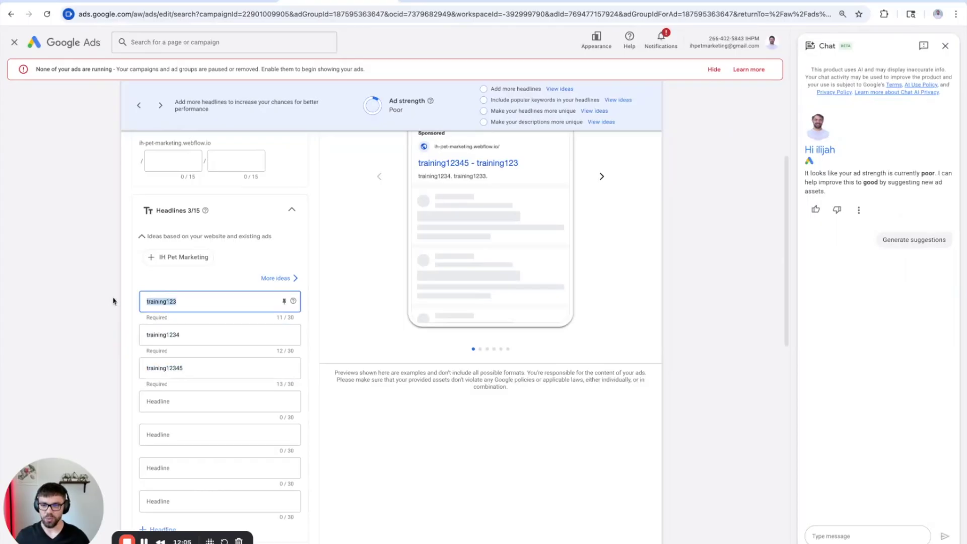
pyautogui.click(112, 302)
pyautogui.scroll(-3, 119, 303)
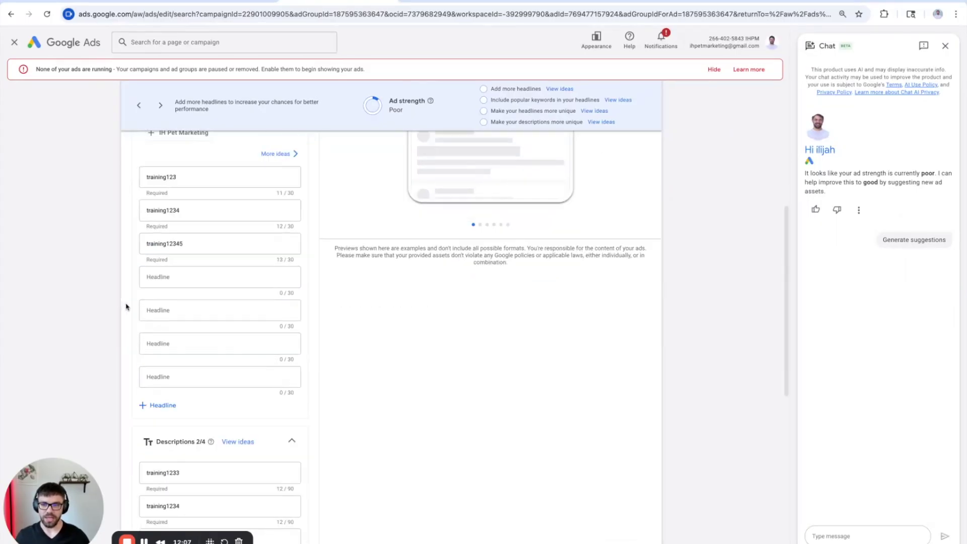
pyautogui.doubleClick(207, 177)
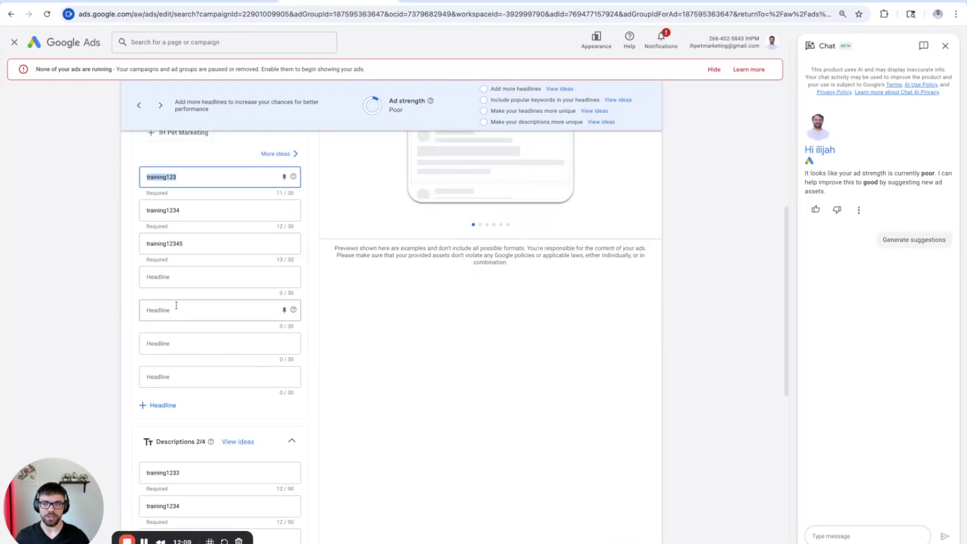
pyautogui.scroll(-3, 189, 322)
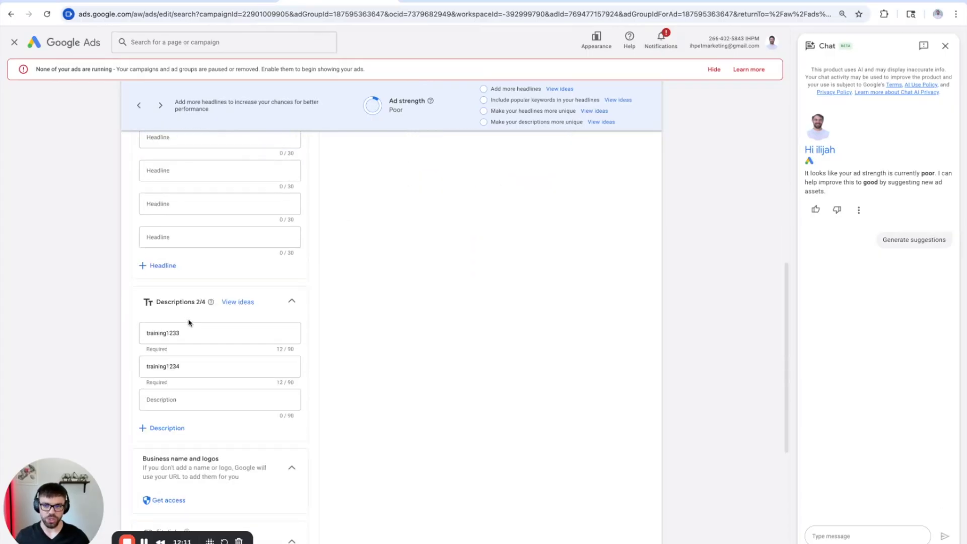
pyautogui.scroll(-3, 188, 324)
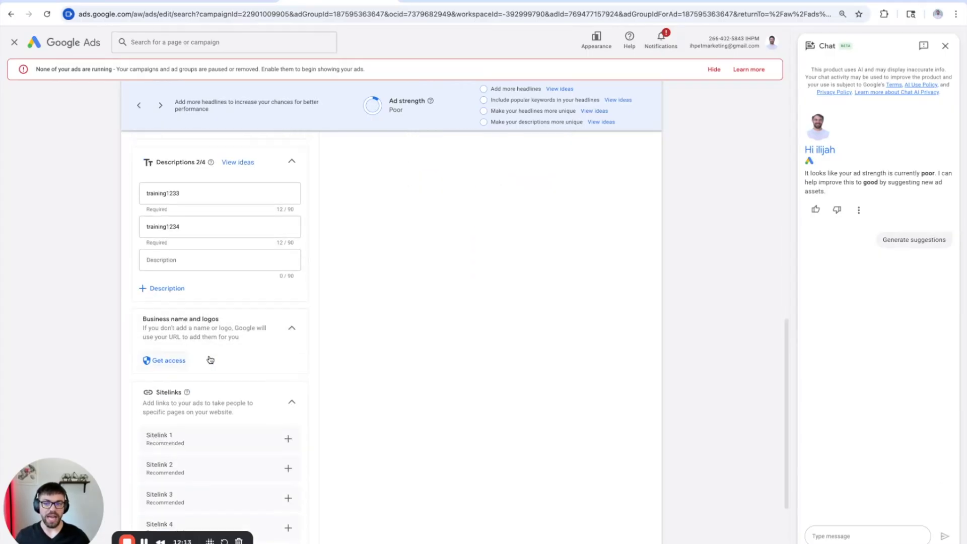
pyautogui.scroll(-1, 197, 353)
pyautogui.scroll(-2, 198, 352)
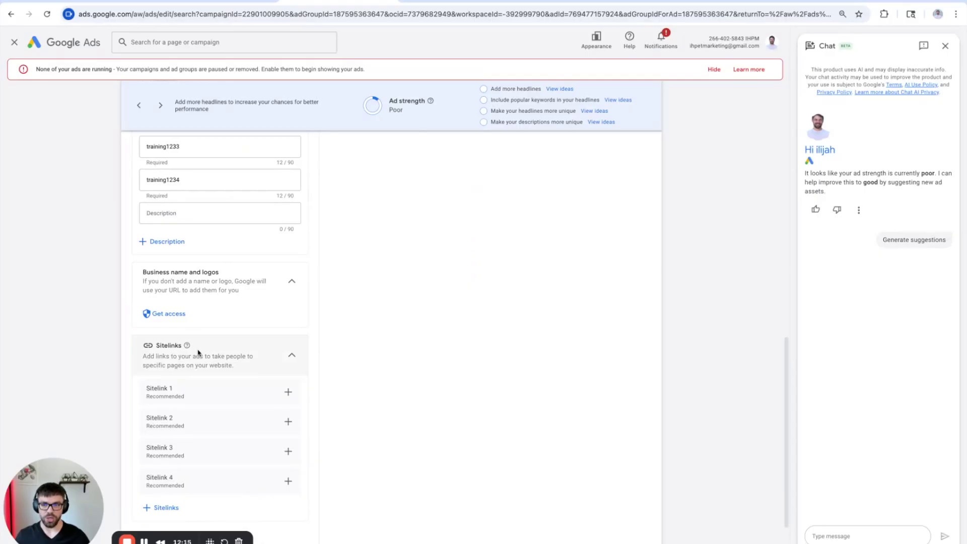
# Advance the ad preview to the third variation, which includes sitelinks, call, and location assets.
pyautogui.scroll(10, 187, 338)
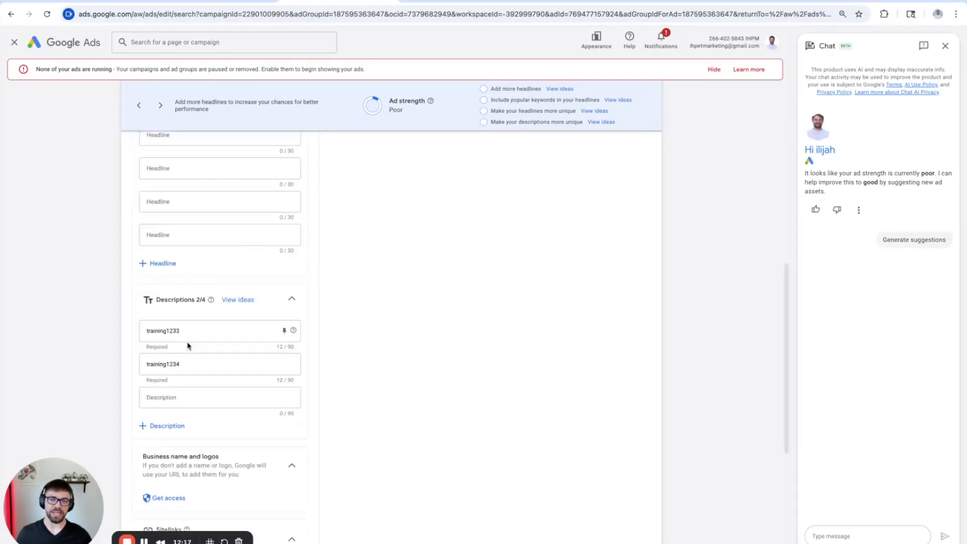
pyautogui.click(601, 232)
pyautogui.click(601, 232)
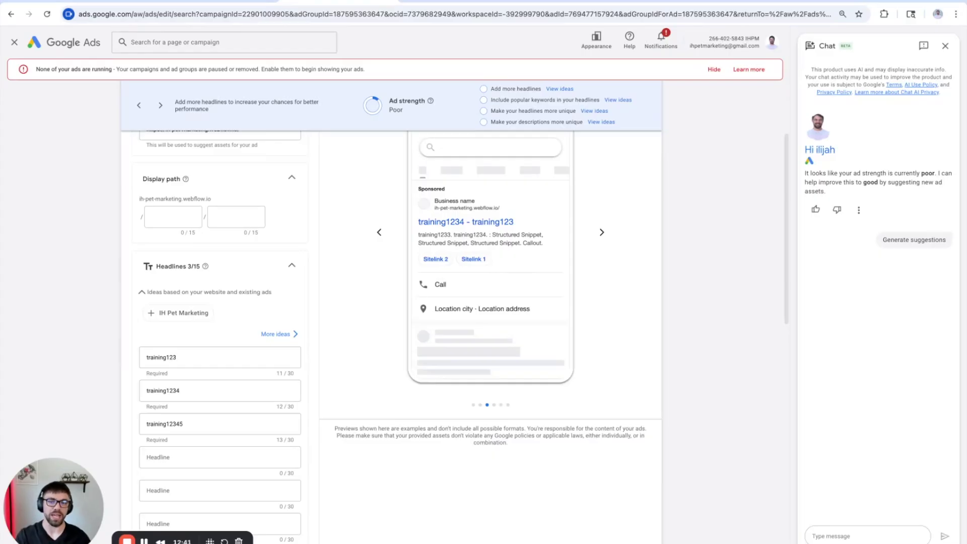
# Start creating Sitelink 1 with the sitelink text "Book Free Evaluation".
pyautogui.scroll(-10, 299, 297)
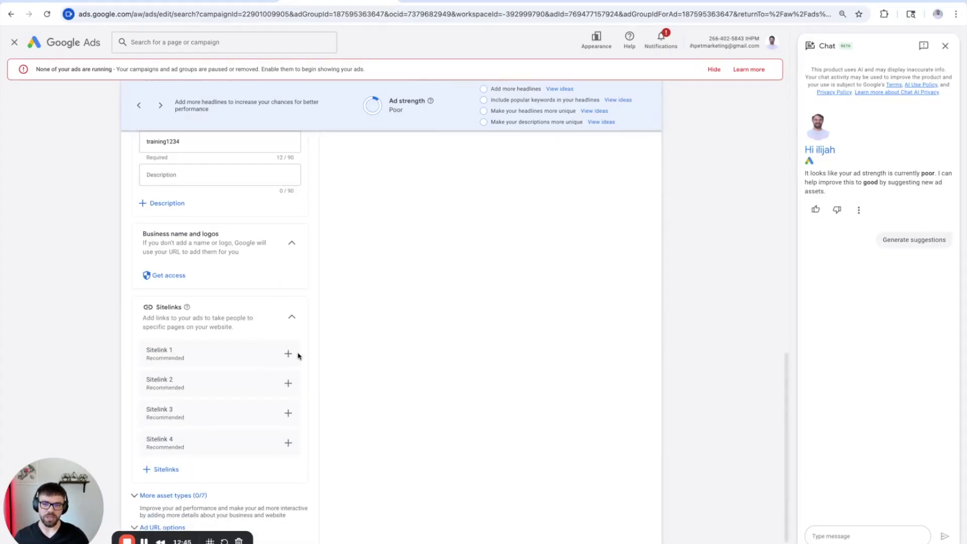
pyautogui.click(290, 356)
pyautogui.click(99, 124)
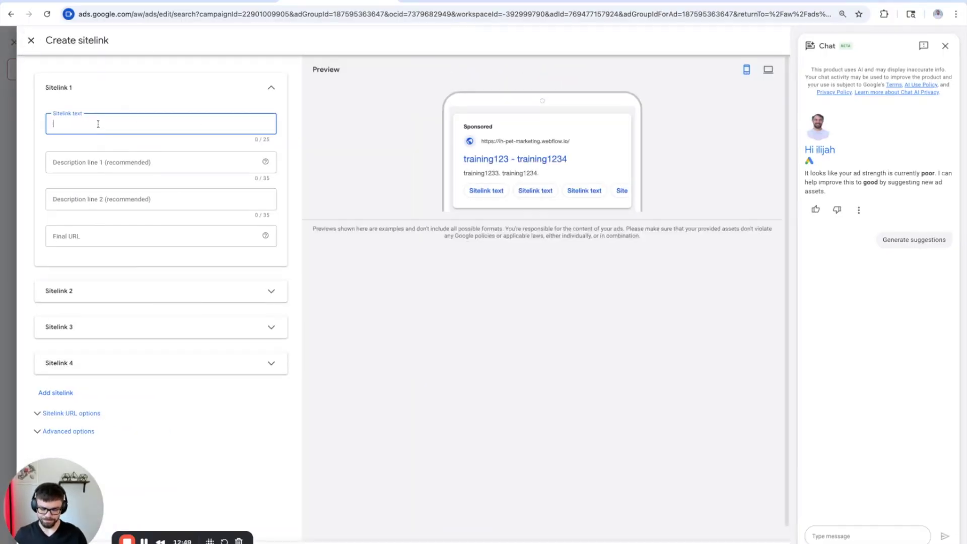
pyautogui.write('Book Free Eval')
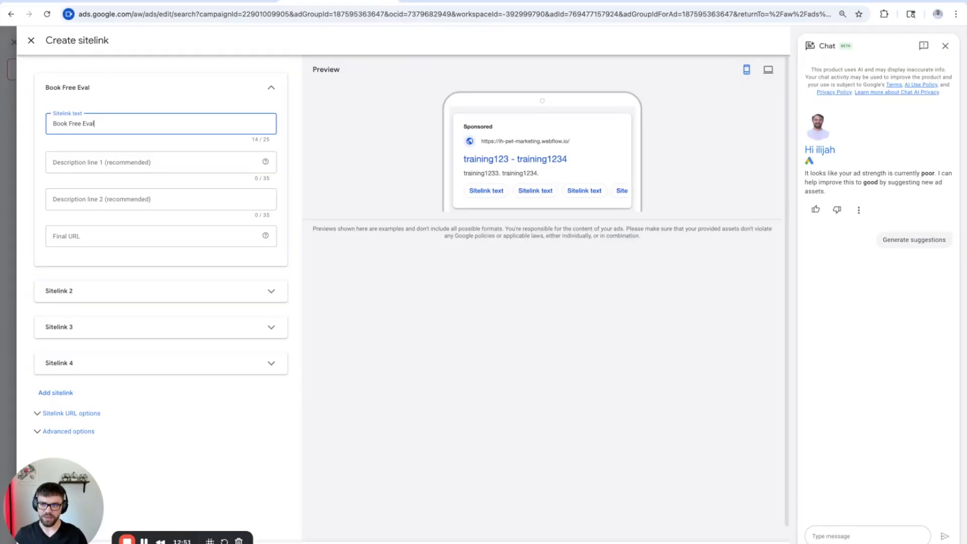
pyautogui.write('uation')
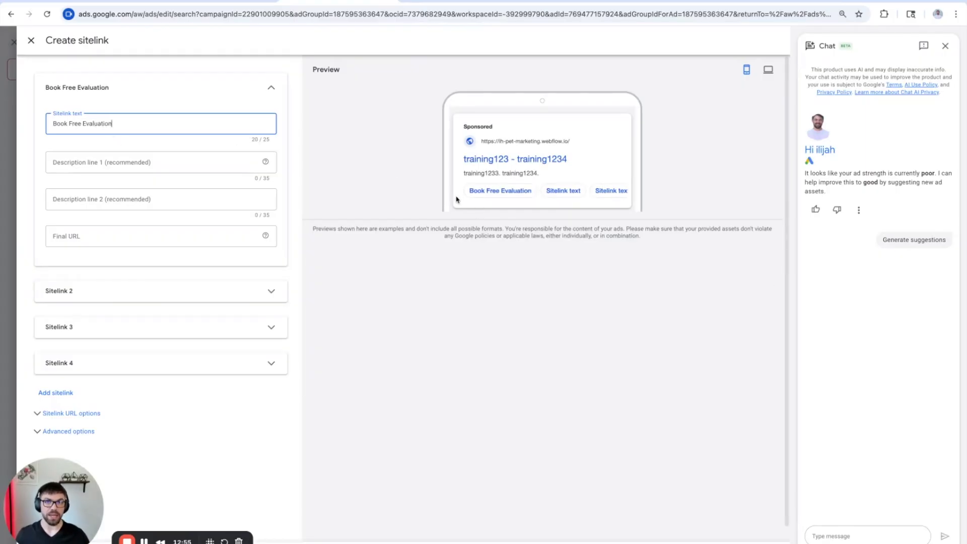
# Enter "Just complete our form to claim." as description line 1 of the Book Free Evaluation sitelink.
pyautogui.click(102, 161)
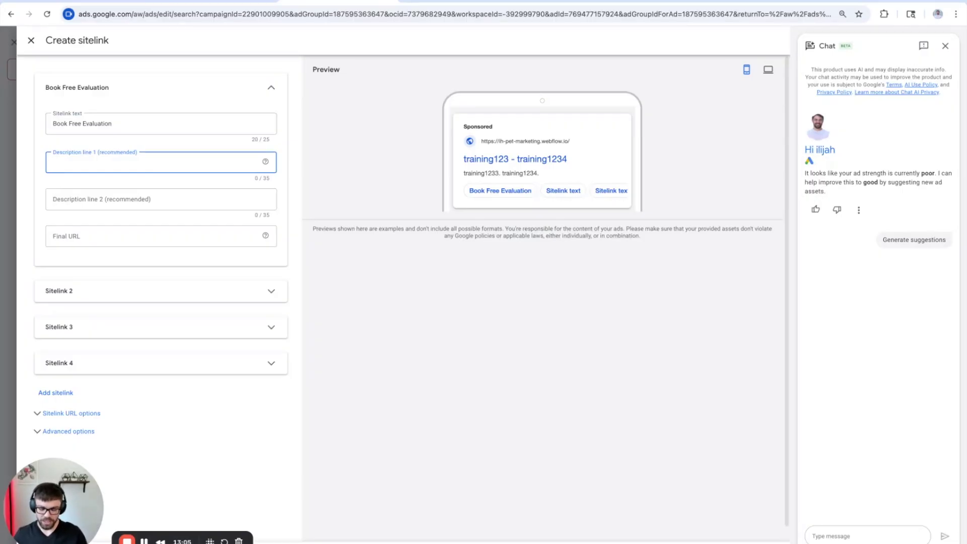
pyautogui.write('Just complete ')
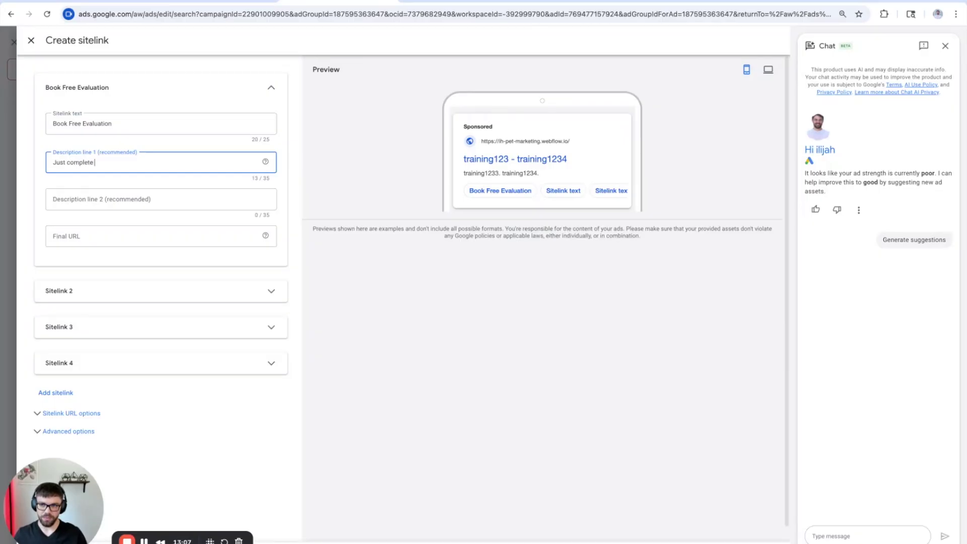
pyautogui.write('our form to')
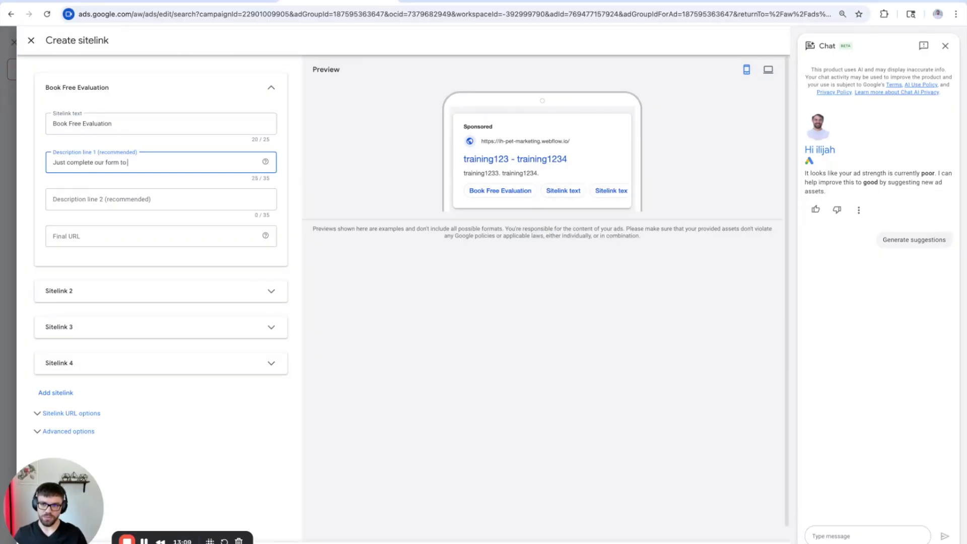
pyautogui.write(' claim.')
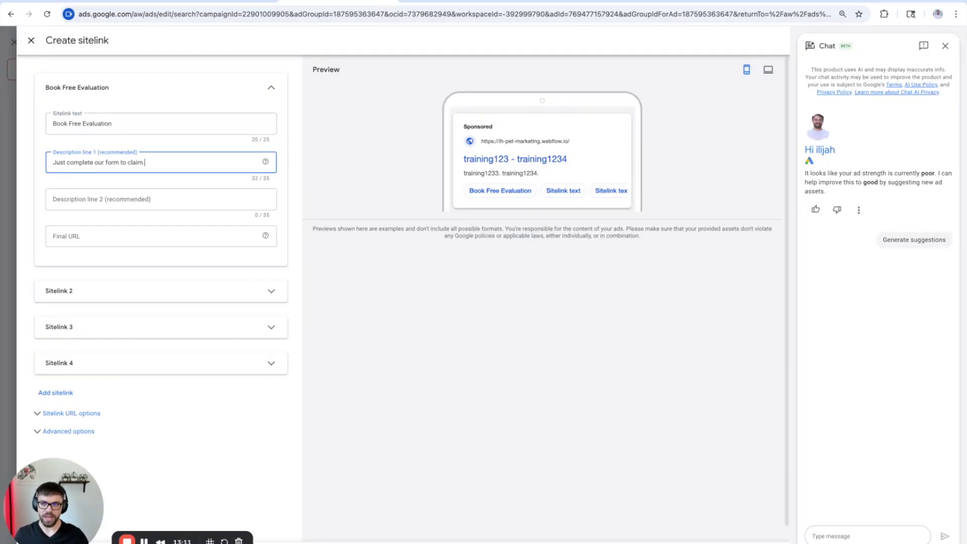
# Reword the sitelink's description line 1 to "Complete our short form to claim.".
pyautogui.moveTo(67, 163); pyautogui.dragTo(26, 168)
pyautogui.press('BackSpace')
pyautogui.press('Delete')
pyautogui.write('C')
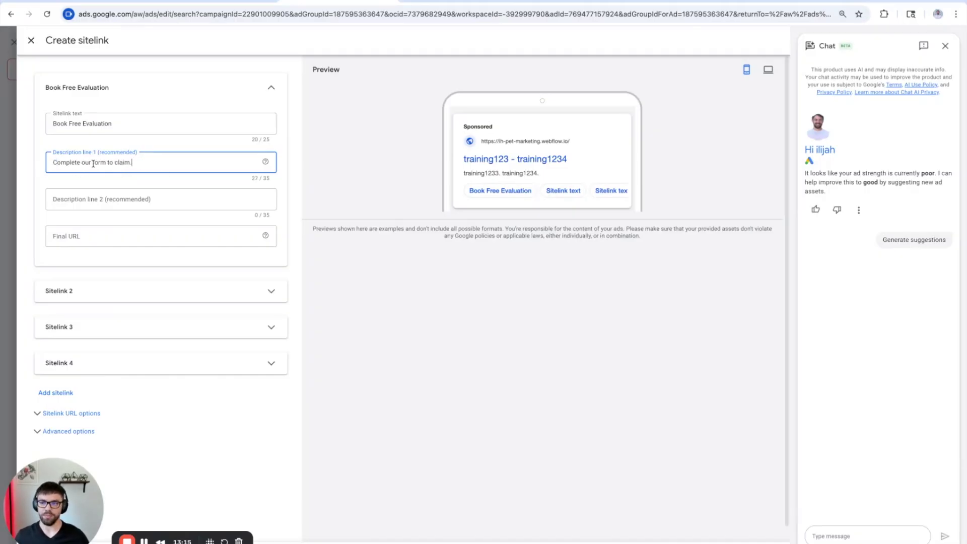
pyautogui.write('short')
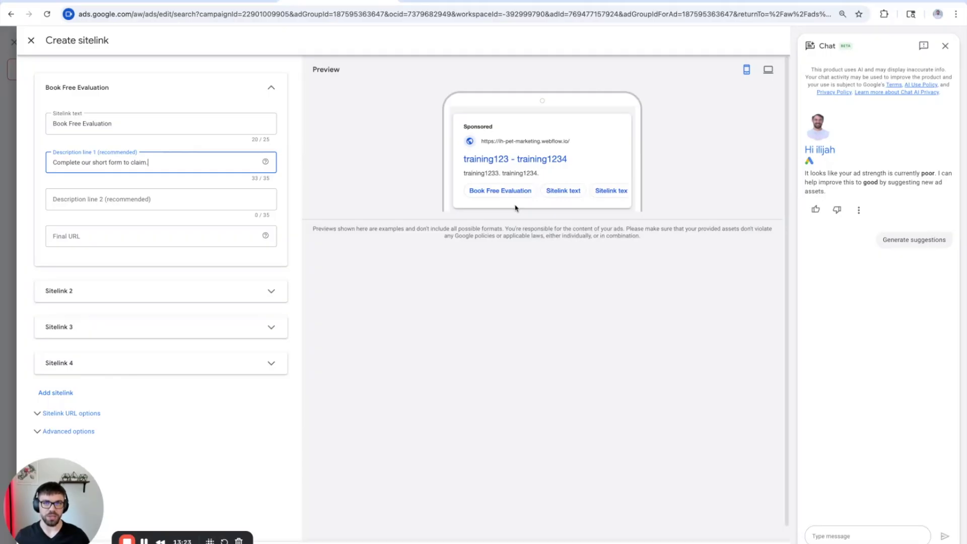
# Examine the sitelink's Final URL field and close the sitelink form without saving the draft.
pyautogui.click(77, 237)
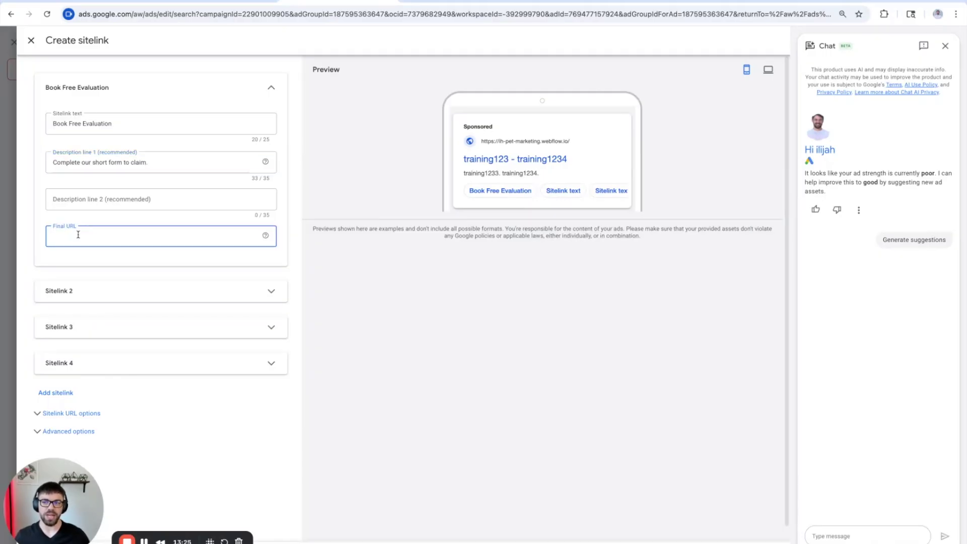
pyautogui.click(103, 217)
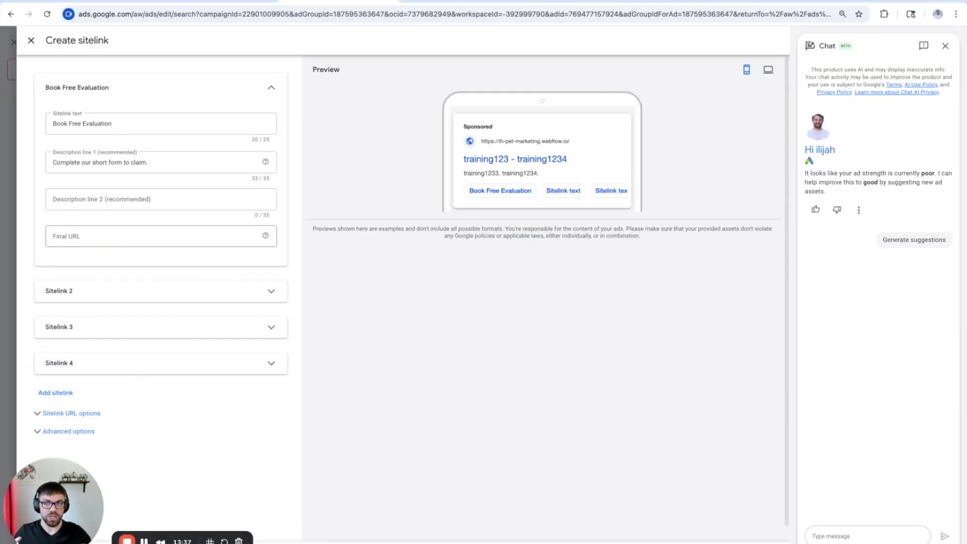
pyautogui.click(31, 40)
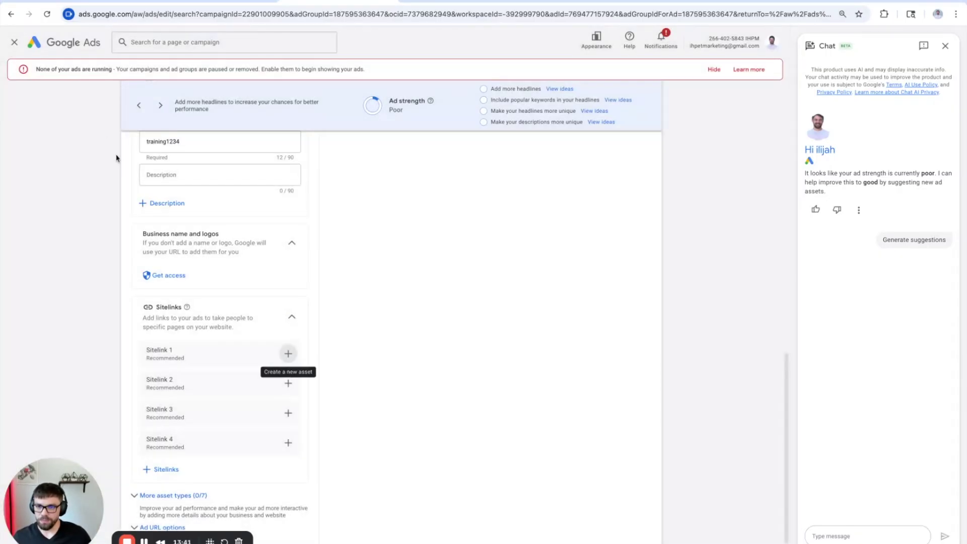
# Look back over the headlines, descriptions, and sitelinks, and expand the ad's additional asset types.
pyautogui.scroll(10, 118, 166)
pyautogui.scroll(-4, 127, 208)
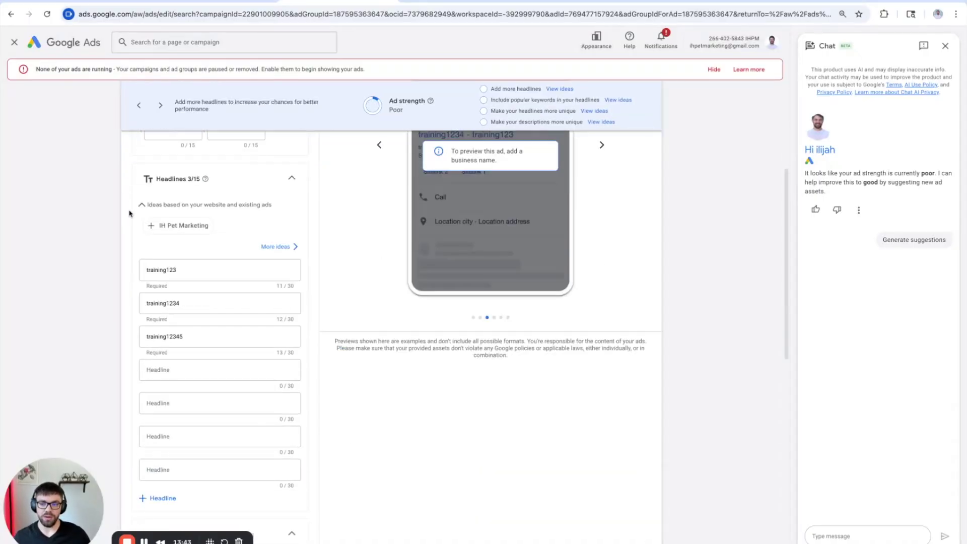
pyautogui.scroll(-5, 135, 242)
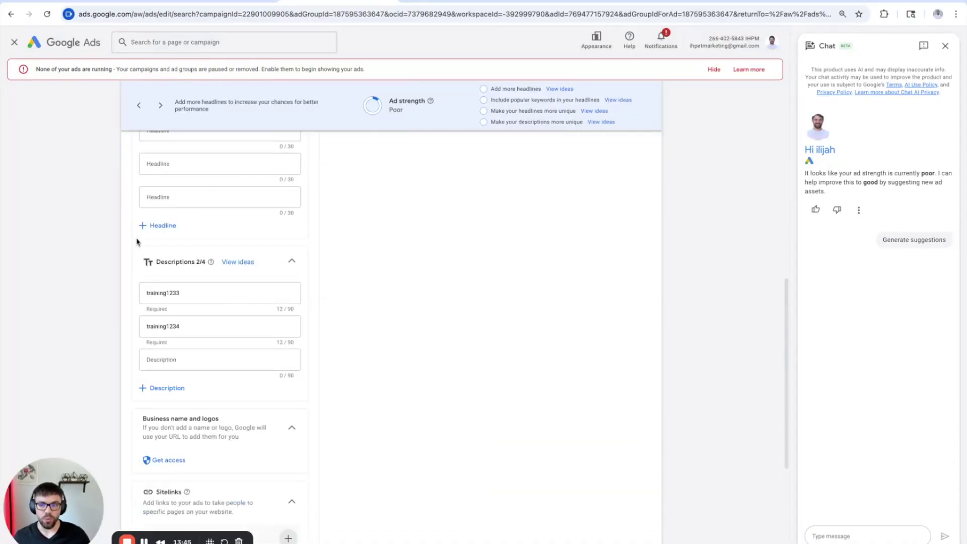
pyautogui.scroll(-2, 205, 349)
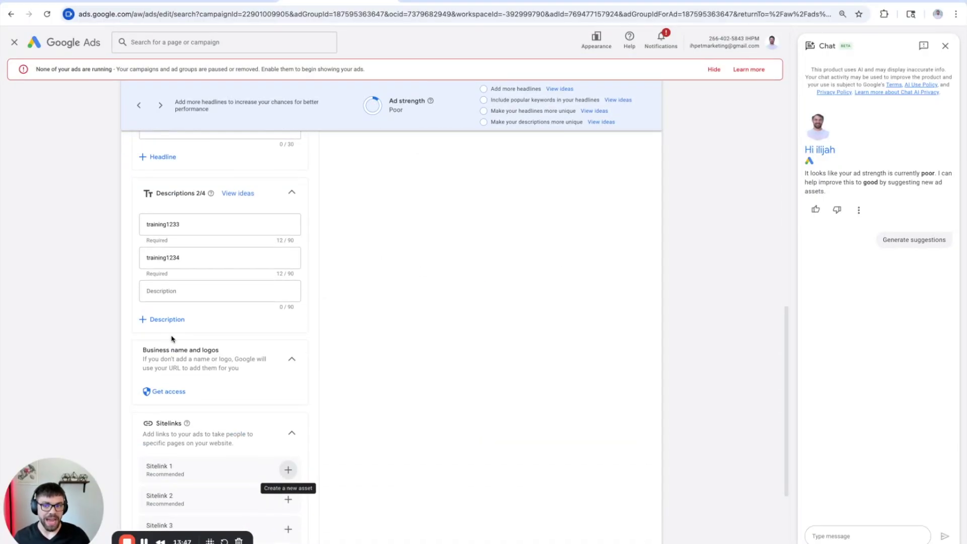
pyautogui.scroll(-1, 207, 348)
pyautogui.scroll(-4, 207, 346)
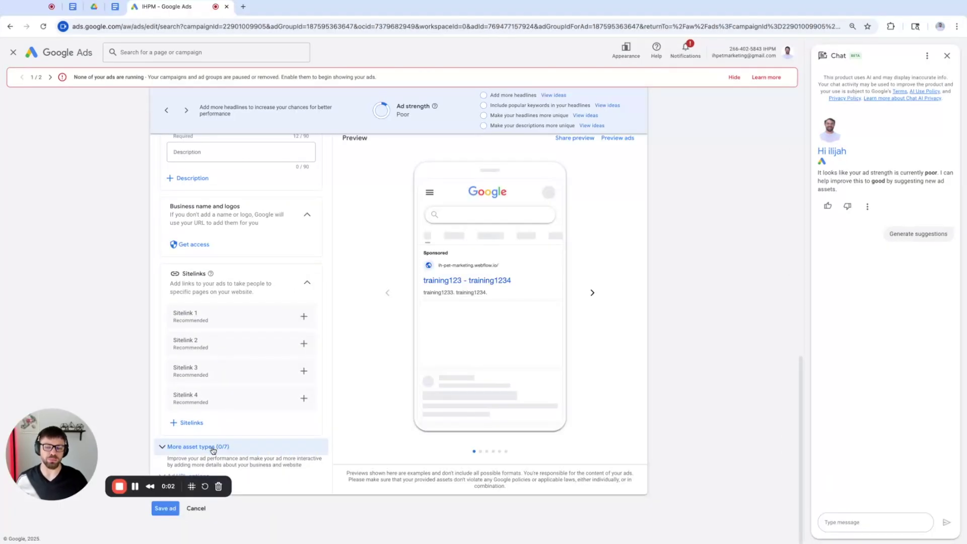
pyautogui.click(213, 448)
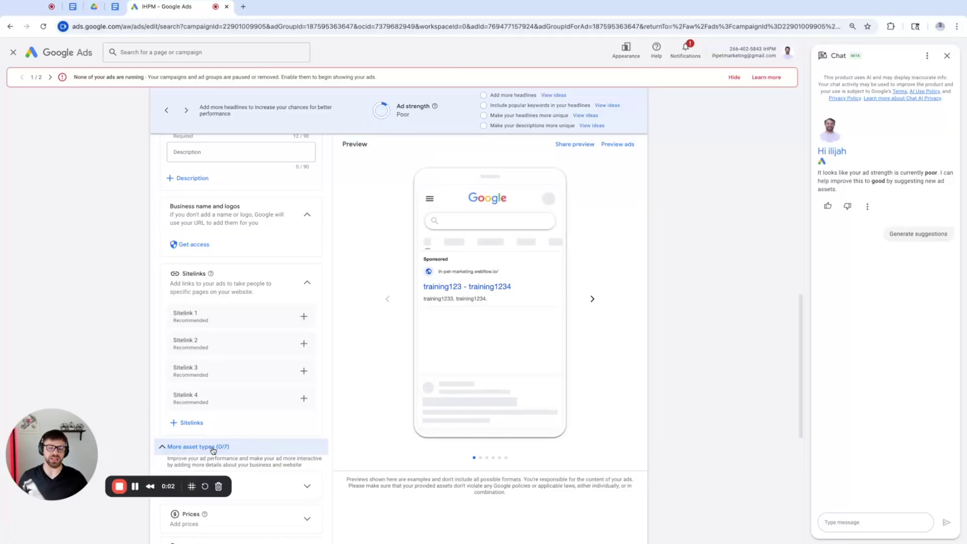
# Start a new campaign-level call asset for the United States and enter the business phone number.
pyautogui.scroll(-5, 234, 411)
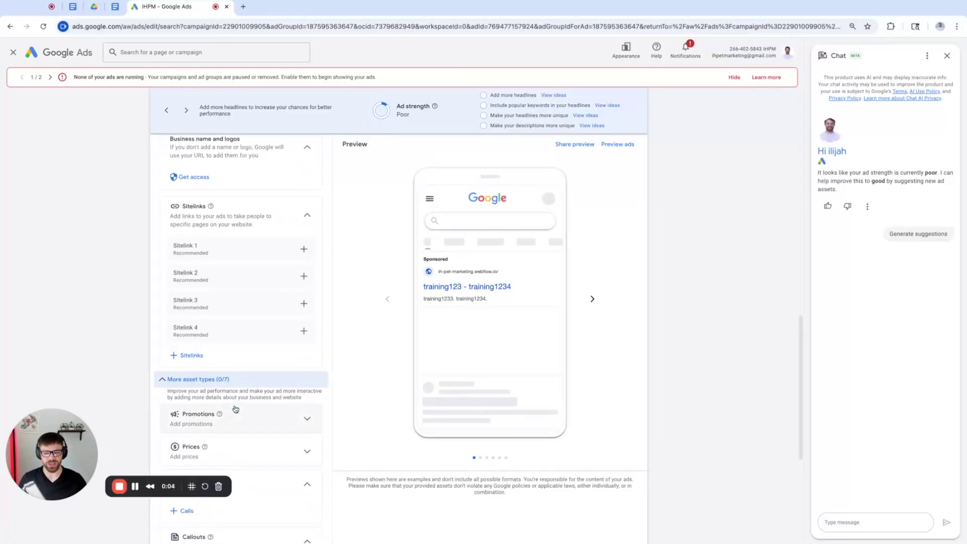
pyautogui.scroll(-1, 235, 409)
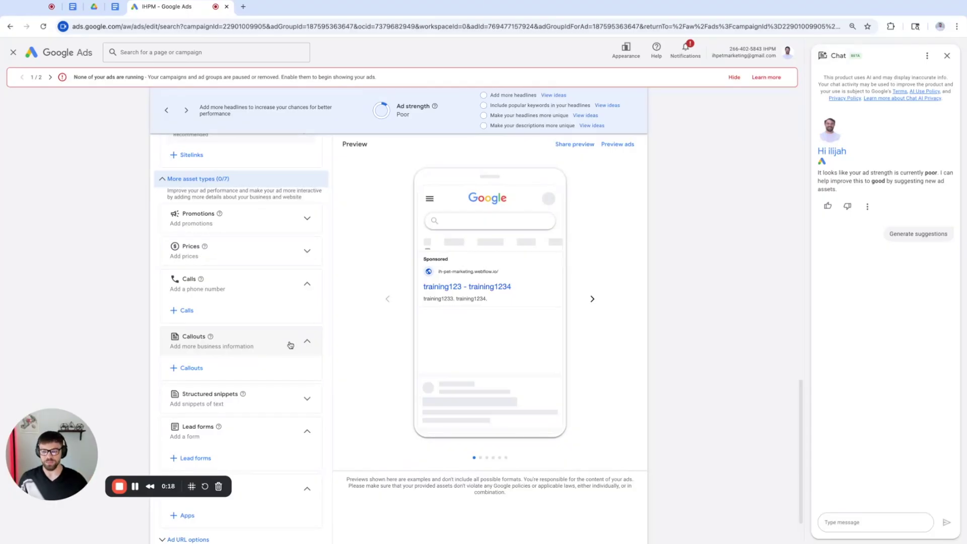
pyautogui.scroll(-2, 220, 318)
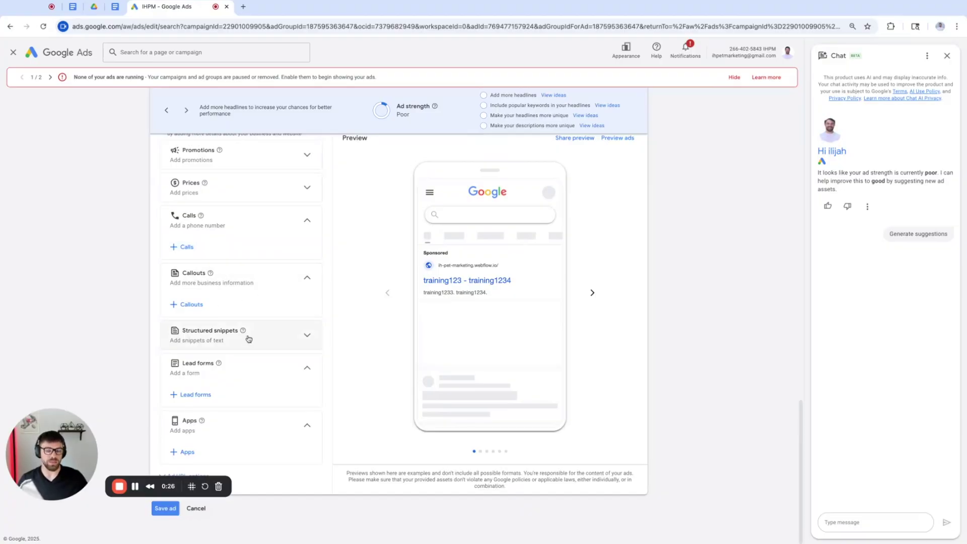
pyautogui.click(187, 248)
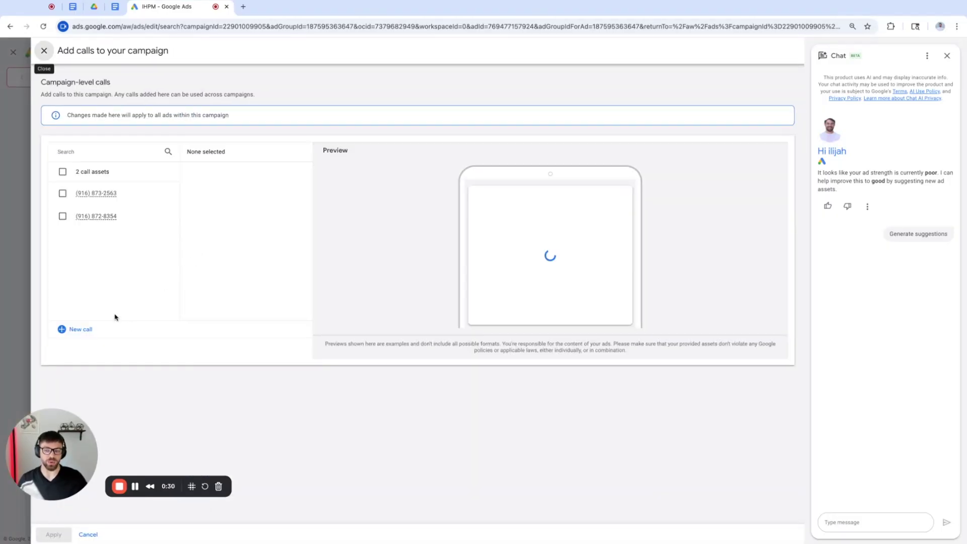
pyautogui.click(88, 330)
pyautogui.click(168, 214)
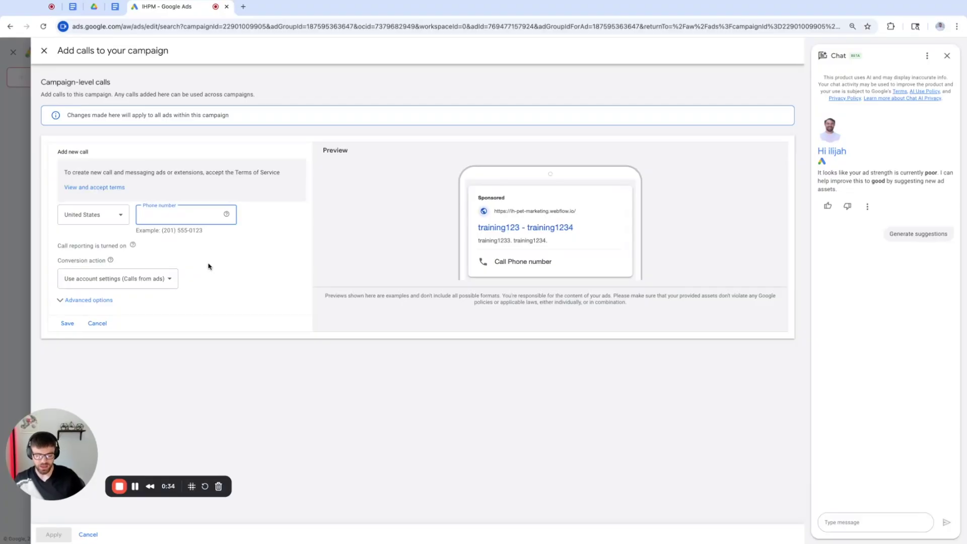
pyautogui.write('916)')
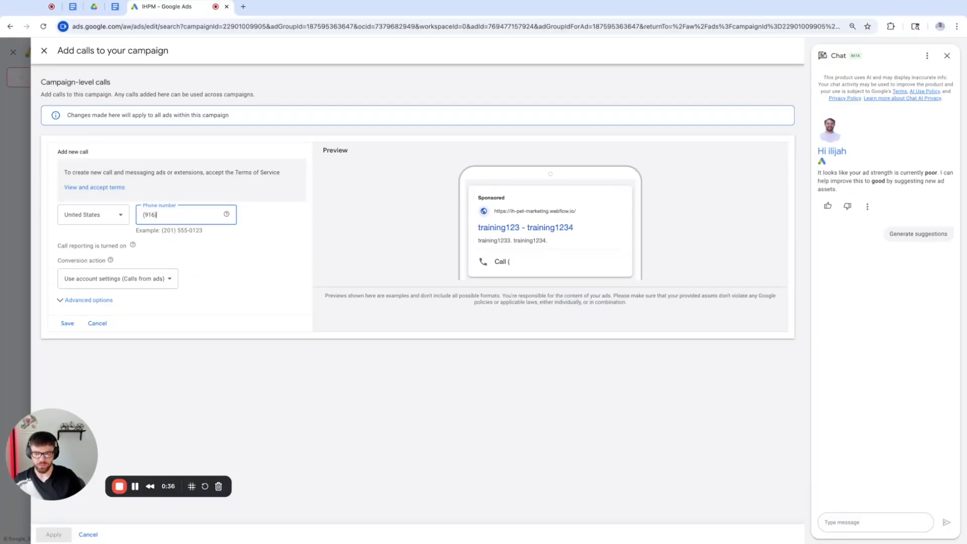
pyautogui.write(' 123-4567')
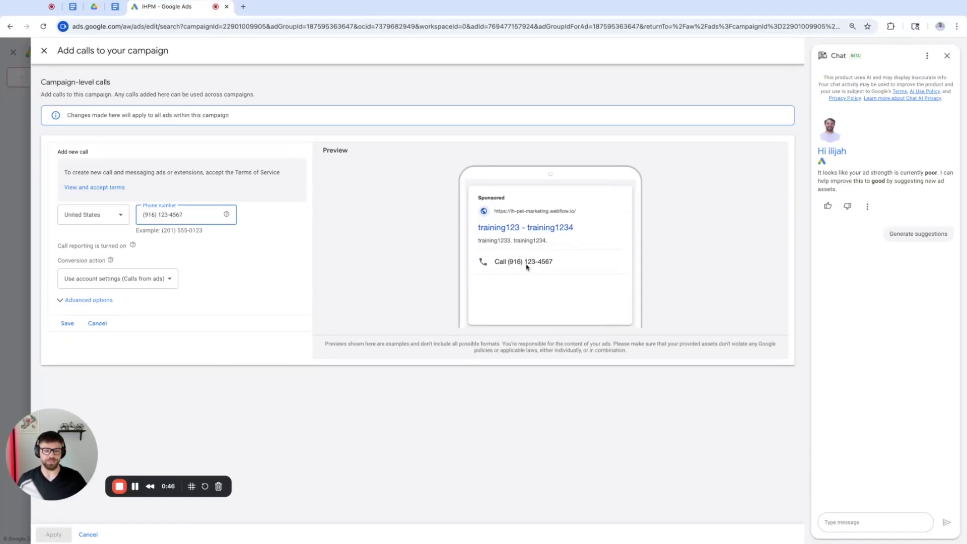
# Examine the new call's reporting and conversion action settings, and discard the call draft.
pyautogui.click(216, 262)
pyautogui.moveTo(65, 247); pyautogui.dragTo(134, 253)
pyautogui.click(134, 254)
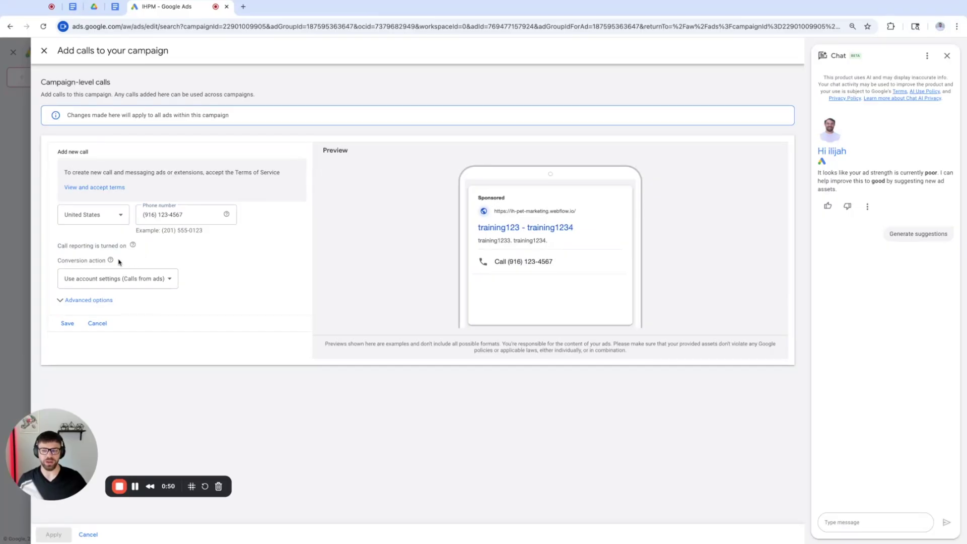
pyautogui.moveTo(111, 261)
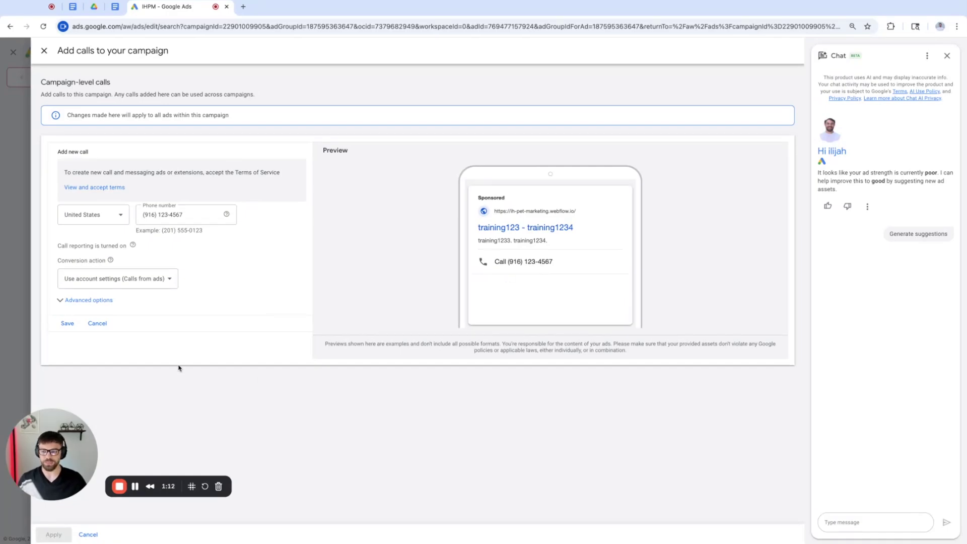
pyautogui.click(93, 538)
# Add the first existing phone number in the call asset list to the campaign.
pyautogui.click(187, 248)
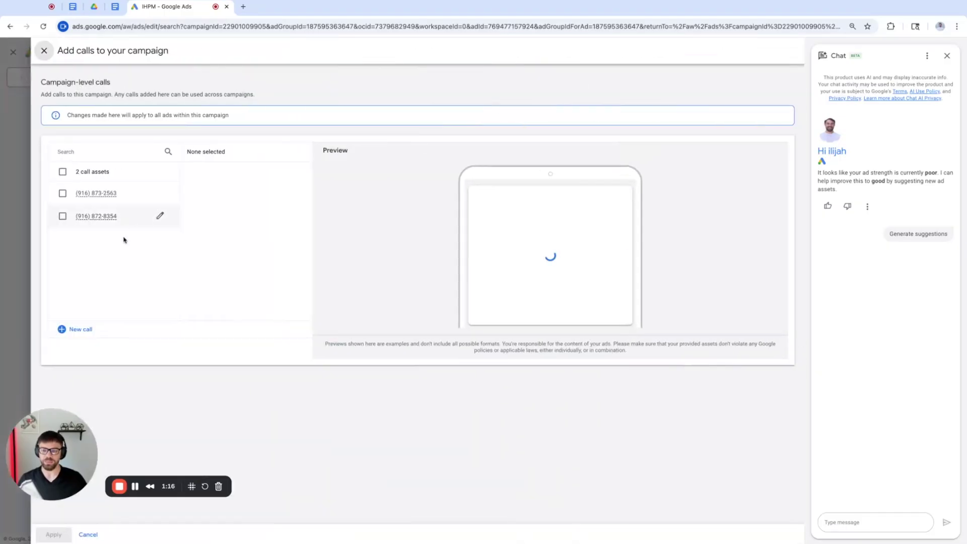
pyautogui.click(98, 191)
pyautogui.click(52, 534)
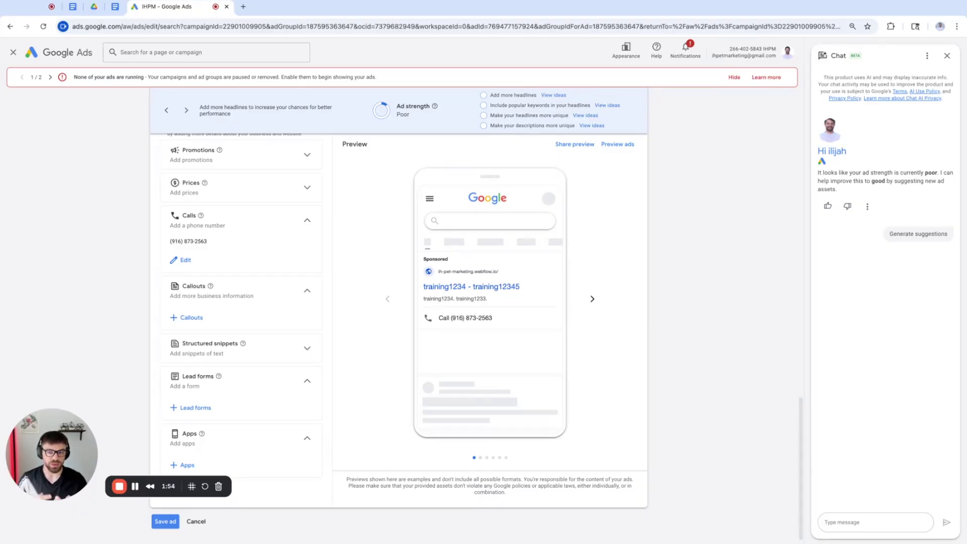
# Add the existing callouts Dallas, TX, Folsom, Granite Bay, and Elk Grove to the campaign.
pyautogui.click(197, 320)
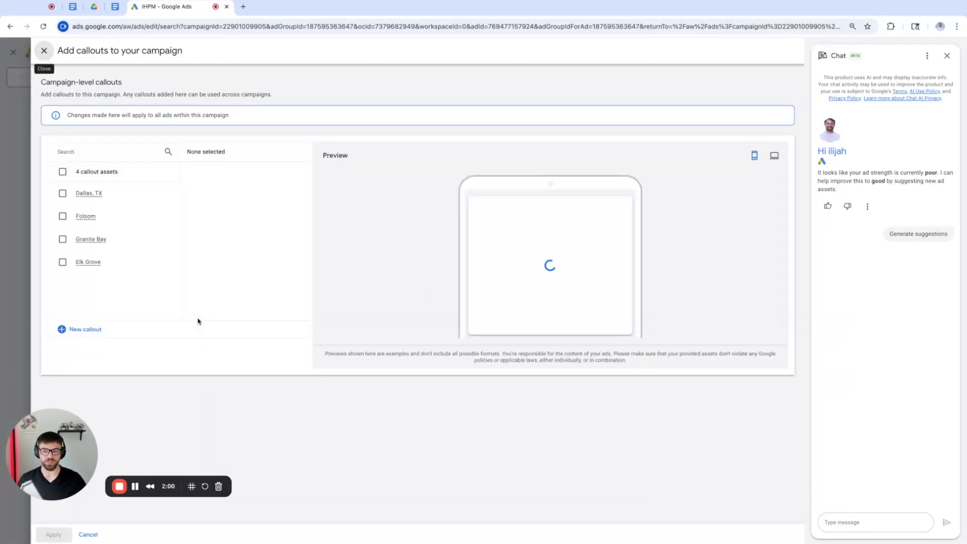
pyautogui.click(88, 196)
pyautogui.click(88, 218)
pyautogui.click(87, 240)
pyautogui.click(88, 263)
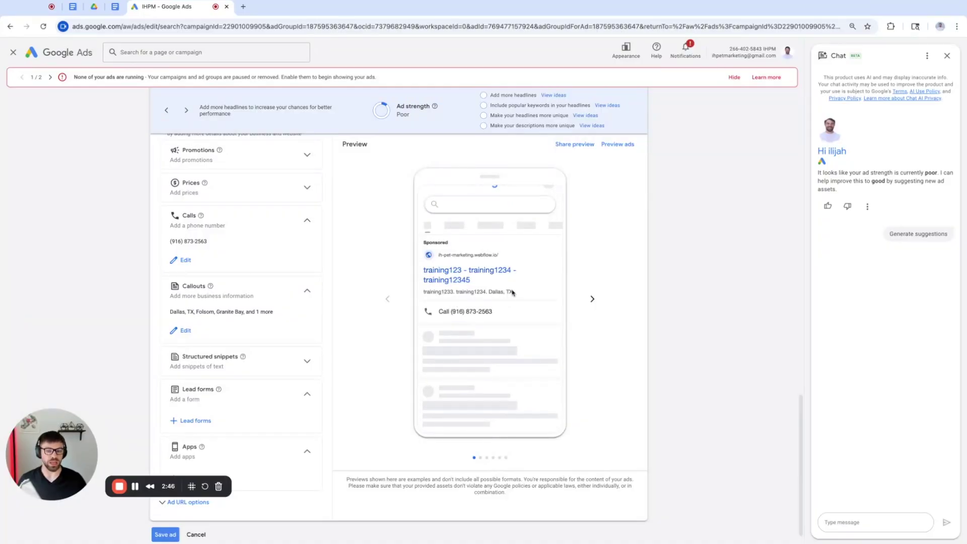
# Expand the structured snippets section and open the campaign's structured snippet asset library.
pyautogui.click(191, 357)
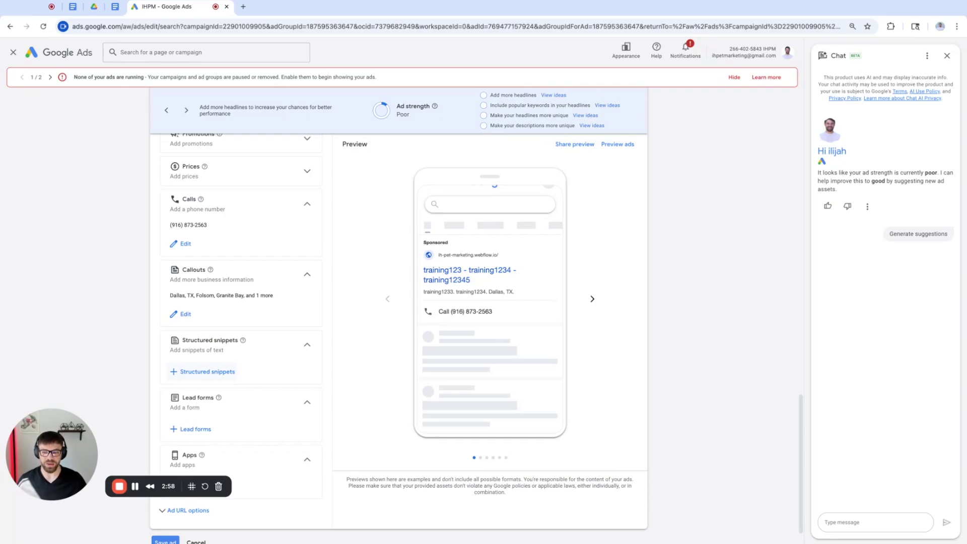
pyautogui.click(206, 371)
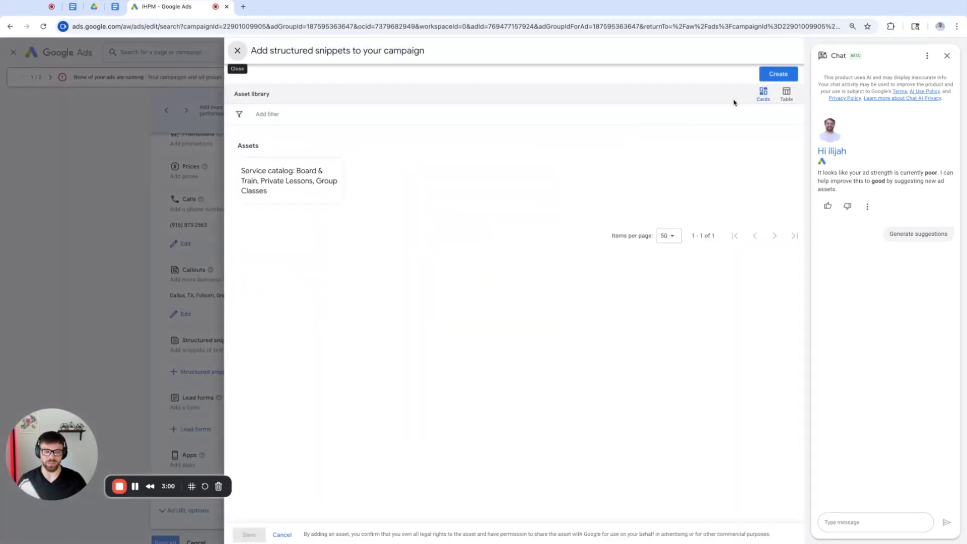
# Start a new English structured snippet with the Service catalog header and discard it.
pyautogui.click(778, 74)
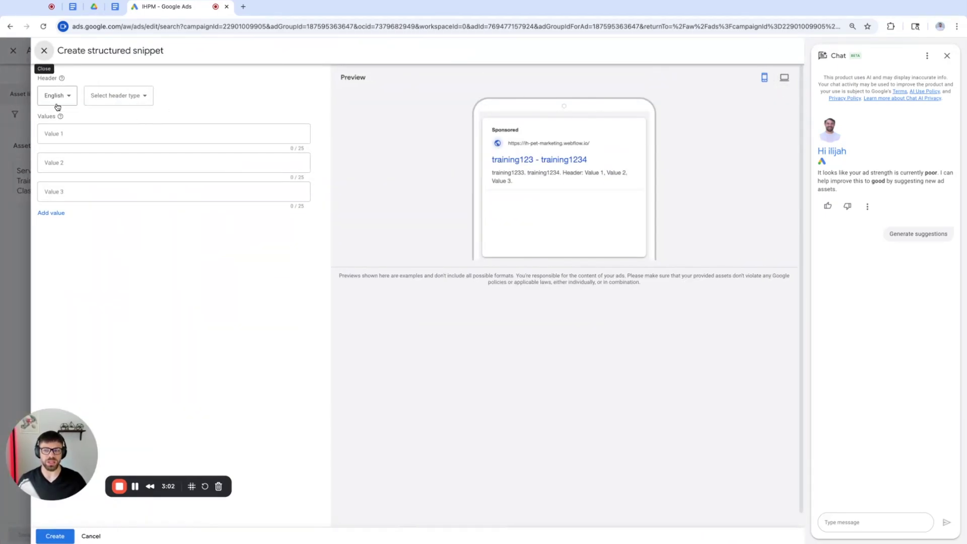
pyautogui.click(128, 103)
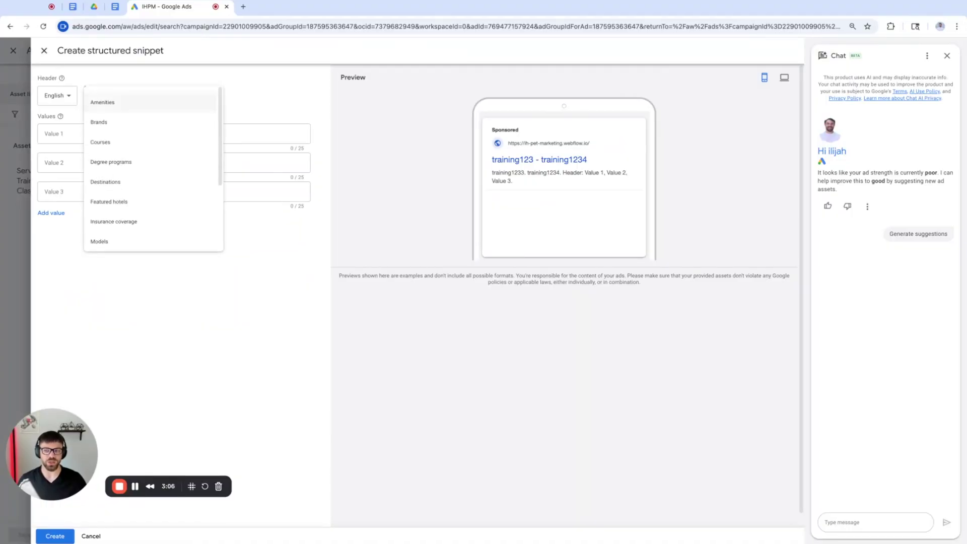
pyautogui.scroll(-3, 123, 190)
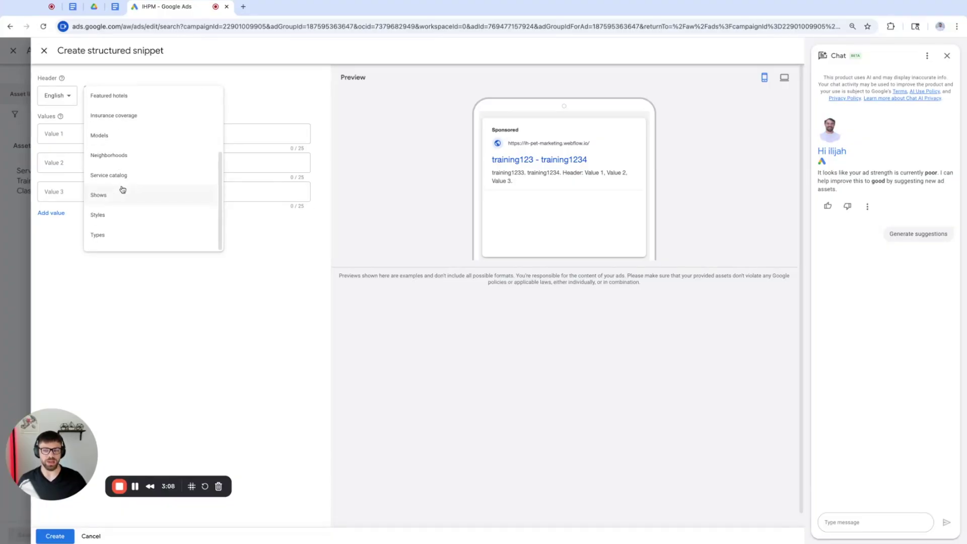
pyautogui.click(125, 174)
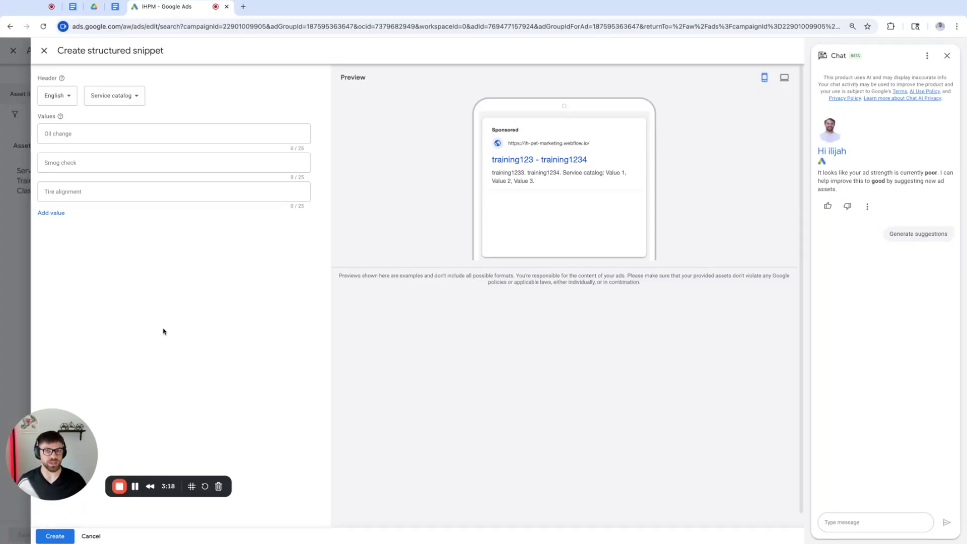
pyautogui.click(91, 535)
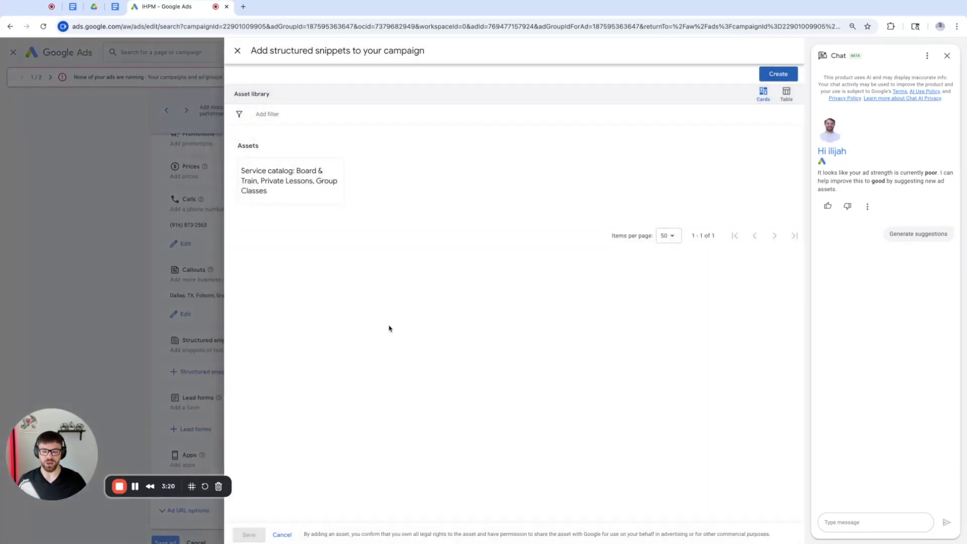
# Add the existing Service catalog snippet listing Board & Train, Private Lessons, and Group Classes to the campaign.
pyautogui.click(290, 182)
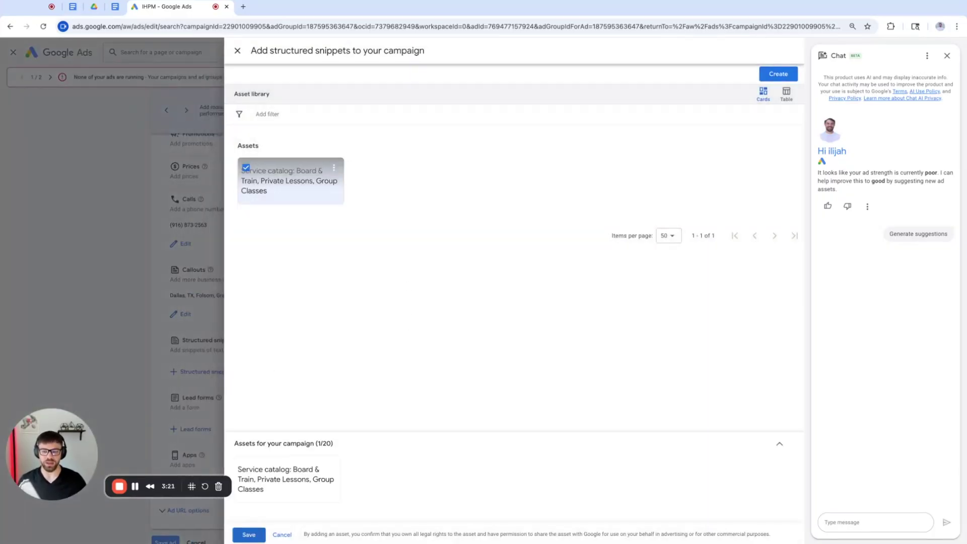
pyautogui.click(248, 535)
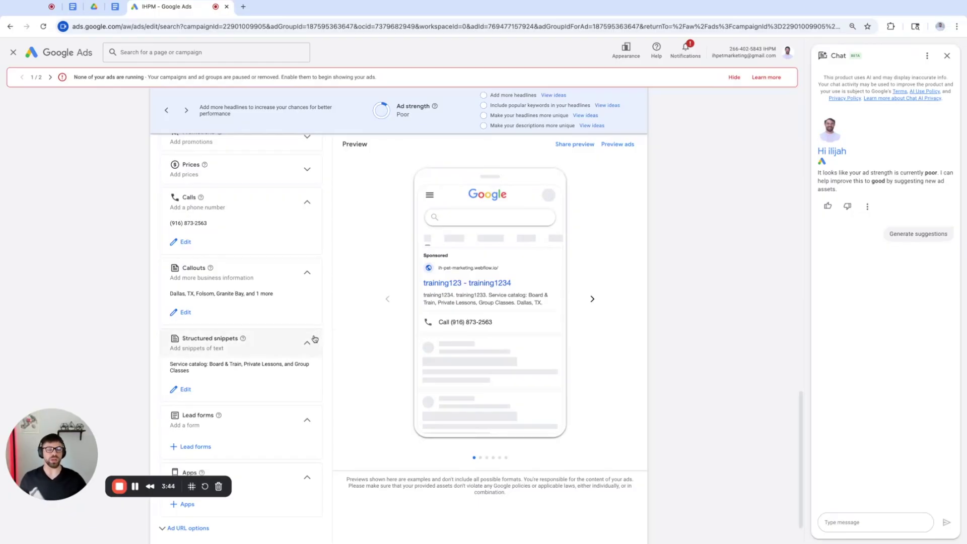
pyautogui.scroll(-2, 302, 378)
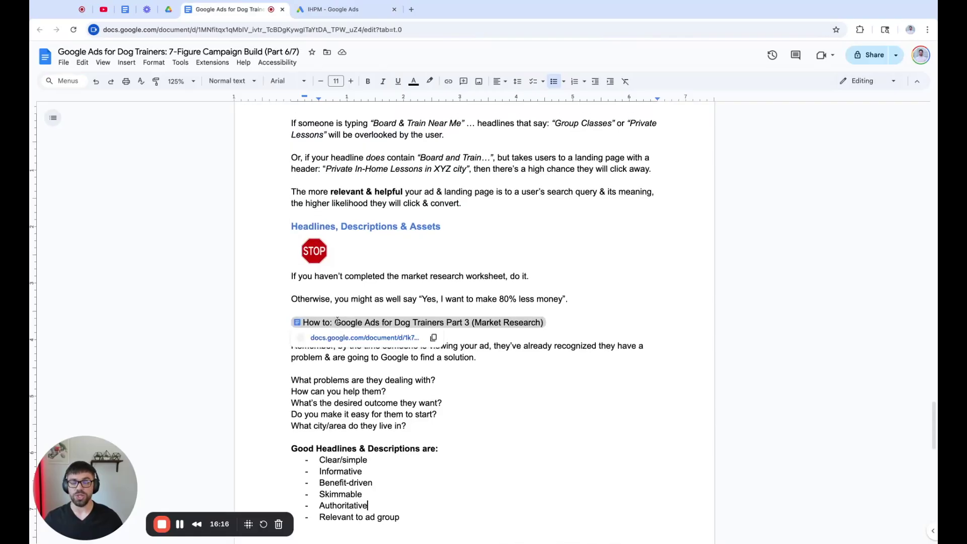
# Switch to the campaign build guide in Google Docs and go back to its opening section, Why Google Search Ads.
pyautogui.scroll(20, 335, 317)
pyautogui.scroll(12, 332, 310)
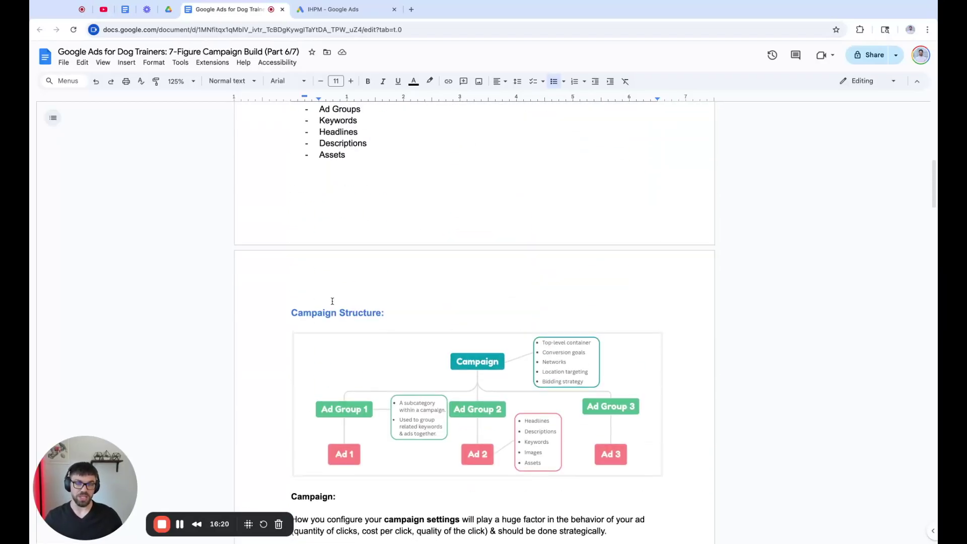
pyautogui.scroll(1, 336, 297)
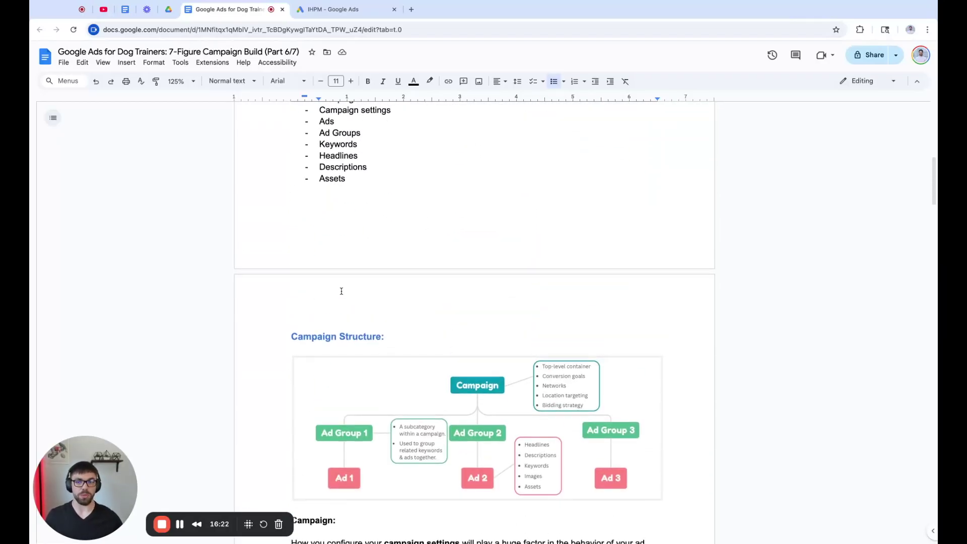
pyautogui.scroll(8, 341, 290)
pyautogui.scroll(7, 340, 301)
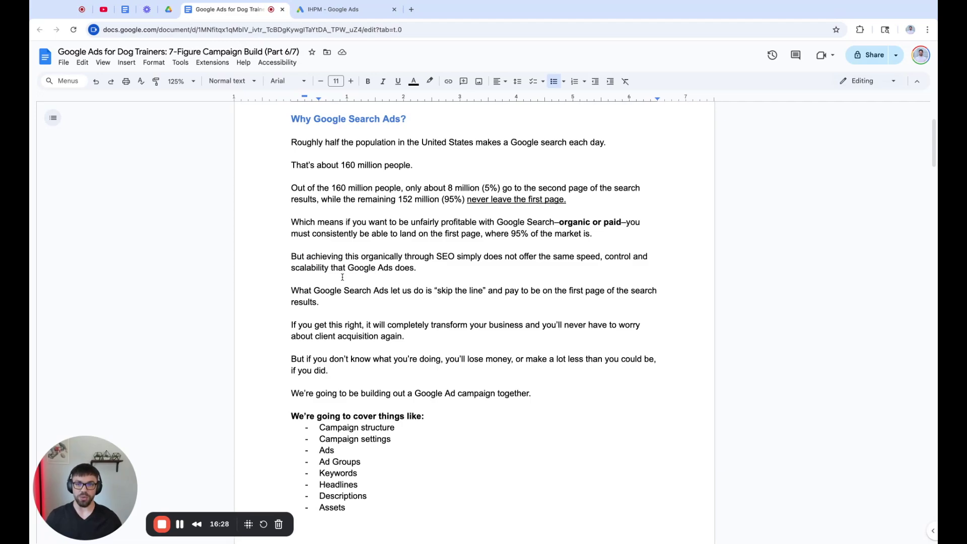
pyautogui.scroll(5, 342, 275)
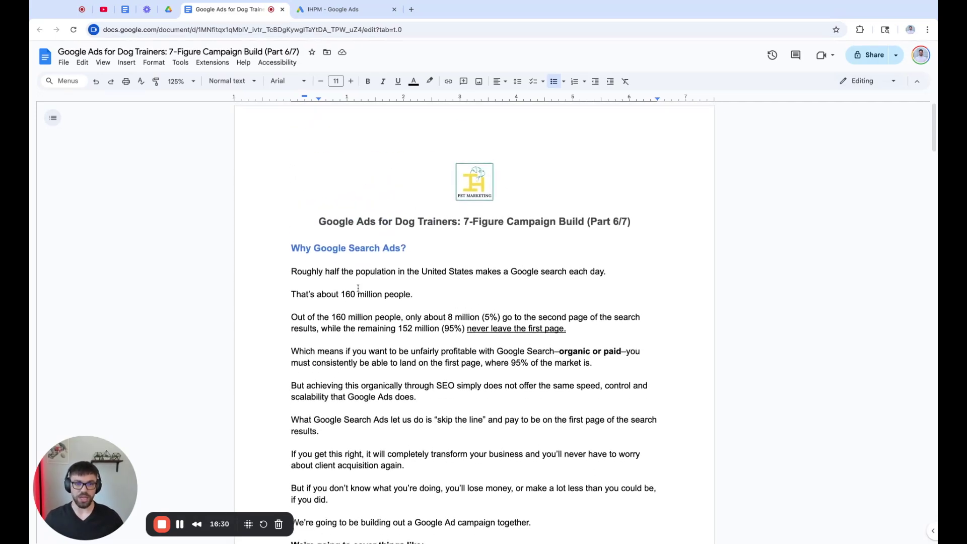
# Read the guide's opening search statistics, highlighting the introductory paragraphs and the percentages for first-page and second-page searchers.
pyautogui.scroll(-4, 357, 290)
pyautogui.moveTo(277, 153); pyautogui.dragTo(582, 233)
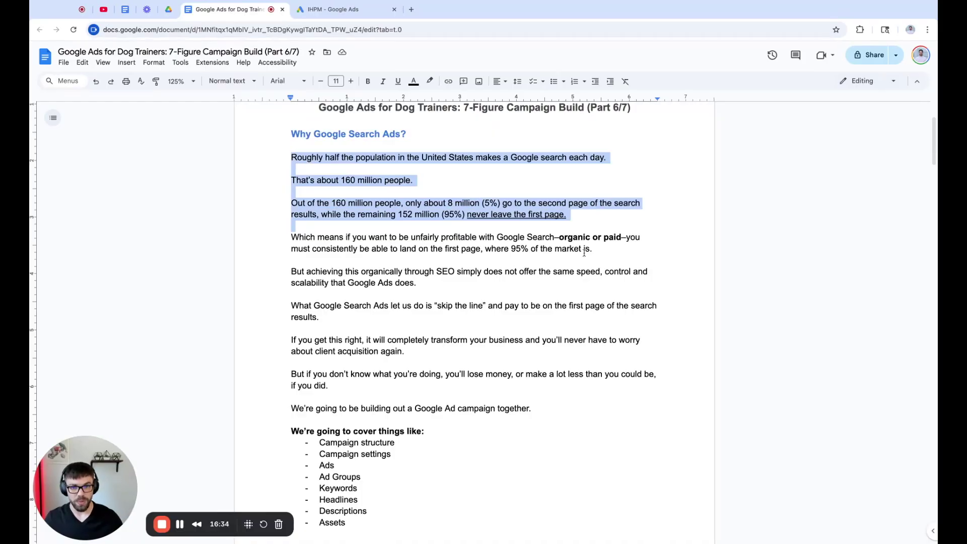
pyautogui.click(587, 250)
pyautogui.click(441, 216)
pyautogui.hotkey('shift', 'Right')
pyautogui.hotkey('shift', 'Right')
pyautogui.hotkey('shift', 'Right')
pyautogui.hotkey('shift', 'Right')
pyautogui.hotkey('shift', 'Right')
pyautogui.click(441, 215)
pyautogui.hotkey('shift', 'Right')
pyautogui.hotkey('shift', 'Right')
pyautogui.hotkey('shift', 'Right')
pyautogui.hotkey('shift', 'Right')
pyautogui.hotkey('shift', 'Right')
pyautogui.click(469, 235)
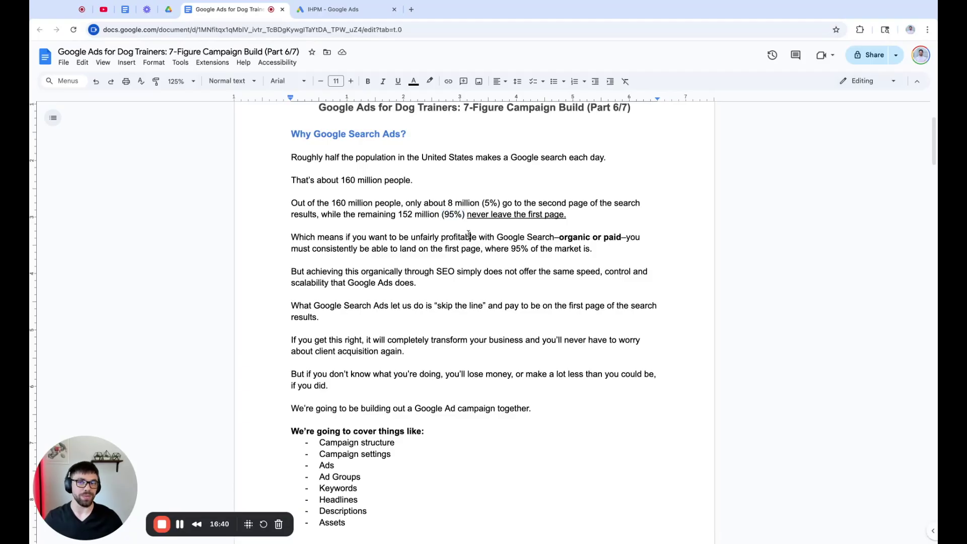
pyautogui.moveTo(483, 203); pyautogui.dragTo(499, 202)
pyautogui.click(502, 203)
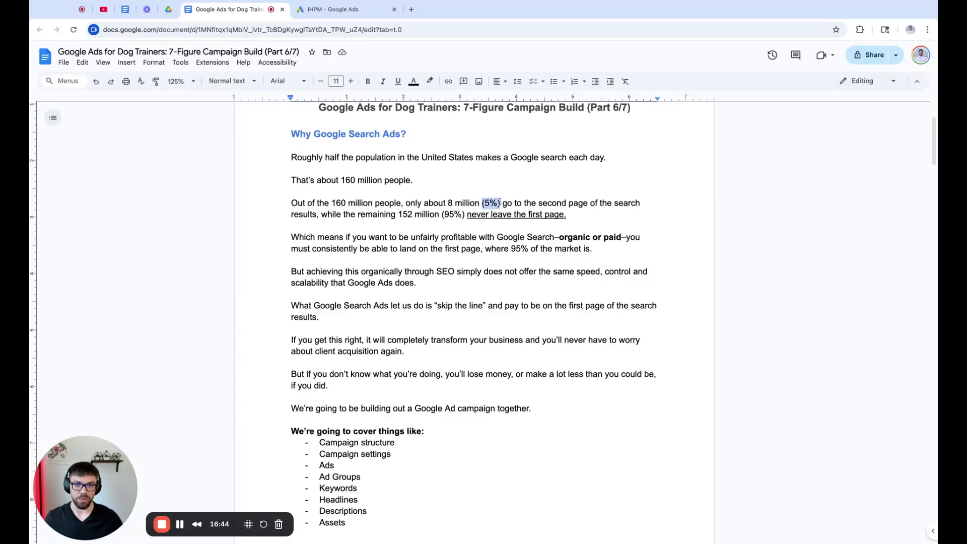
# Read on through the guide's "skip the line" argument for search ads to the list of topics covered.
pyautogui.click(470, 249)
pyautogui.scroll(-2, 471, 250)
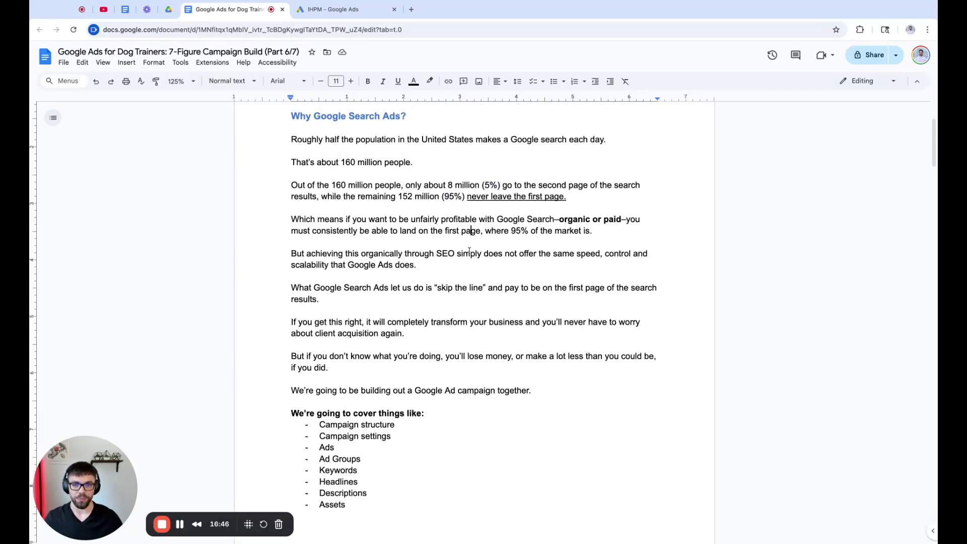
pyautogui.scroll(-4, 469, 251)
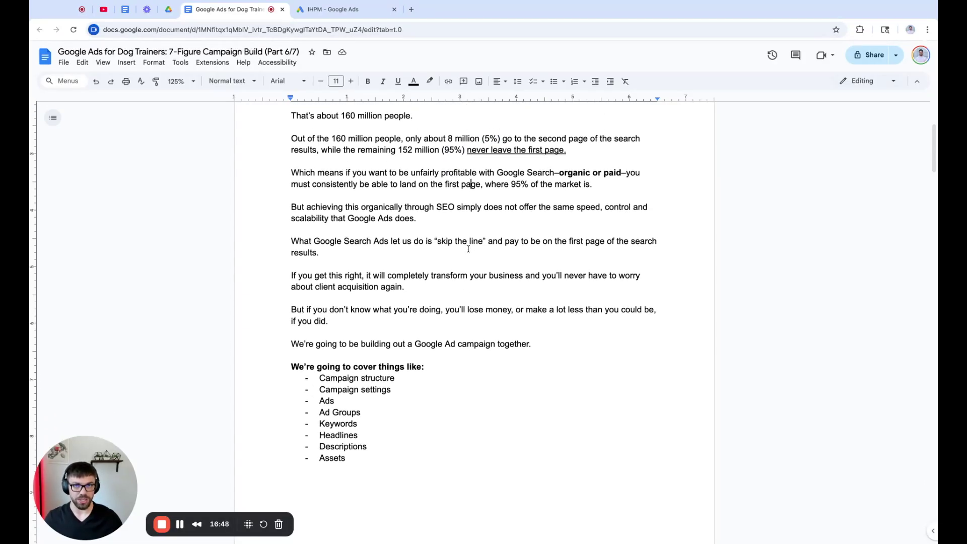
pyautogui.moveTo(332, 167); pyautogui.dragTo(372, 166)
pyautogui.click(391, 163)
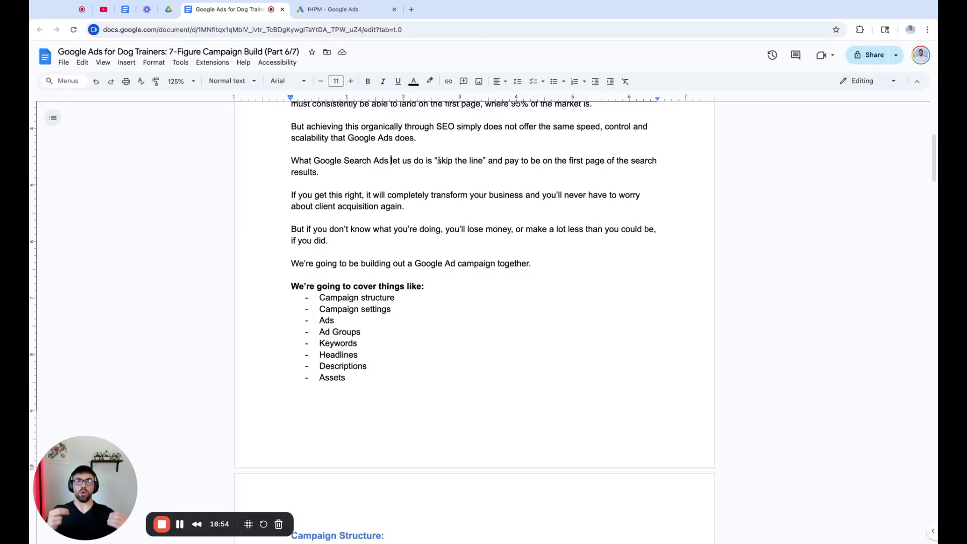
pyautogui.moveTo(432, 161); pyautogui.dragTo(479, 161)
pyautogui.click(477, 161)
pyautogui.scroll(-1, 468, 196)
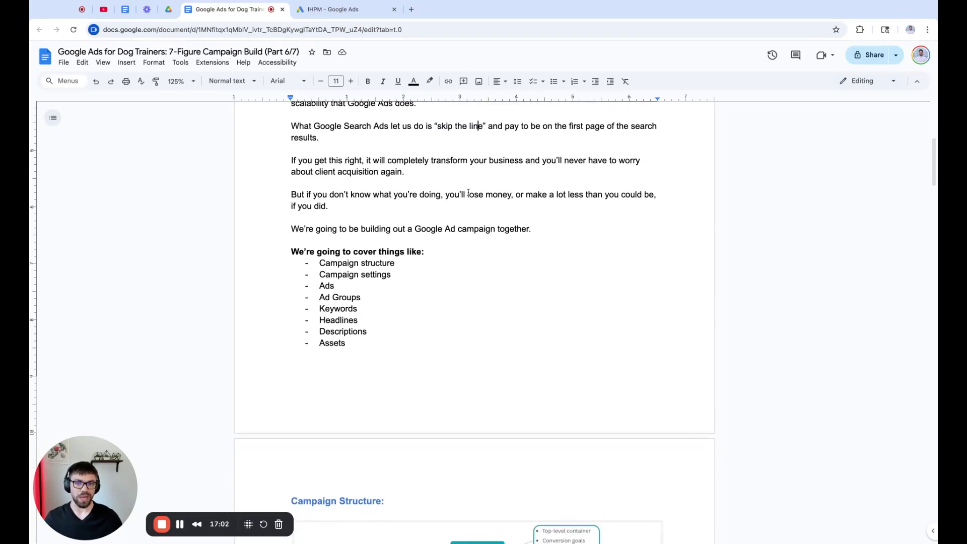
pyautogui.scroll(-1, 469, 193)
pyautogui.scroll(-2, 469, 192)
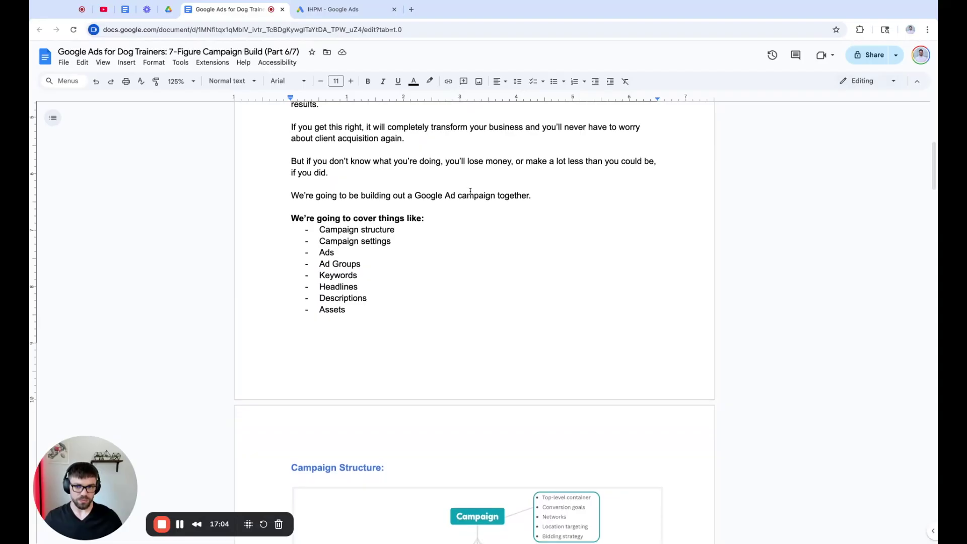
# Review the guide's Campaign Structure diagram, the Ads and Ad Groups explanations, and the Campaign Build settings checklist.
pyautogui.scroll(-5, 470, 191)
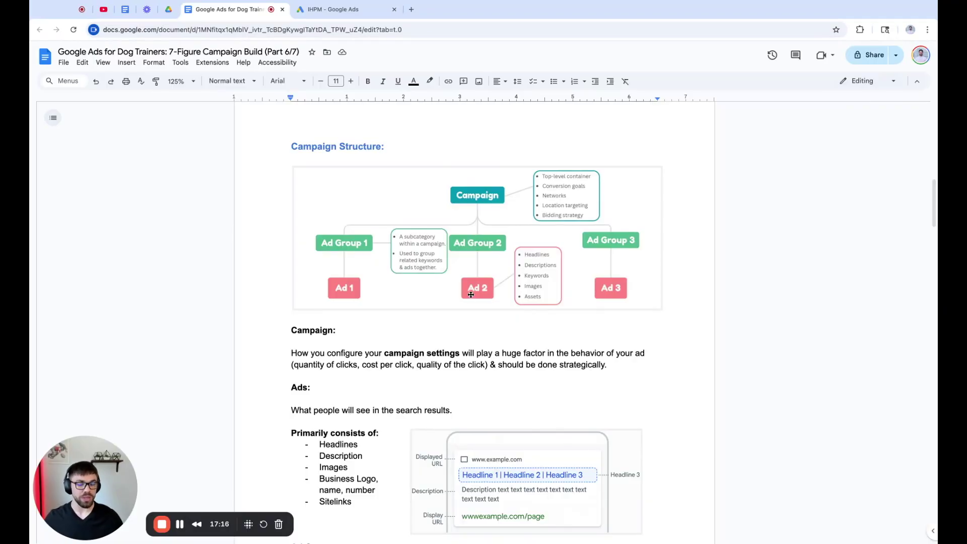
pyautogui.scroll(-2, 472, 286)
pyautogui.scroll(-6, 472, 282)
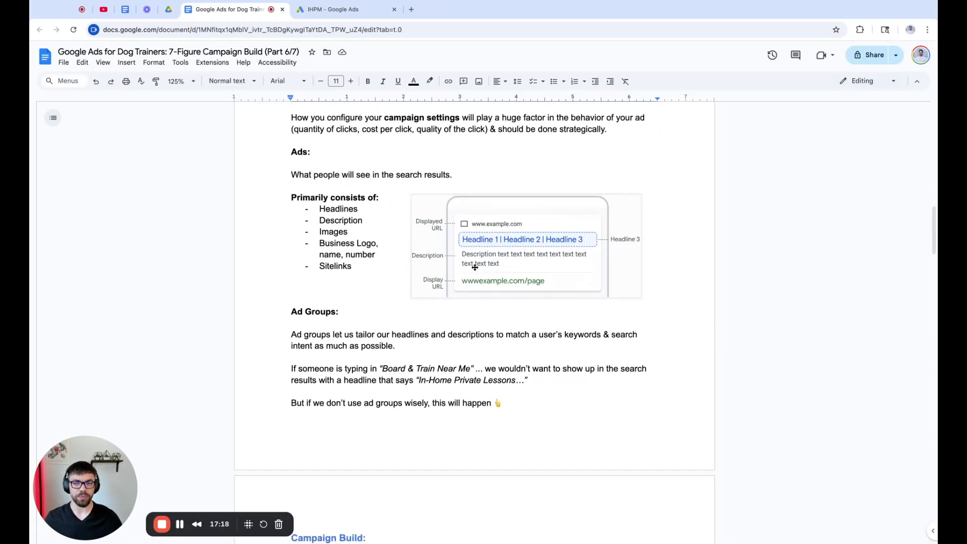
pyautogui.scroll(-7, 466, 213)
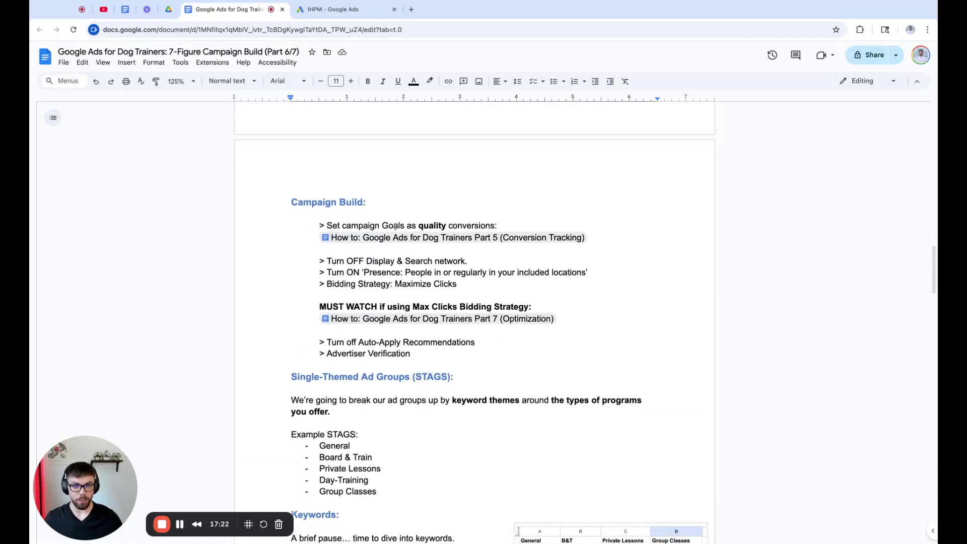
pyautogui.scroll(-1, 360, 244)
pyautogui.scroll(-2, 360, 243)
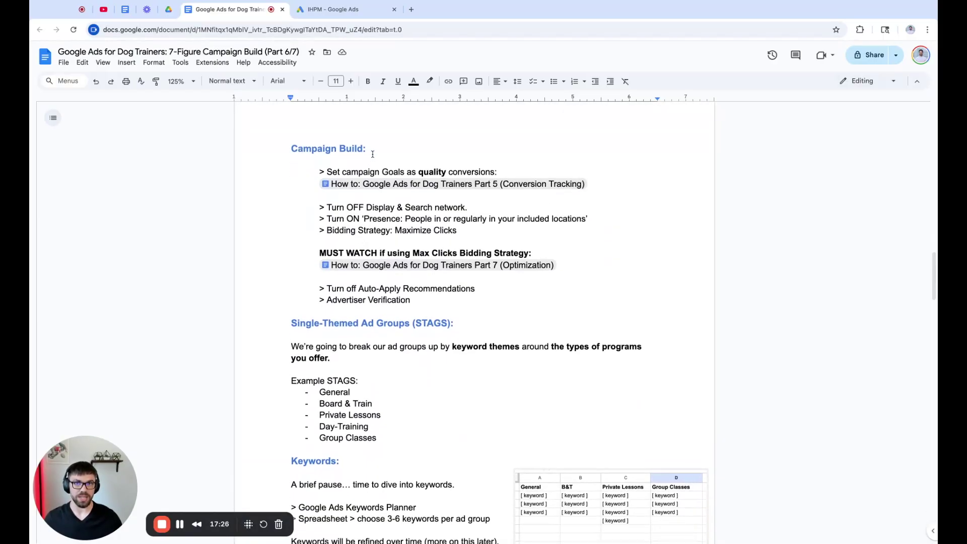
# Read through the guide's Single-Themed Ad Groups, Keywords, and Keyword Match Types sections to the list of ranking factors.
pyautogui.scroll(-5, 383, 205)
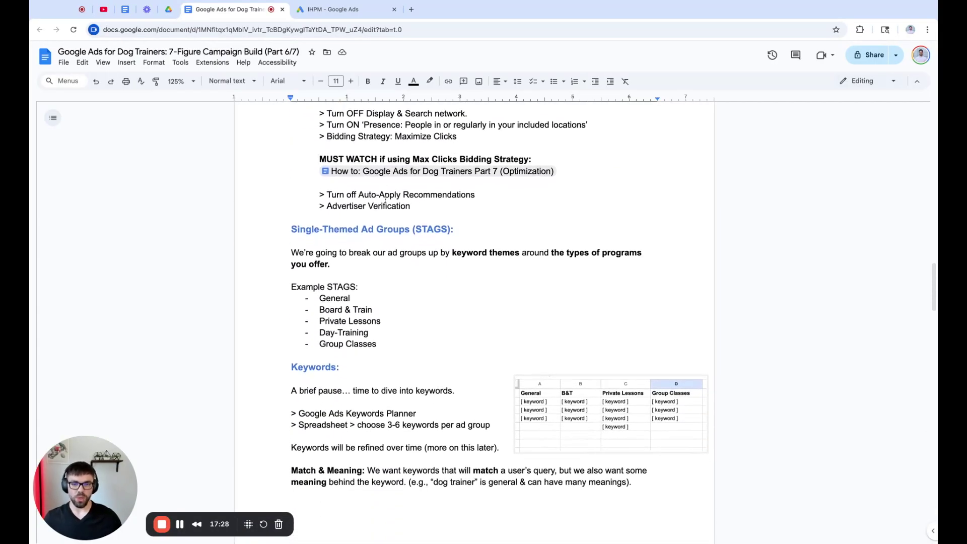
pyautogui.scroll(-1, 437, 261)
pyautogui.scroll(-7, 437, 262)
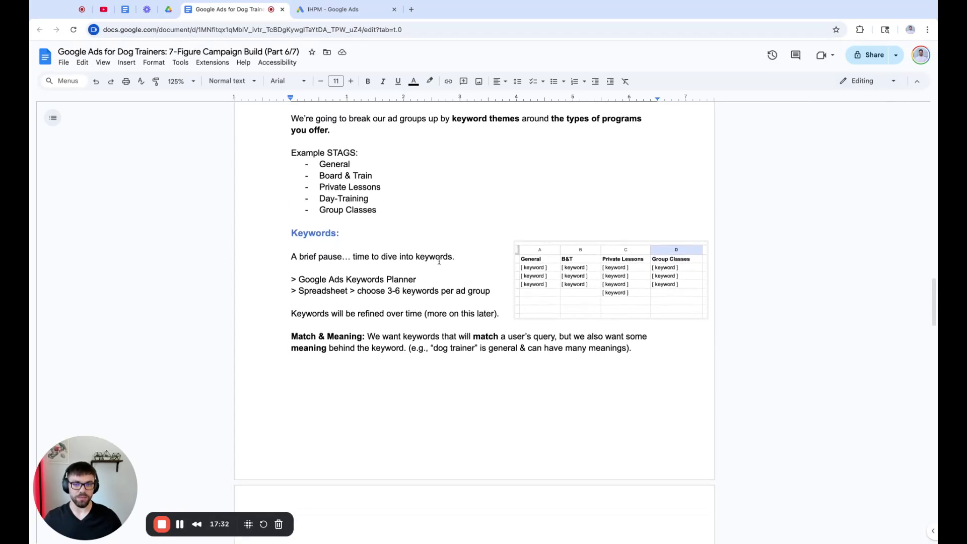
pyautogui.scroll(1, 455, 270)
pyautogui.scroll(-9, 452, 278)
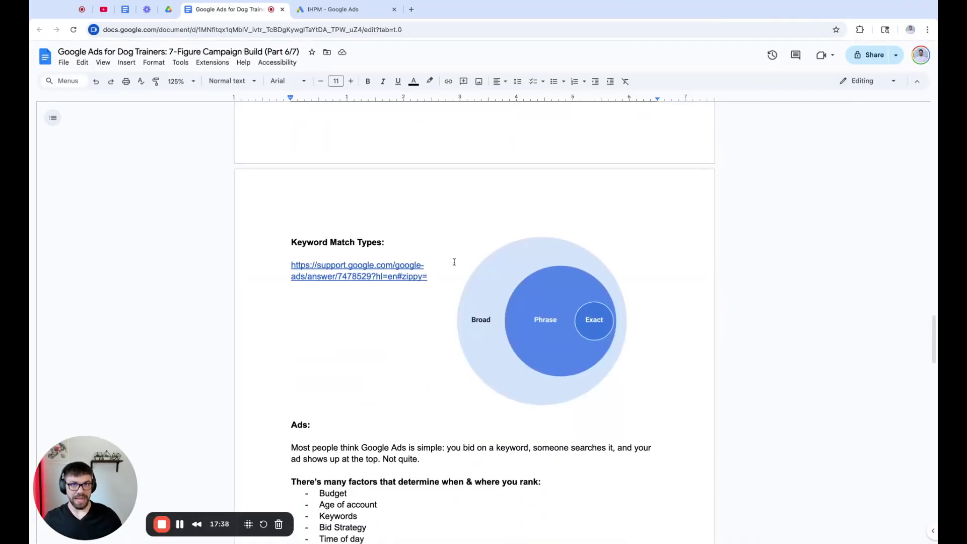
pyautogui.scroll(-6, 453, 265)
pyautogui.scroll(-1, 455, 262)
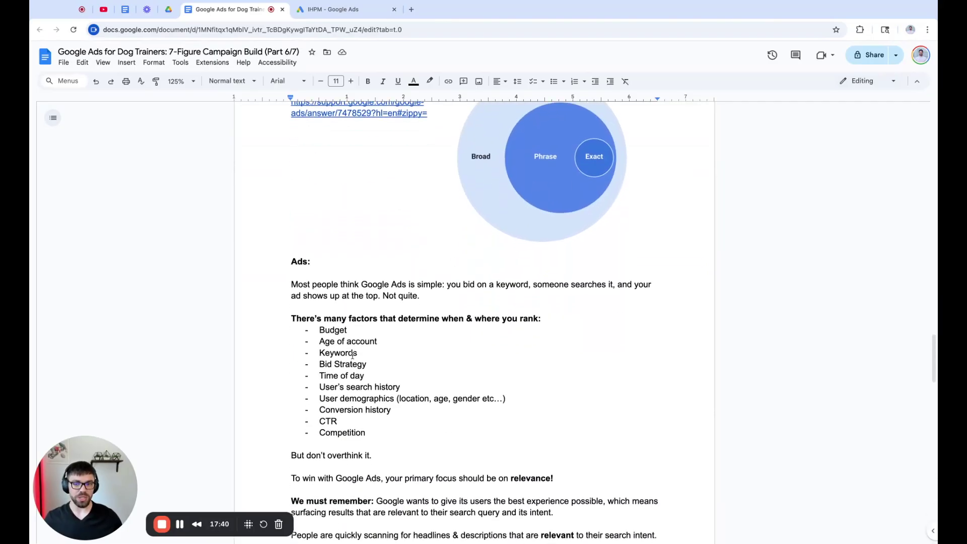
# Go over the ranking factors from Budget to Competition and the sentence on relevance, highlighting each passage while reading.
pyautogui.moveTo(318, 330); pyautogui.dragTo(369, 433)
pyautogui.click(371, 433)
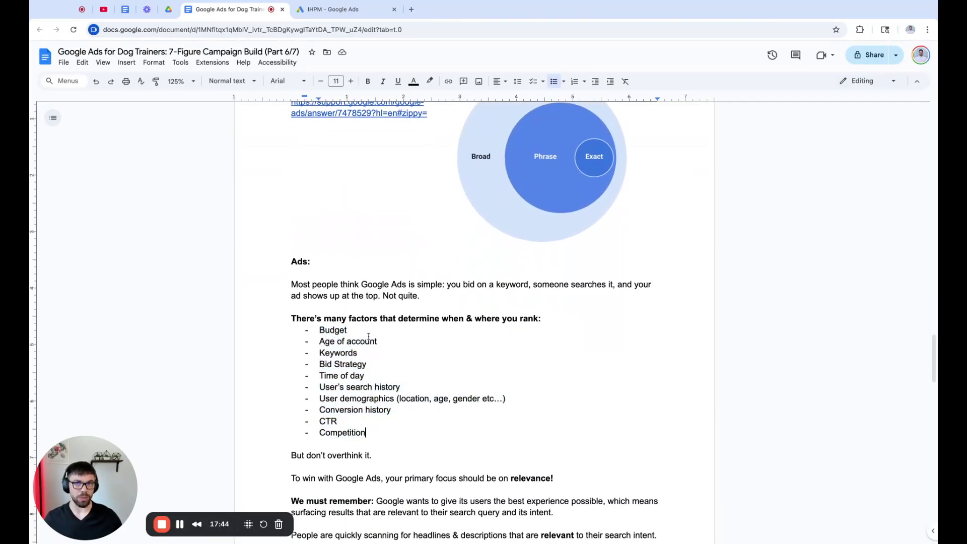
pyautogui.scroll(-8, 370, 338)
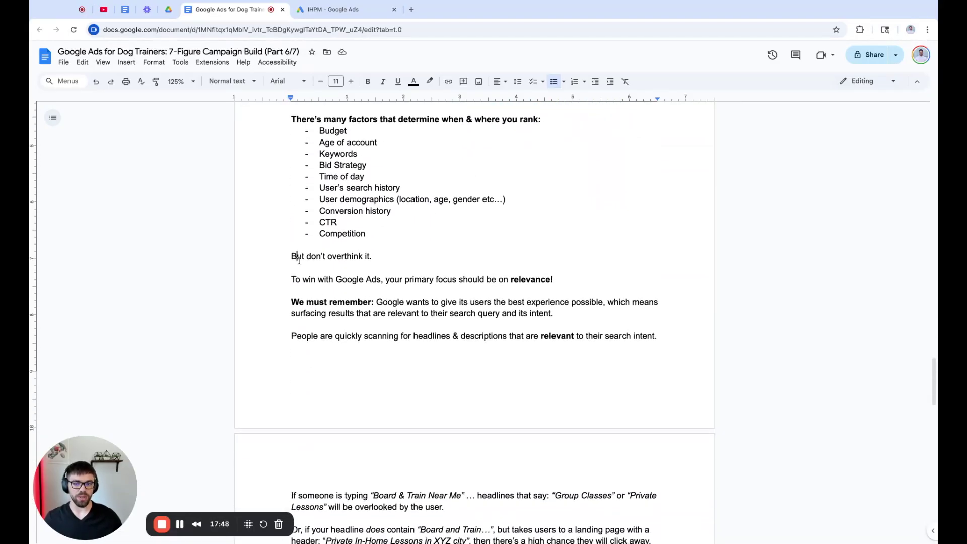
pyautogui.moveTo(291, 279); pyautogui.dragTo(554, 281)
pyautogui.click(554, 281)
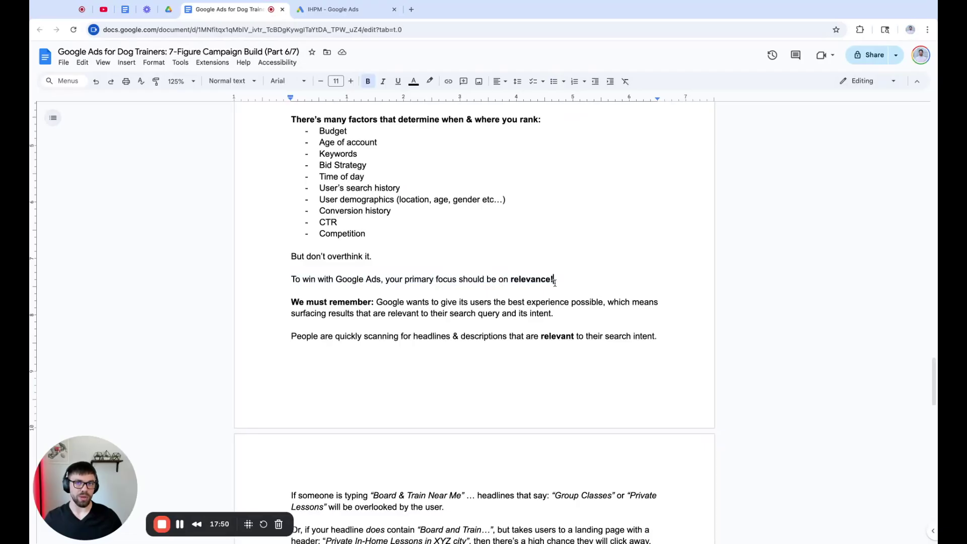
pyautogui.moveTo(364, 236); pyautogui.dragTo(321, 131)
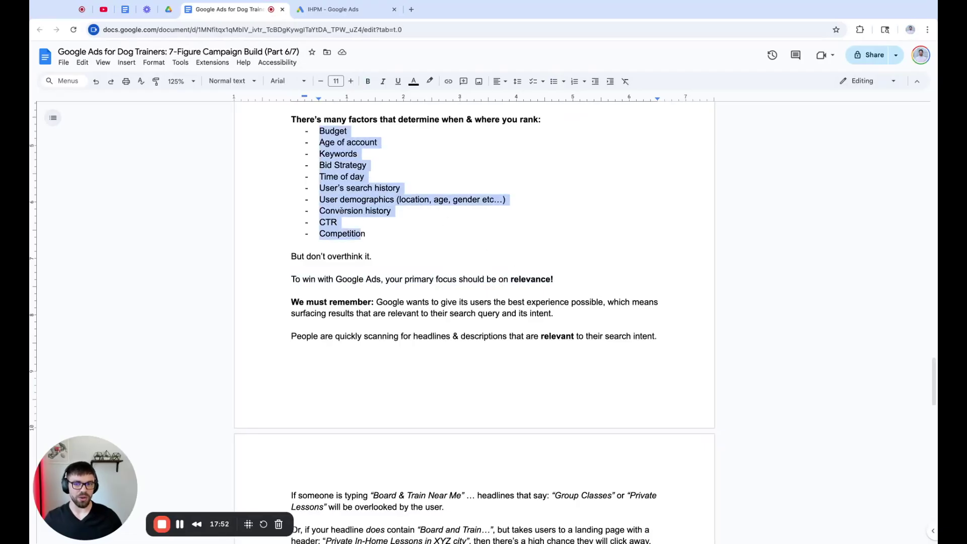
pyautogui.click(347, 222)
pyautogui.scroll(-1, 364, 232)
pyautogui.click(342, 280)
pyautogui.moveTo(291, 273); pyautogui.dragTo(453, 272)
pyautogui.click(629, 265)
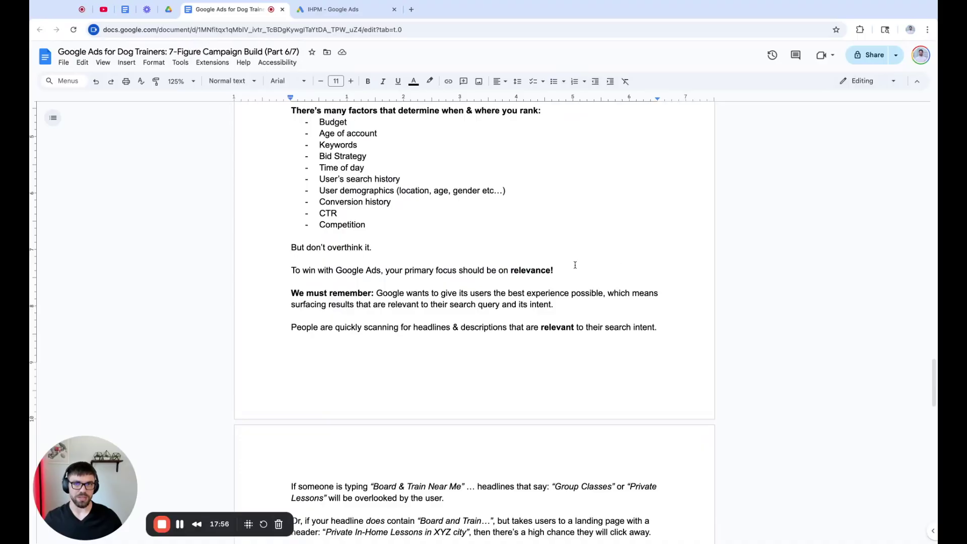
# Read the Headlines, Descriptions & Assets section, highlighting the questions about the searcher's problems and how to help them.
pyautogui.scroll(-5, 575, 264)
pyautogui.scroll(-4, 436, 249)
pyautogui.scroll(-1, 431, 262)
pyautogui.scroll(-2, 431, 261)
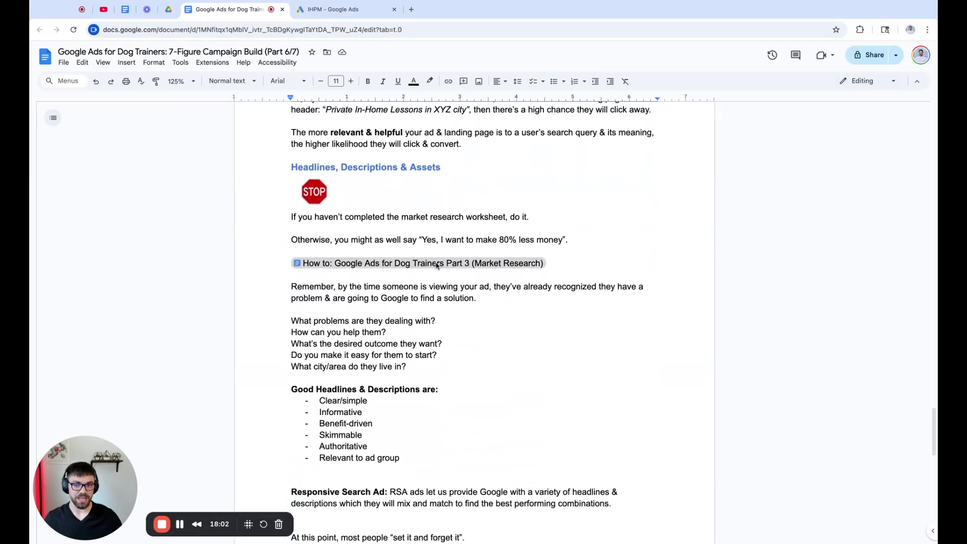
pyautogui.doubleClick(469, 288)
pyautogui.click(365, 286)
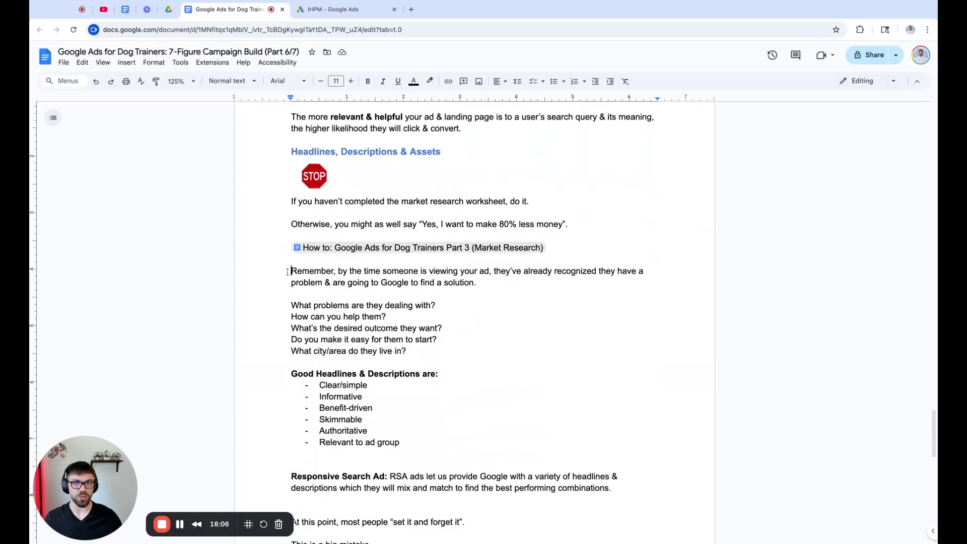
pyautogui.moveTo(289, 304); pyautogui.dragTo(388, 316)
pyautogui.click(283, 328)
pyautogui.moveTo(291, 306); pyautogui.dragTo(438, 305)
pyautogui.moveTo(302, 316); pyautogui.dragTo(400, 318)
pyautogui.click(401, 318)
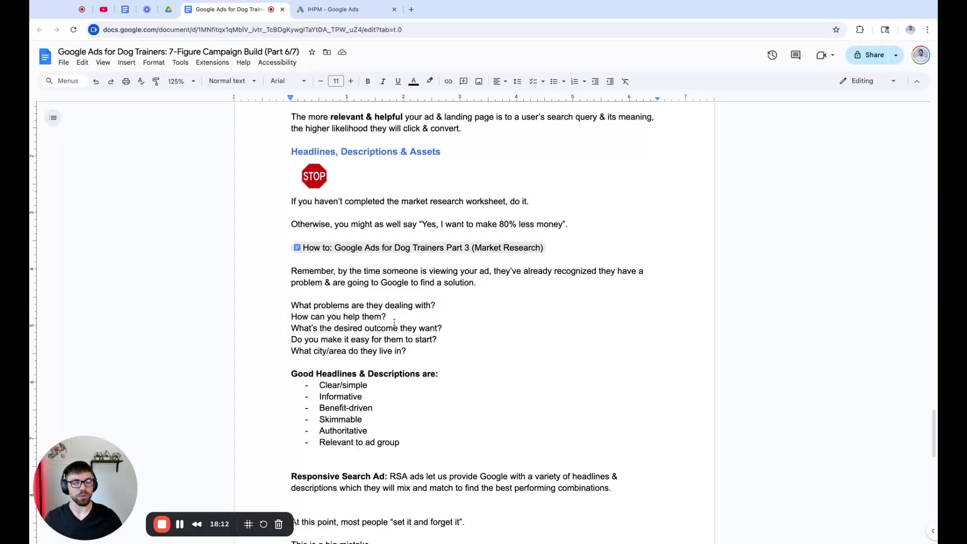
# Read on through the criteria for good headlines and descriptions to the Responsive Search Ad paragraph.
pyautogui.scroll(-1, 398, 319)
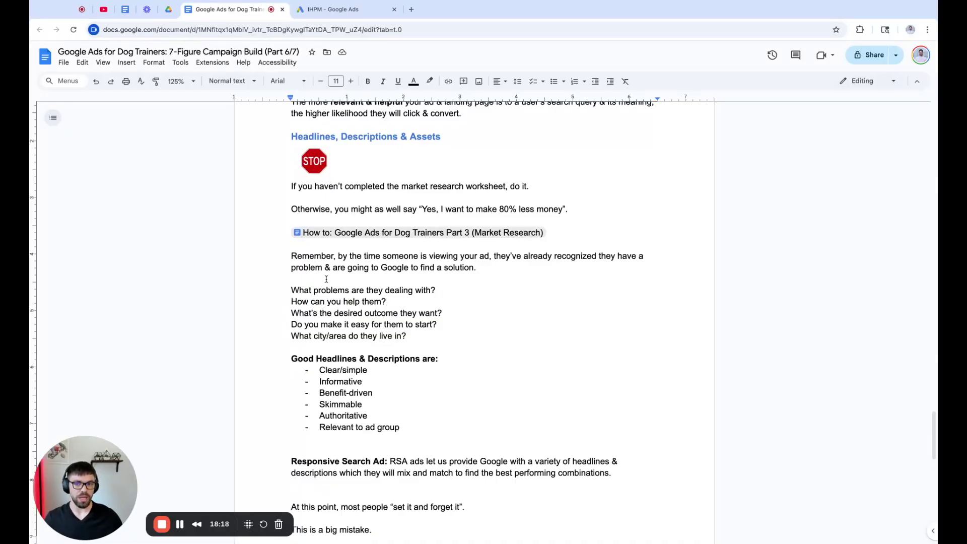
pyautogui.moveTo(500, 239)
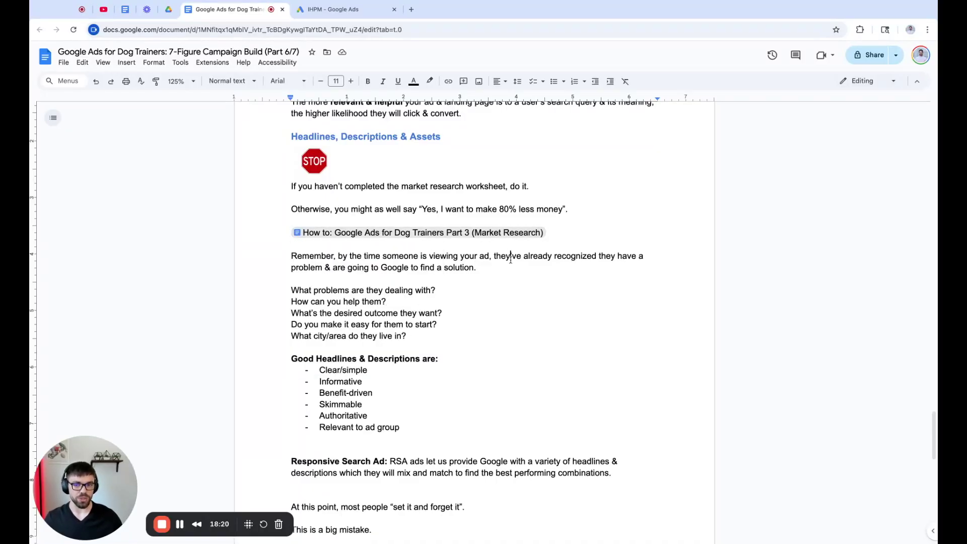
pyautogui.scroll(-3, 509, 261)
pyautogui.scroll(-2, 509, 261)
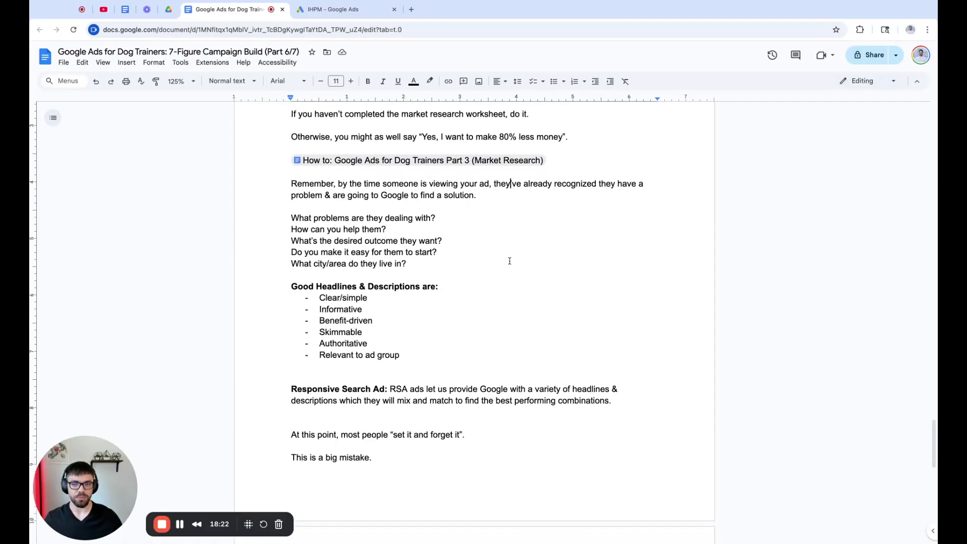
# Switch to the responsive search ad editor in Google Ads and look over the ad's headline fields.
pyautogui.click(334, 9)
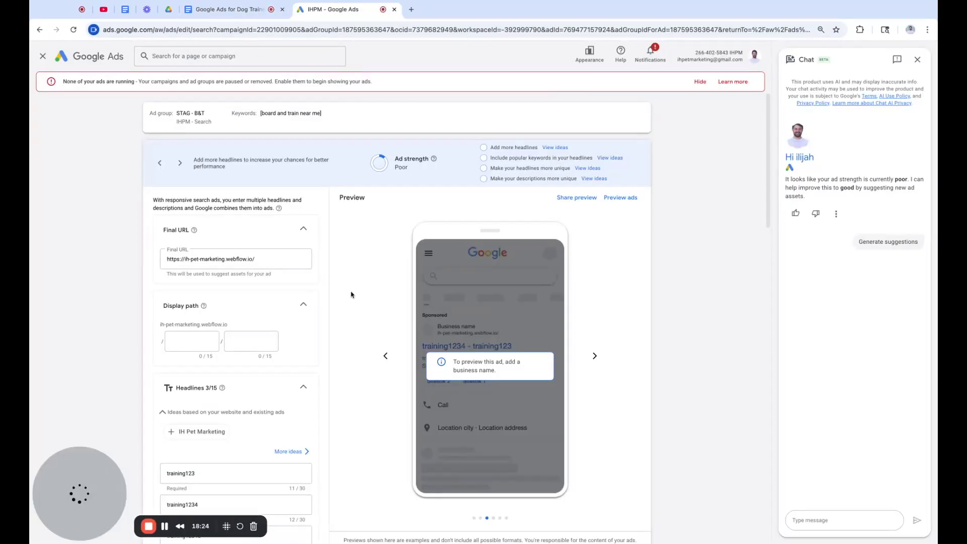
pyautogui.scroll(-3, 327, 305)
pyautogui.scroll(-1, 246, 305)
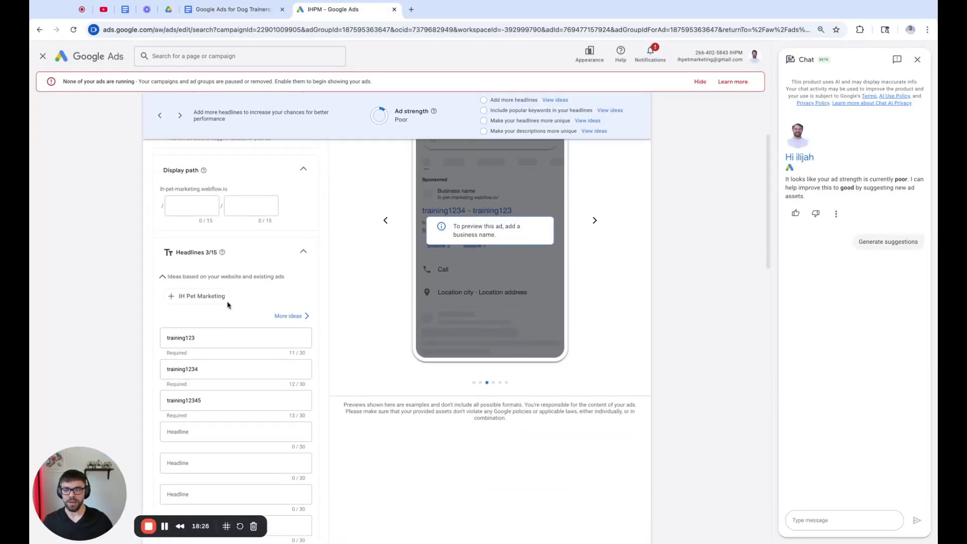
pyautogui.doubleClick(201, 335)
pyautogui.press('Tab')
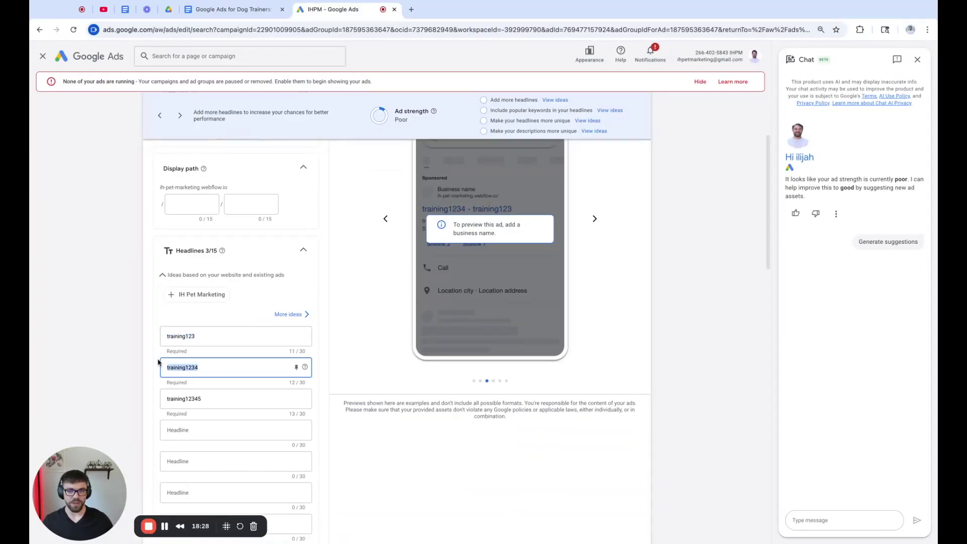
pyautogui.scroll(-4, 155, 367)
pyautogui.click(146, 358)
pyautogui.scroll(2, 145, 358)
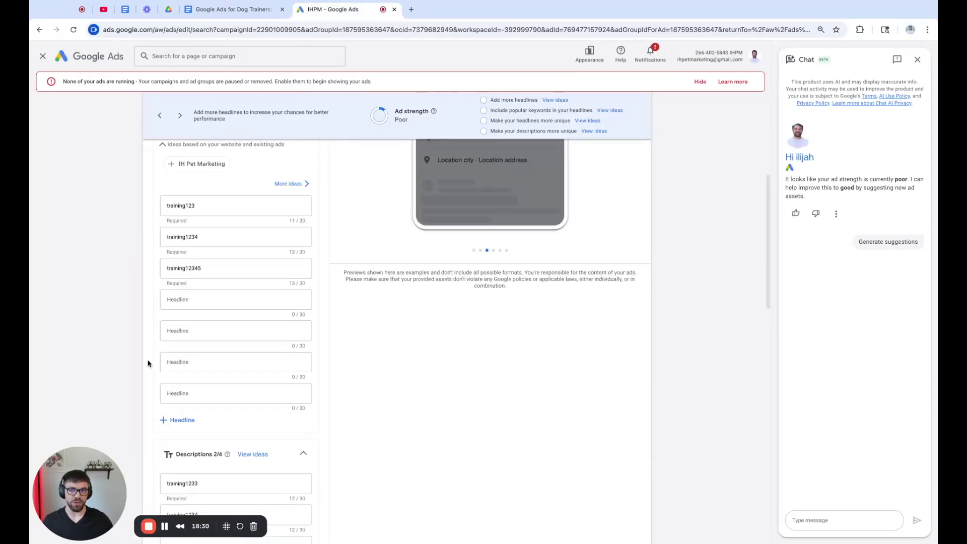
pyautogui.scroll(2, 145, 356)
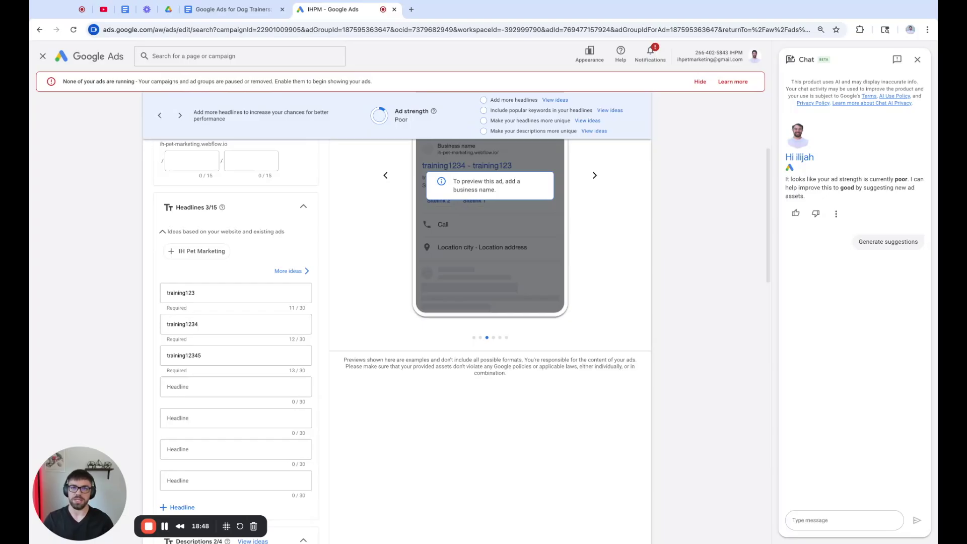
# Point out the filled and empty headline fields, and look over the descriptions, business name, and sitelinks sections.
pyautogui.doubleClick(193, 293)
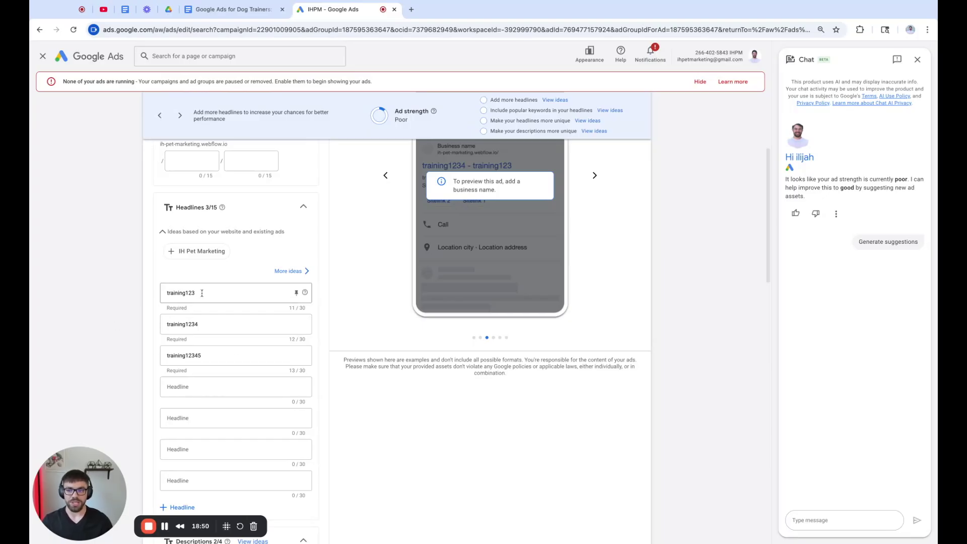
pyautogui.click(212, 323)
pyautogui.click(172, 385)
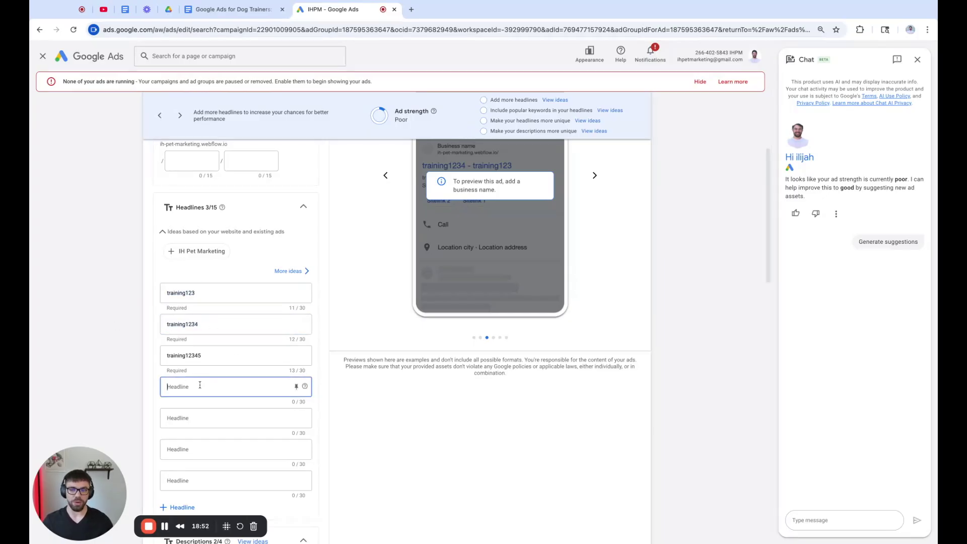
pyautogui.scroll(-3, 166, 367)
pyautogui.click(151, 338)
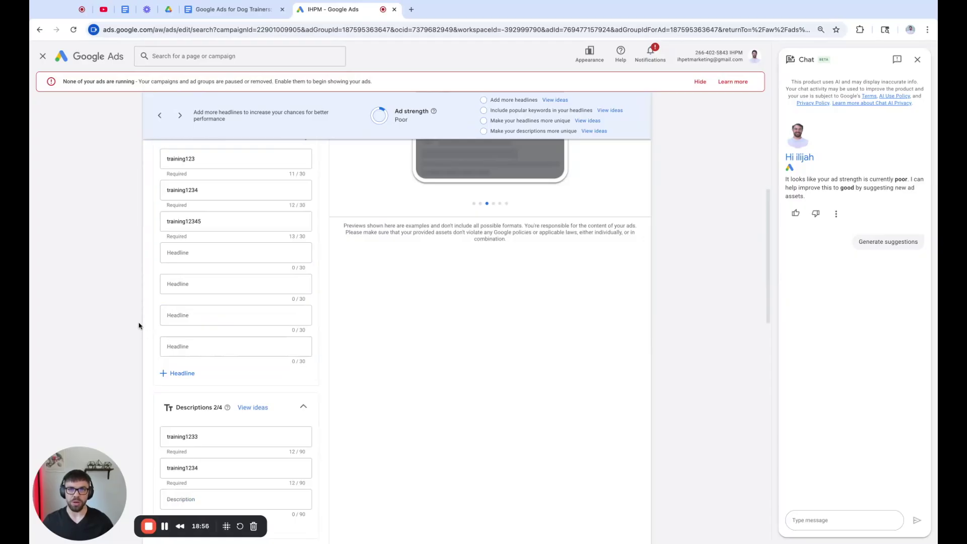
pyautogui.scroll(-3, 137, 323)
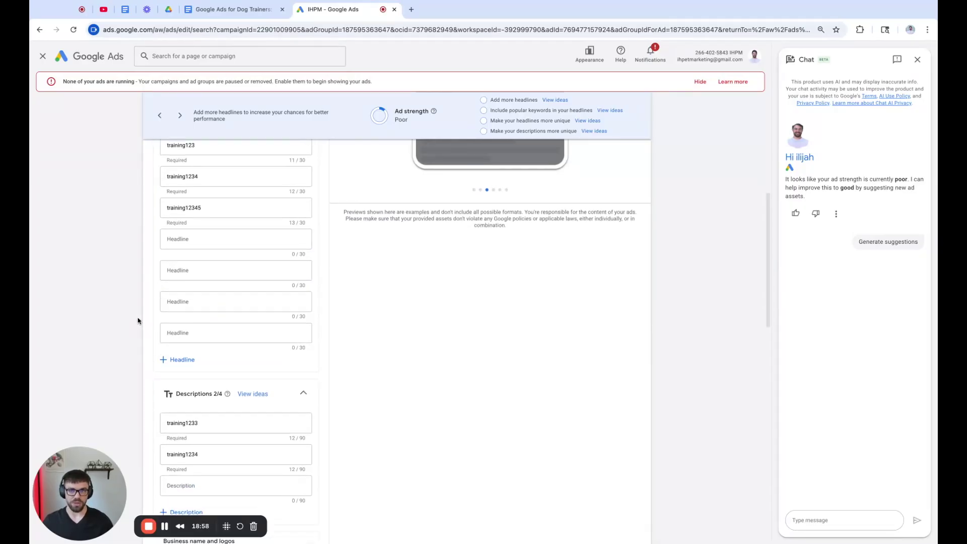
pyautogui.scroll(-5, 136, 320)
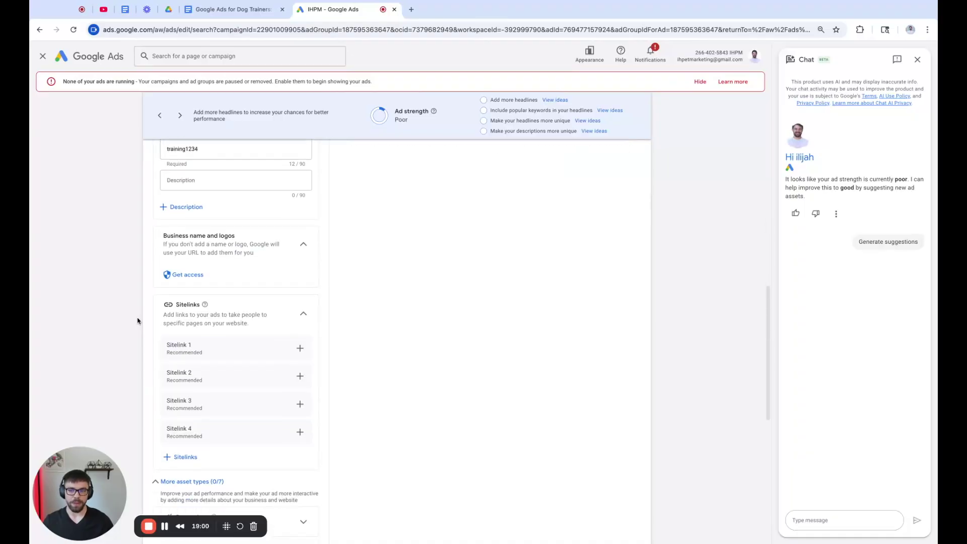
# Review the whole ad form from the final URL and display path through the additional asset types, and return to its beginning.
pyautogui.scroll(15, 135, 332)
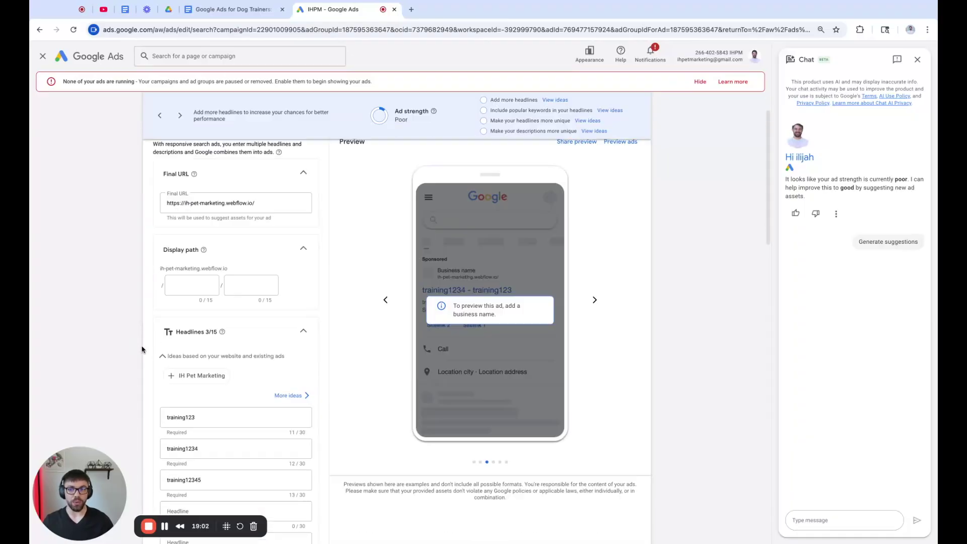
pyautogui.scroll(-3, 141, 348)
pyautogui.scroll(3, 398, 287)
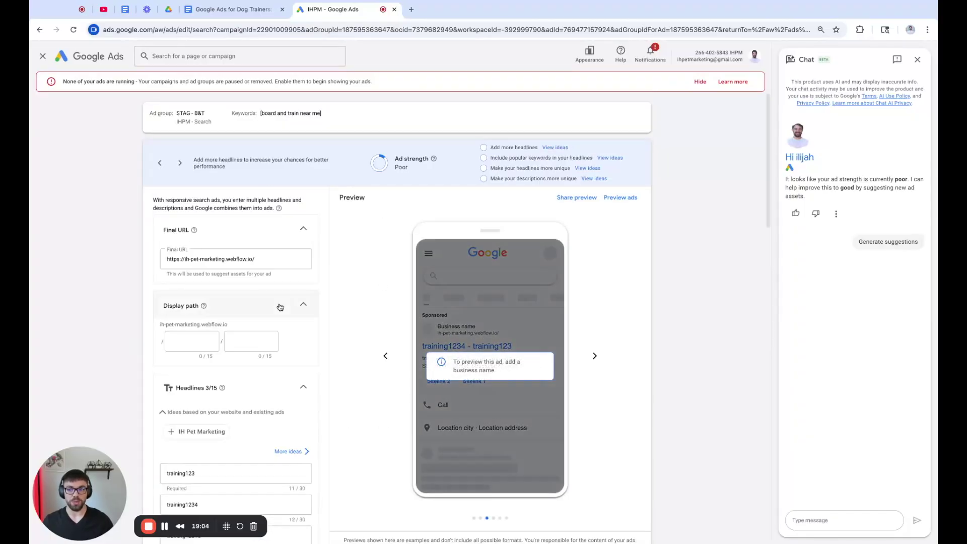
pyautogui.scroll(-3, 267, 333)
pyautogui.scroll(-5, 194, 341)
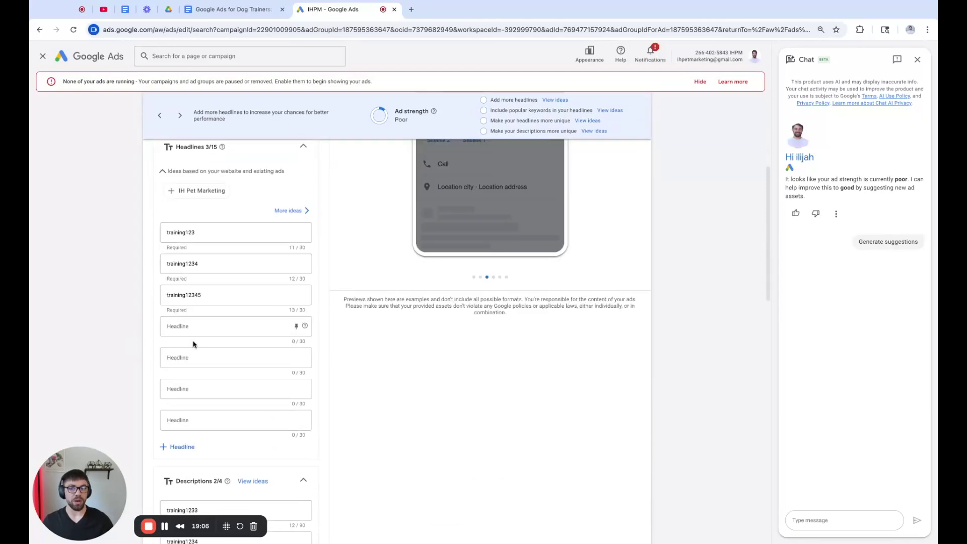
pyautogui.scroll(-4, 213, 366)
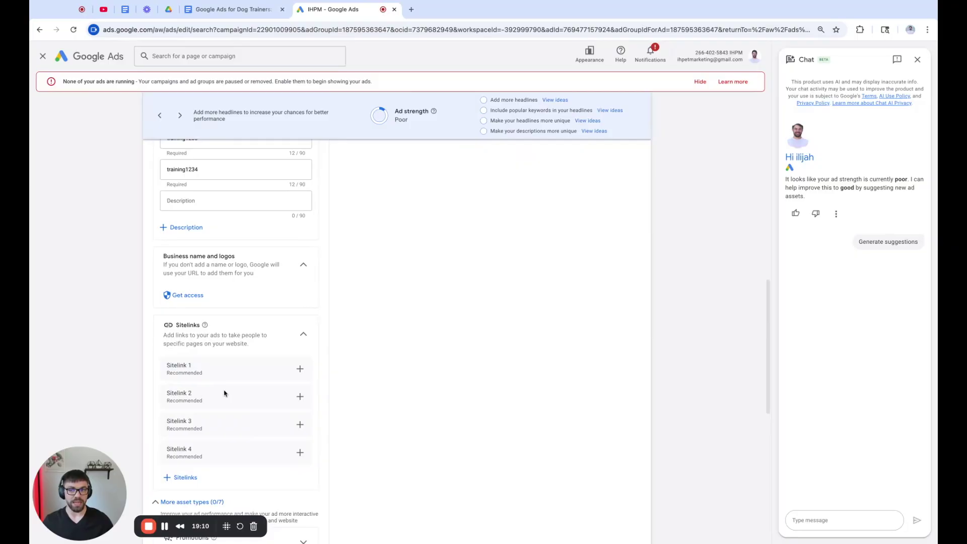
pyautogui.scroll(-7, 178, 463)
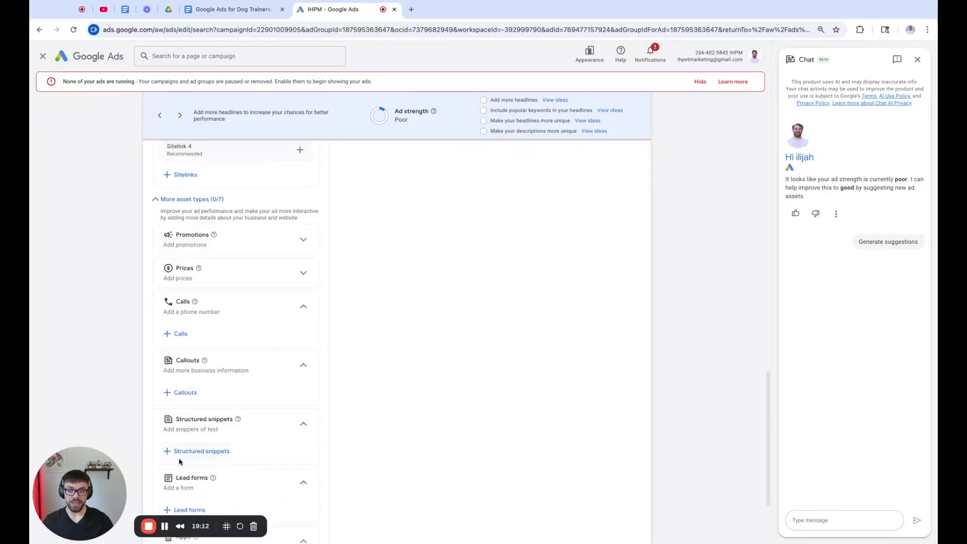
pyautogui.scroll(-2, 180, 461)
pyautogui.scroll(20, 423, 420)
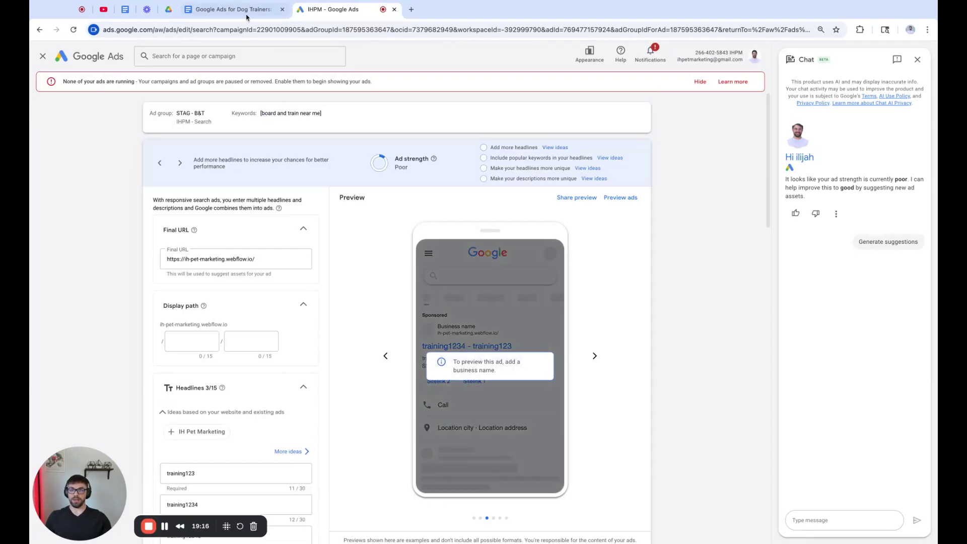
# Return to the Google Docs guide and highlight the line about most people who "set it and forget it" and the line "This is a big mistake.".
pyautogui.click(226, 9)
pyautogui.click(260, 261)
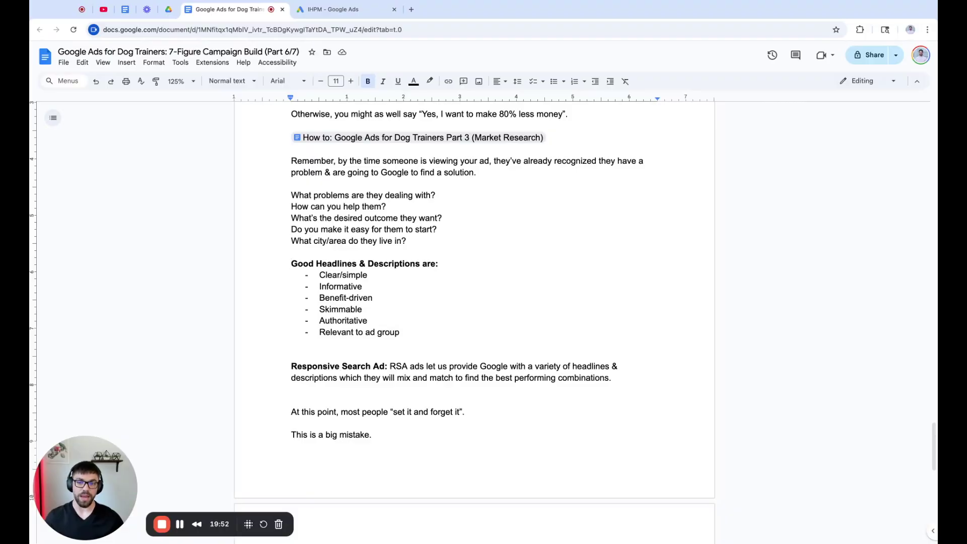
pyautogui.scroll(-1, 287, 267)
pyautogui.scroll(-2, 289, 265)
pyautogui.scroll(-1, 297, 263)
pyautogui.click(290, 322)
pyautogui.hotkey('ctrl', 'shift', 'Right')
pyautogui.hotkey('ctrl', 'shift', 'Right')
pyautogui.hotkey('ctrl', 'shift', 'Right')
pyautogui.hotkey('ctrl', 'shift', 'Right')
pyautogui.hotkey('ctrl', 'shift', 'Right')
pyautogui.hotkey('ctrl', 'shift', 'Right')
pyautogui.hotkey('ctrl', 'shift', 'Right')
pyautogui.hotkey('ctrl', 'shift', 'Right')
pyautogui.hotkey('ctrl', 'shift', 'Right')
pyautogui.hotkey('ctrl', 'shift', 'Right')
pyautogui.hotkey('ctrl', 'shift', 'Right')
pyautogui.hotkey('ctrl', 'shift', 'Right')
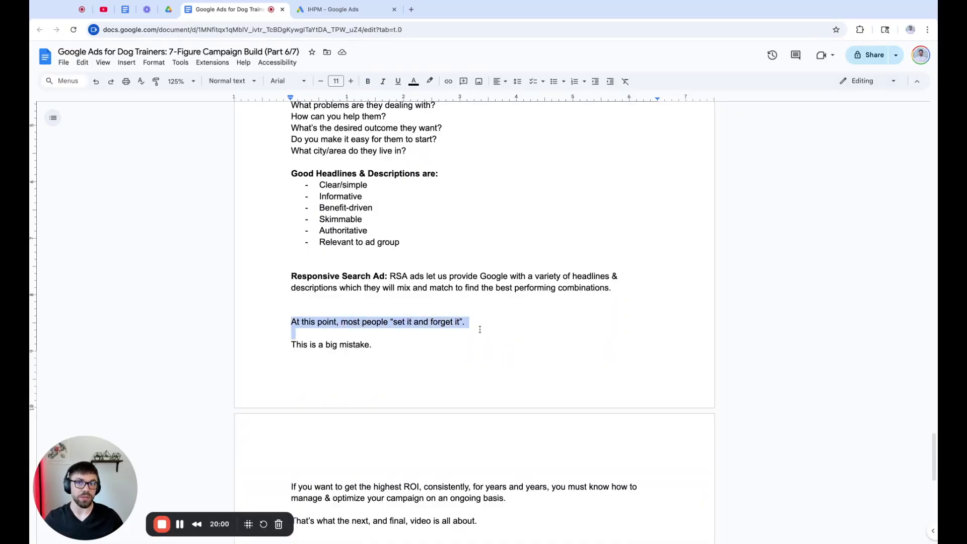
pyautogui.scroll(-1, 480, 330)
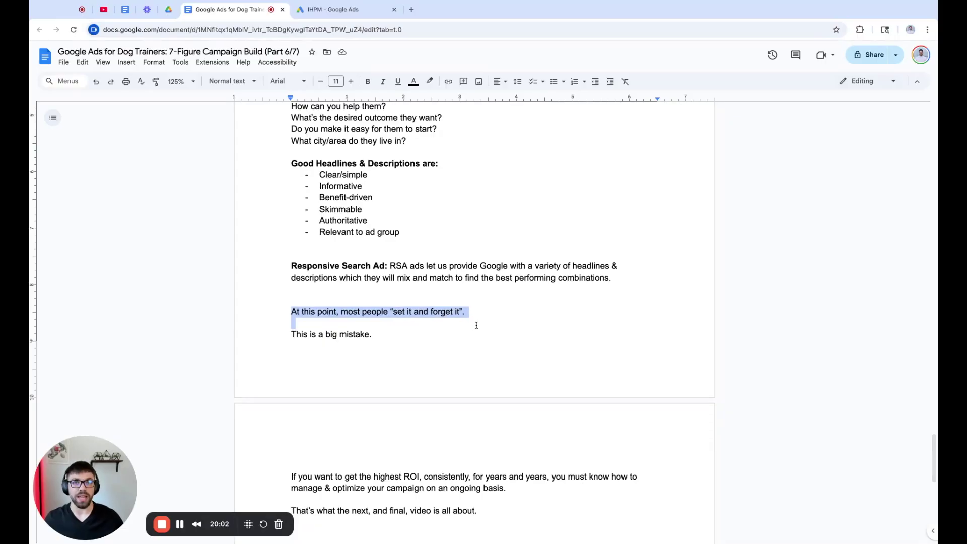
pyautogui.scroll(-1, 476, 325)
pyautogui.moveTo(291, 323); pyautogui.dragTo(380, 330)
# Highlight the opening of the closing paragraph, "If you want to get the highest ROI, consistently," phrase by phrase while reading.
pyautogui.scroll(-5, 380, 331)
pyautogui.click(304, 312)
pyautogui.moveTo(289, 301); pyautogui.dragTo(423, 301)
pyautogui.click(421, 301)
pyautogui.hotkey('shift', 'Right')
pyautogui.hotkey('shift', 'Right')
pyautogui.hotkey('shift', 'Right')
pyautogui.hotkey('shift', 'Right')
pyautogui.hotkey('shift', 'Right')
pyautogui.hotkey('shift', 'Right')
pyautogui.hotkey('shift', 'Right')
pyautogui.hotkey('shift', 'Right')
pyautogui.hotkey('shift', 'Right')
pyautogui.hotkey('shift', 'Right')
pyautogui.hotkey('shift', 'Right')
pyautogui.hotkey('shift', 'Right')
pyautogui.hotkey('shift', 'Right')
# Highlight the phrase "for years and years," in the closing paragraph.
pyautogui.click(473, 301)
pyautogui.hotkey('shift', 'Right')
pyautogui.hotkey('shift', 'Right')
pyautogui.hotkey('shift', 'Right')
pyautogui.hotkey('shift', 'Right')
pyautogui.hotkey('shift', 'Right')
pyautogui.hotkey('shift', 'Right')
pyautogui.hotkey('shift', 'Right')
pyautogui.hotkey('shift', 'Right')
pyautogui.hotkey('shift', 'Right')
pyautogui.hotkey('shift', 'Right')
pyautogui.hotkey('shift', 'Right')
pyautogui.hotkey('shift', 'Right')
pyautogui.hotkey('shift', 'Right')
pyautogui.hotkey('shift', 'Right')
pyautogui.hotkey('shift', 'Right')
pyautogui.hotkey('shift', 'Right')
pyautogui.hotkey('shift', 'Right')
pyautogui.hotkey('shift', 'Right')
pyautogui.hotkey('shift', 'Right')
pyautogui.hotkey('shift', 'Right')
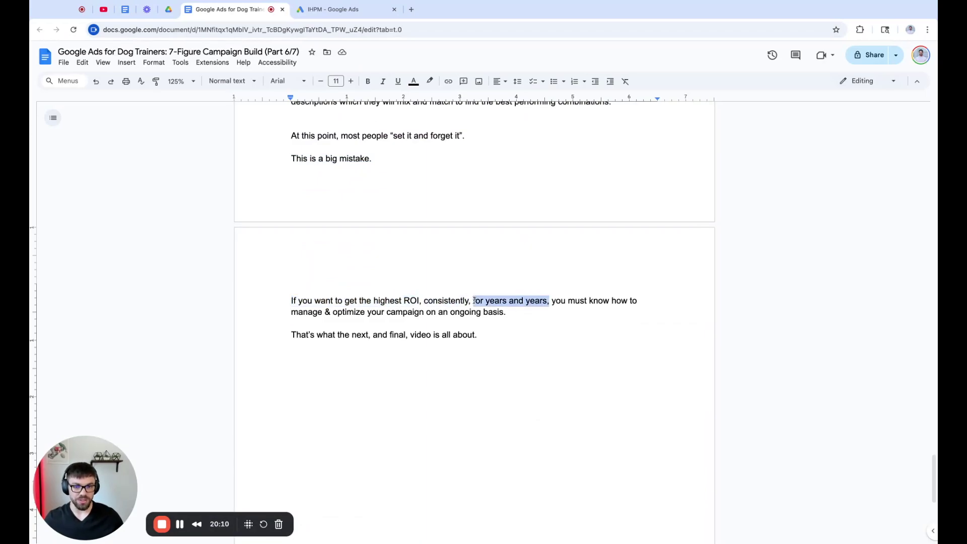
# Highlight the rest of that sentence, from "you must know how to" through "manage & optimize your campaign on an ongoing basis.".
pyautogui.click(549, 301)
pyautogui.hotkey('shift', 'Right')
pyautogui.hotkey('shift', 'Right')
pyautogui.hotkey('shift', 'Right')
pyautogui.hotkey('shift', 'Right')
pyautogui.hotkey('shift', 'Right')
pyautogui.hotkey('shift', 'Right')
pyautogui.hotkey('shift', 'Right')
pyautogui.hotkey('shift', 'Right')
pyautogui.hotkey('shift', 'Right')
pyautogui.hotkey('shift', 'Right')
pyautogui.hotkey('shift', 'Right')
pyautogui.hotkey('shift', 'Right')
pyautogui.hotkey('shift', 'Right')
pyautogui.click(274, 310)
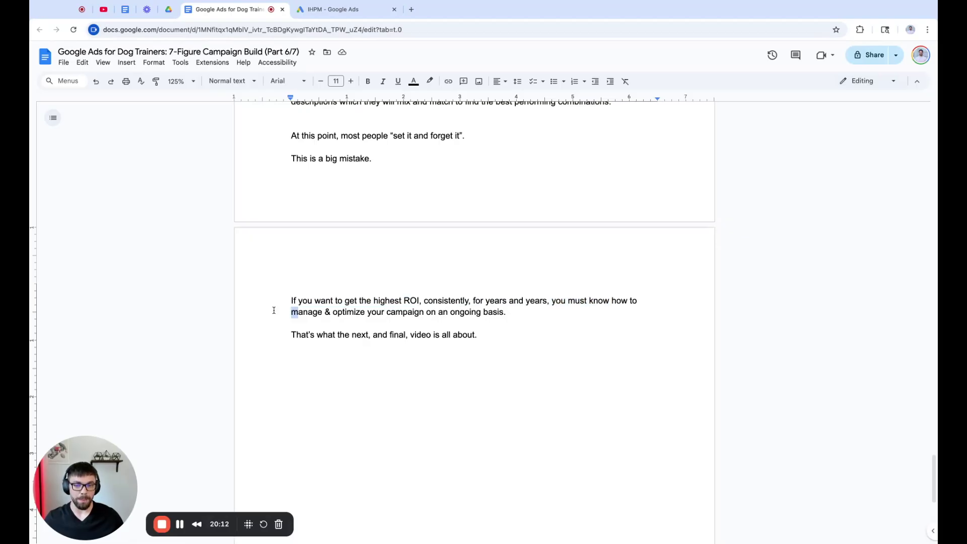
pyautogui.hotkey('shift', 'Right')
pyautogui.hotkey('shift', 'Right')
pyautogui.hotkey('shift', 'Right')
pyautogui.hotkey('shift', 'Right')
pyautogui.hotkey('shift', 'Right')
pyautogui.hotkey('shift', 'Right')
pyautogui.hotkey('shift', 'Right')
pyautogui.hotkey('shift', 'Right')
pyautogui.hotkey('shift', 'Right')
pyautogui.hotkey('shift', 'Right')
pyautogui.hotkey('shift', 'Right')
pyautogui.hotkey('shift', 'Right')
pyautogui.hotkey('shift', 'Right')
pyautogui.hotkey('shift', 'Right')
pyautogui.hotkey('shift', 'Right')
pyautogui.hotkey('shift', 'Right')
pyautogui.hotkey('shift', 'Right')
pyautogui.hotkey('shift', 'Right')
pyautogui.hotkey('shift', 'Right')
pyautogui.hotkey('shift', 'Right')
pyautogui.hotkey('shift', 'Left')
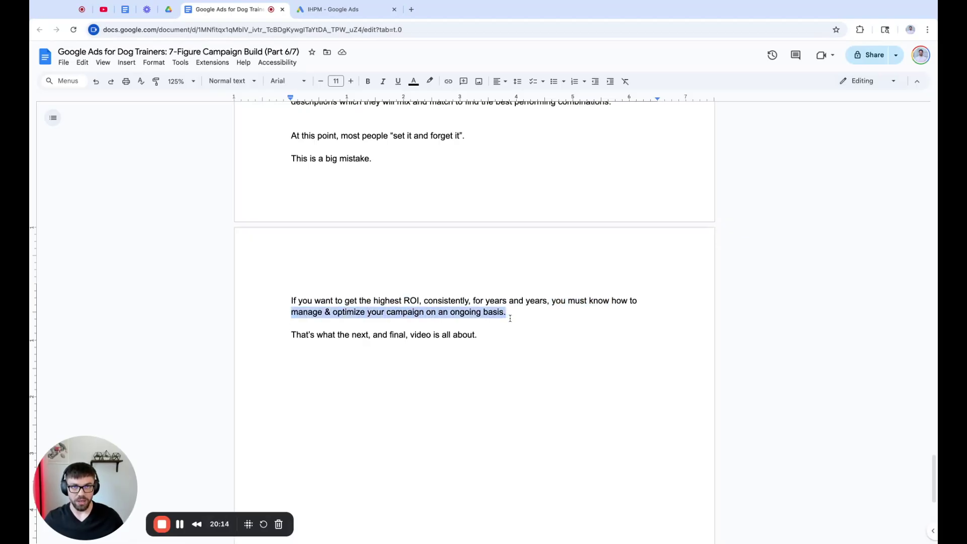
# Highlight the final line, "That's what the next, and final, video is all about.", and clear the selection at its end.
pyautogui.click(294, 323)
pyautogui.hotkey('shift', 'Right')
pyautogui.click(282, 335)
pyautogui.hotkey('shift', 'Right')
pyautogui.hotkey('shift', 'Right')
pyautogui.hotkey('shift', 'Right')
pyautogui.hotkey('shift', 'Right')
pyautogui.hotkey('shift', 'Right')
pyautogui.hotkey('shift', 'Right')
pyautogui.hotkey('shift', 'Right')
pyautogui.hotkey('shift', 'Right')
pyautogui.hotkey('shift', 'Right')
pyautogui.hotkey('shift', 'Right')
pyautogui.hotkey('shift', 'Right')
pyautogui.hotkey('shift', 'Right')
pyautogui.hotkey('shift', 'Right')
pyautogui.hotkey('shift', 'Right')
pyautogui.hotkey('shift', 'Right')
pyautogui.hotkey('shift', 'Right')
pyautogui.hotkey('shift', 'Right')
pyautogui.hotkey('shift', 'Right')
pyautogui.hotkey('shift', 'Right')
pyautogui.hotkey('shift', 'Right')
pyautogui.click(500, 340)
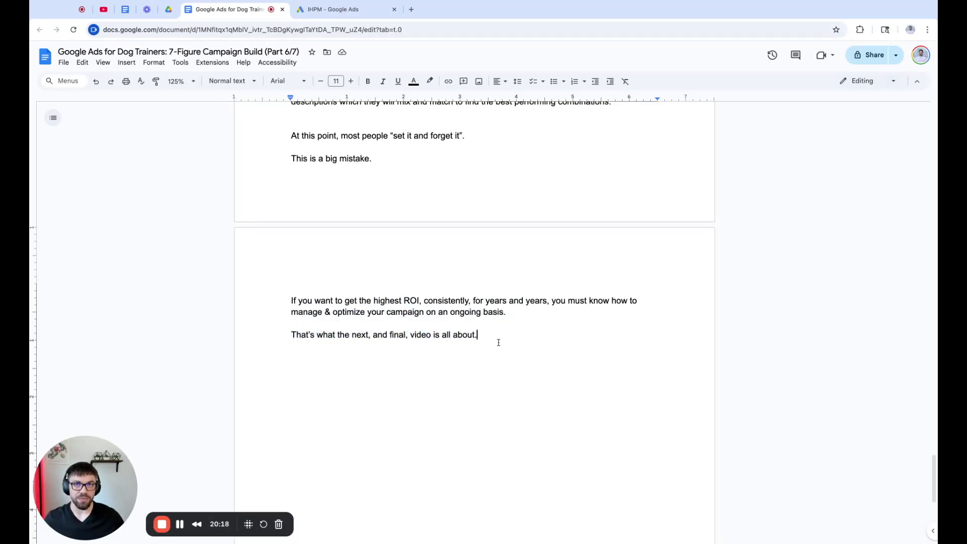
pyautogui.scroll(1, 477, 376)
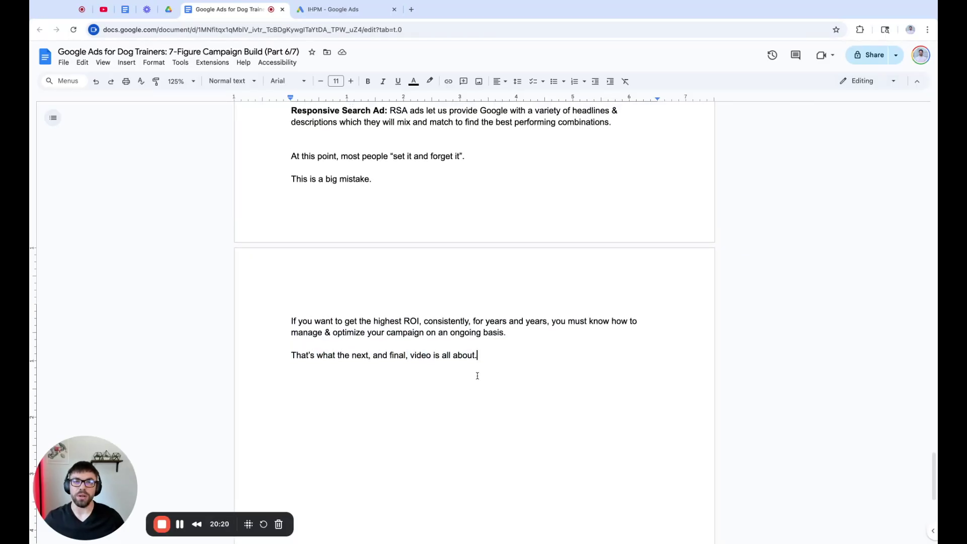